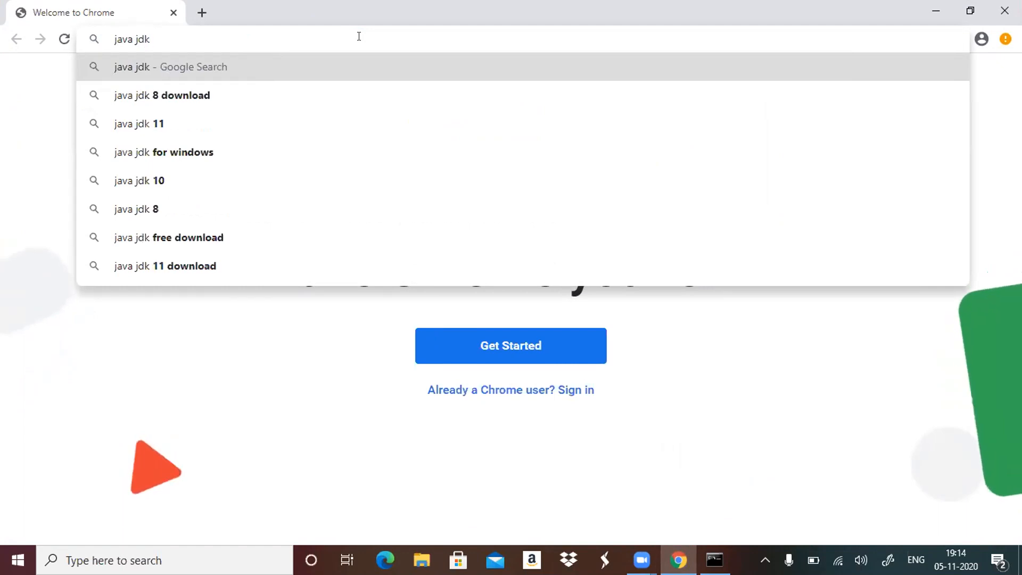
# Search the web for "java jdk 1.8 download" and open Oracle's Java SE Development Kit 8 Downloads page.
pyautogui.write('1.')
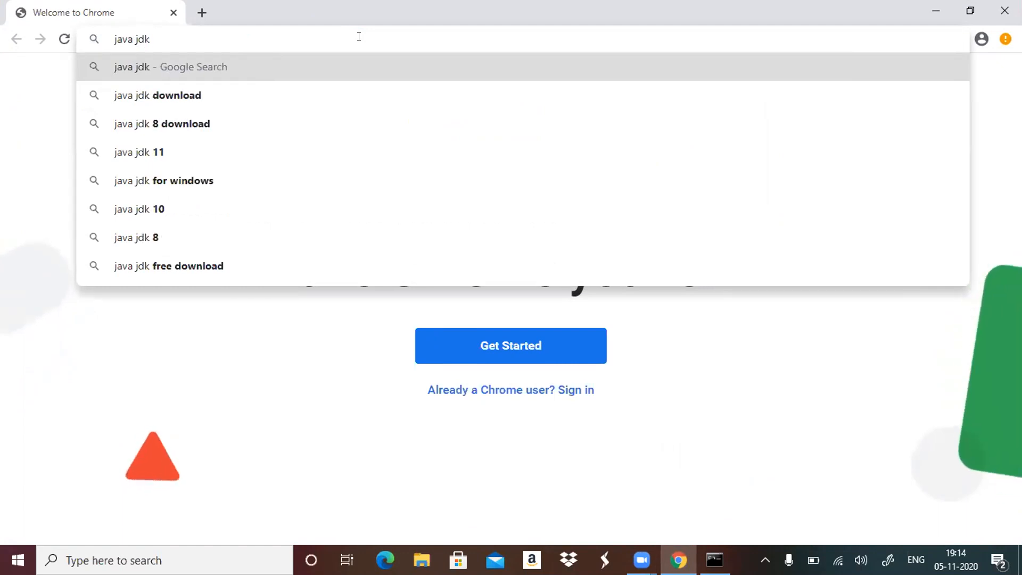
pyautogui.write('8')
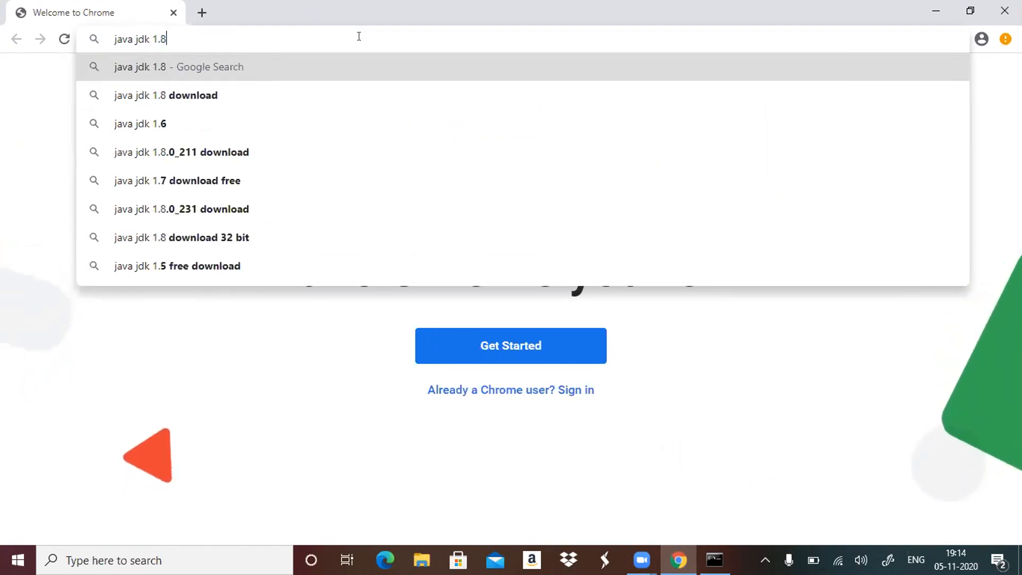
pyautogui.click(219, 99)
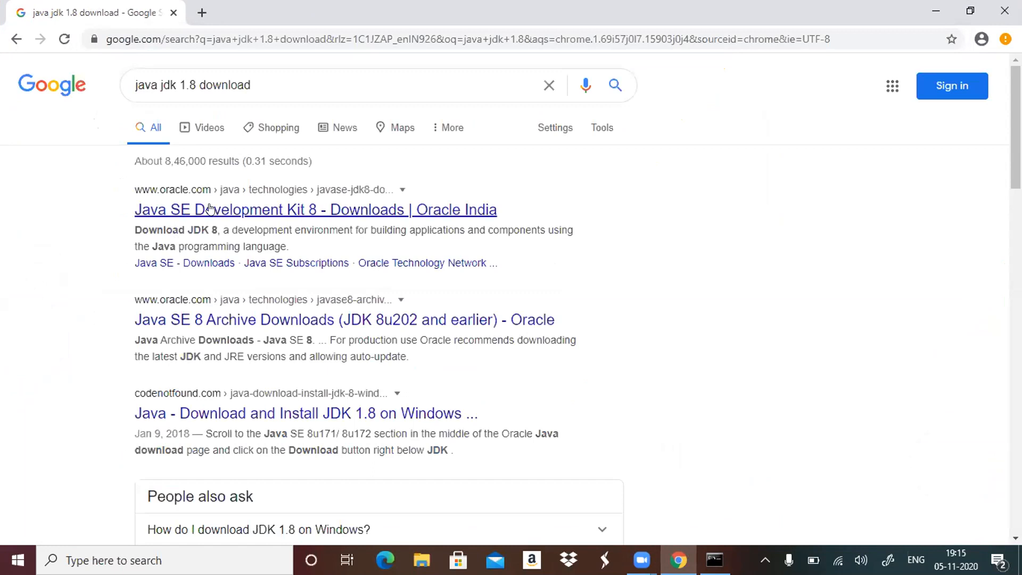
pyautogui.click(258, 210)
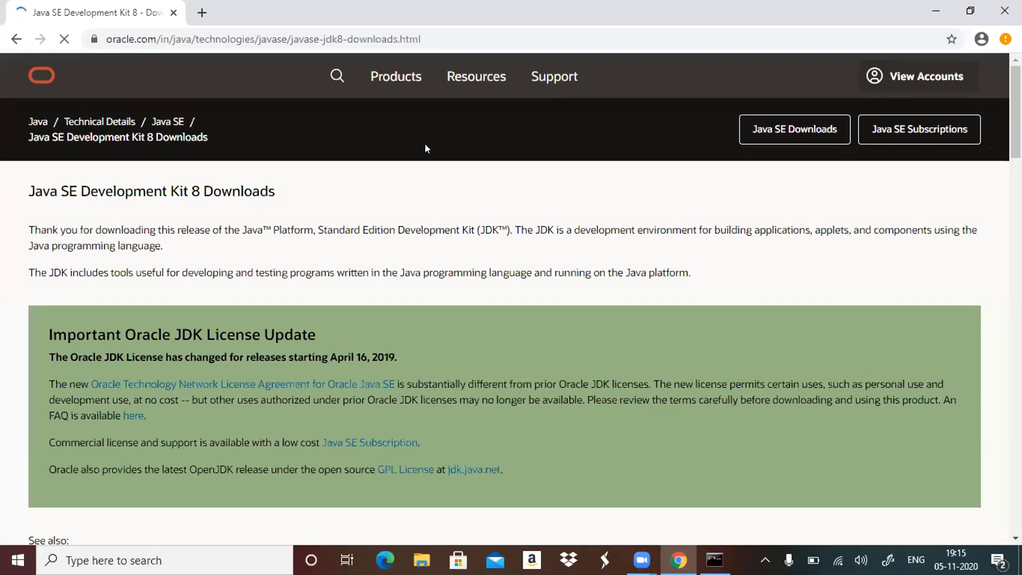
pyautogui.scroll(-5, 724, 453)
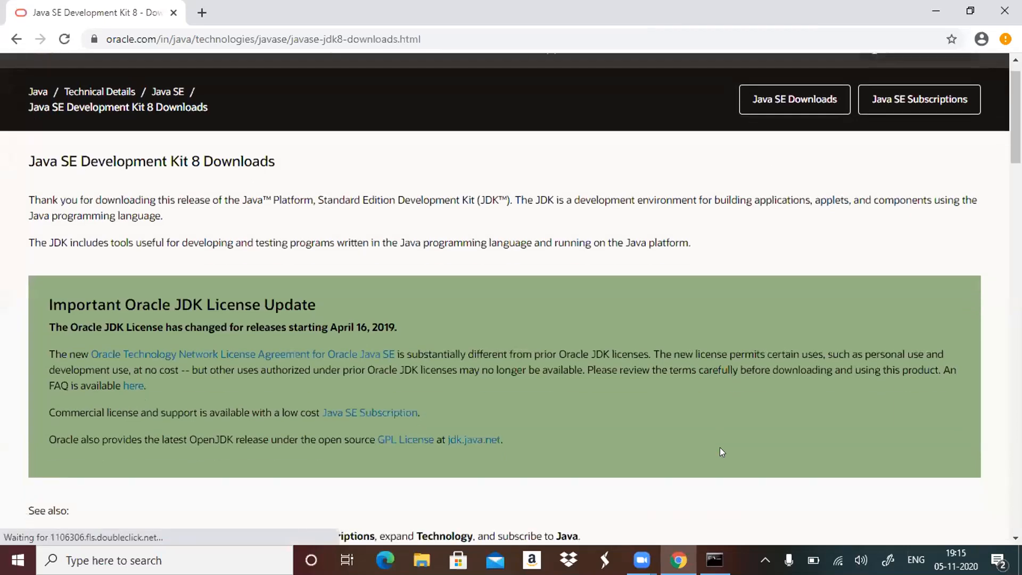
pyautogui.scroll(-2, 722, 451)
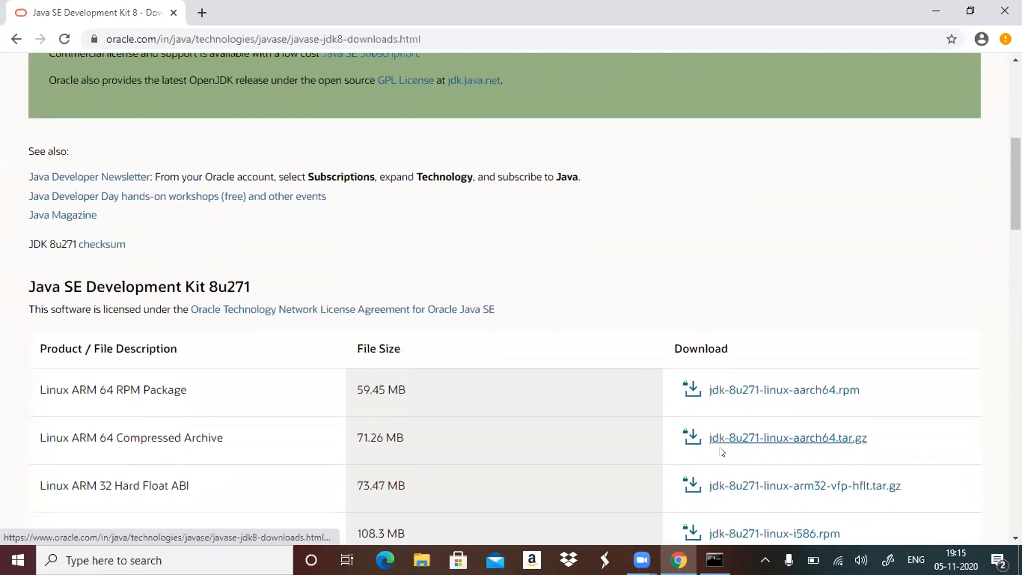
pyautogui.scroll(-1, 721, 451)
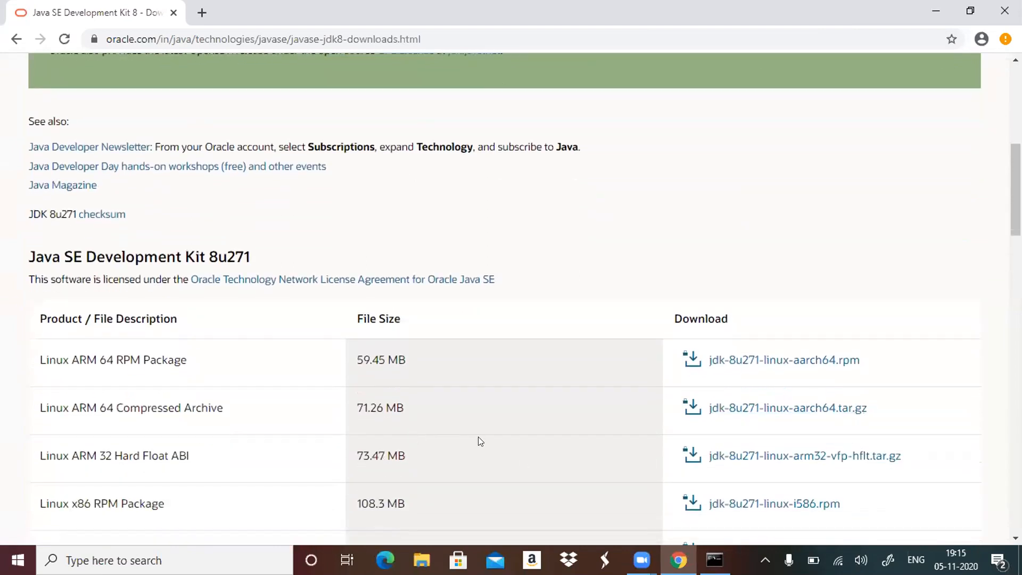
pyautogui.scroll(-2, 478, 438)
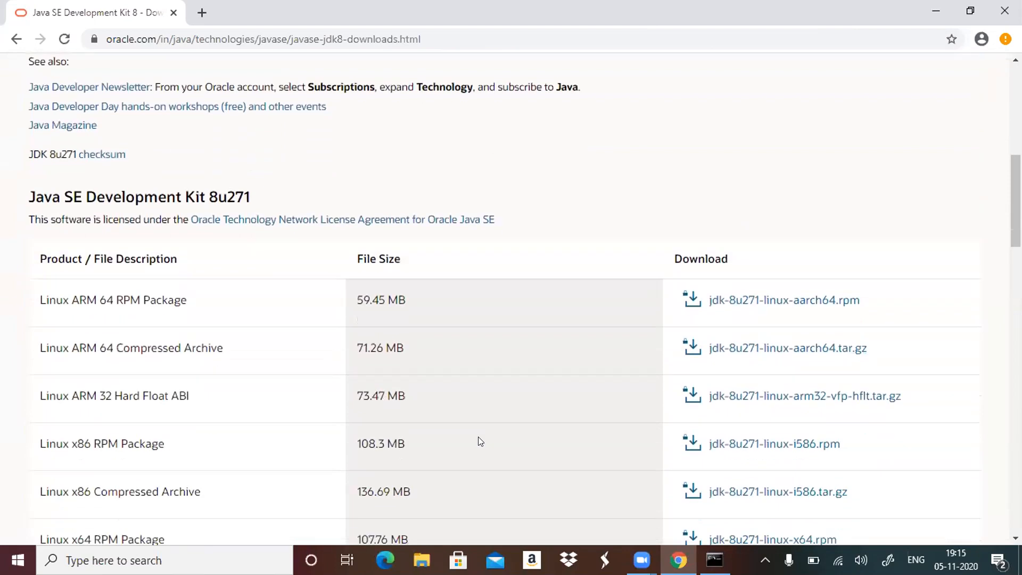
pyautogui.click(16, 39)
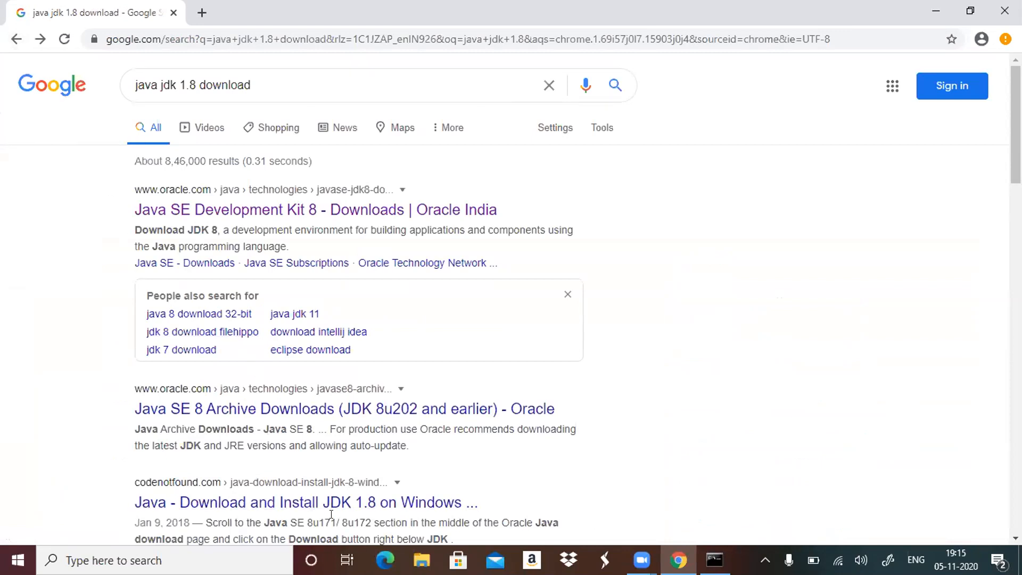
pyautogui.click(308, 211)
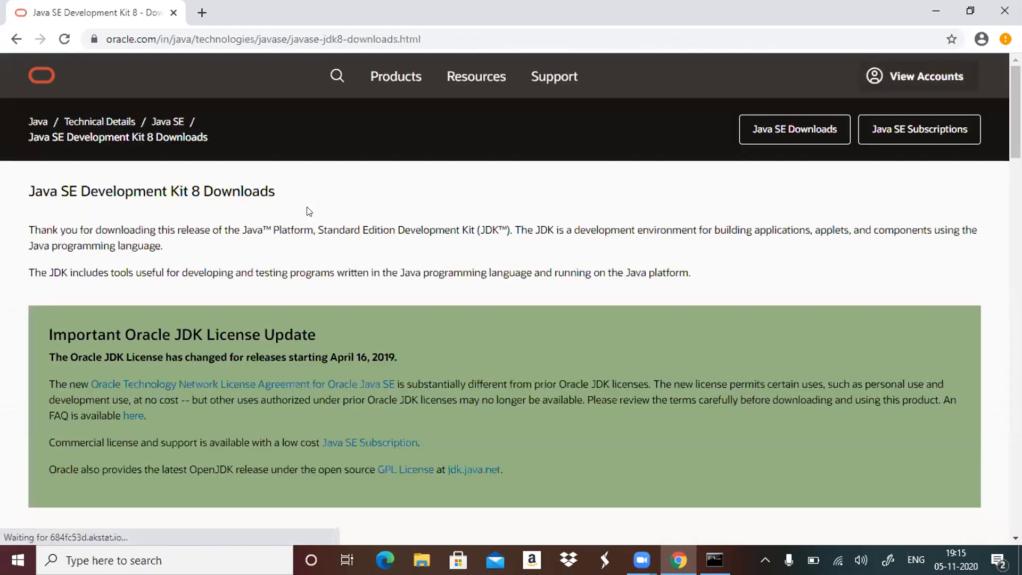
# Choose the Windows x64 installer jdk-8u271-windows-x64.exe, accept its Oracle license agreement and request the download.
pyautogui.scroll(-7, 308, 211)
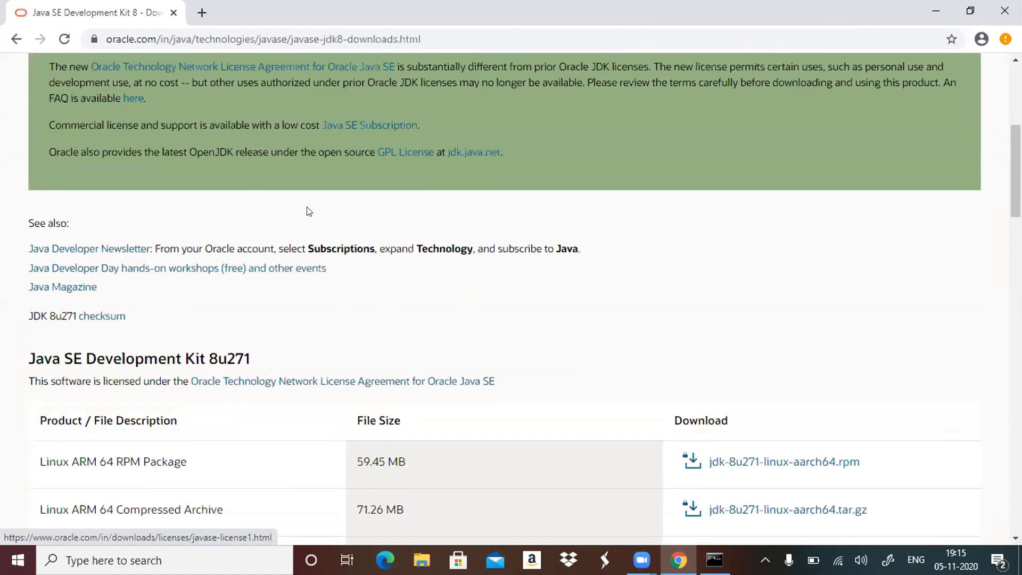
pyautogui.scroll(-3, 307, 211)
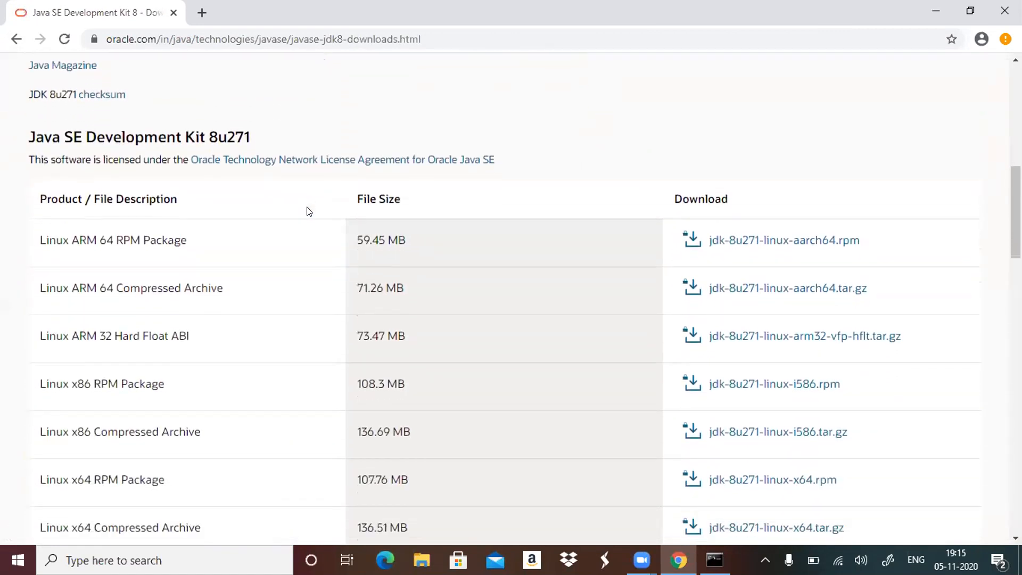
pyautogui.scroll(-2, 308, 211)
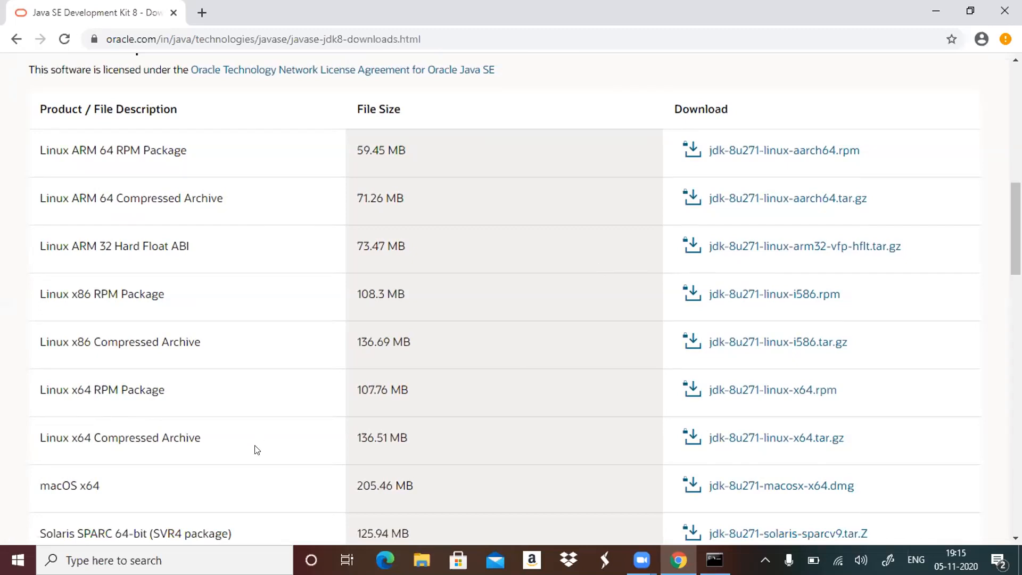
pyautogui.scroll(-2, 256, 449)
pyautogui.scroll(-4, 256, 450)
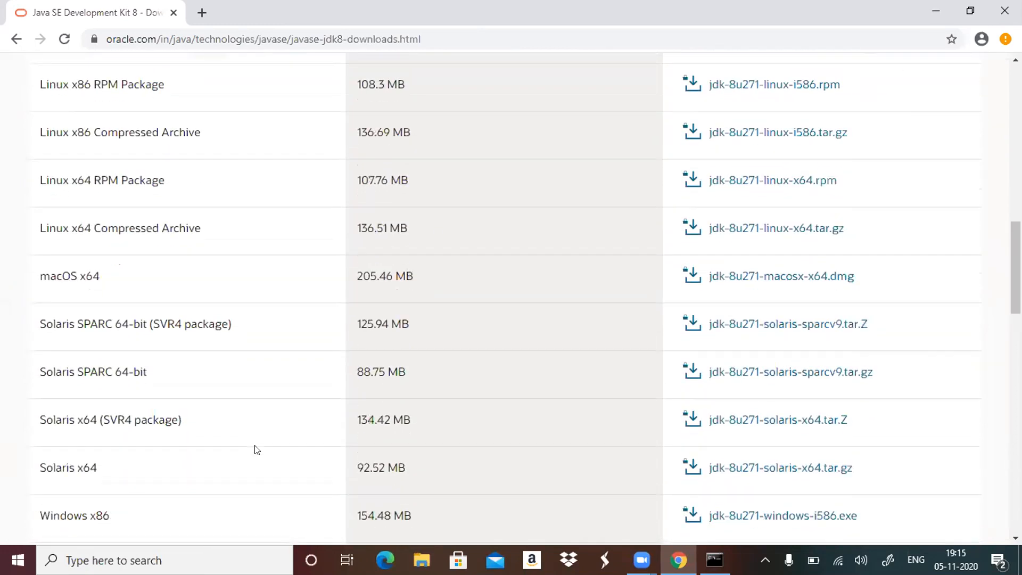
pyautogui.scroll(-4, 256, 450)
pyautogui.scroll(2, 255, 449)
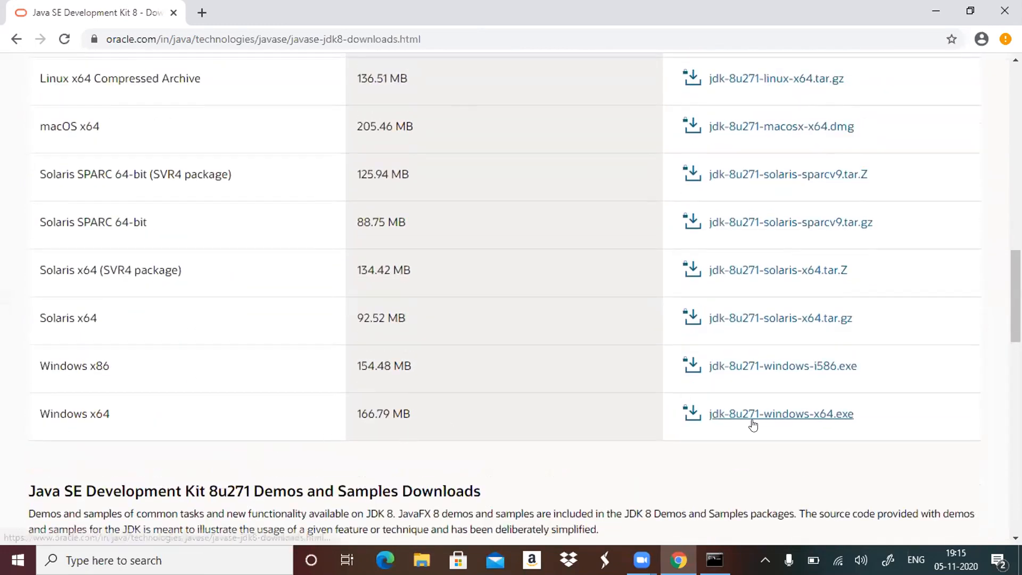
pyautogui.click(749, 415)
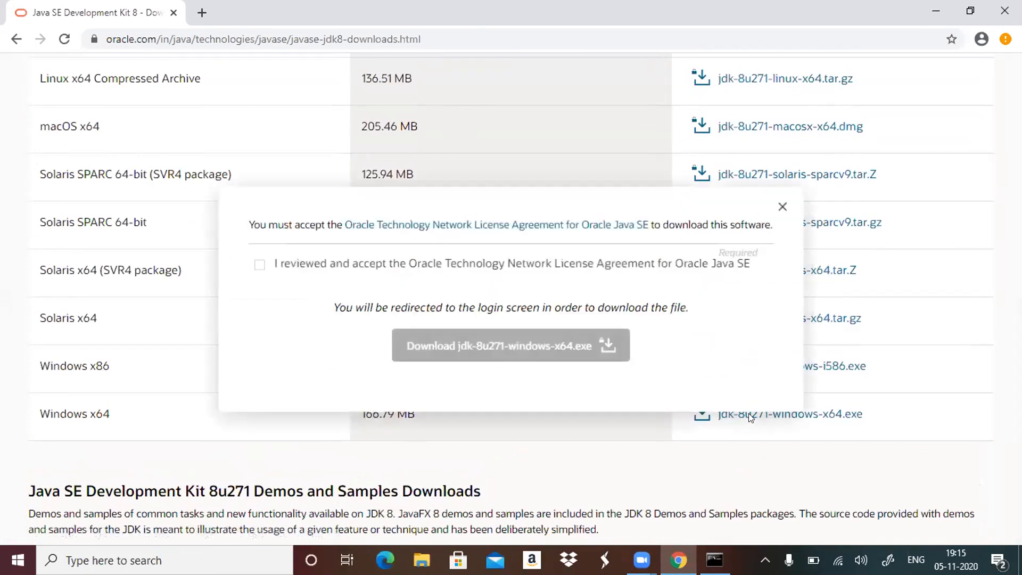
pyautogui.click(258, 264)
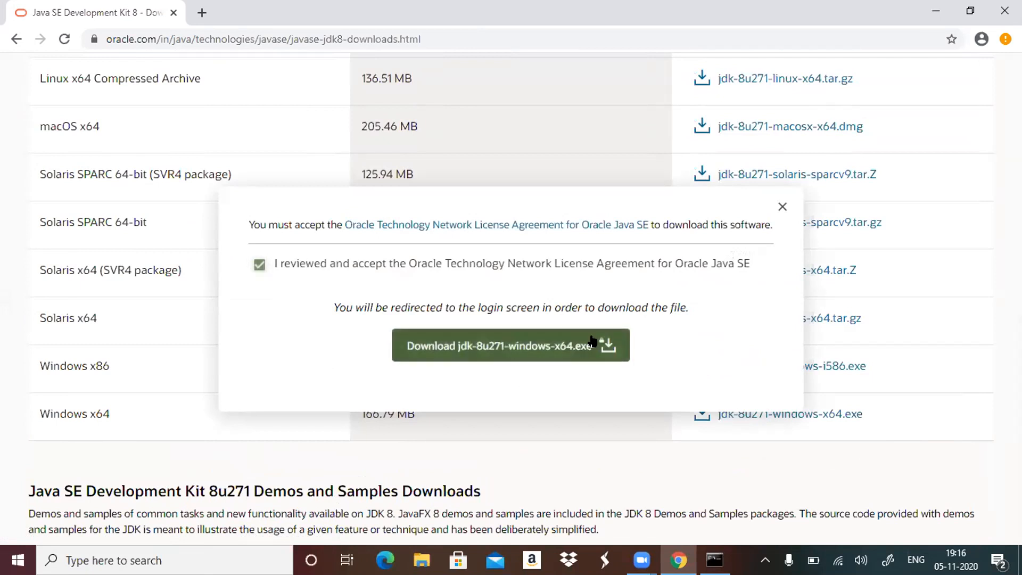
pyautogui.click(592, 341)
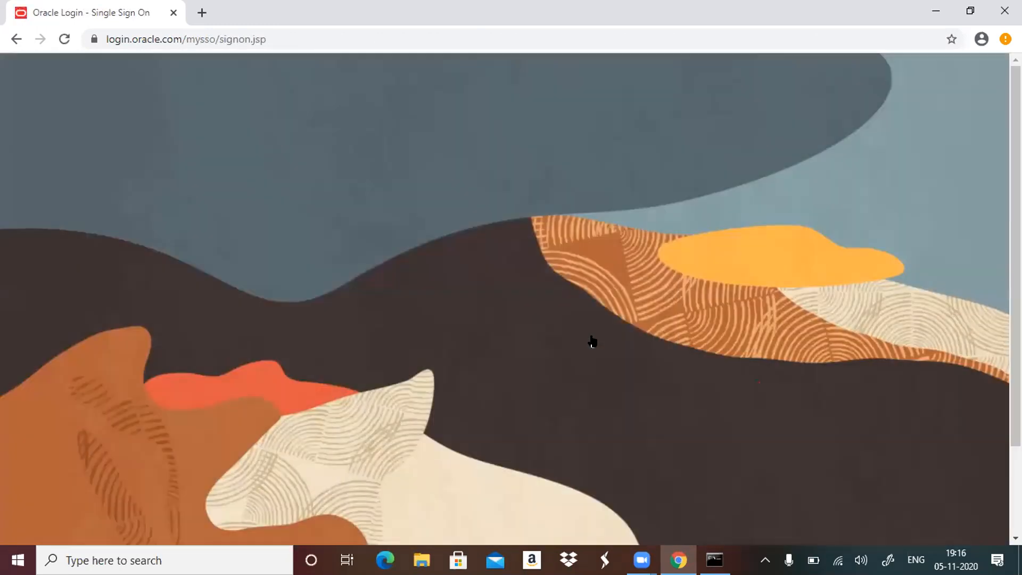
# Enter part of the account username on the Oracle sign-in page and open the account creation form.
pyautogui.write('nksid')
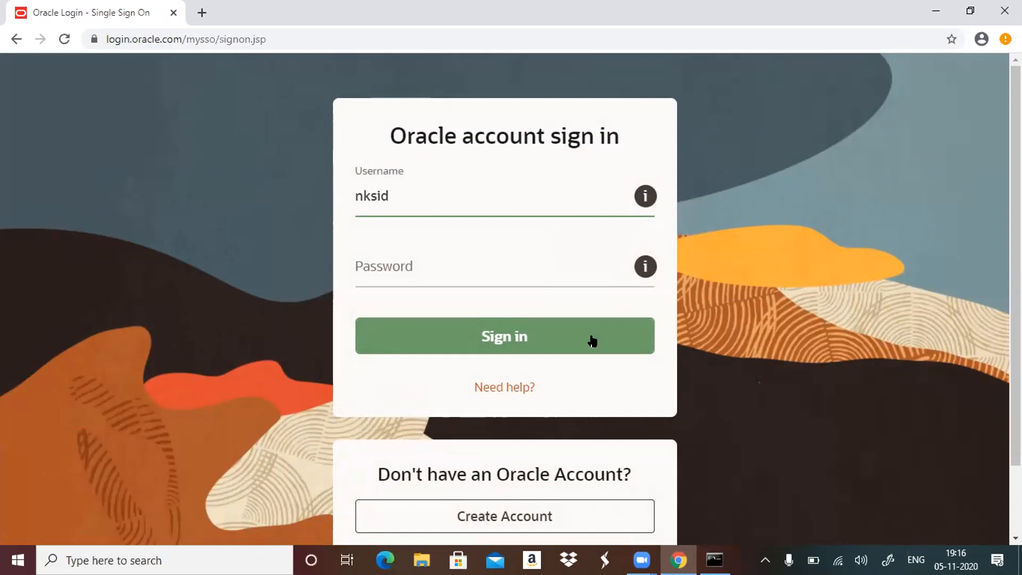
pyautogui.click(513, 512)
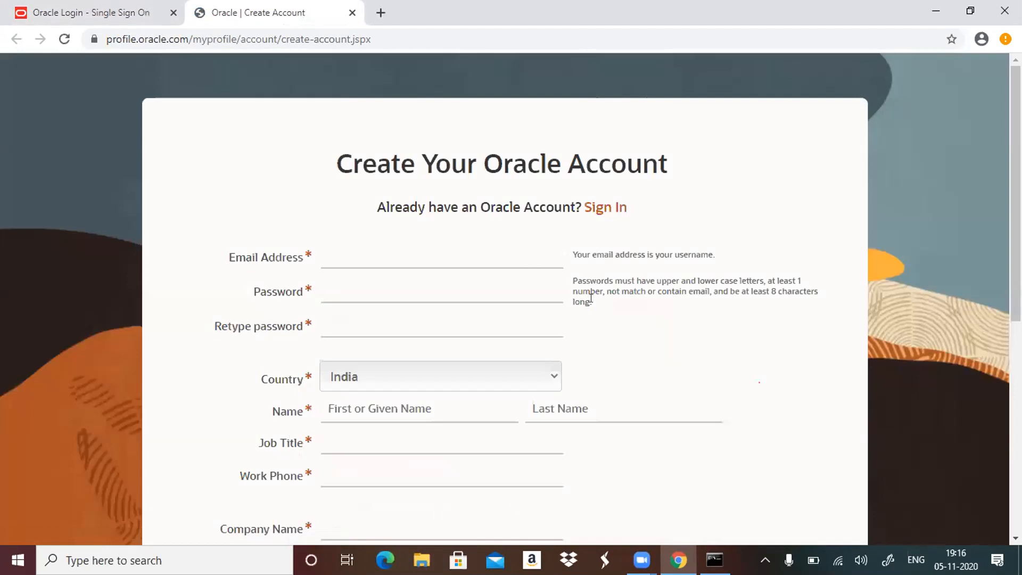
# Fill in the account holder's e-mail address on the Oracle account creation form.
pyautogui.click(413, 252)
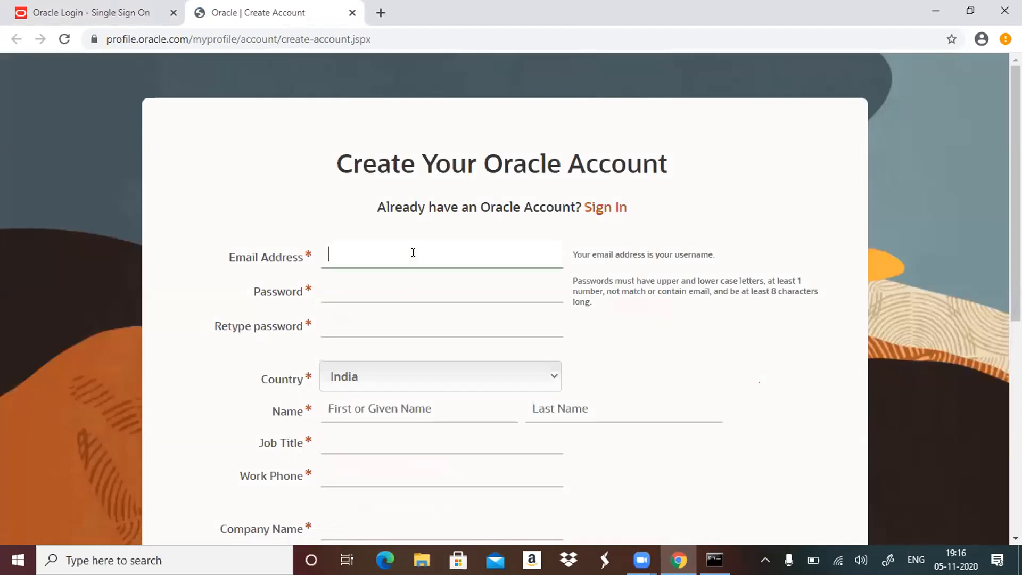
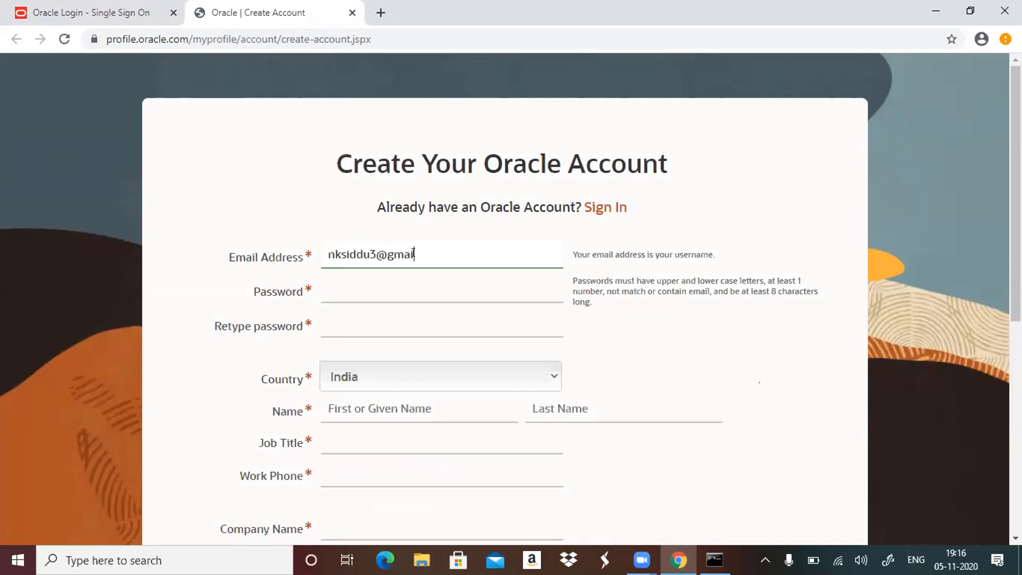
pyautogui.press('Tab')
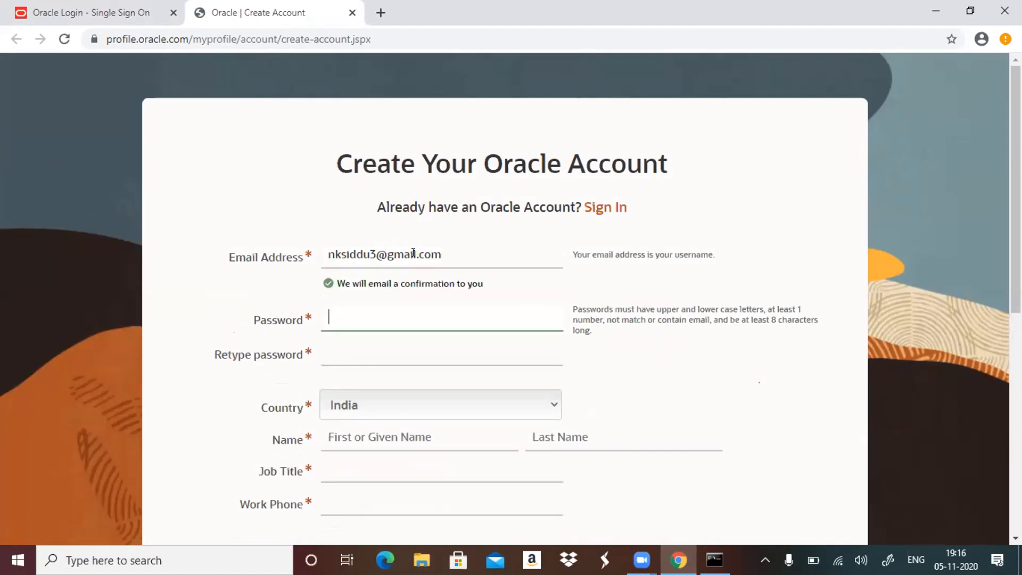
# Enter the new Oracle account password and repeat it in the Retype password field.
pyautogui.write('•••••••••')
pyautogui.press('Tab')
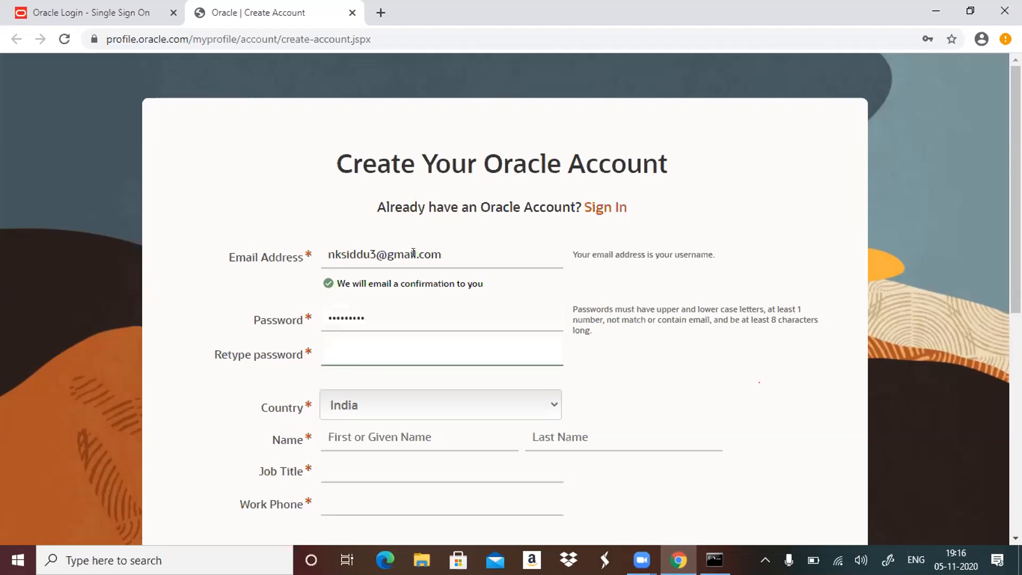
pyautogui.write('•••••••••')
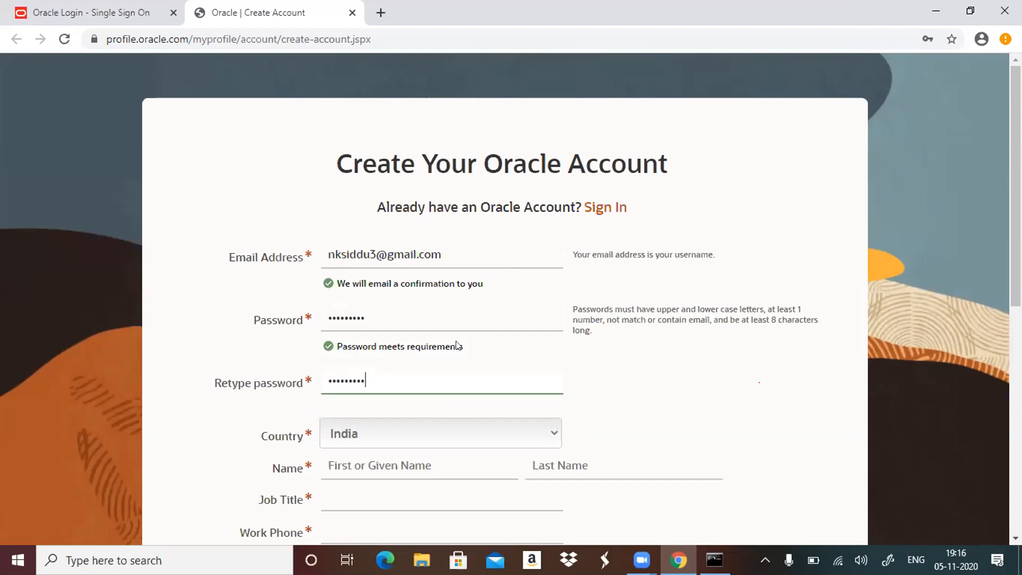
# Fill in the account holder's first and last name.
pyautogui.click(430, 463)
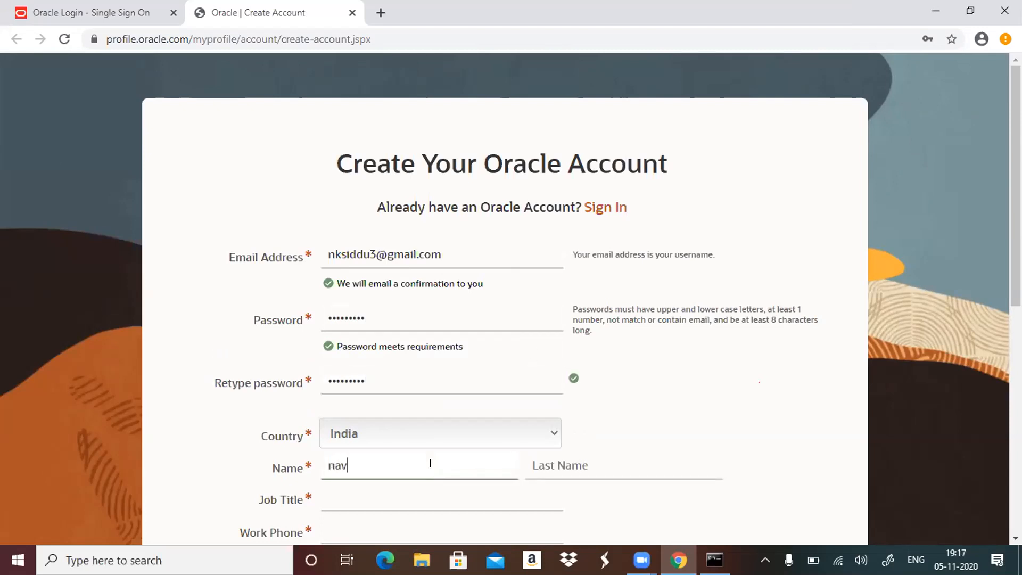
pyautogui.press('Tab')
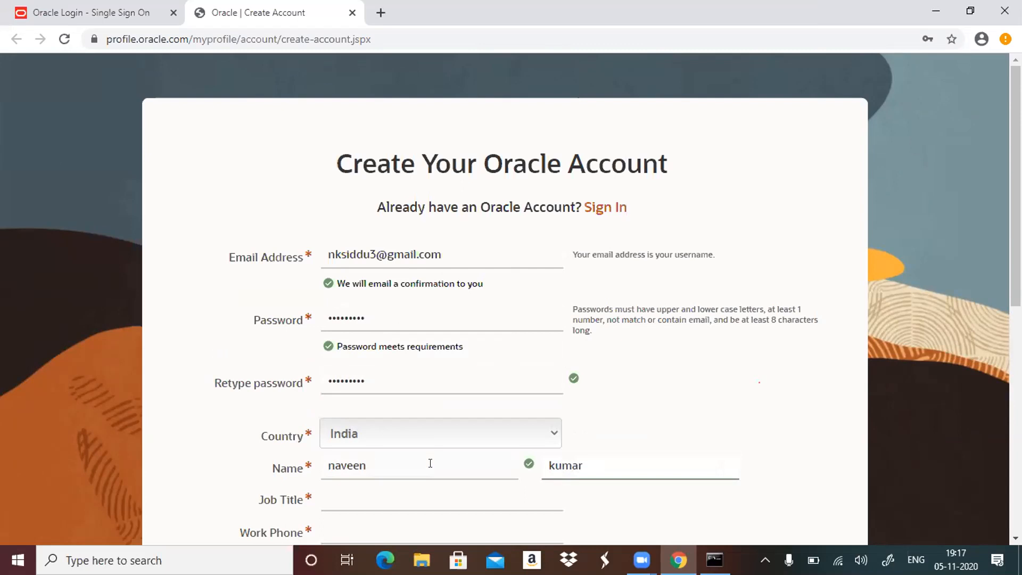
pyautogui.press('Tab')
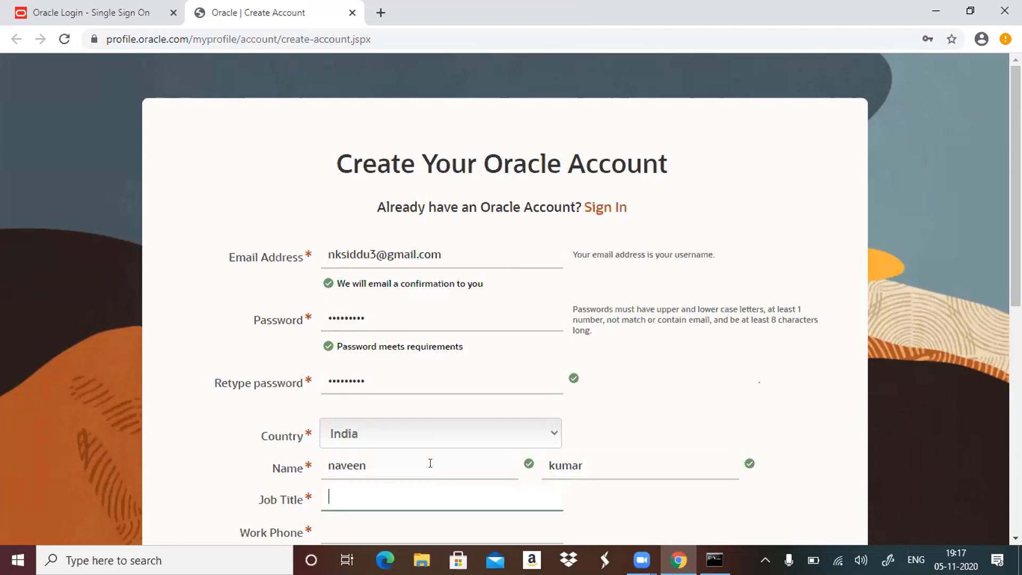
# Set the job title to SE and enter the account holder's work phone number.
pyautogui.write('SE')
pyautogui.press('Tab')
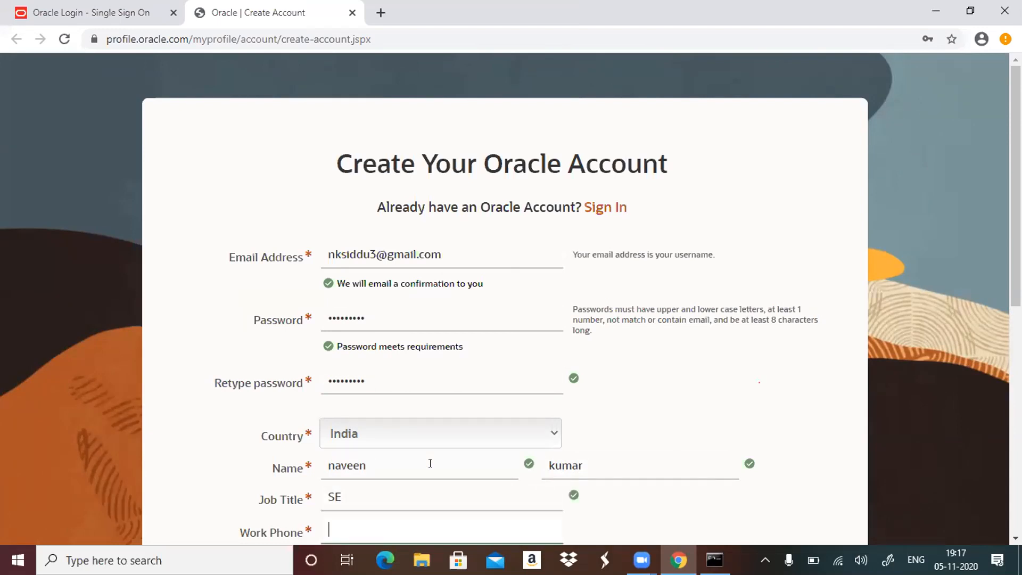
pyautogui.press('Tab')
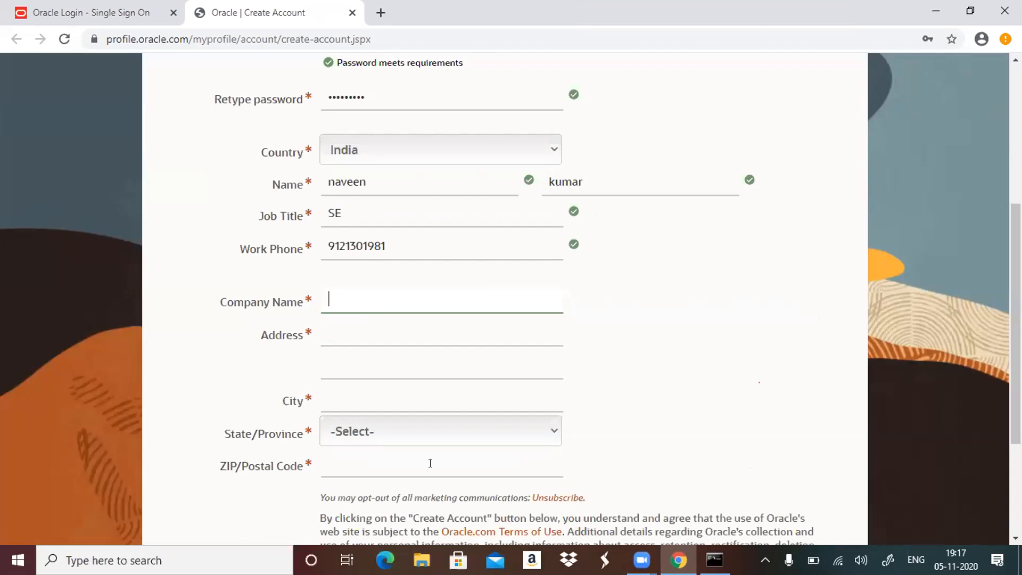
# Set the company name to "veoneer".
pyautogui.write('P')
pyautogui.press('BackSpace')
pyautogui.write('veoneer')
pyautogui.press('Tab')
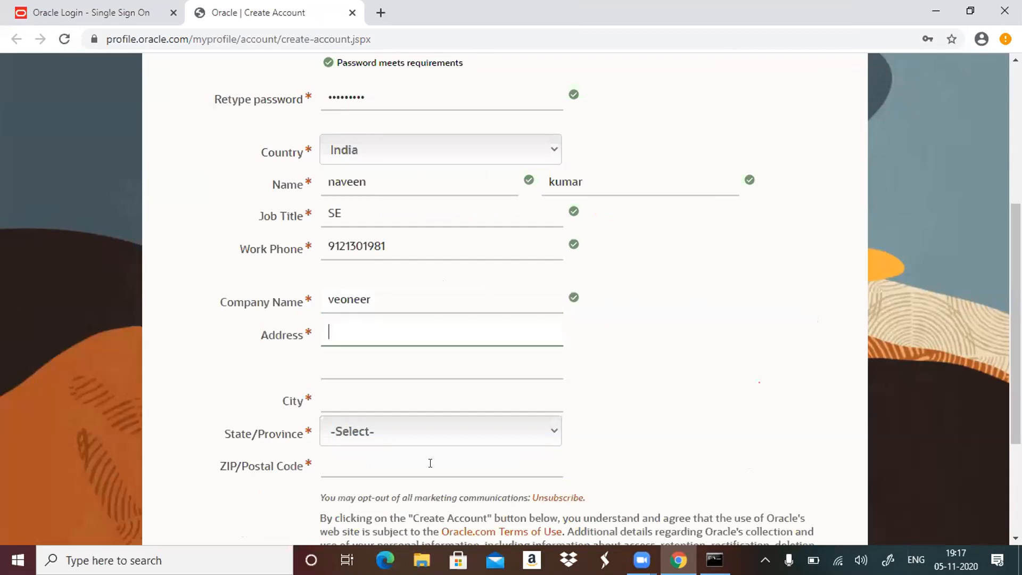
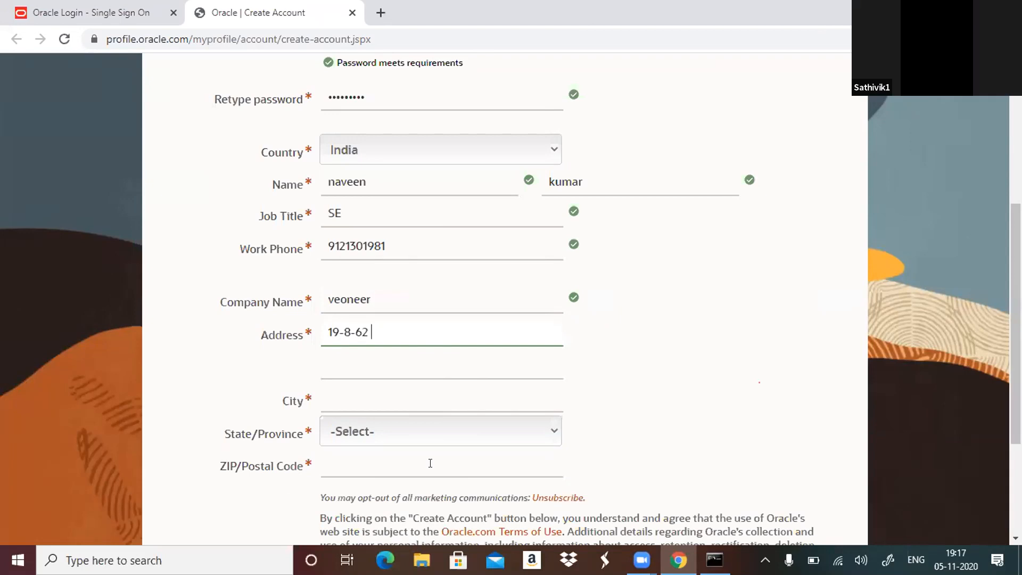
# Enter the account holder's street address across both address lines.
pyautogui.press('Tab')
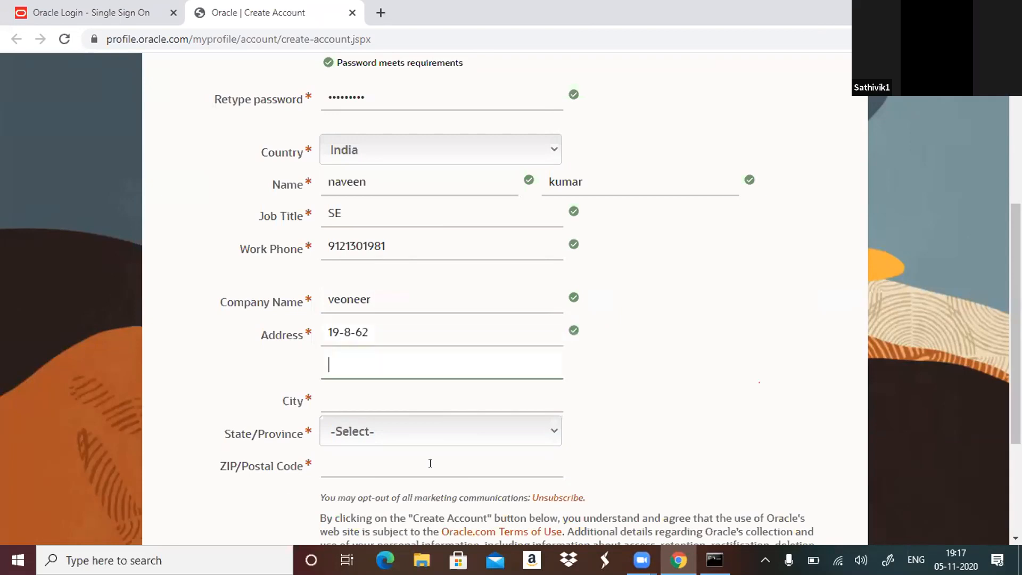
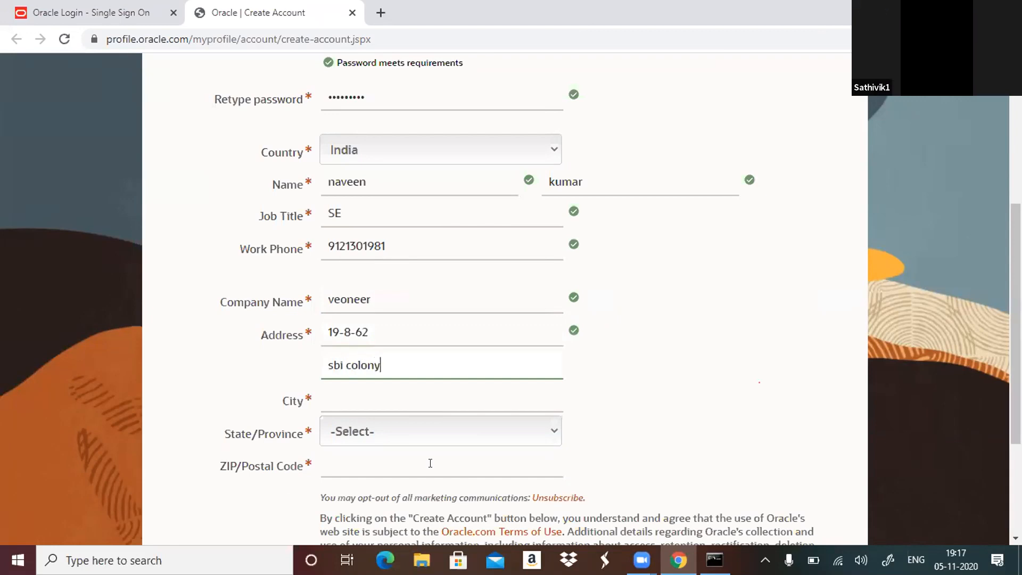
# Enter the account holder's city in the address section of the form.
pyautogui.press('Tab')
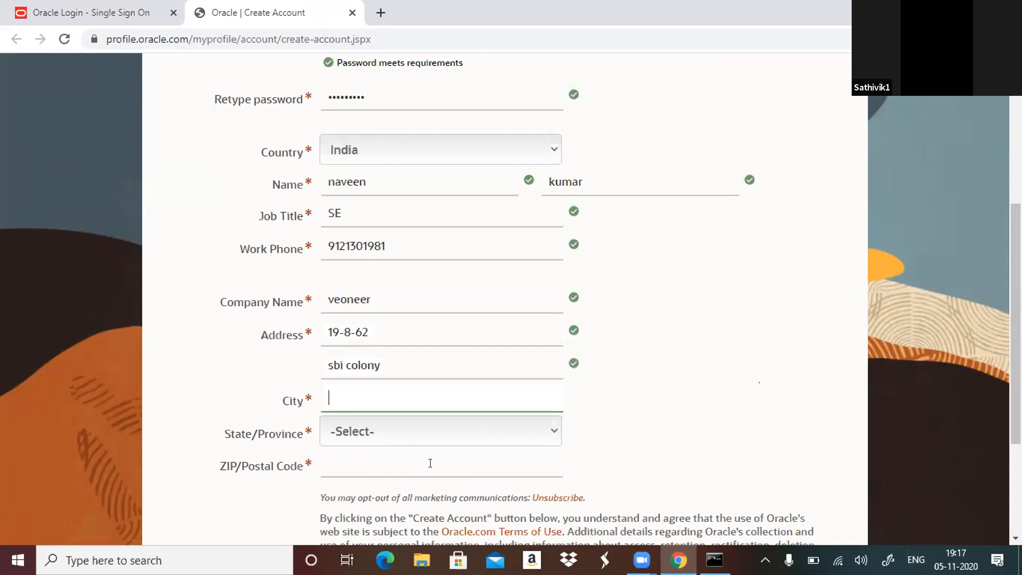
pyautogui.write('tirupati')
pyautogui.press('Tab')
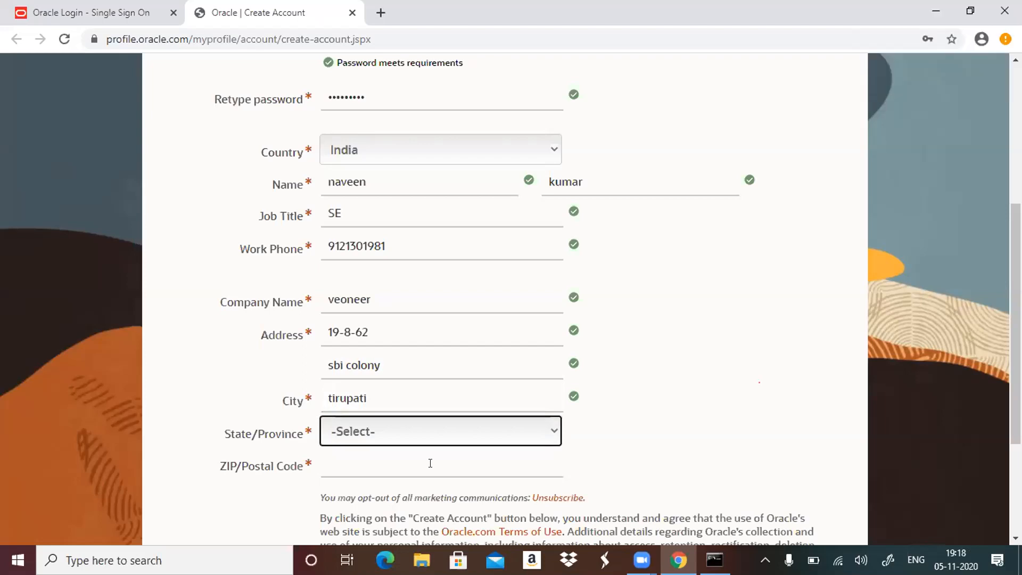
# Select the account holder's state and enter the postal code.
pyautogui.click(510, 442)
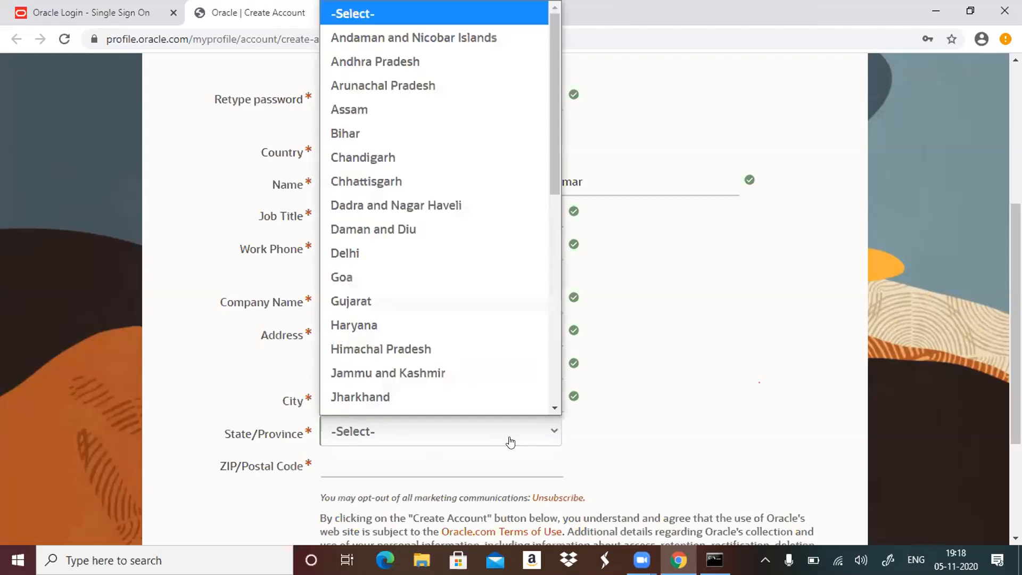
pyautogui.click(446, 62)
pyautogui.click(354, 463)
pyautogui.write('517501')
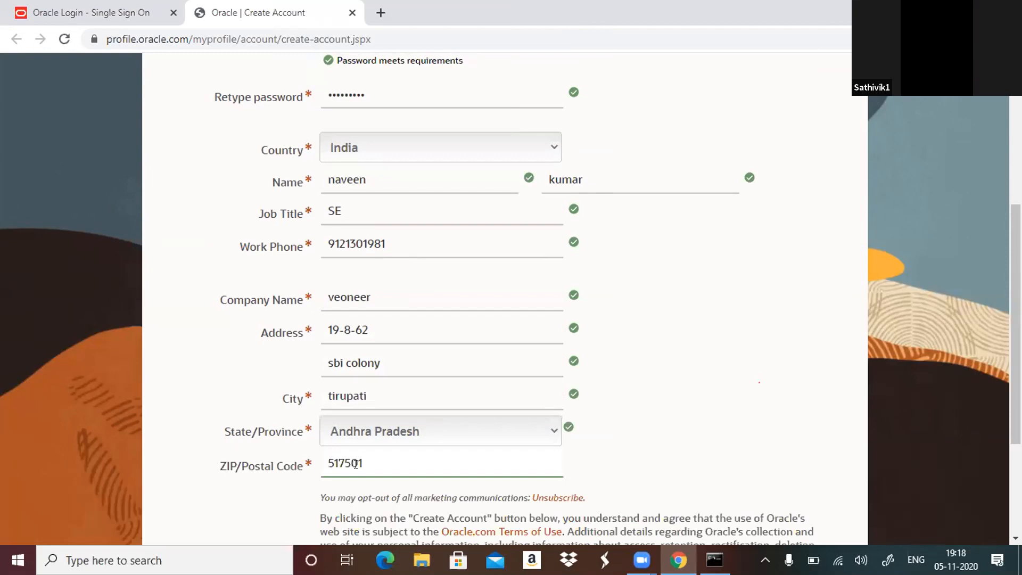
pyautogui.press('Tab')
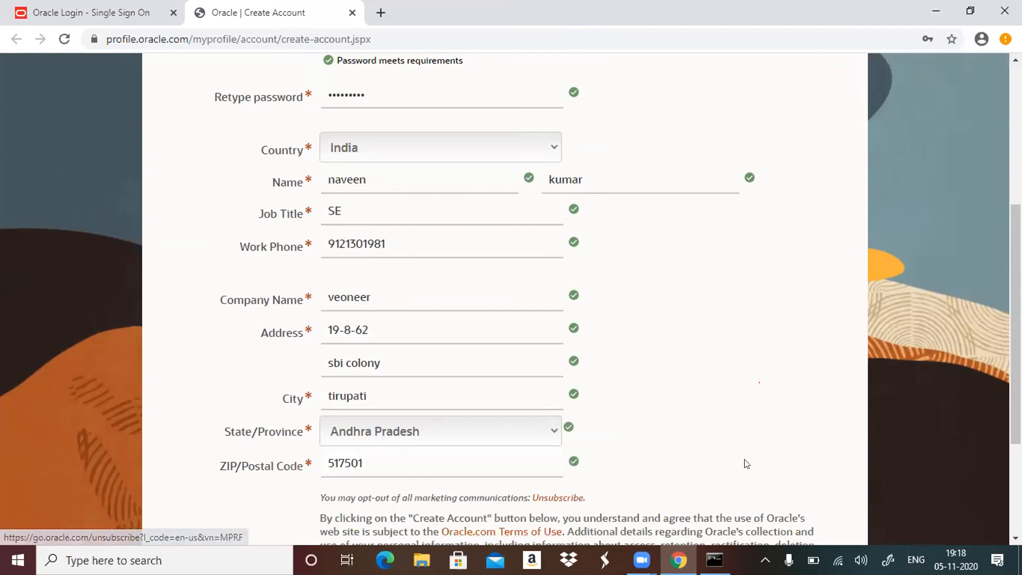
# Submit the Oracle account creation form and save the login credentials in the browser.
pyautogui.scroll(-4, 747, 464)
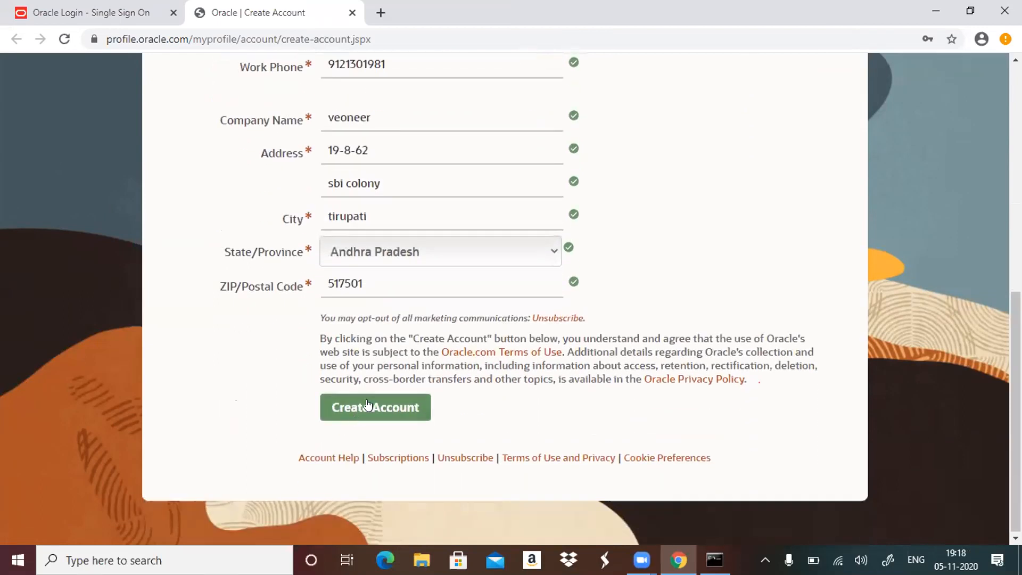
pyautogui.click(367, 404)
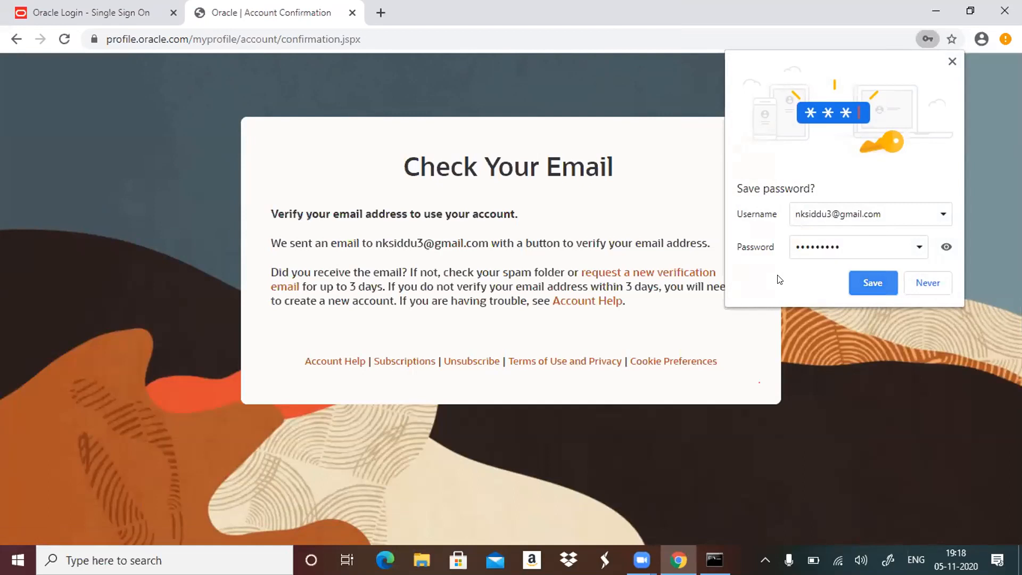
pyautogui.click(875, 285)
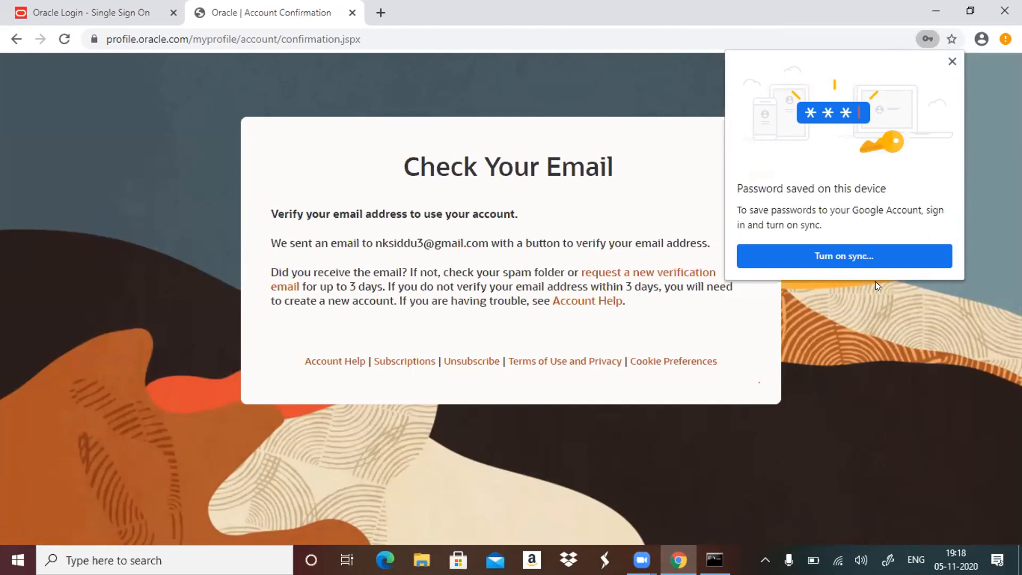
# Minimize the browser and Command Prompt windows to reach the desktop.
pyautogui.moveTo(677, 560)
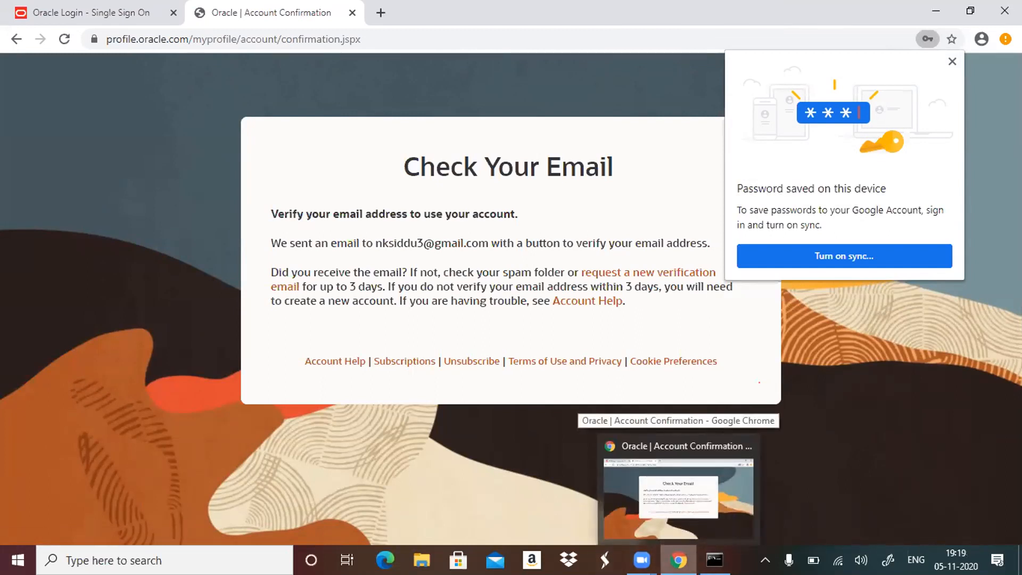
pyautogui.click(678, 560)
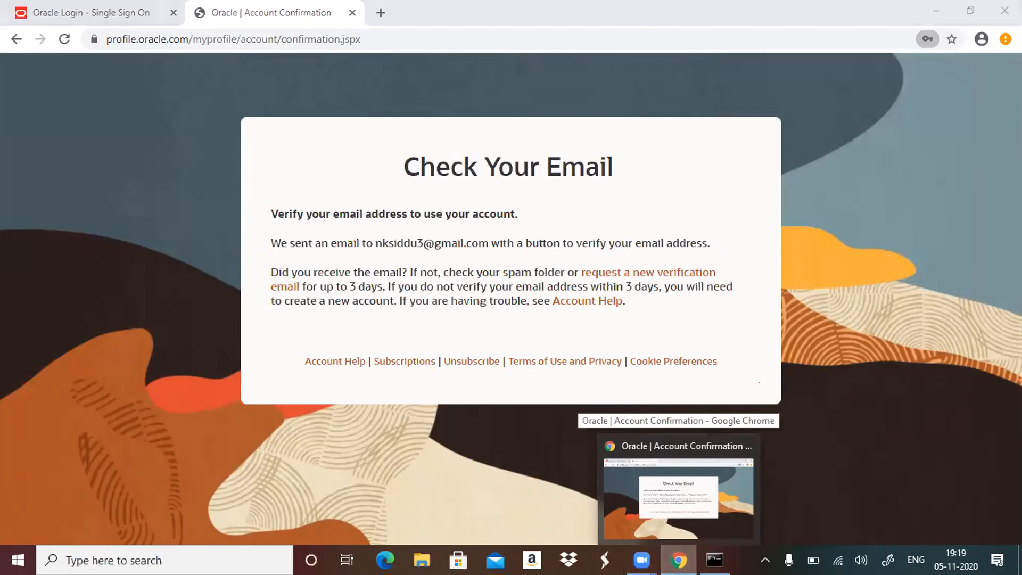
pyautogui.click(678, 560)
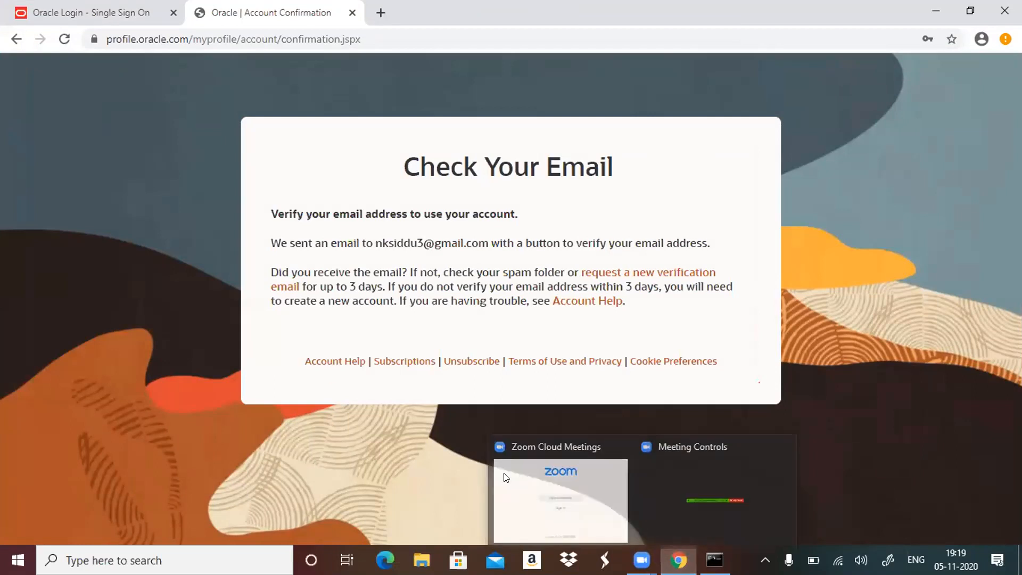
pyautogui.click(935, 10)
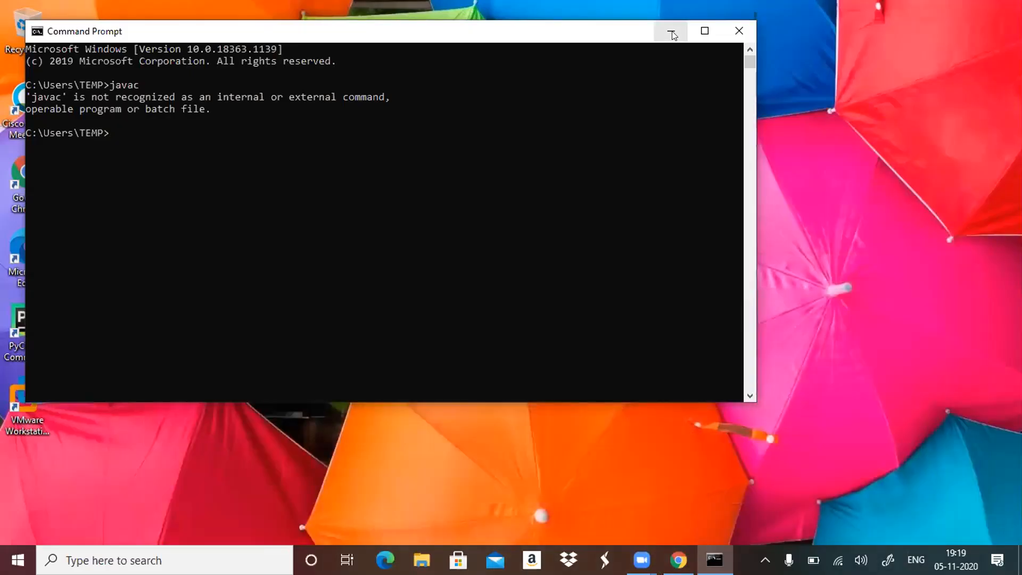
pyautogui.click(670, 30)
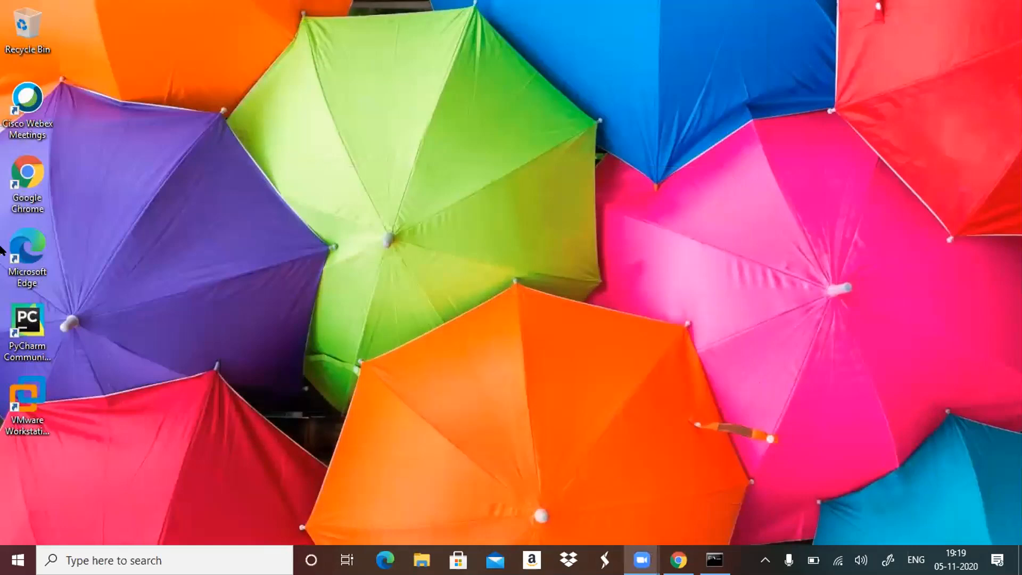
# Open a new Chrome window and go to the Gmail sign-in page.
pyautogui.doubleClick(26, 204)
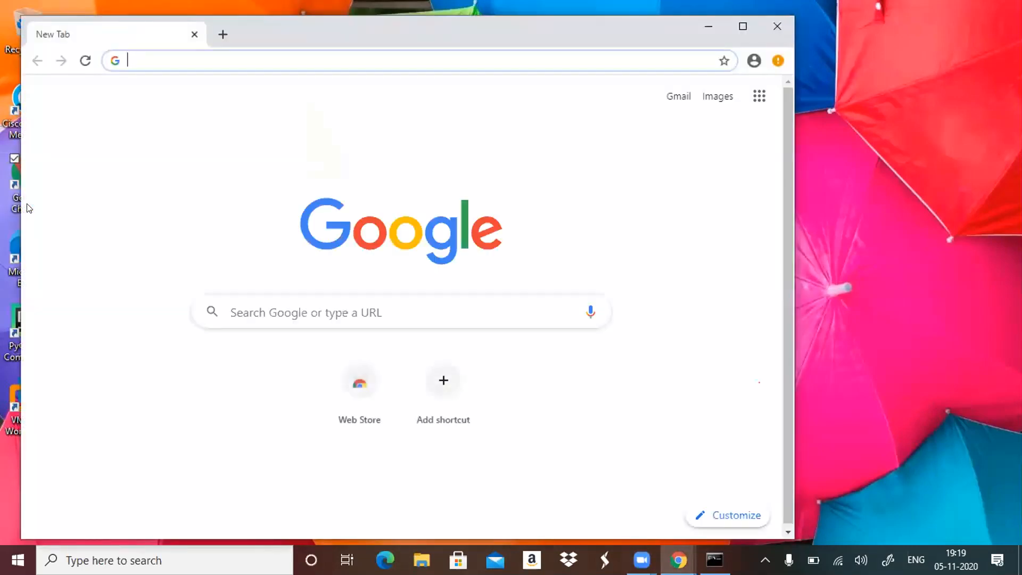
pyautogui.click(677, 97)
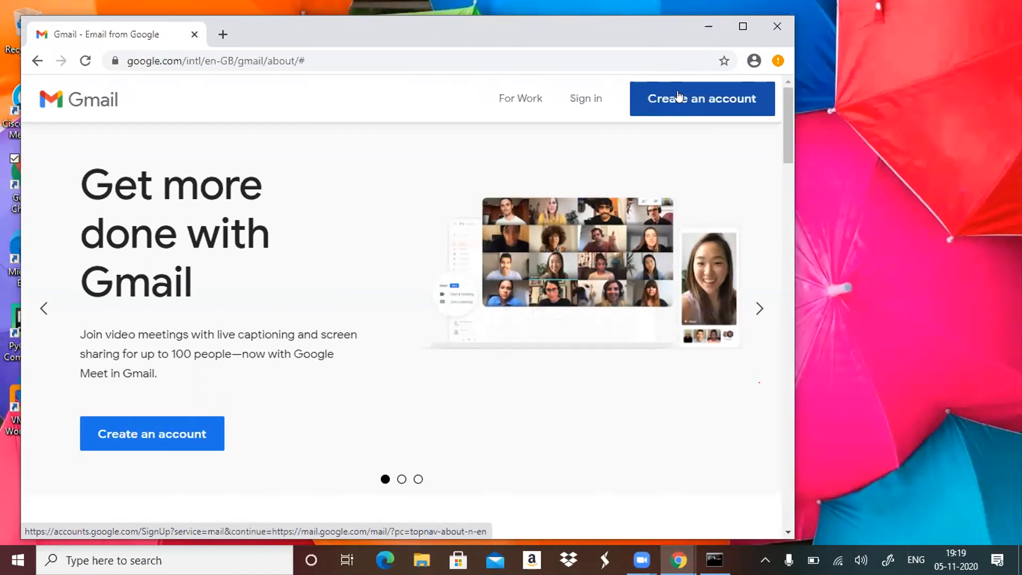
pyautogui.click(584, 99)
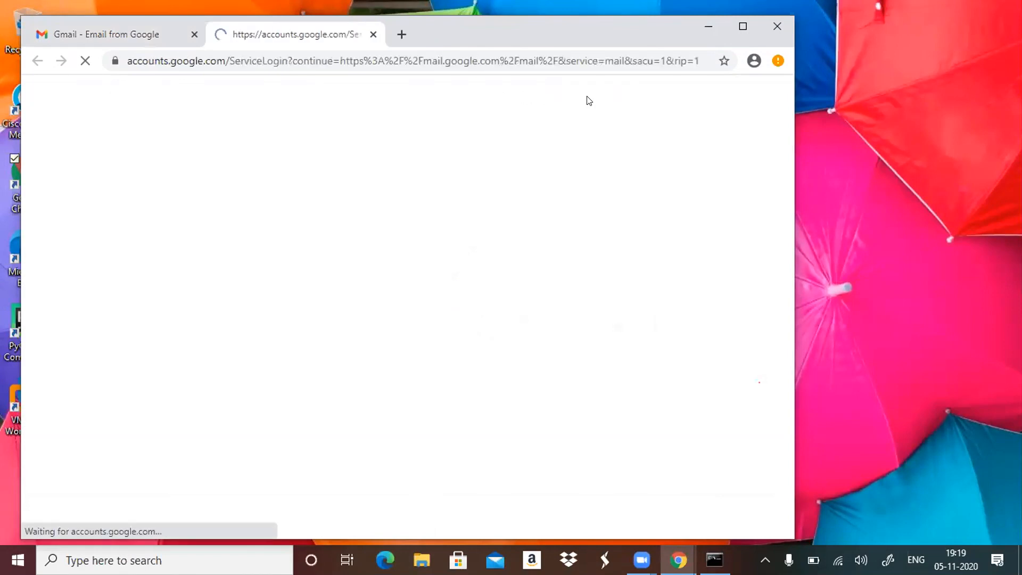
# Sign in to Gmail with the account holder's username and account password.
pyautogui.press('Return')
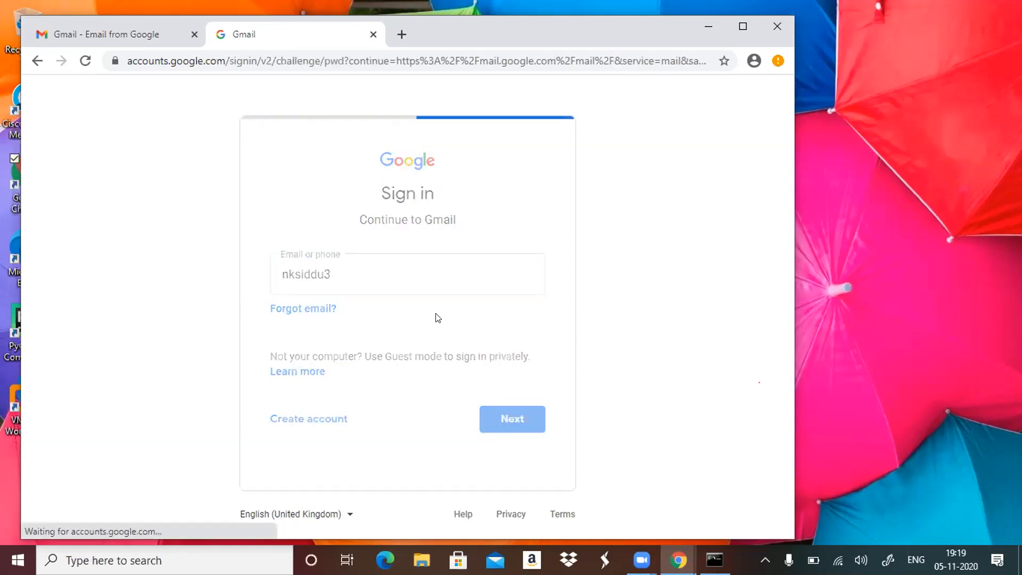
pyautogui.write('••')
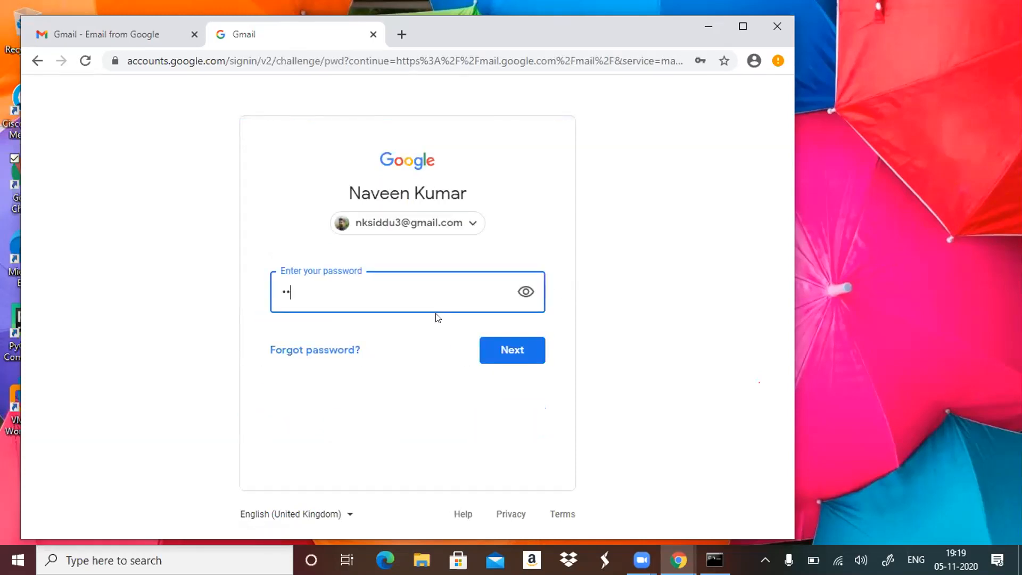
pyautogui.write('••••••••')
pyautogui.press('Return')
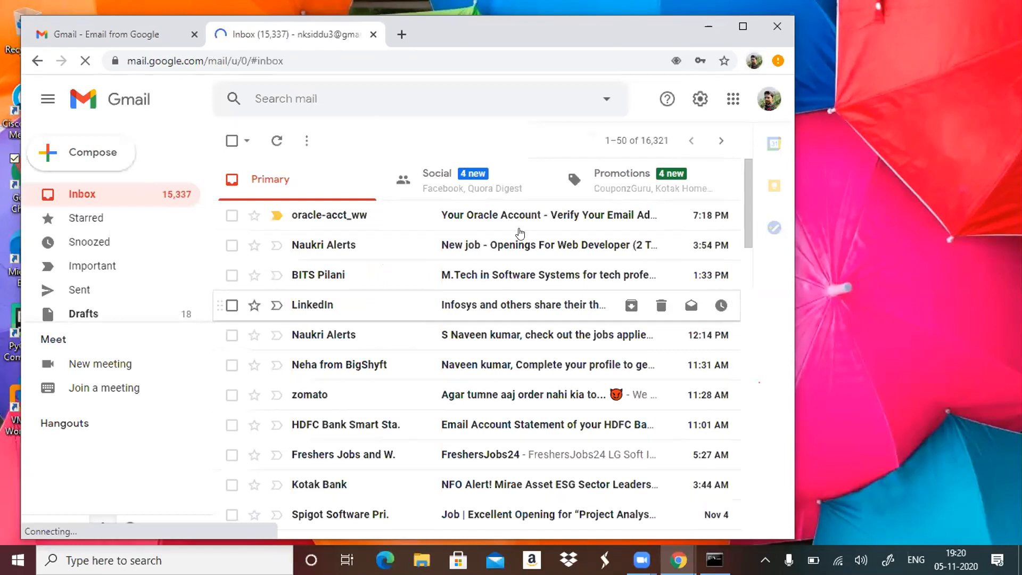
# Open the "Your Oracle Account - Verify Your Email Address" message and verify the email address from it.
pyautogui.click(538, 218)
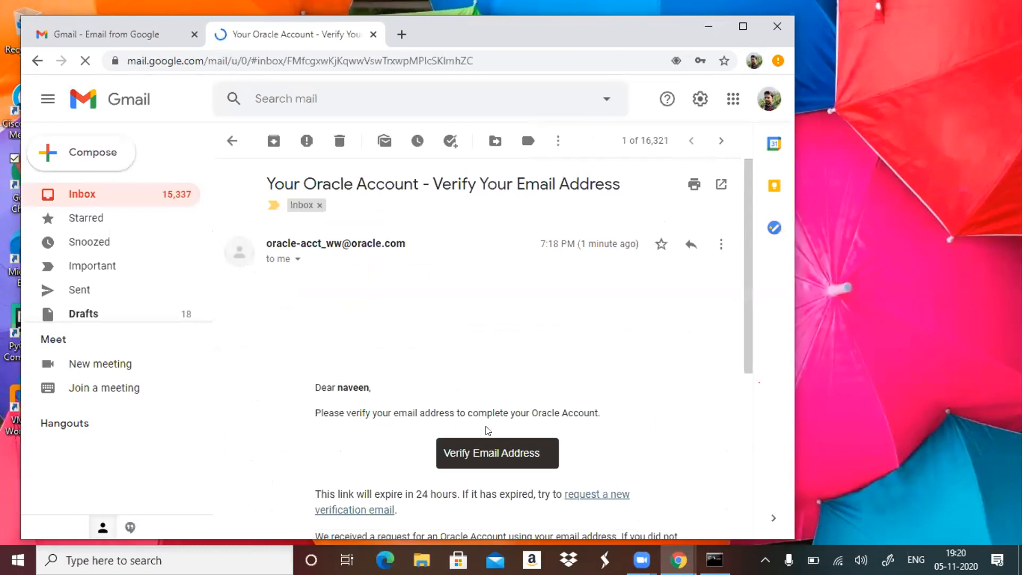
pyautogui.click(533, 458)
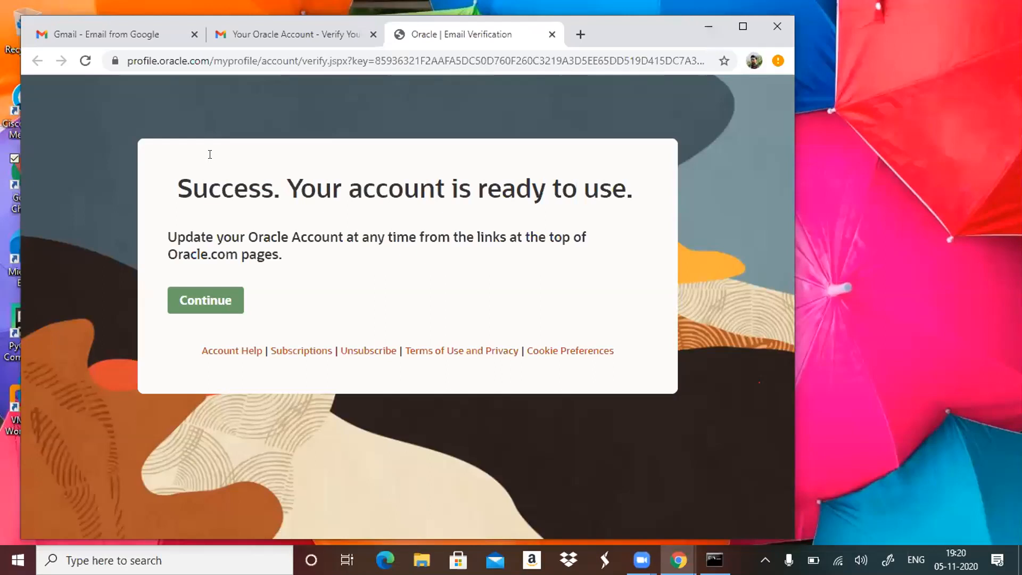
# Return to the original Chrome window and bring up the Oracle account sign-in page.
pyautogui.moveTo(714, 559)
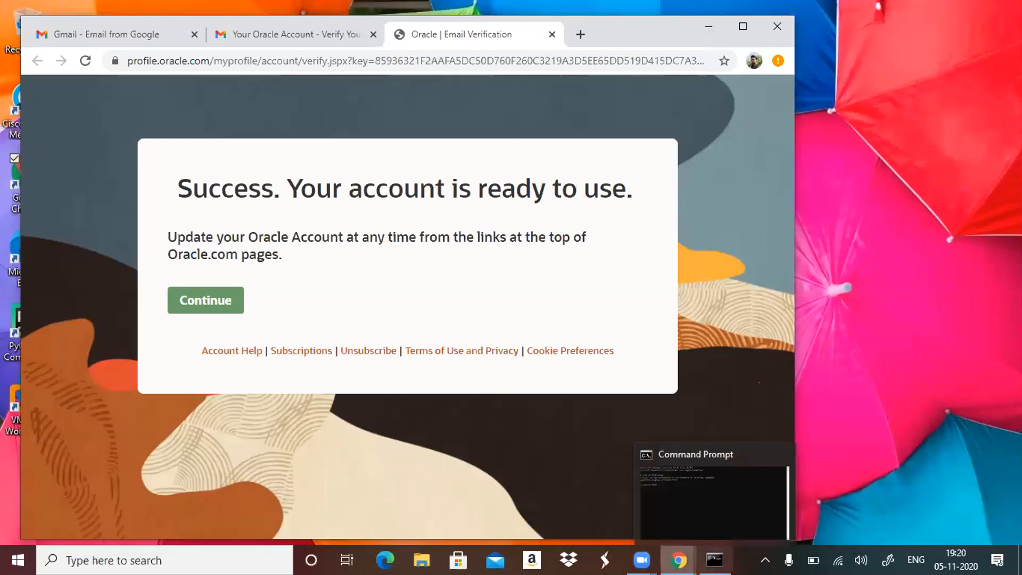
pyautogui.moveTo(677, 560)
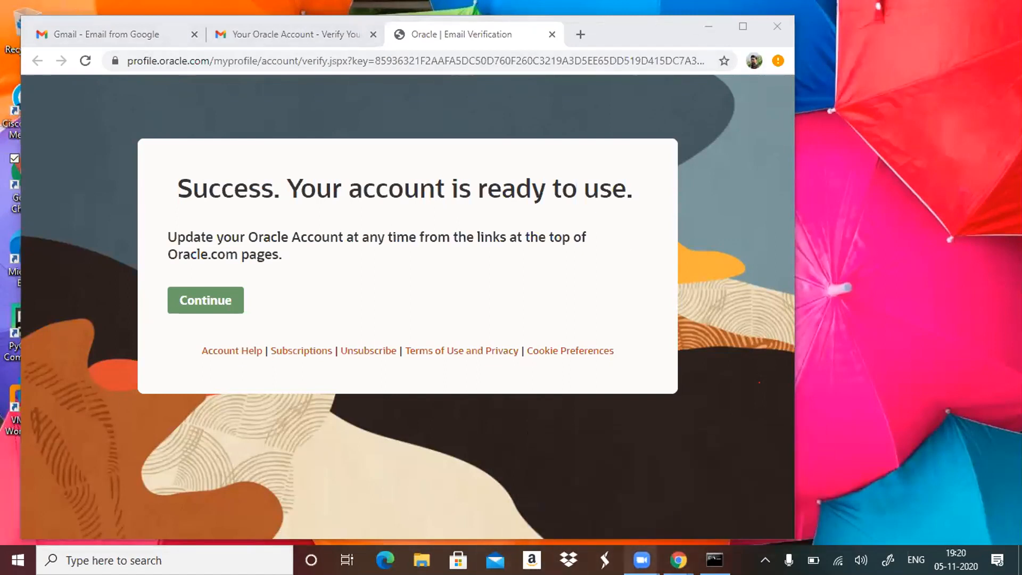
pyautogui.moveTo(641, 559)
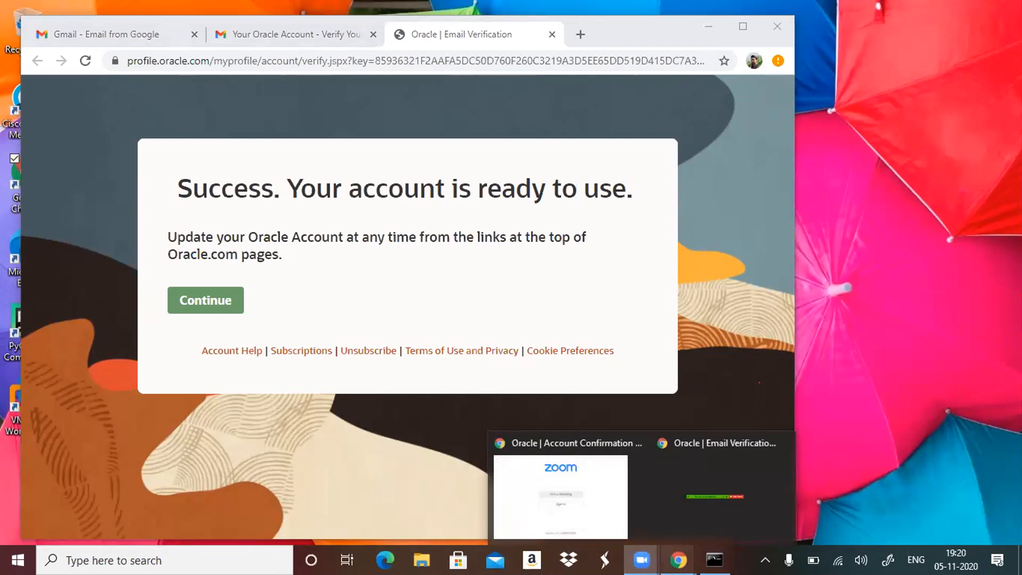
pyautogui.click(643, 494)
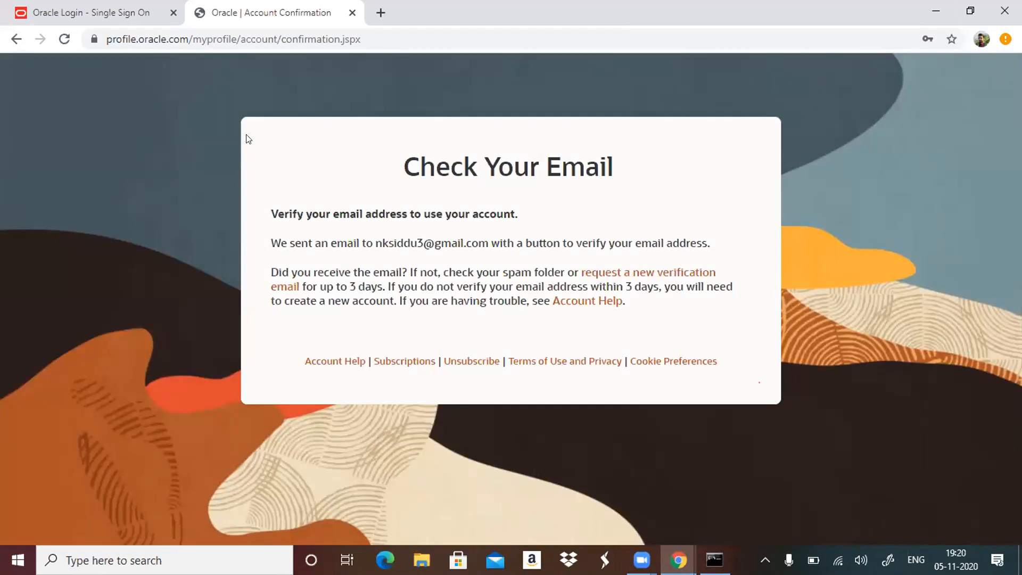
pyautogui.click(113, 16)
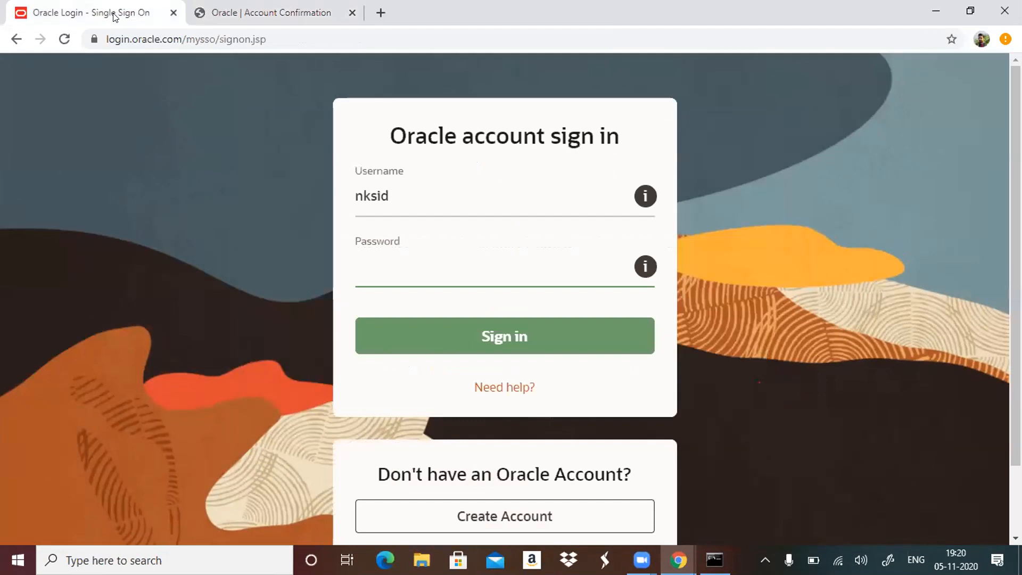
# Complete the Oracle sign-in username with the account holder's full e-mail address.
pyautogui.click(467, 212)
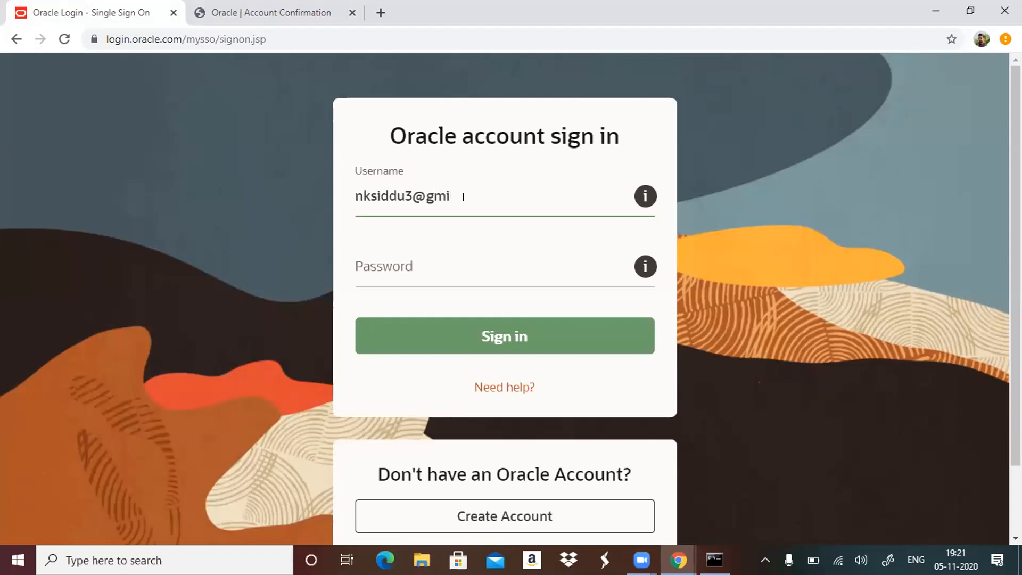
# Enter the Oracle account password and sign in to start the JDK installer download.
pyautogui.press('Tab')
pyautogui.write('a*****')
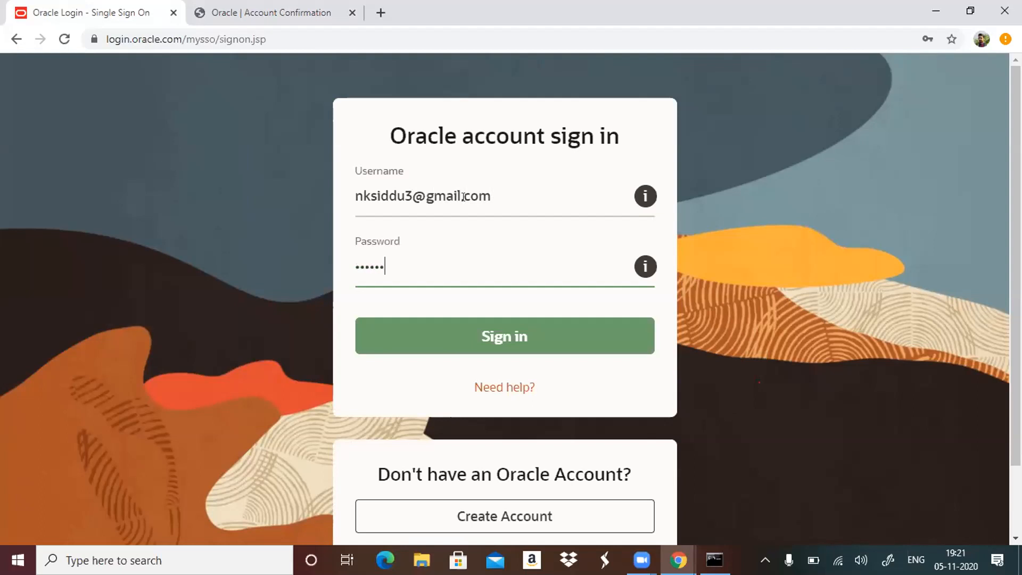
pyautogui.write('***')
pyautogui.press('Return')
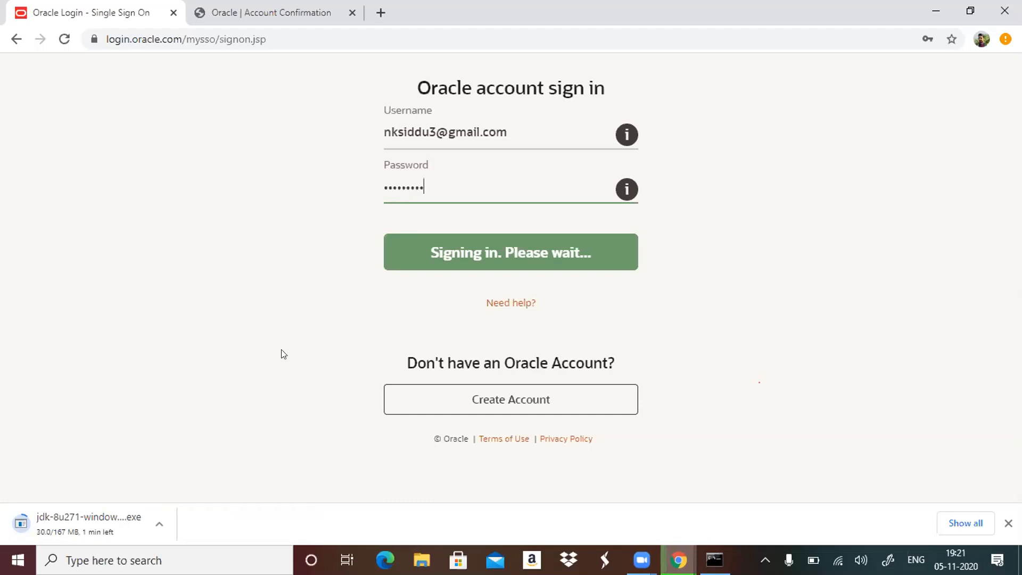
# Search Google in a new browser tab for "atlassian jira server download".
pyautogui.hotkey('ctrl', 't')
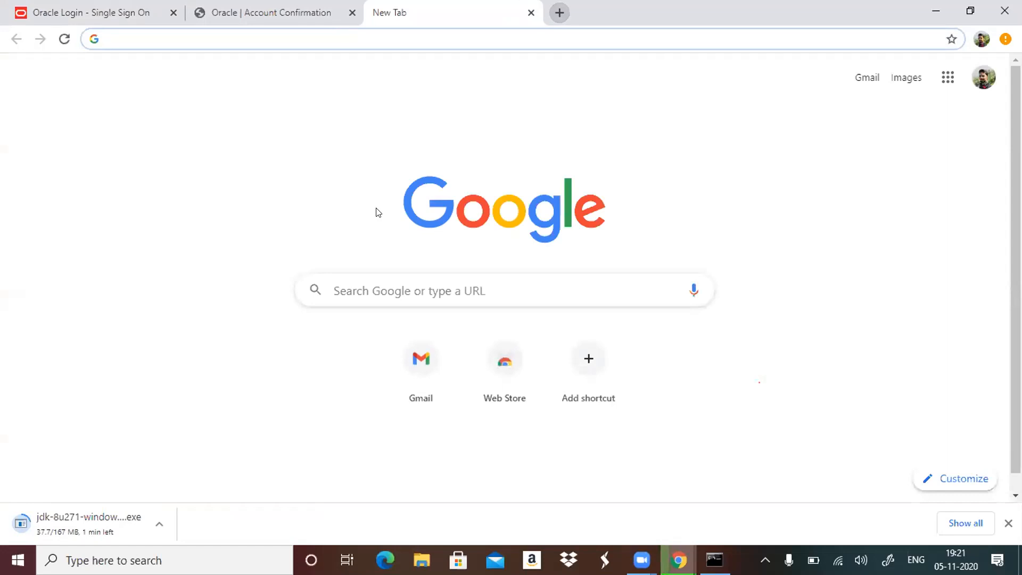
pyautogui.click(378, 288)
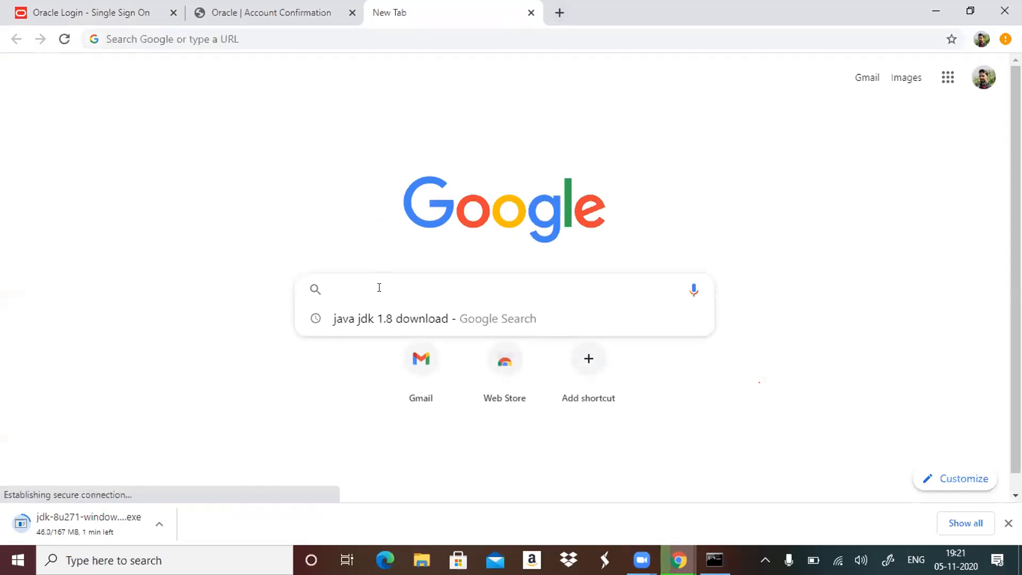
pyautogui.write('at')
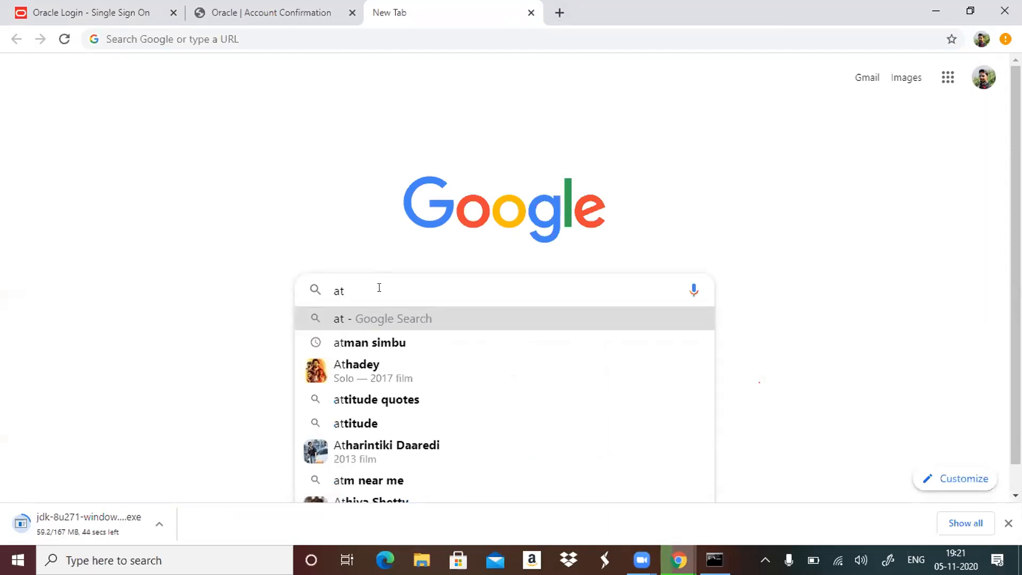
pyautogui.write('las')
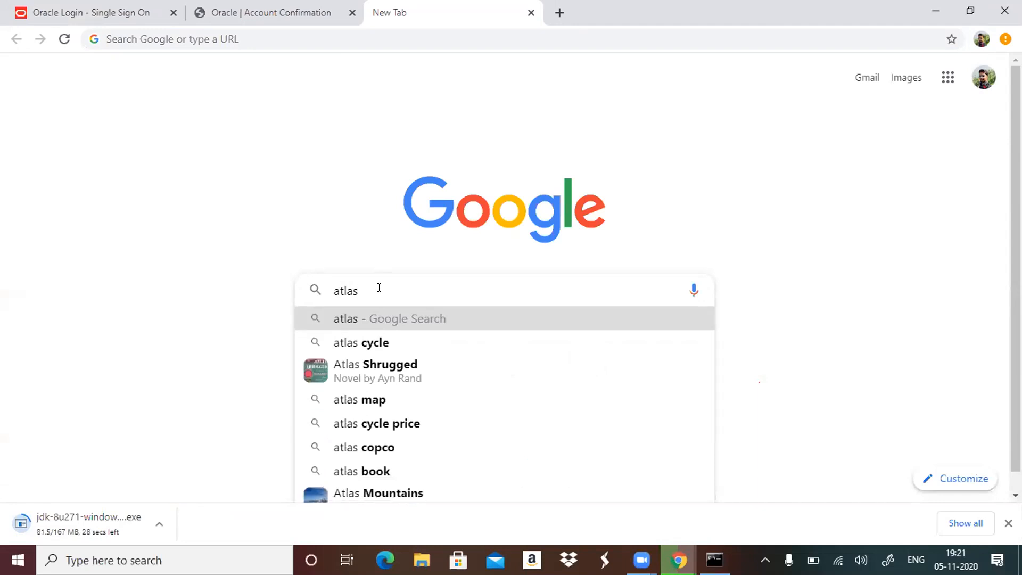
pyautogui.write('s')
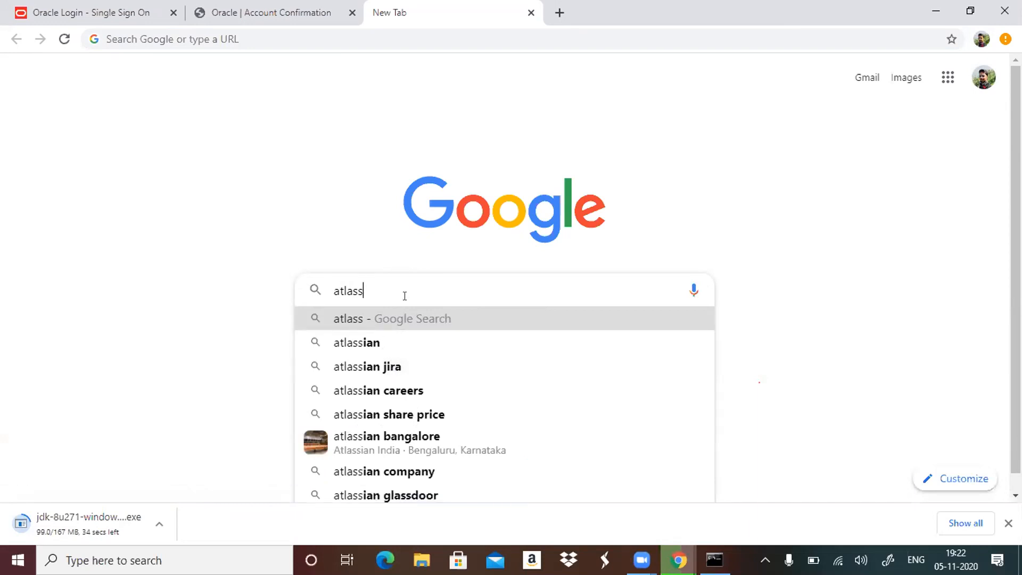
pyautogui.write('ian ')
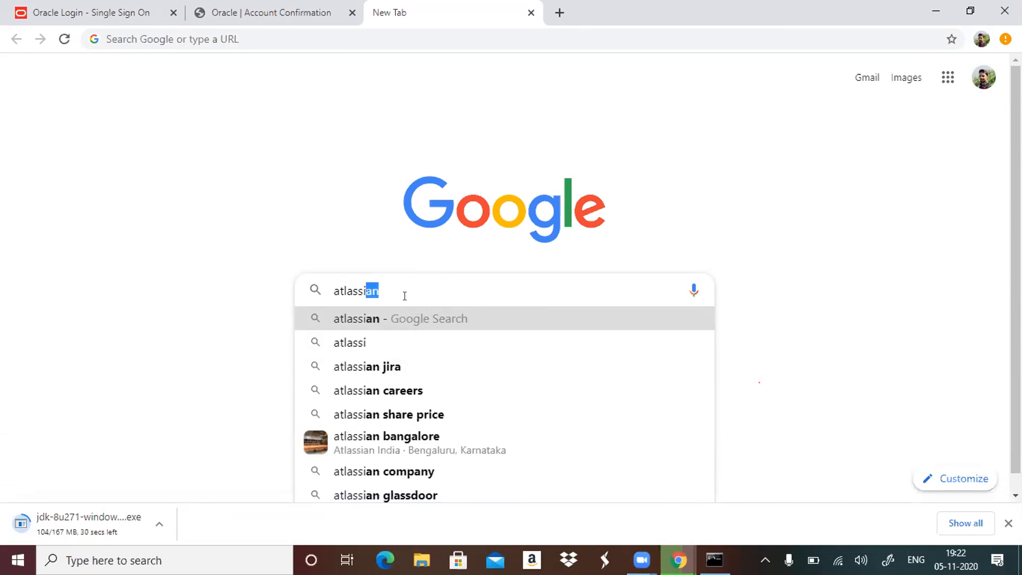
pyautogui.write('jira')
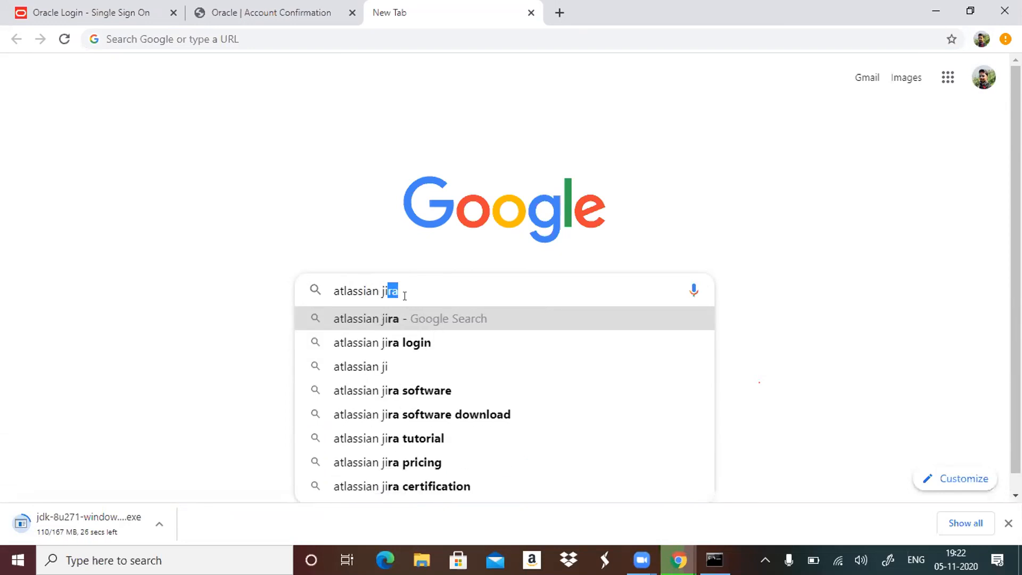
pyautogui.write(' server')
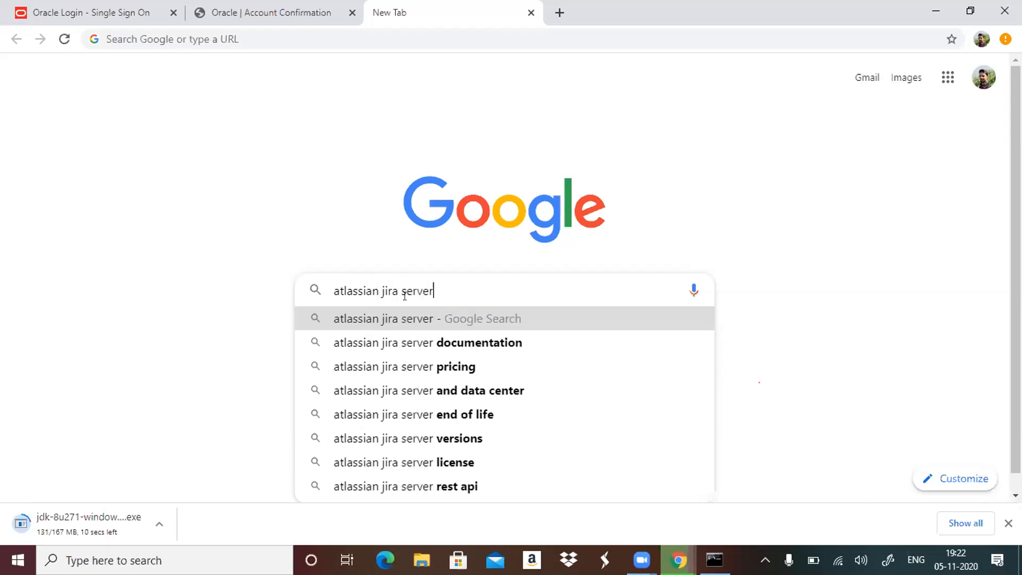
pyautogui.write(' dow')
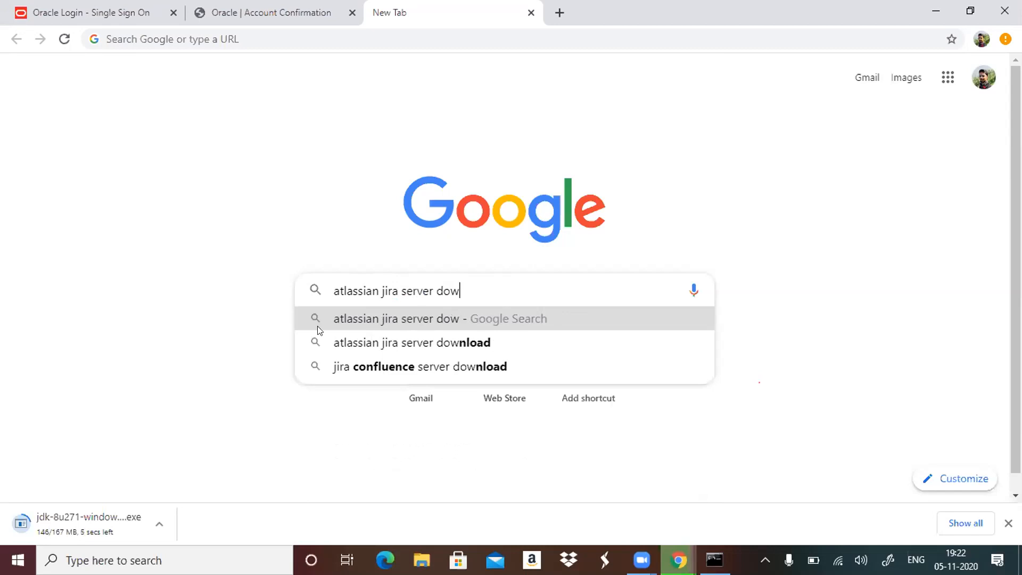
pyautogui.click(411, 343)
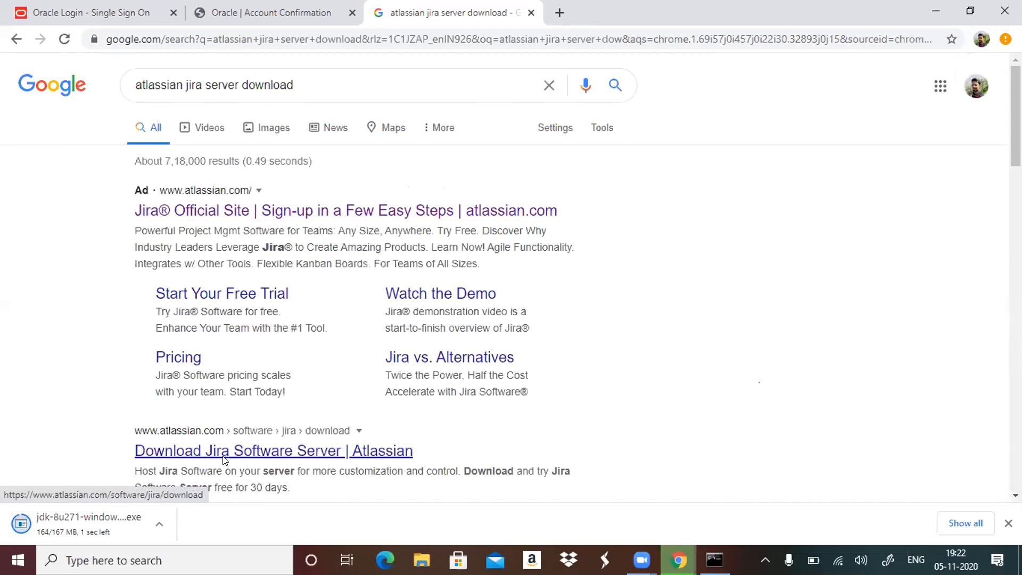
# Open the "Download Jira Software Server" result from Atlassian and choose Windows 64 Bit for the Long Term Support release.
pyautogui.click(223, 459)
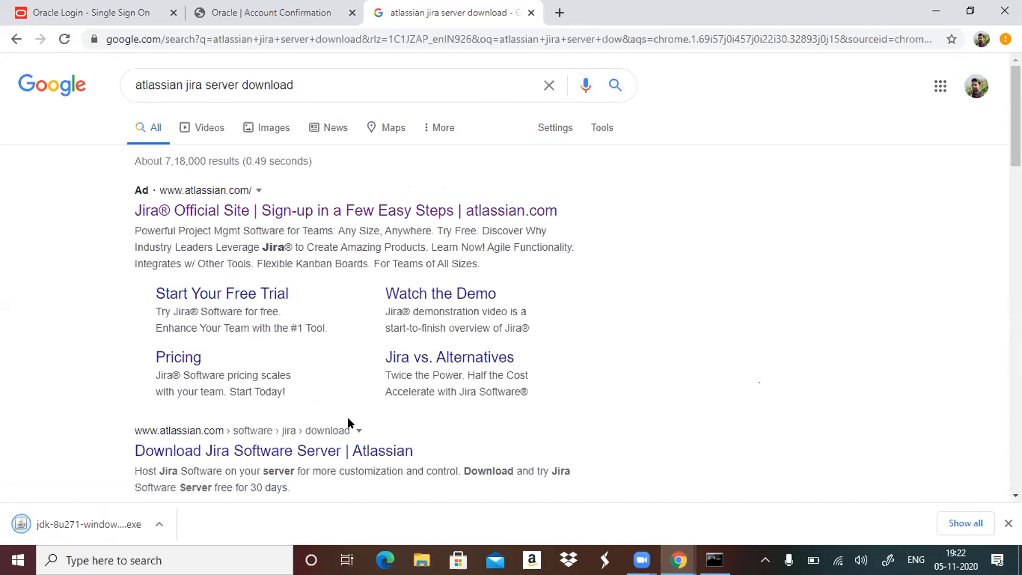
pyautogui.click(290, 458)
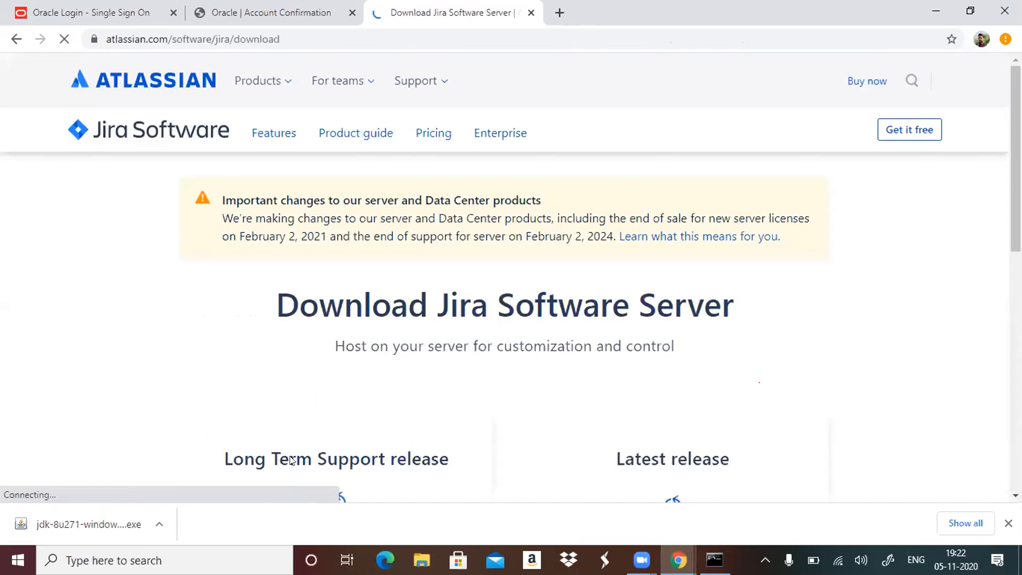
pyautogui.scroll(-4, 290, 457)
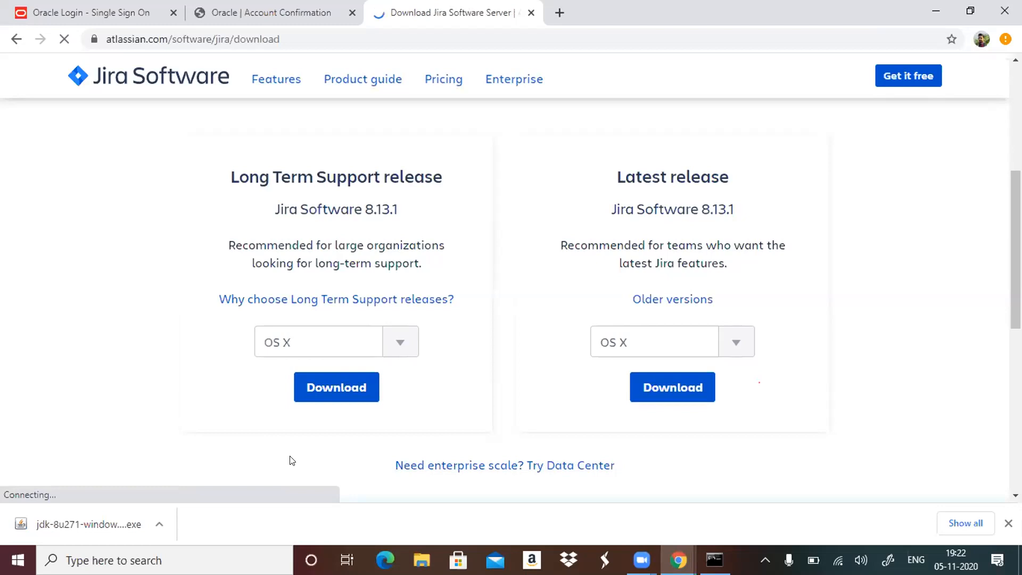
pyautogui.click(403, 345)
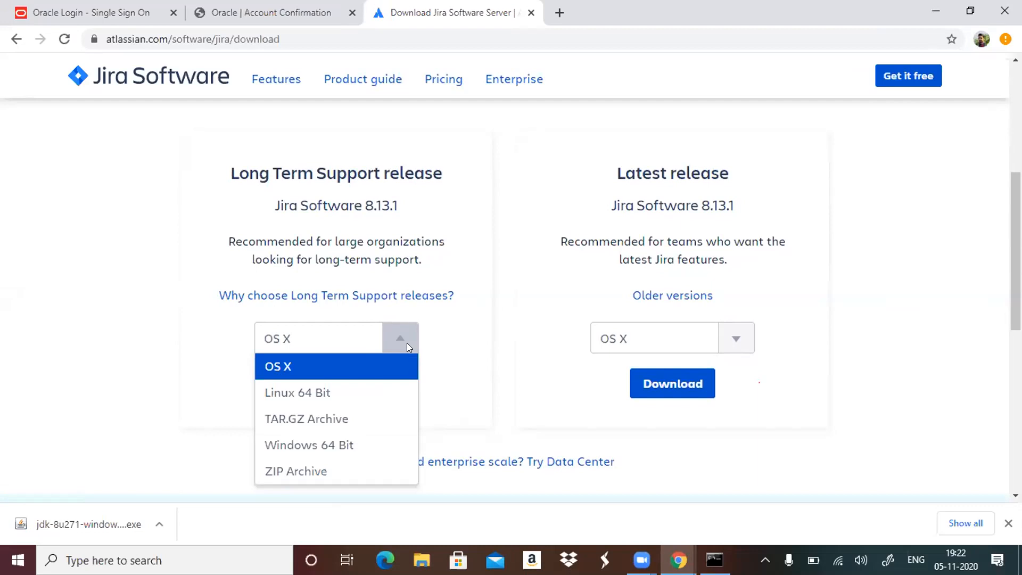
pyautogui.click(331, 443)
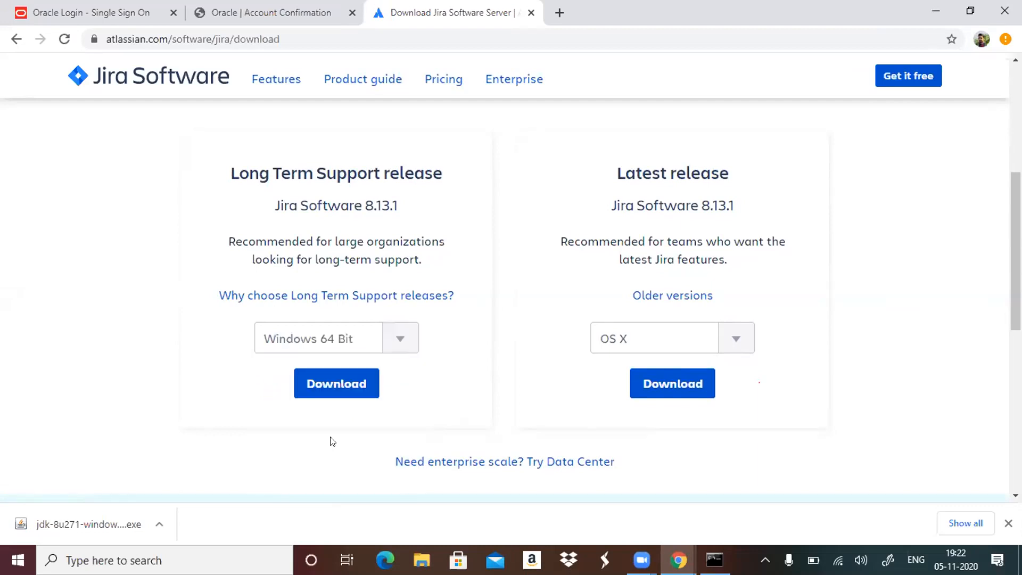
# Start the Long Term Support release download of Jira Software 8.13.1, agreeing to the software license agreement and privacy policy.
pyautogui.click(363, 375)
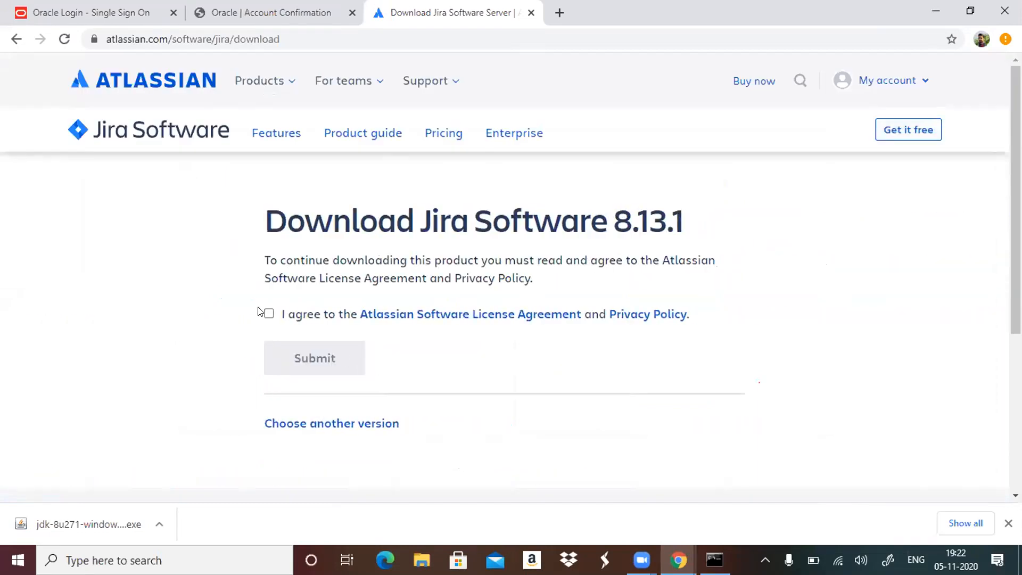
pyautogui.click(270, 315)
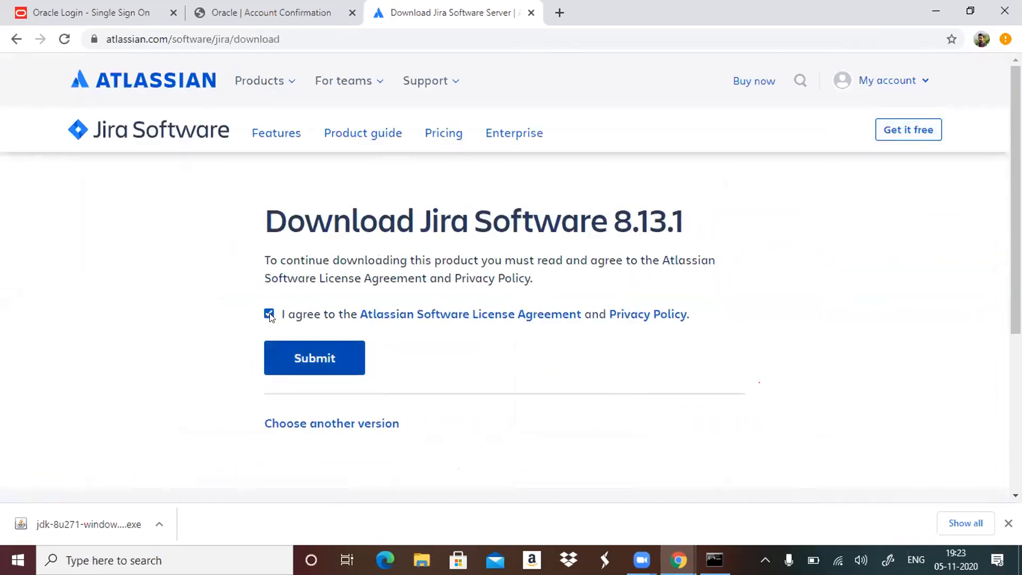
pyautogui.click(328, 361)
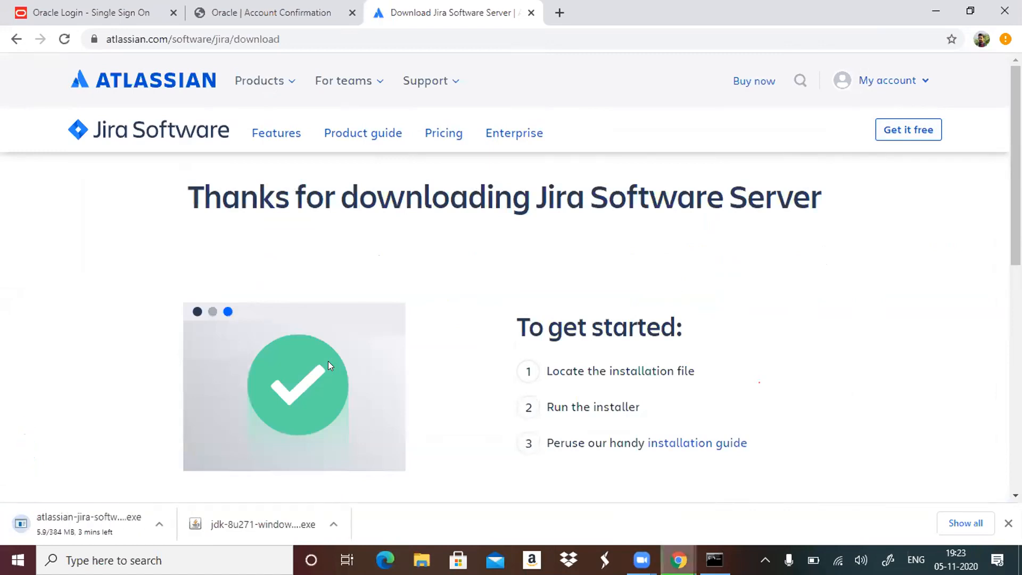
# Run the downloaded JDK 8 Update 271 installer with the default features and destination folders, and close the finished setup.
pyautogui.click(318, 522)
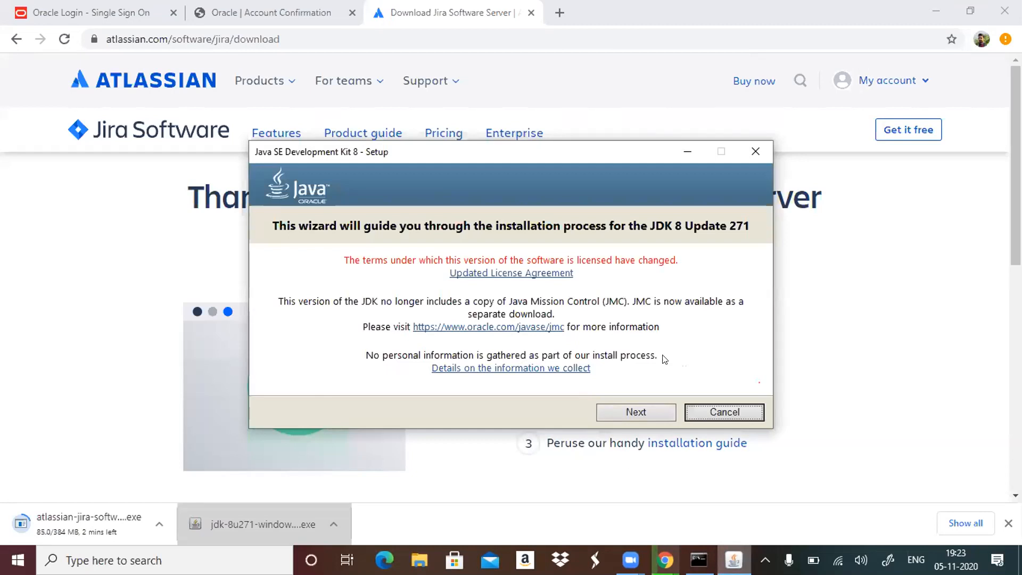
pyautogui.click(650, 411)
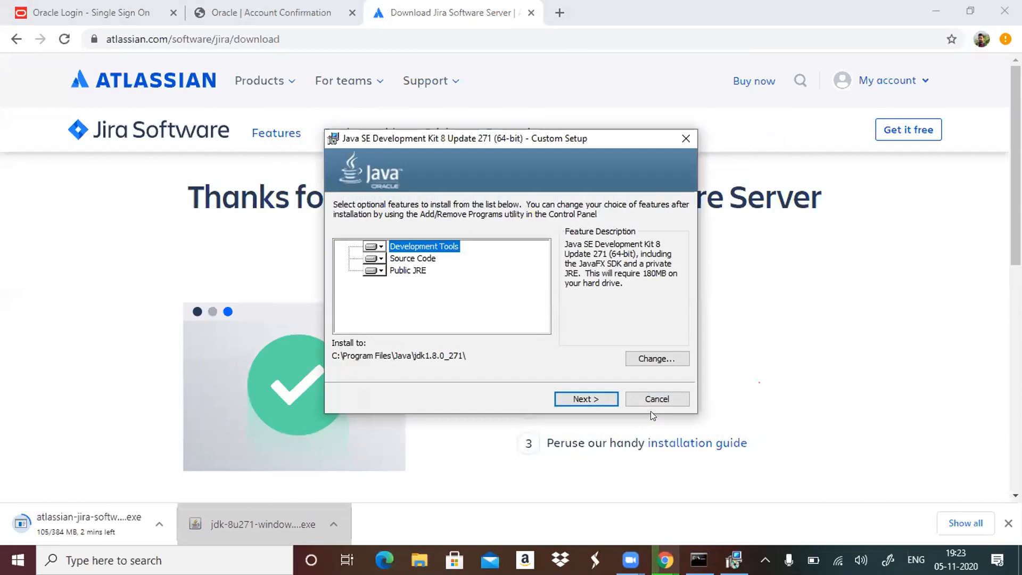
pyautogui.click(600, 399)
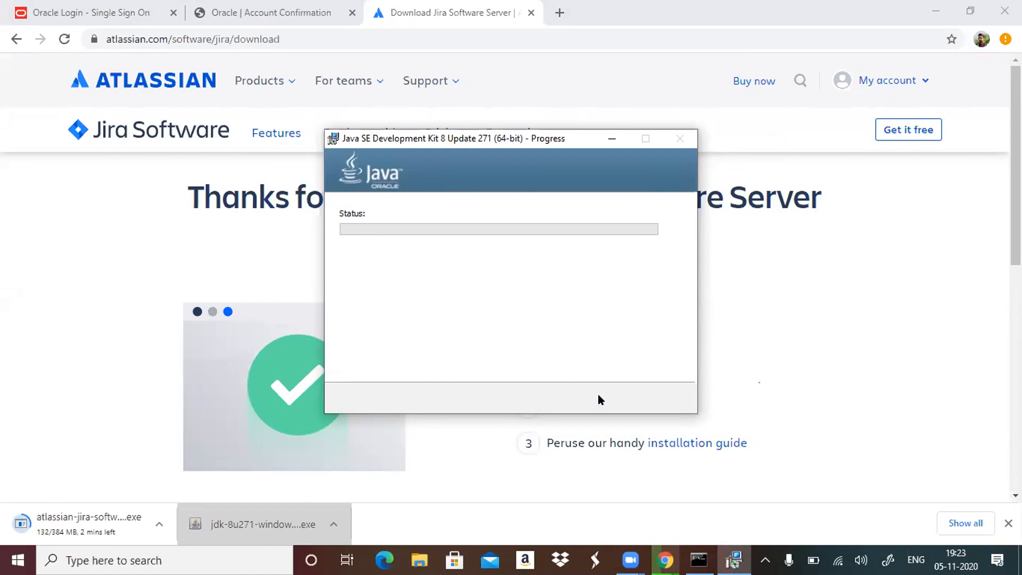
pyautogui.moveTo(629, 559)
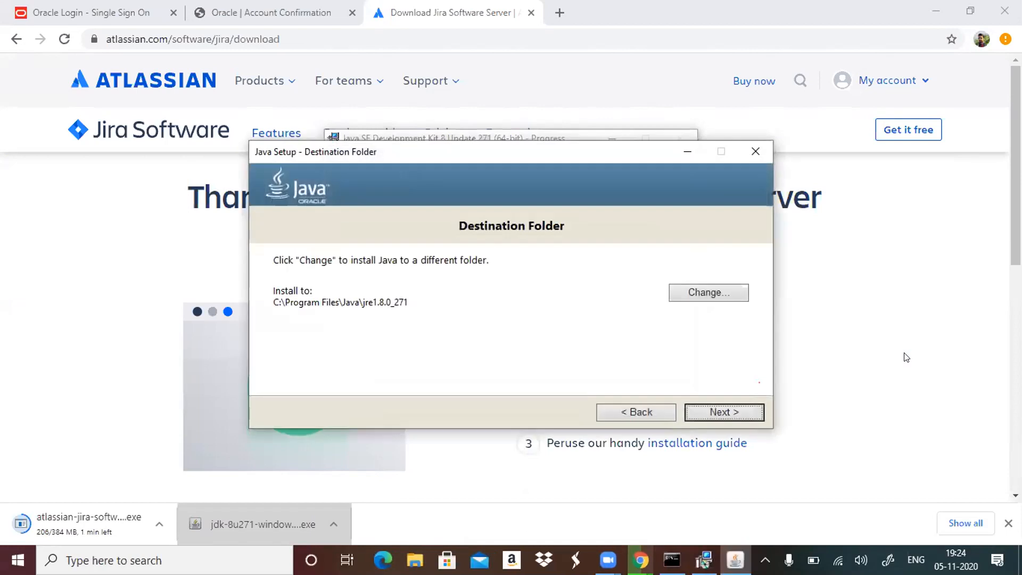
pyautogui.click(724, 412)
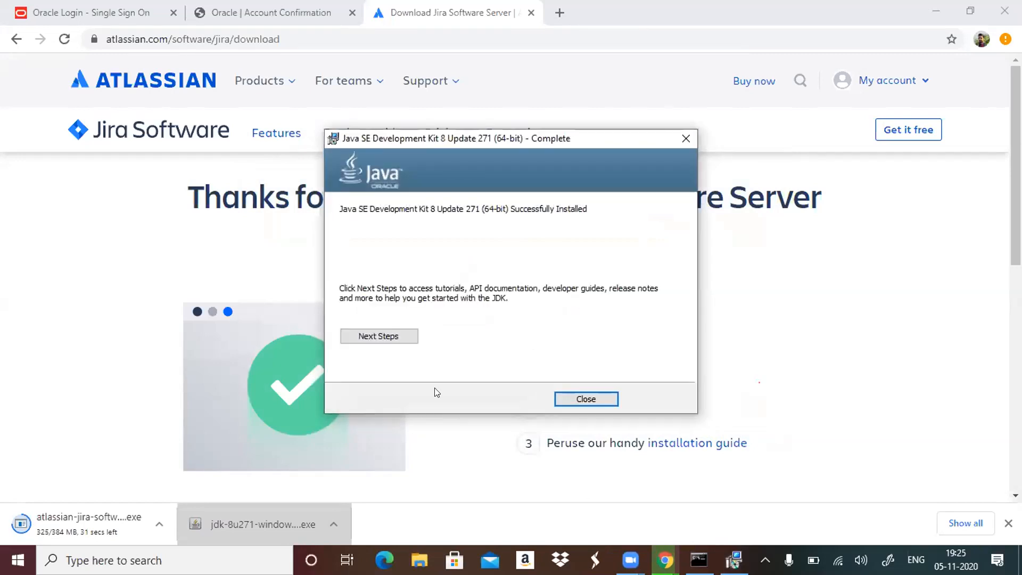
pyautogui.click(585, 400)
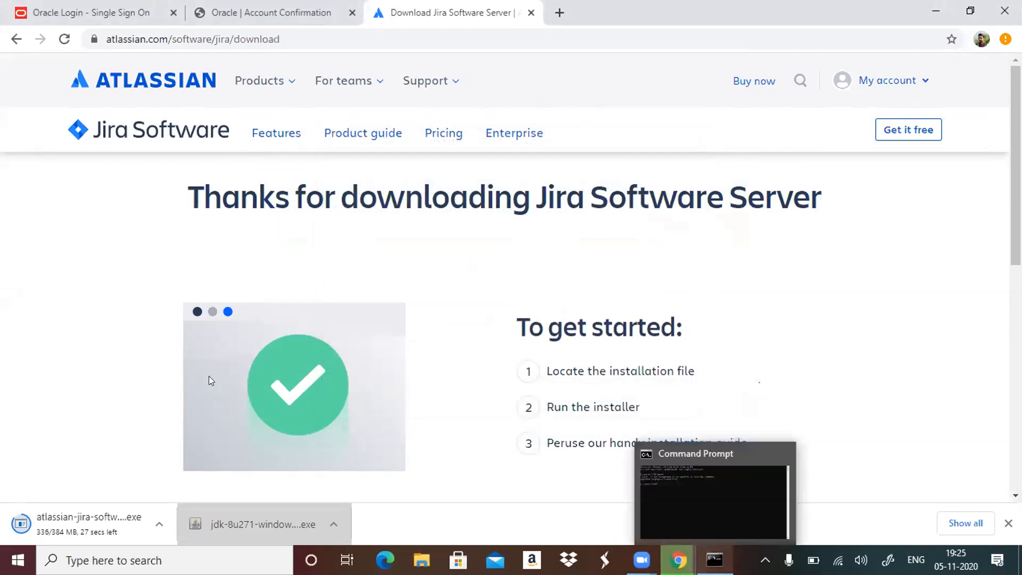
pyautogui.click(165, 560)
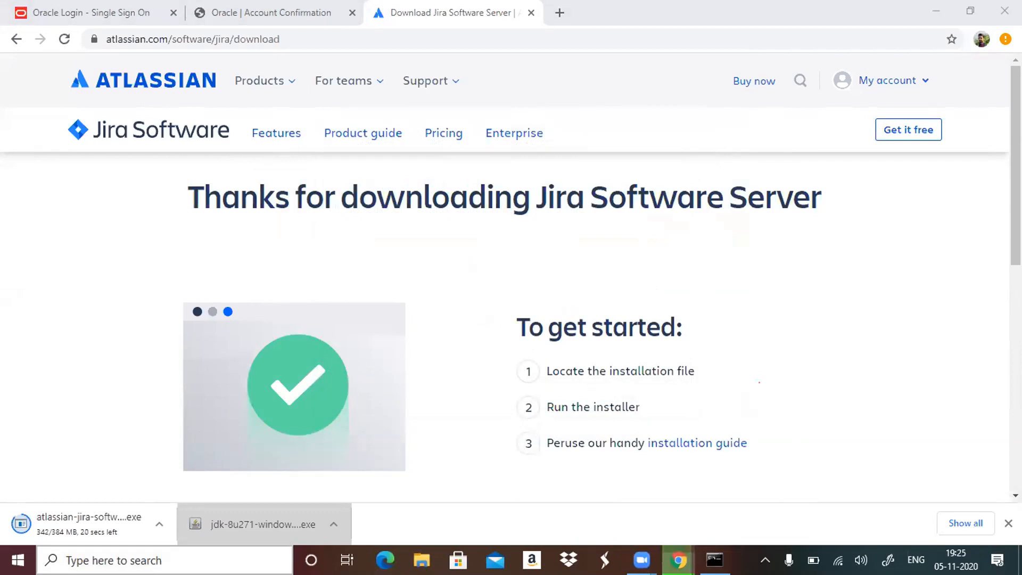
pyautogui.write('pro')
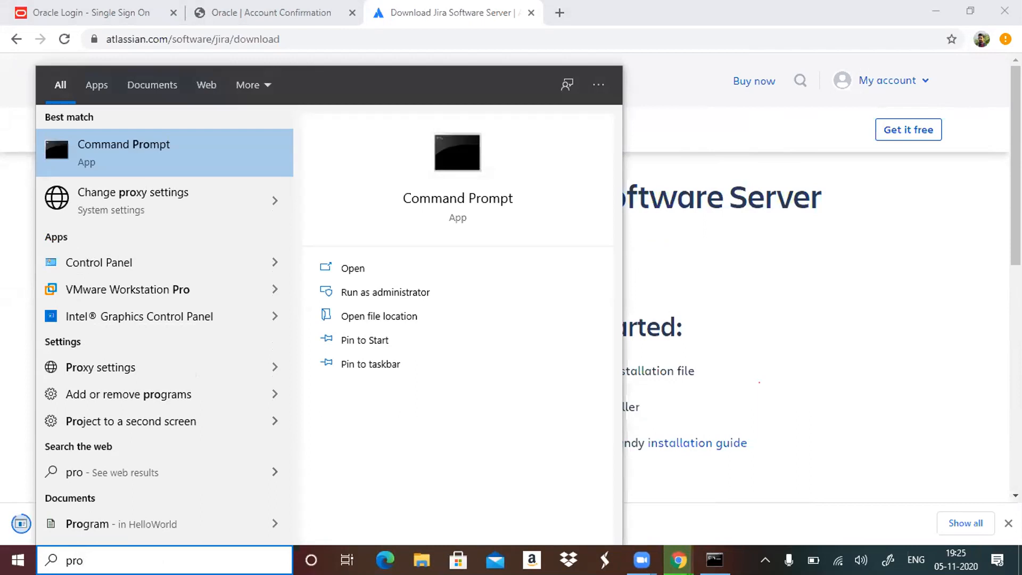
pyautogui.write('gr')
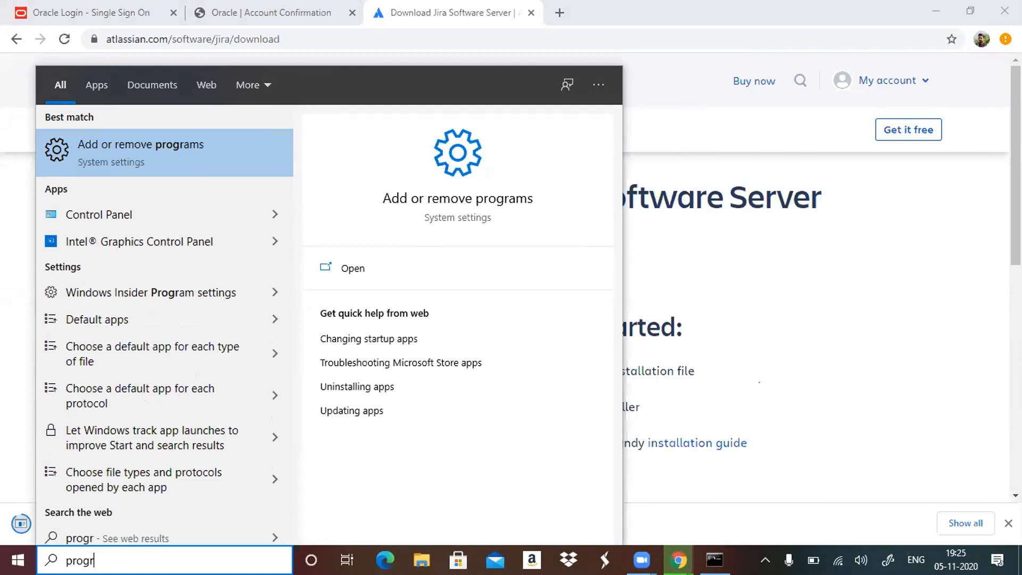
pyautogui.press('BackSpace')
pyautogui.press('BackSpace')
pyautogui.press('BackSpace')
pyautogui.press('BackSpace')
pyautogui.press('BackSpace')
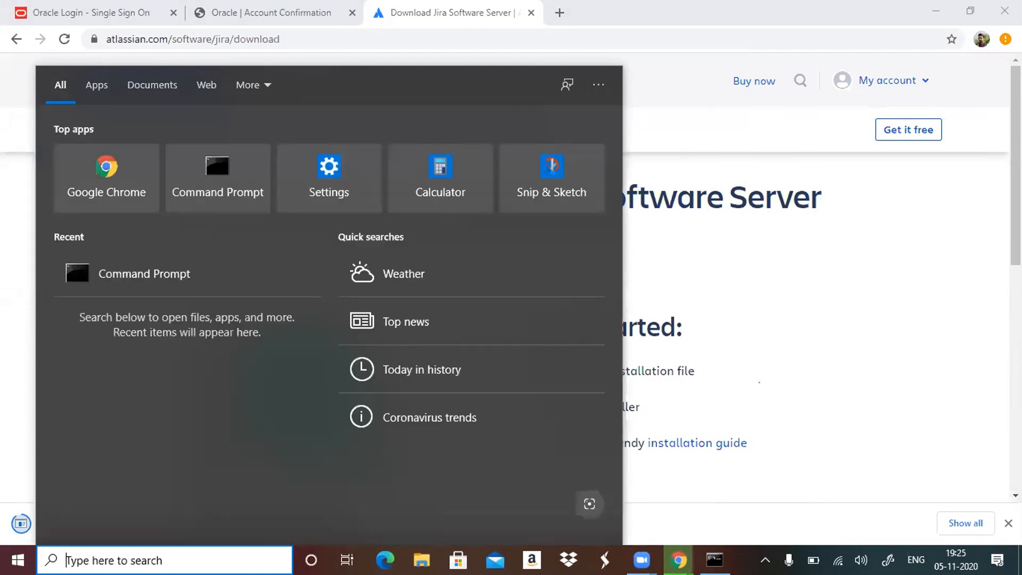
# Switch to File Explorer and open the Program Files folder on the Windows (C:) drive.
pyautogui.click(421, 559)
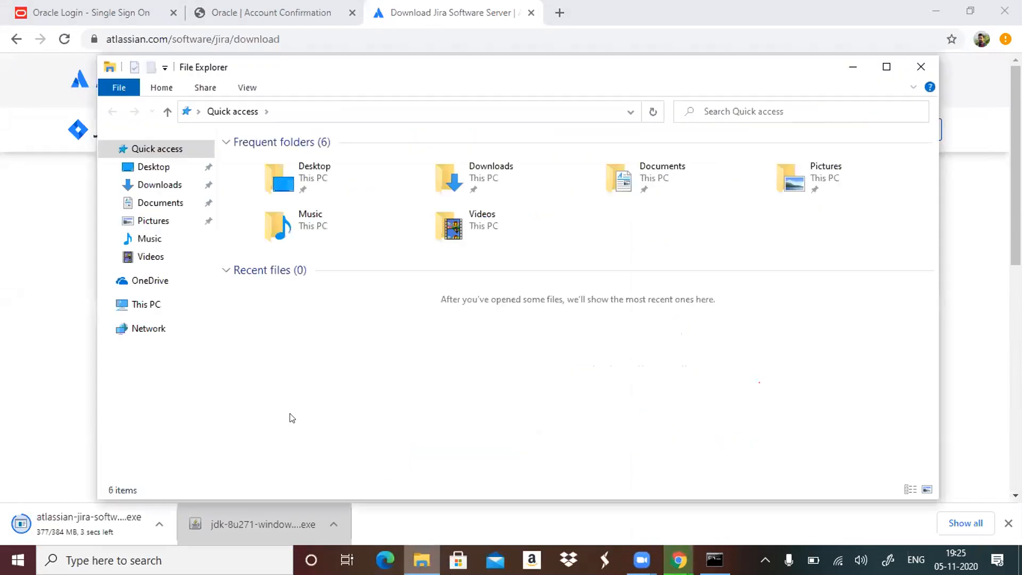
pyautogui.click(153, 305)
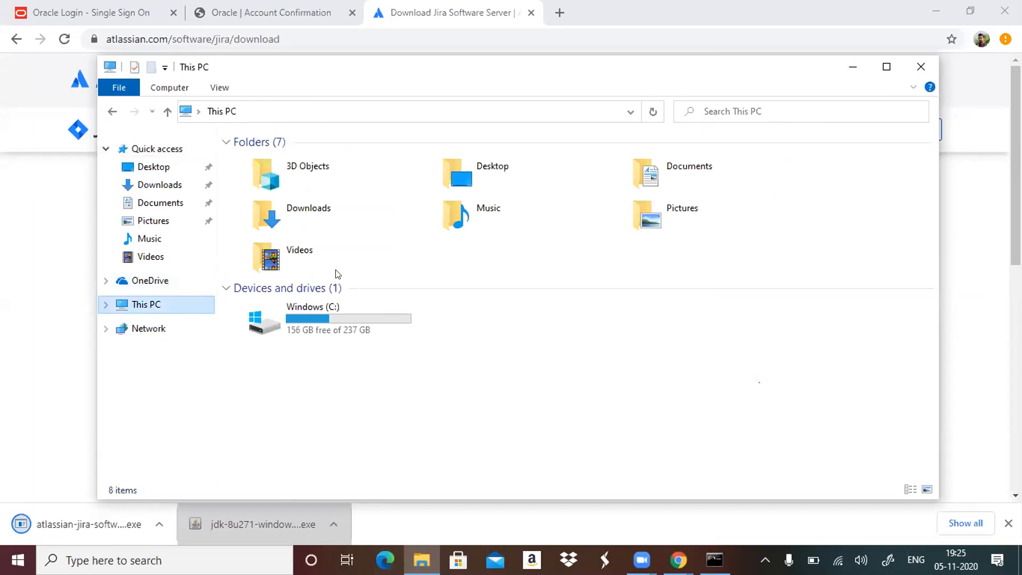
pyautogui.doubleClick(348, 308)
pyautogui.click(316, 190)
pyautogui.doubleClick(315, 190)
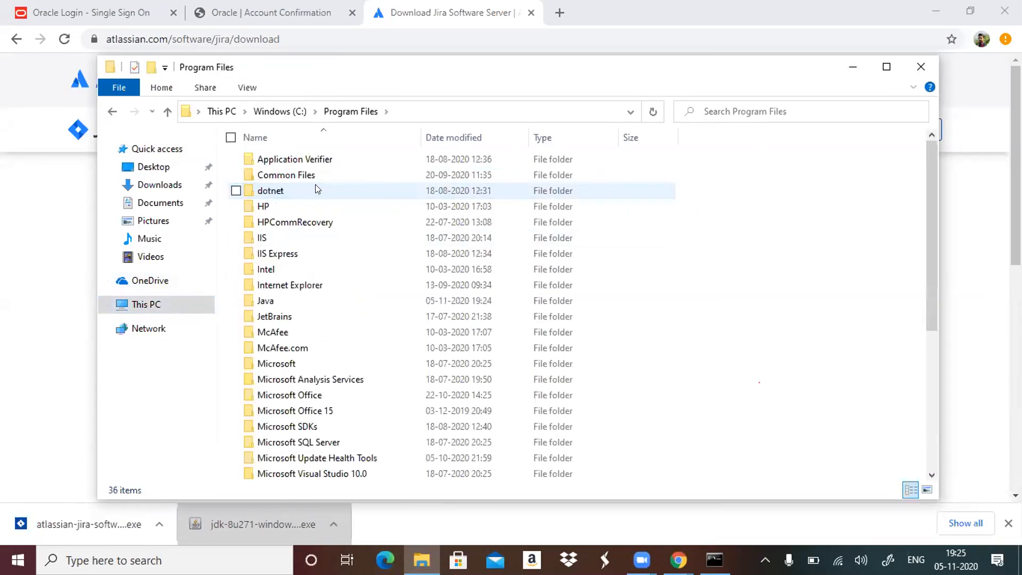
# Open the bin folder of the jdk1.8.0_271 installation inside the Java folder.
pyautogui.press('Down')
pyautogui.press('Down')
pyautogui.press('Down')
pyautogui.press('Down')
pyautogui.press('Down')
pyautogui.press('Down')
pyautogui.press('Down')
pyautogui.press('Down')
pyautogui.press('Down')
pyautogui.press('Down')
pyautogui.press('Down')
pyautogui.press('Down')
pyautogui.press('Up')
pyautogui.press('Up')
pyautogui.press('Up')
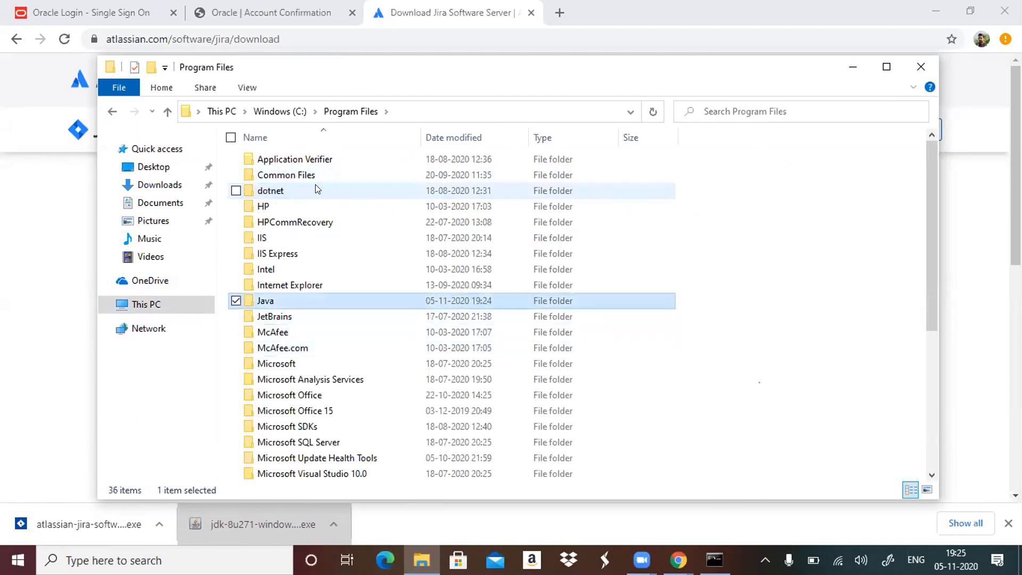
pyautogui.doubleClick(361, 303)
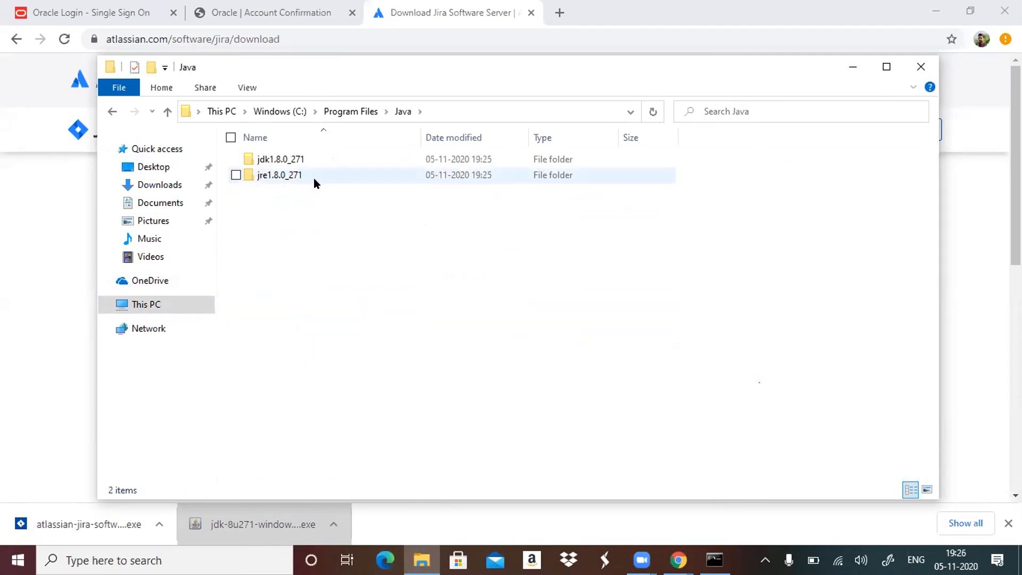
pyautogui.doubleClick(335, 156)
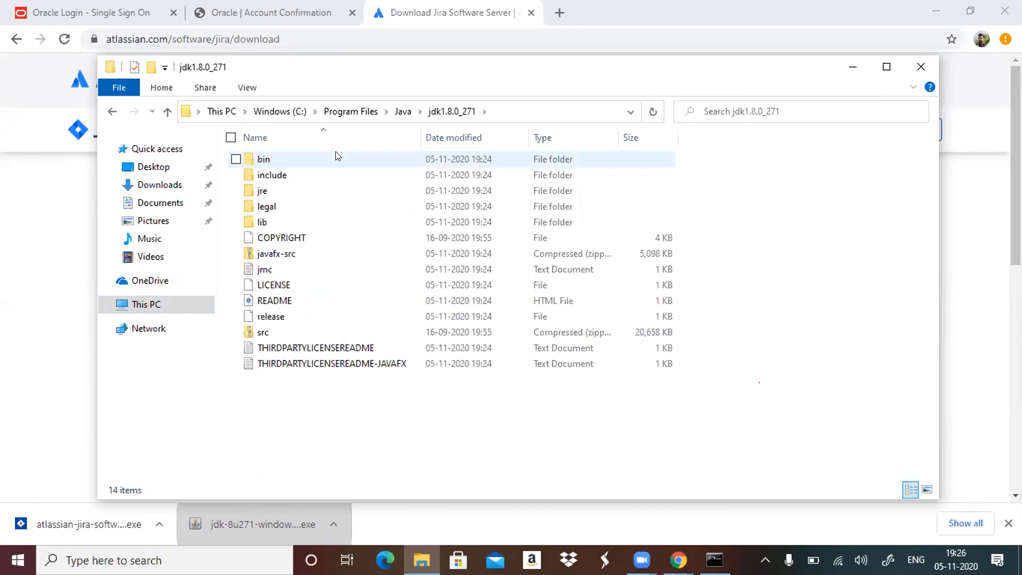
pyautogui.doubleClick(315, 159)
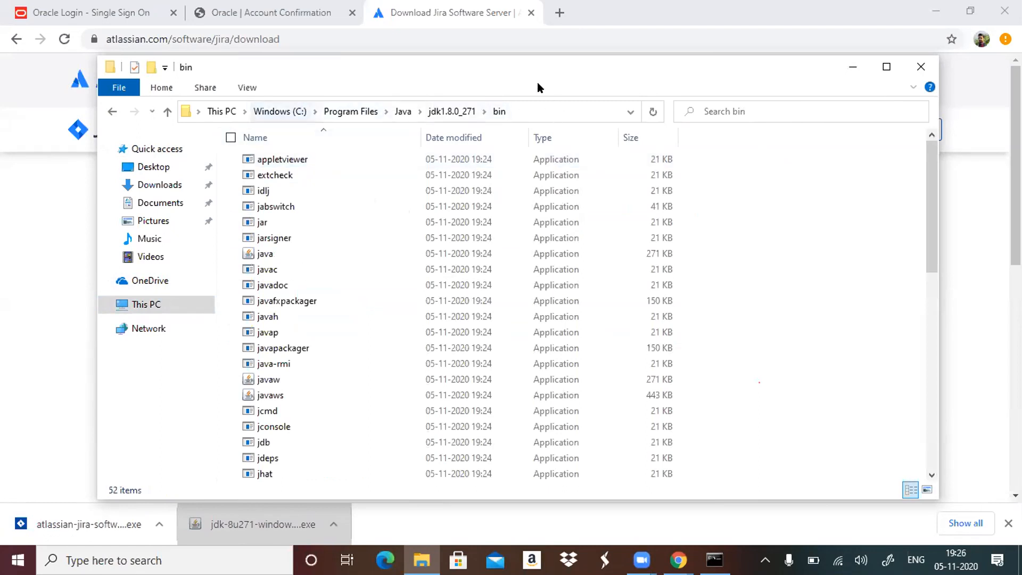
# Copy the JDK bin folder's path and open the Environment Variables from This PC's advanced system settings.
pyautogui.click(565, 109)
pyautogui.hotkey('ctrl', 'c')
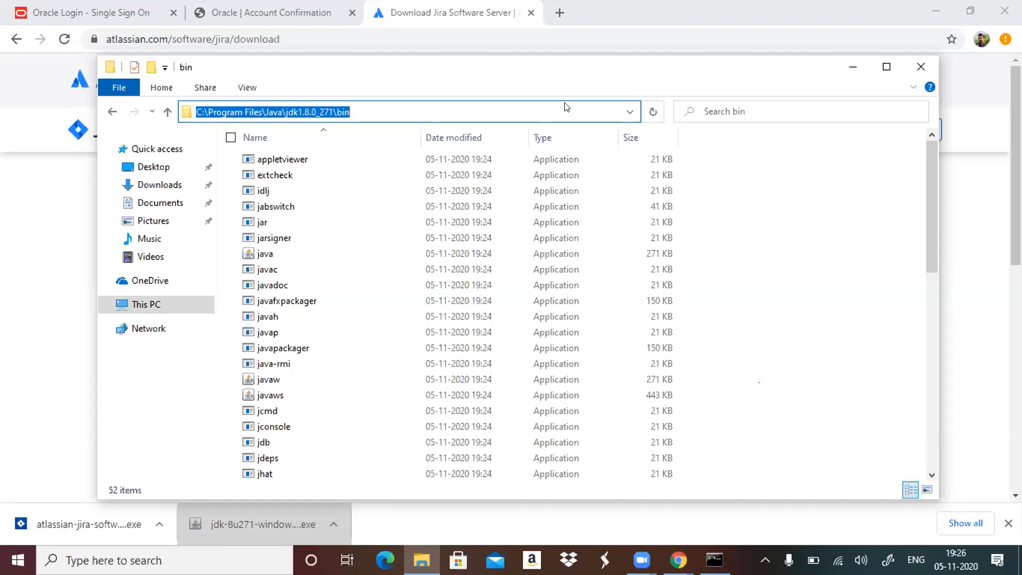
pyautogui.rightClick(160, 301)
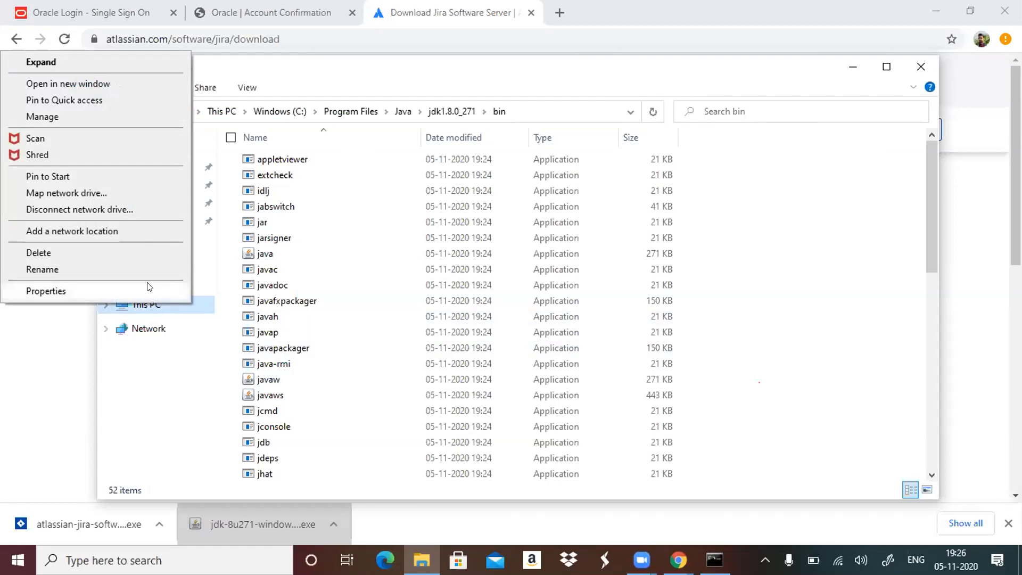
pyautogui.click(148, 289)
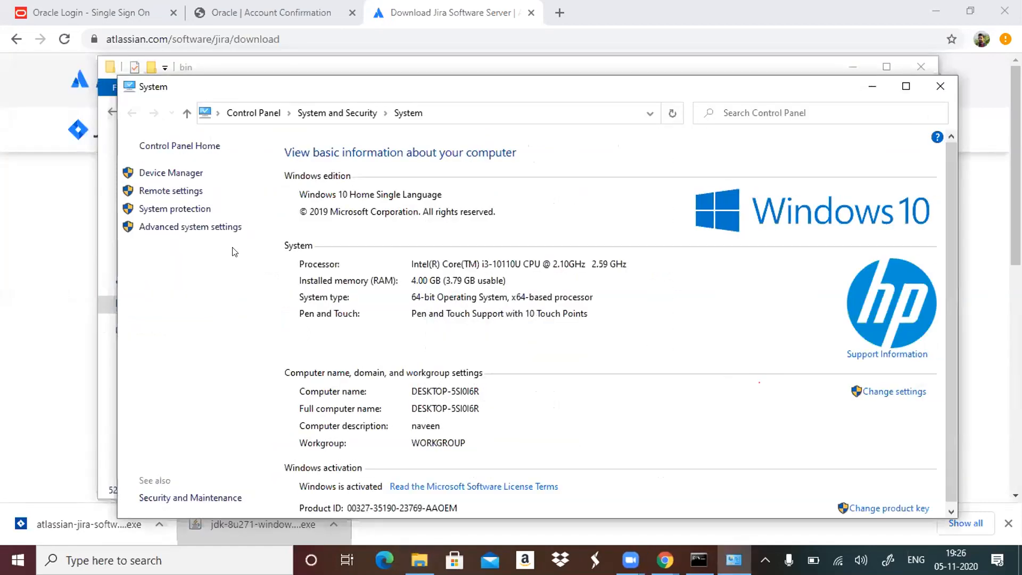
pyautogui.click(187, 227)
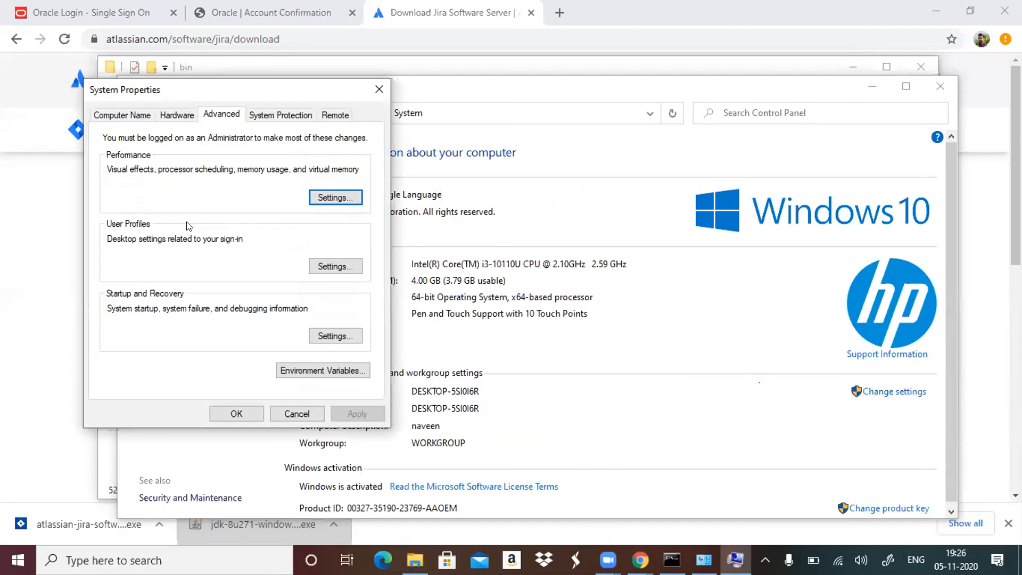
pyautogui.click(317, 371)
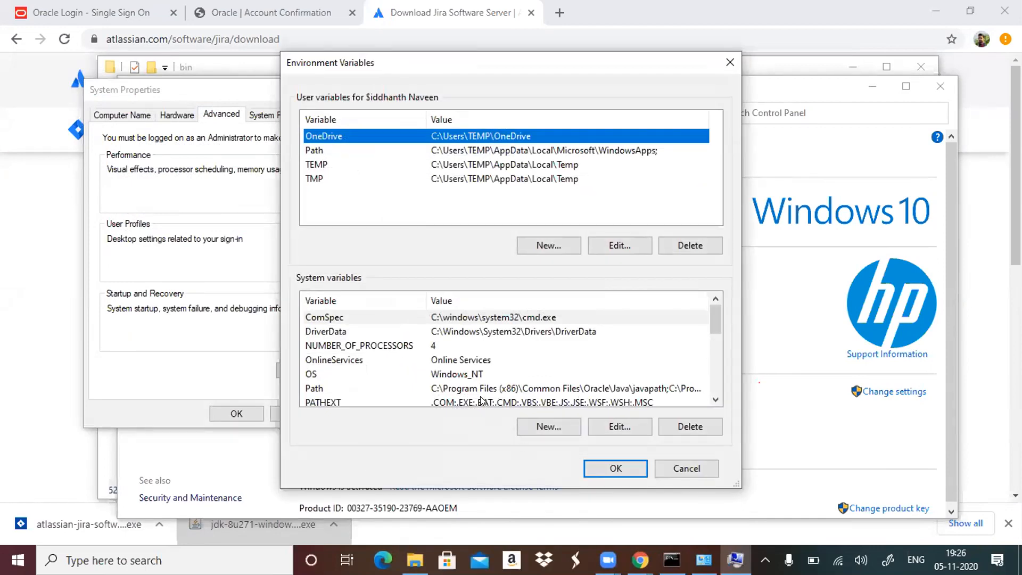
# Add the entry C:\Program Files\Java\jdk1.8.0_271\bin to the system Path variable.
pyautogui.click(568, 387)
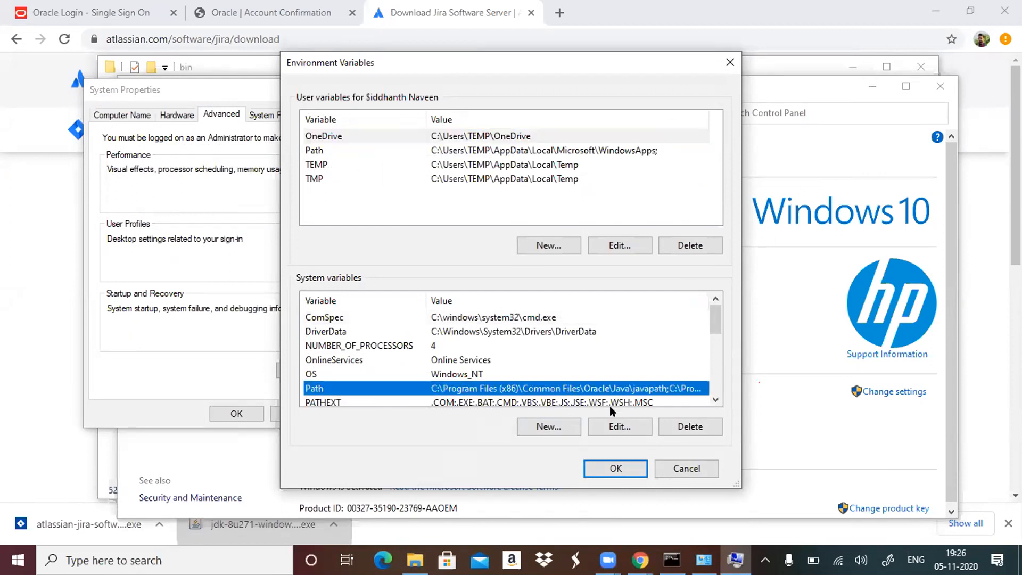
pyautogui.click(617, 426)
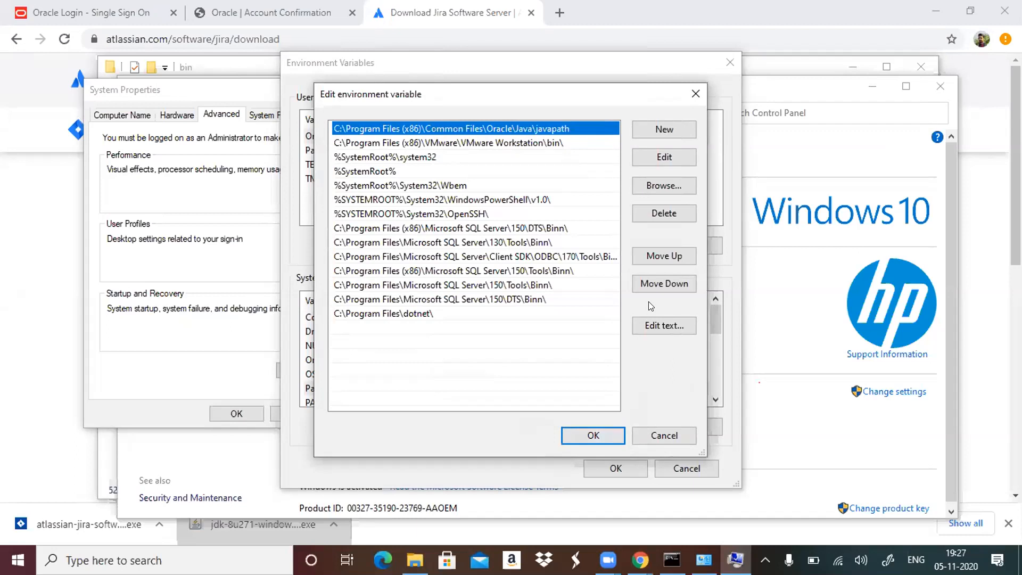
pyautogui.click(662, 133)
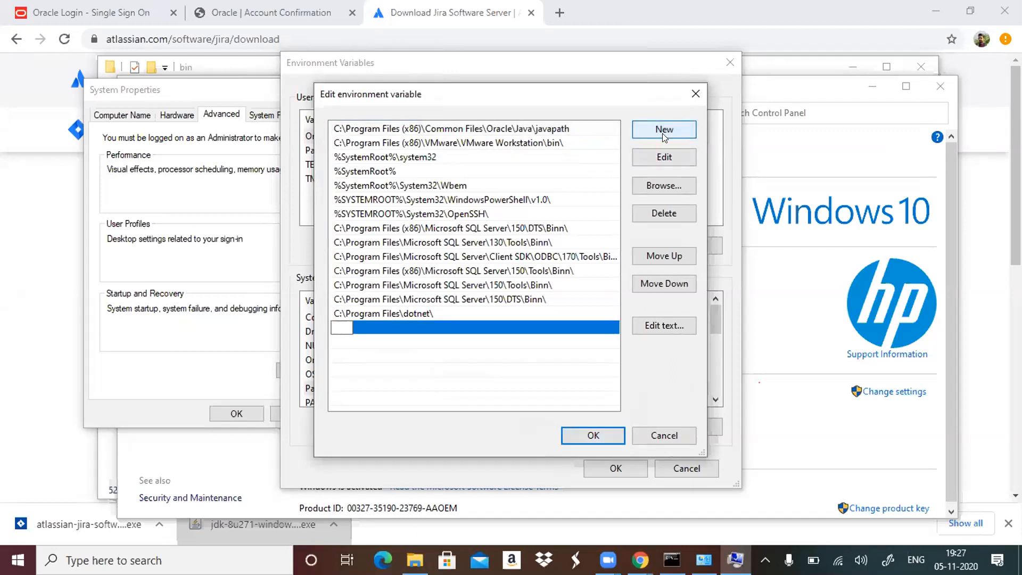
pyautogui.hotkey('ctrl', 'v')
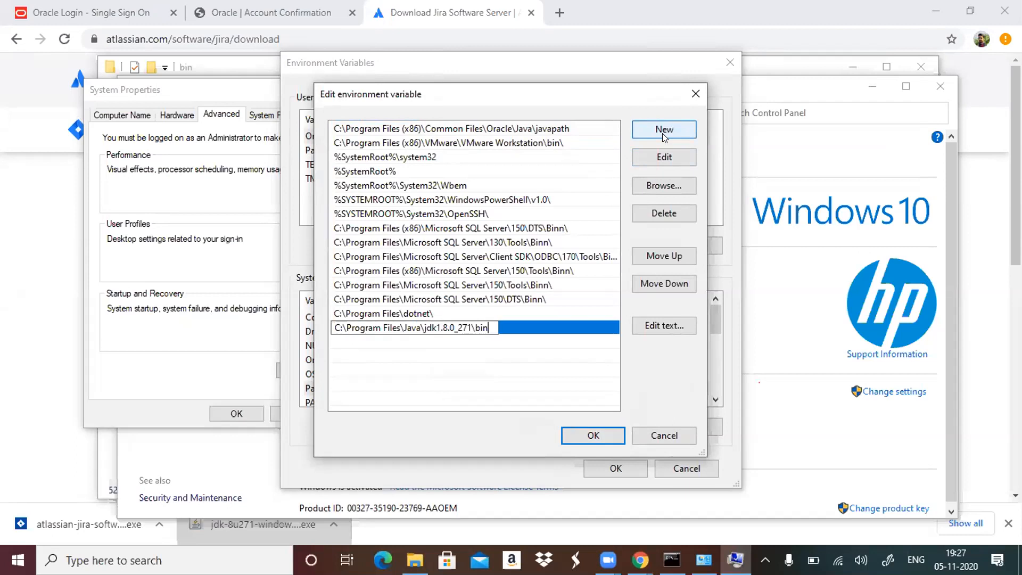
pyautogui.click(601, 438)
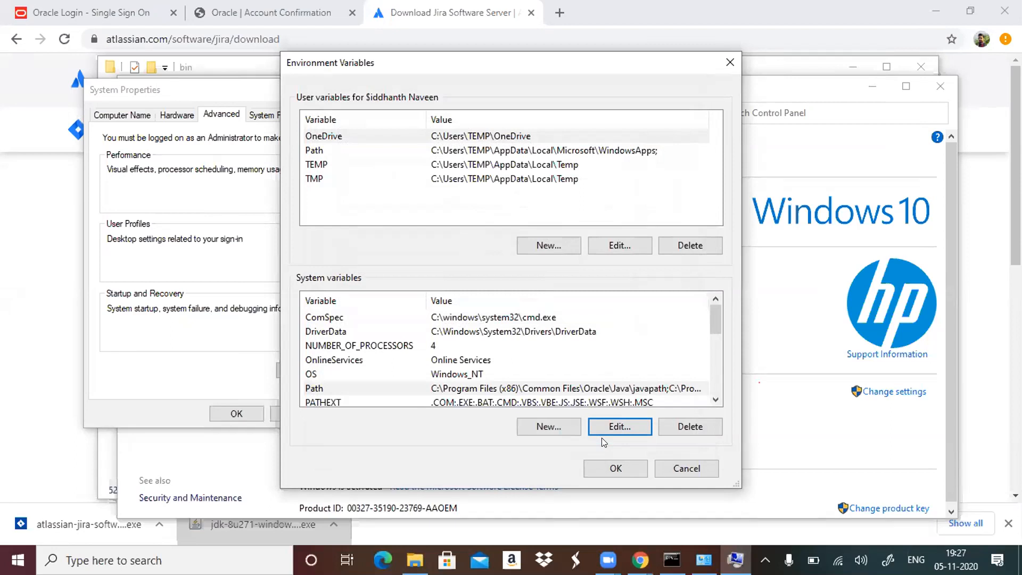
# Switch to File Explorer, open the bin folder of jre1.8.0_271 inside the Java folder and copy its path.
pyautogui.click(415, 560)
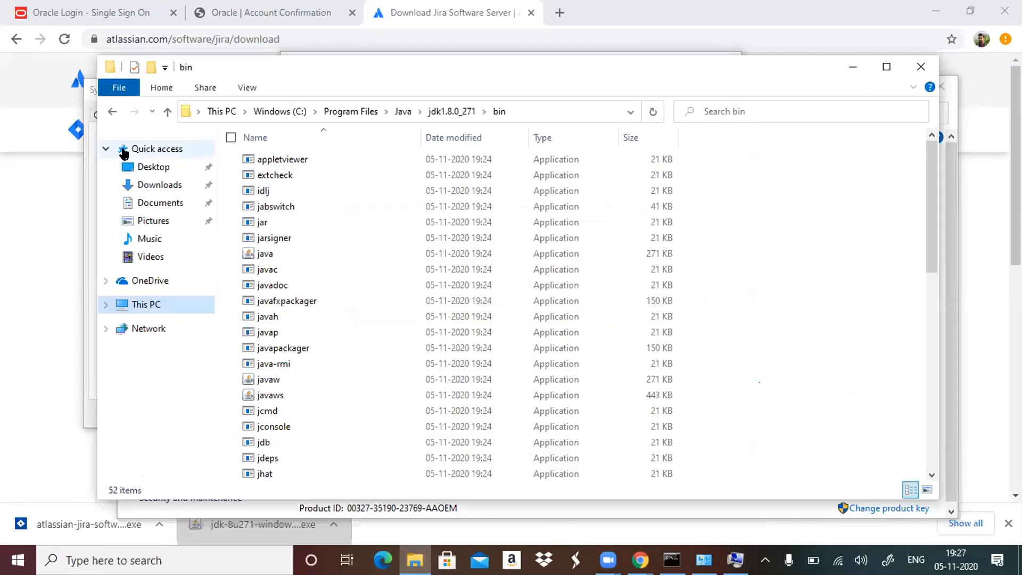
pyautogui.click(112, 112)
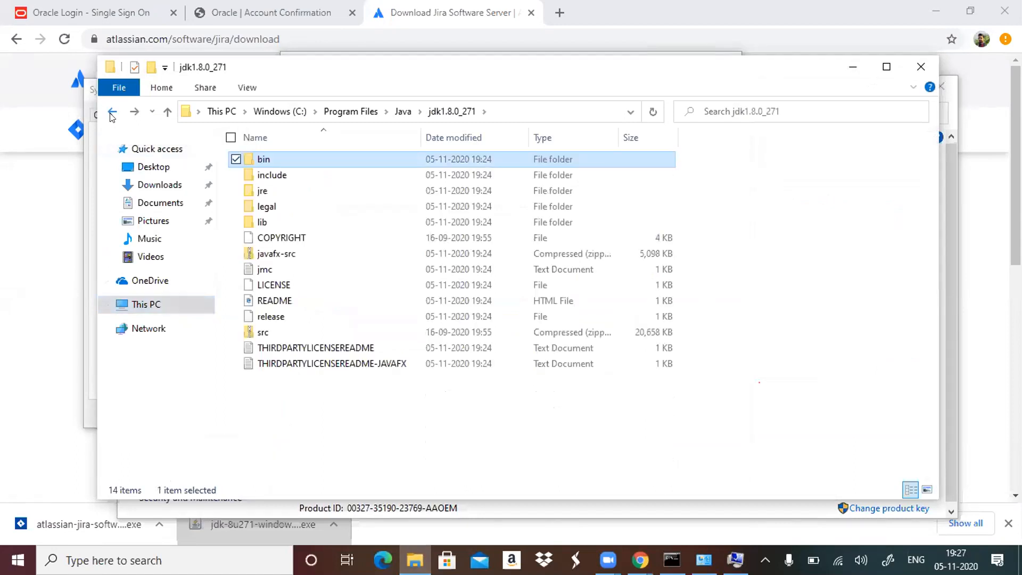
pyautogui.click(113, 113)
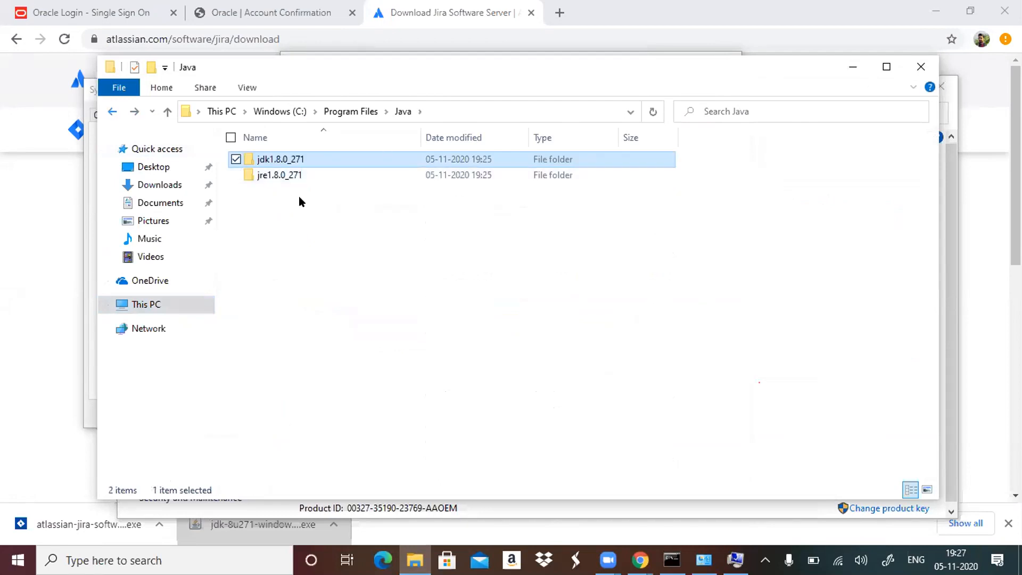
pyautogui.doubleClick(289, 177)
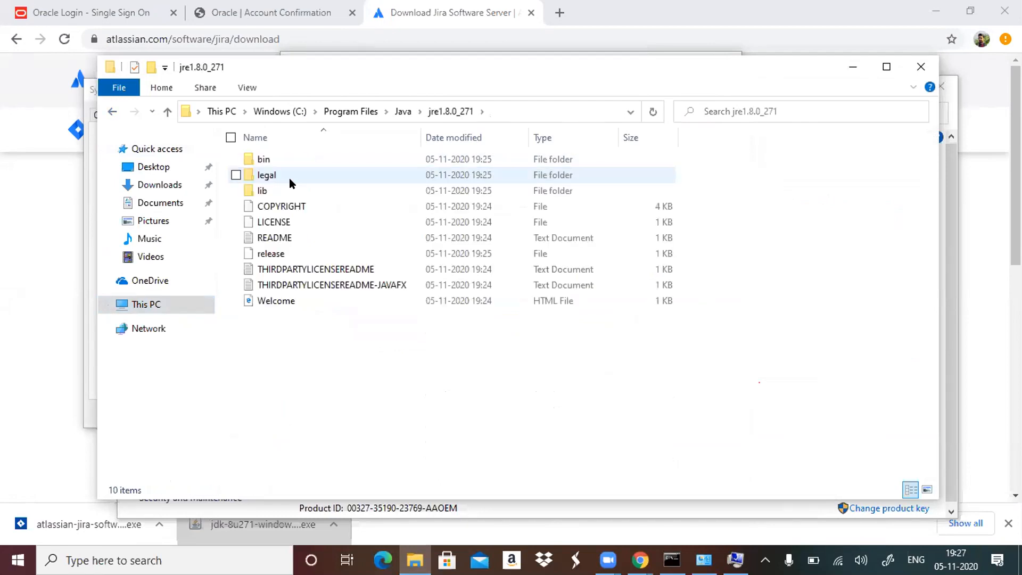
pyautogui.click(326, 161)
pyautogui.doubleClick(326, 162)
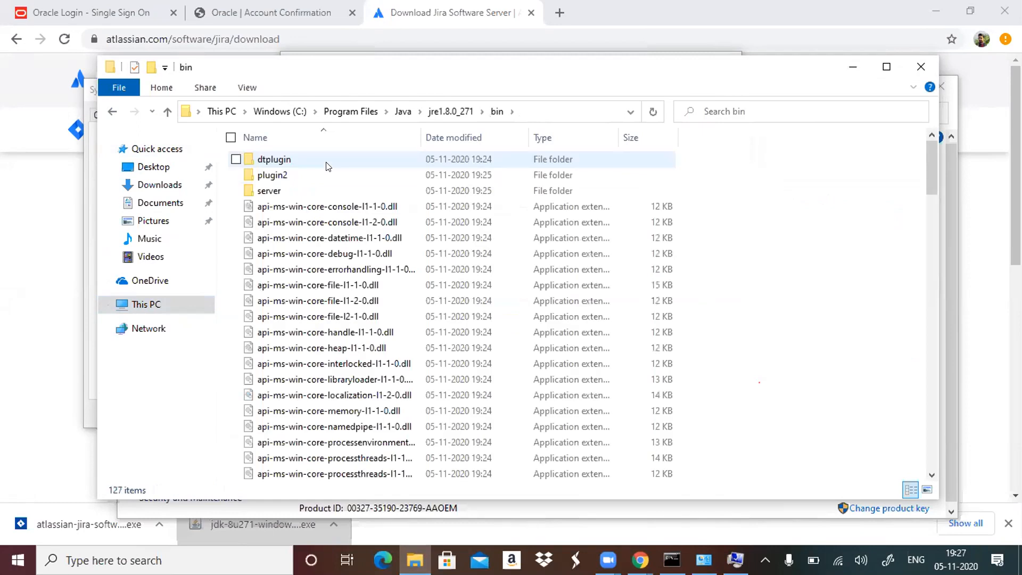
pyautogui.click(547, 111)
pyautogui.hotkey('ctrl', 'c')
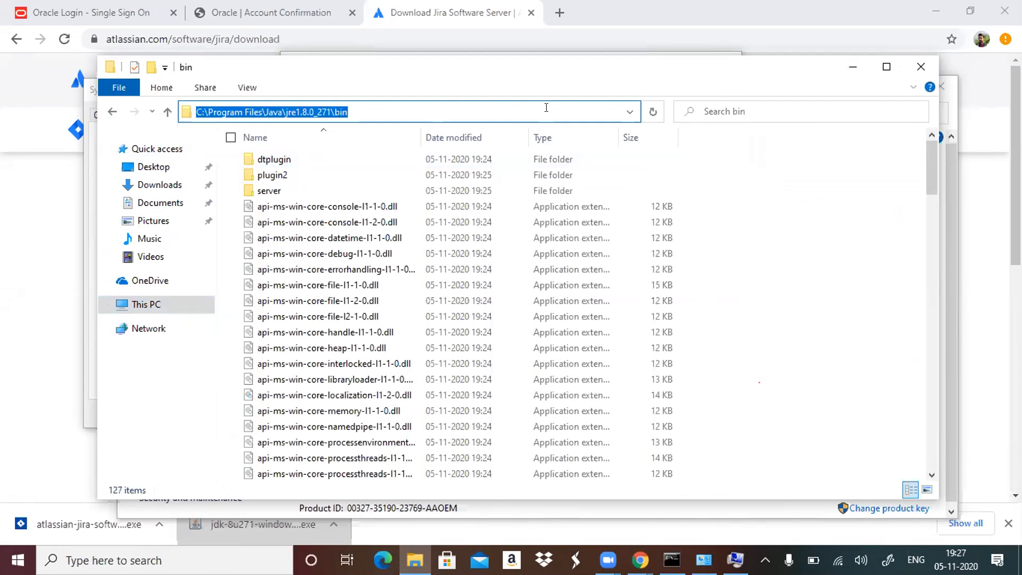
# Switch back to Environment Variables and add C:\Program Files\Java\jre1.8.0_271\bin to the system Path variable.
pyautogui.hotkey('alt', 'Tab')
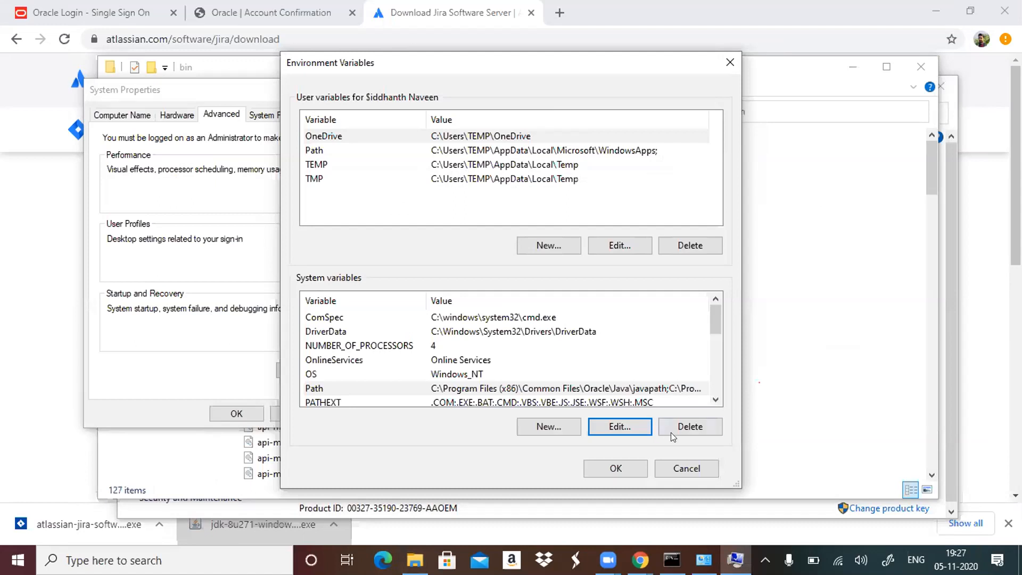
pyautogui.click(627, 426)
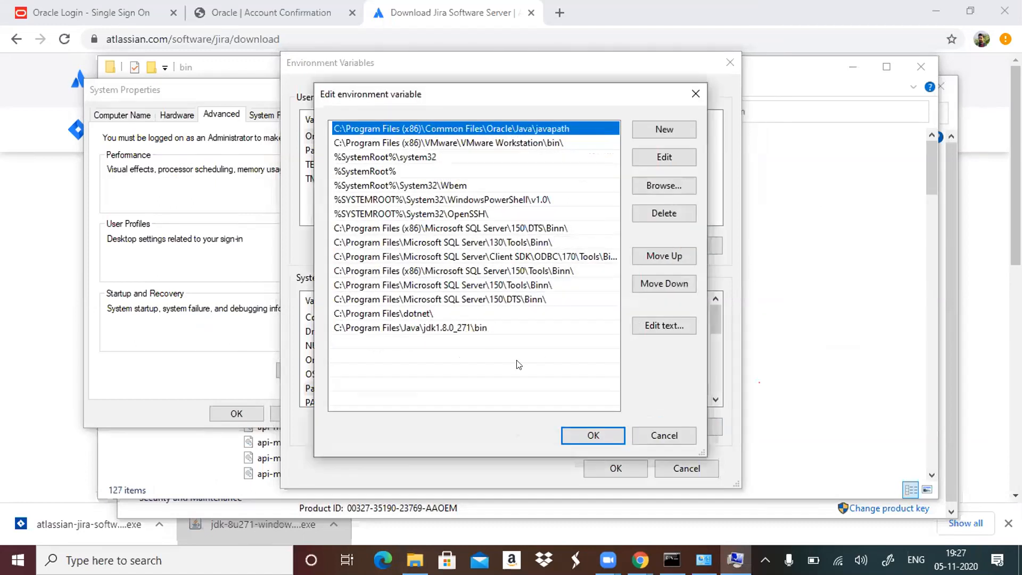
pyautogui.click(683, 134)
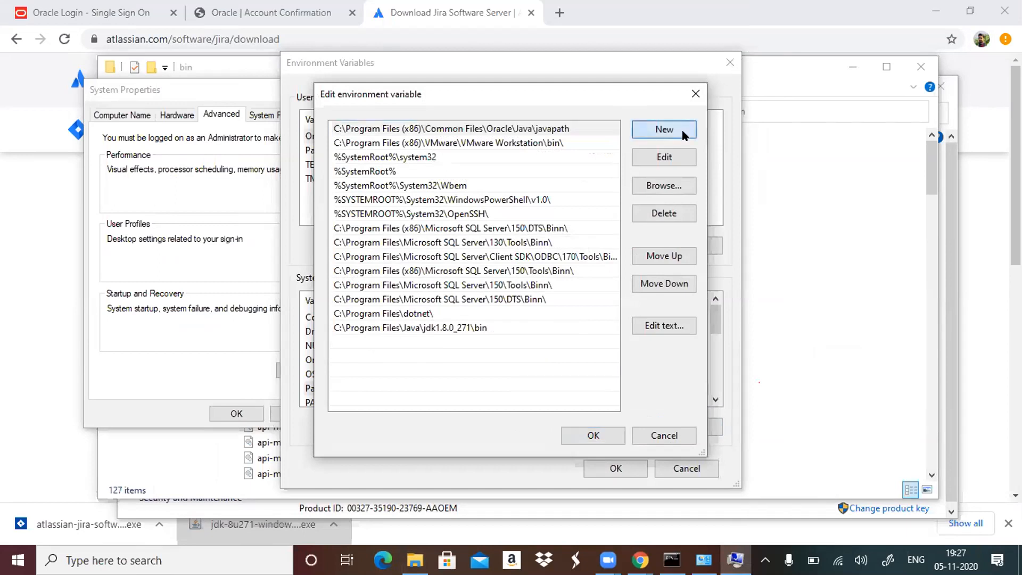
pyautogui.hotkey('ctrl', 'v')
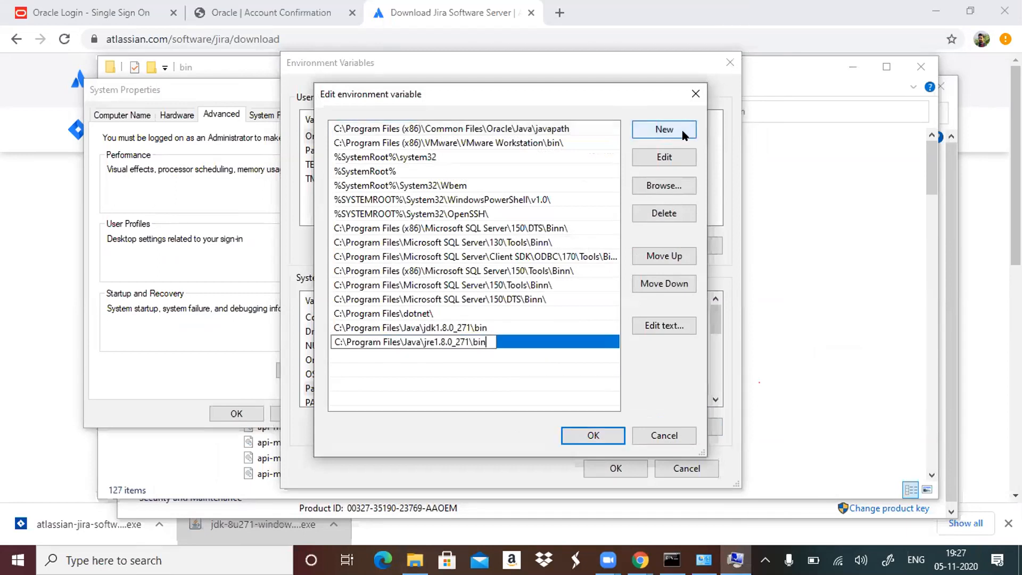
pyautogui.click(588, 436)
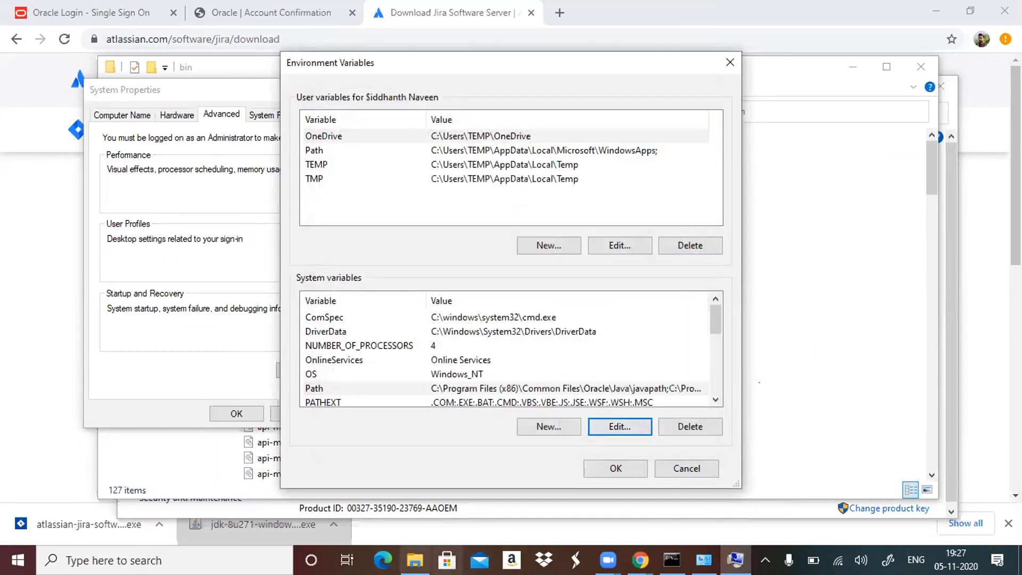
# Switch to File Explorer, open the jdk1.8.0_271 folder inside the Java folder and copy its path.
pyautogui.click(414, 560)
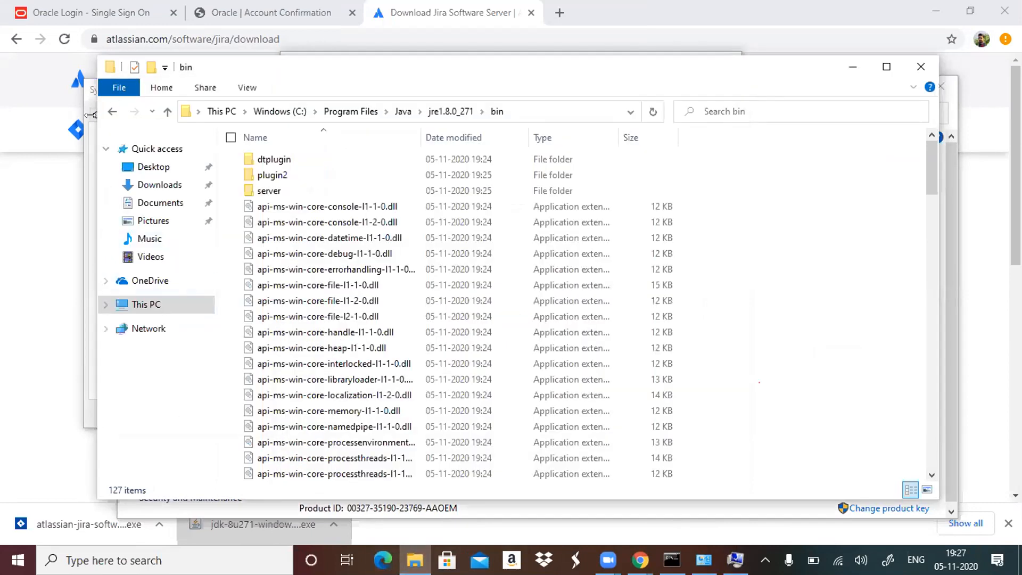
pyautogui.click(111, 113)
pyautogui.click(111, 113)
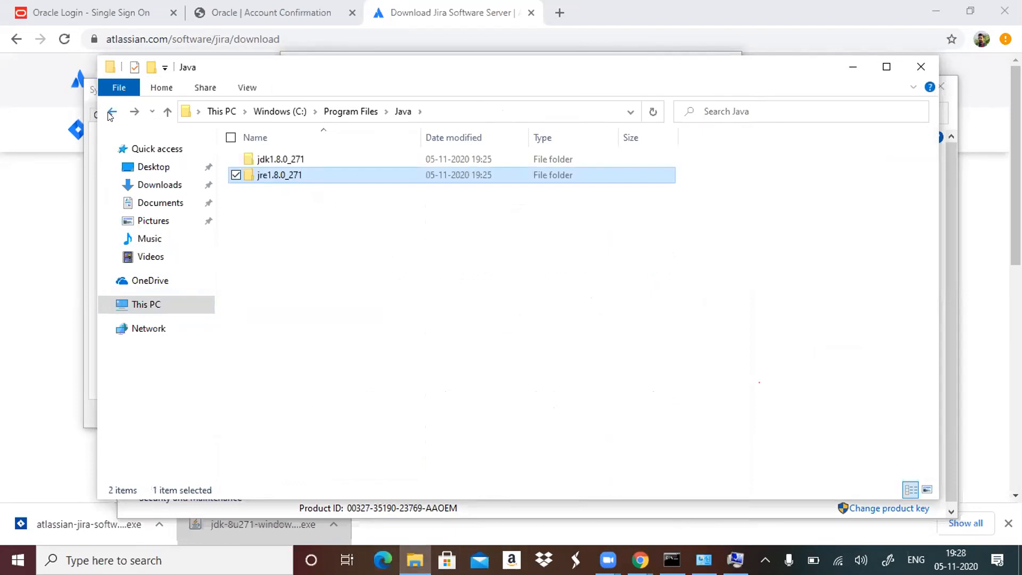
pyautogui.doubleClick(282, 159)
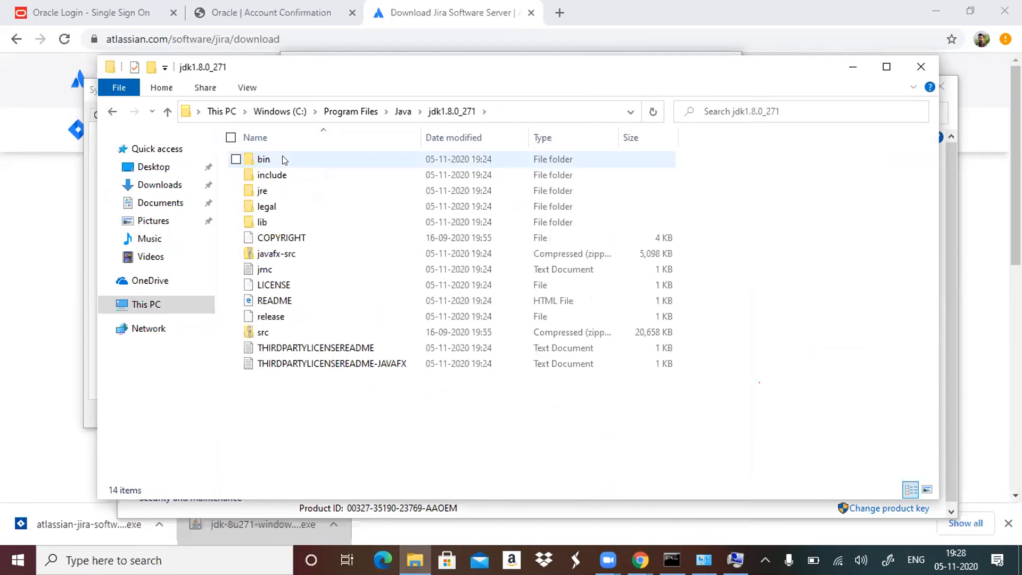
pyautogui.click(509, 118)
pyautogui.hotkey('ctrl', 'c')
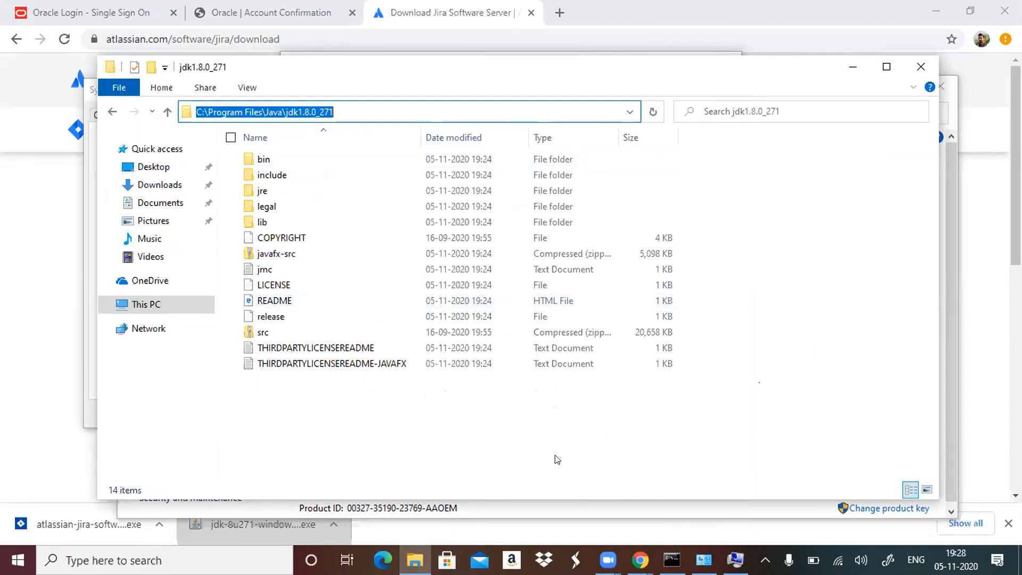
# Create the system variable JAVA_HOME with the value C:\Program Files\Java\jdk1.8.0_271, and save the environment variables and system properties.
pyautogui.hotkey('alt', 'Tab')
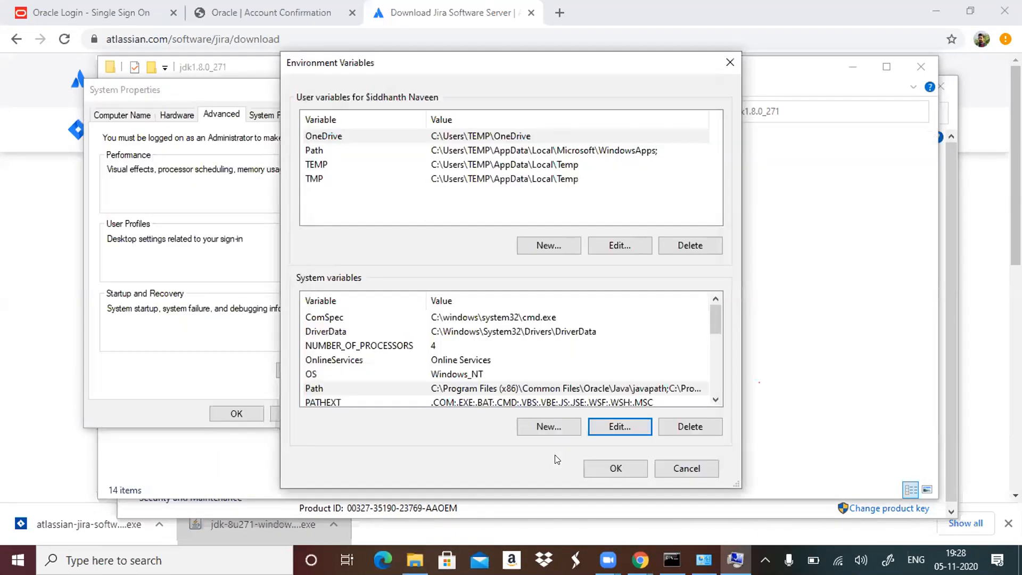
pyautogui.click(629, 420)
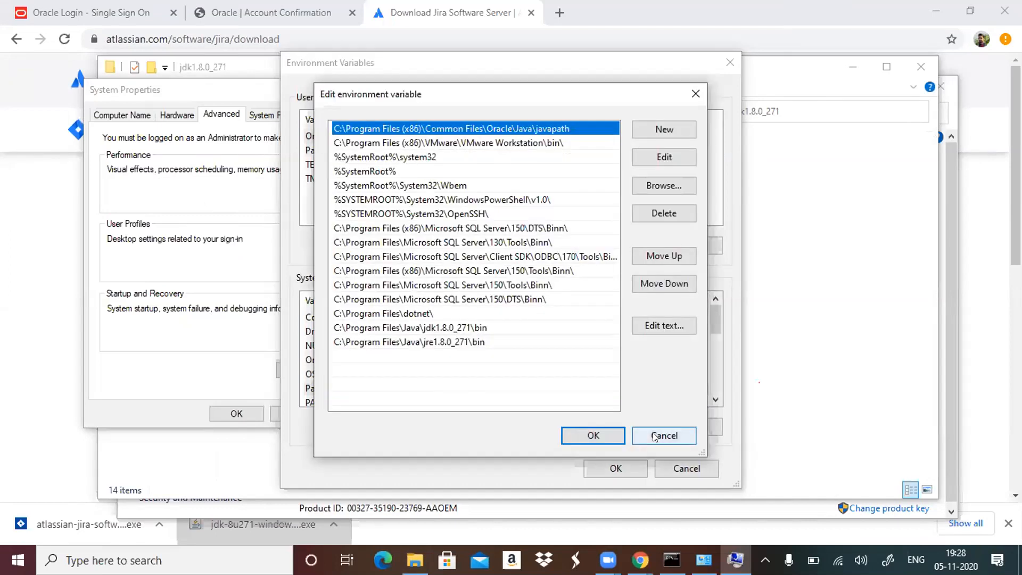
pyautogui.click(654, 436)
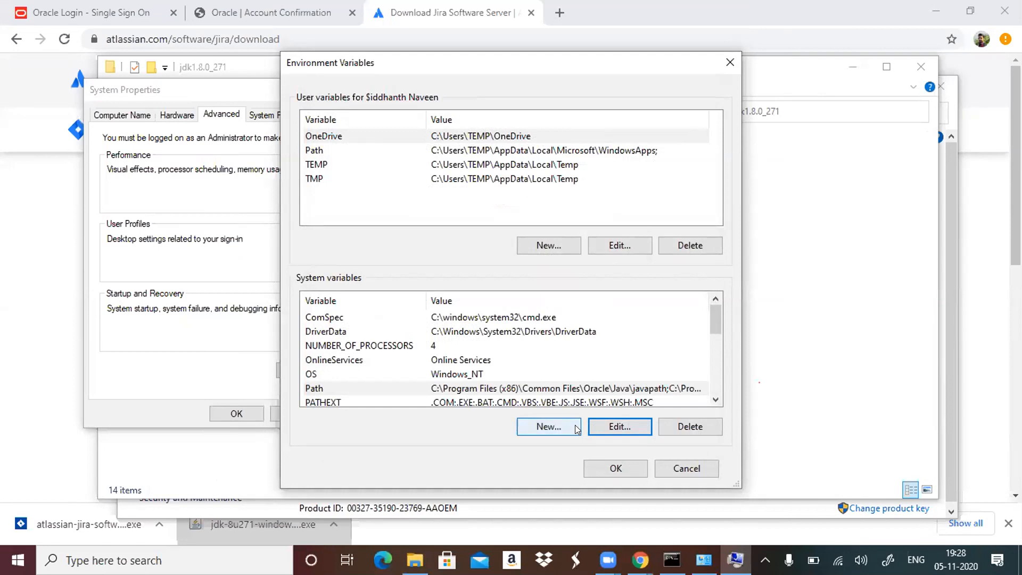
pyautogui.click(548, 426)
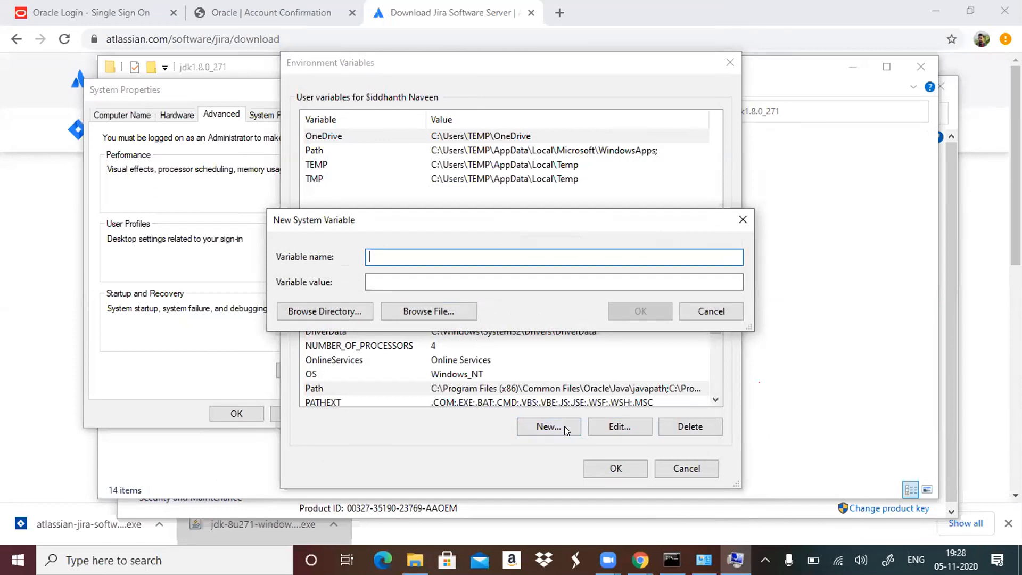
pyautogui.write('JAVA_HOME')
pyautogui.click(442, 282)
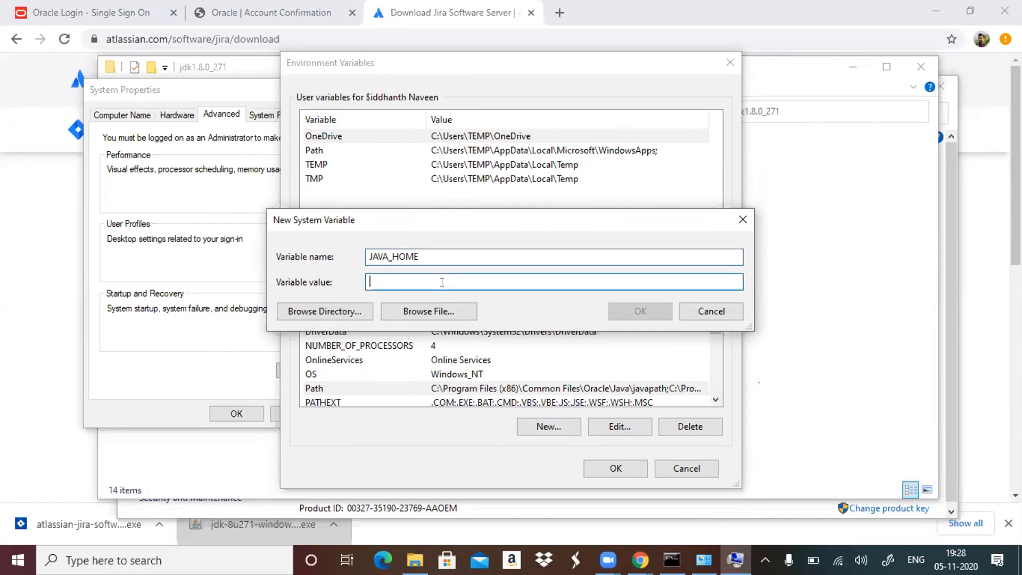
pyautogui.hotkey('ctrl', 'v')
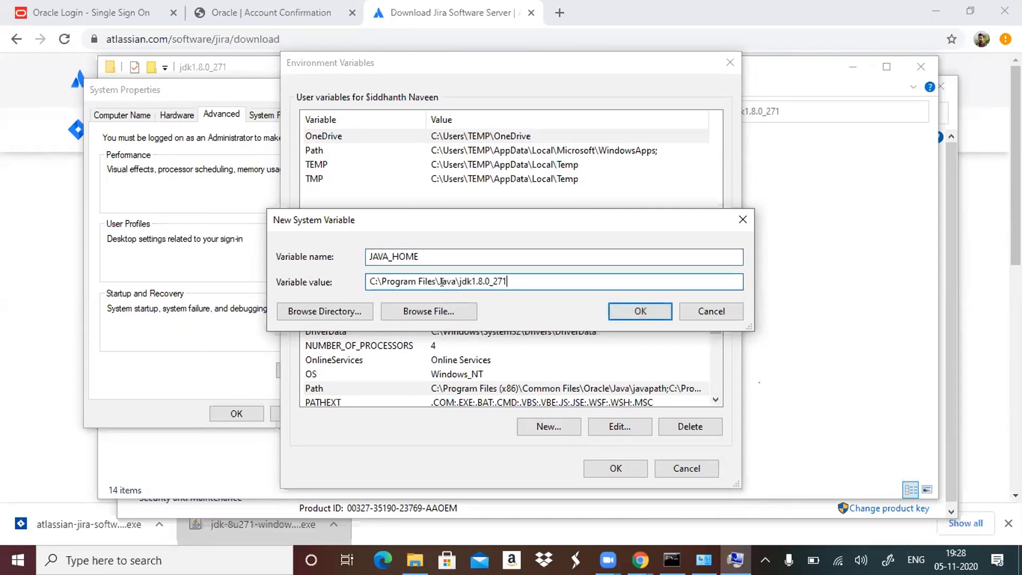
pyautogui.click(651, 315)
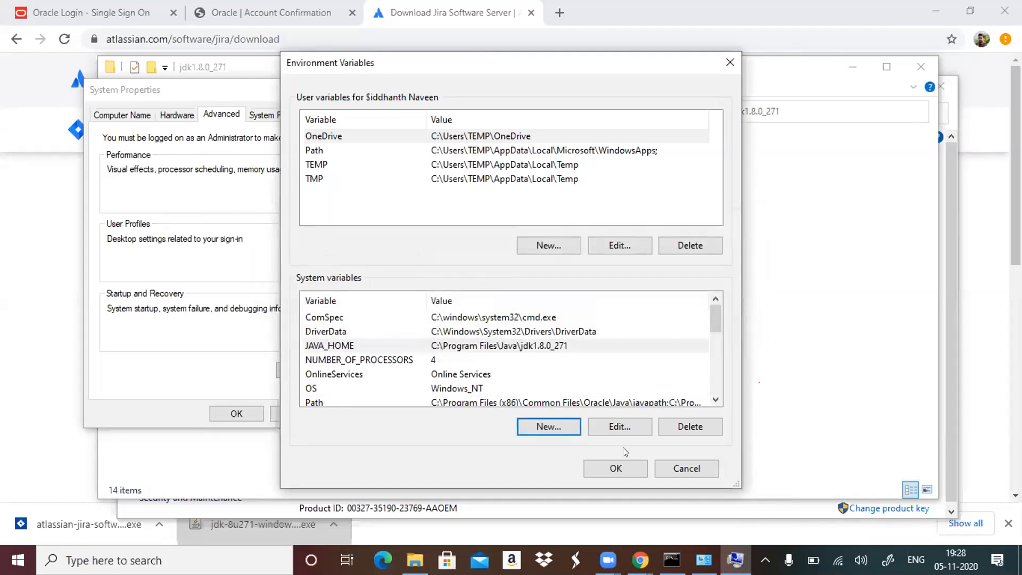
pyautogui.click(625, 469)
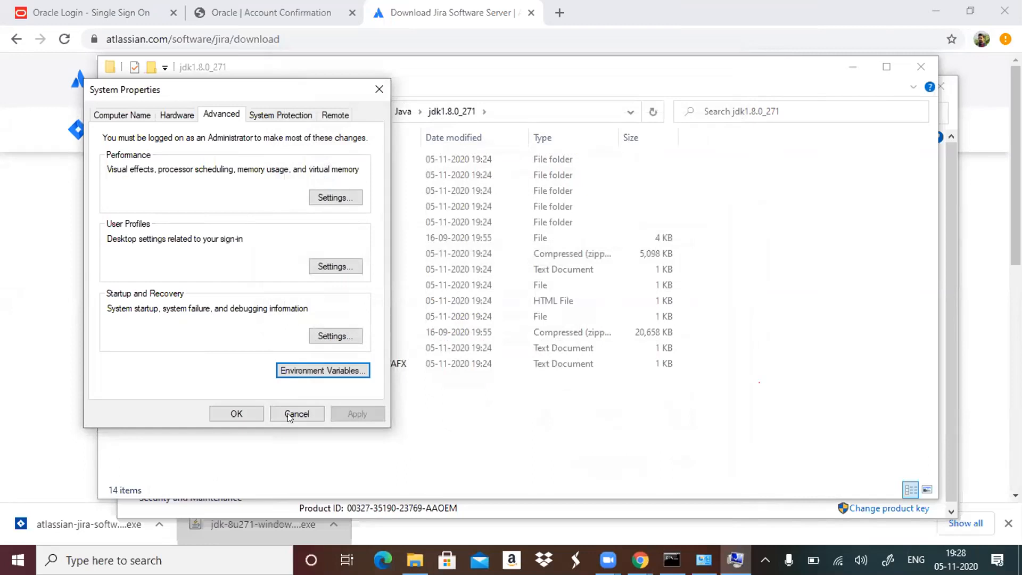
pyautogui.click(230, 414)
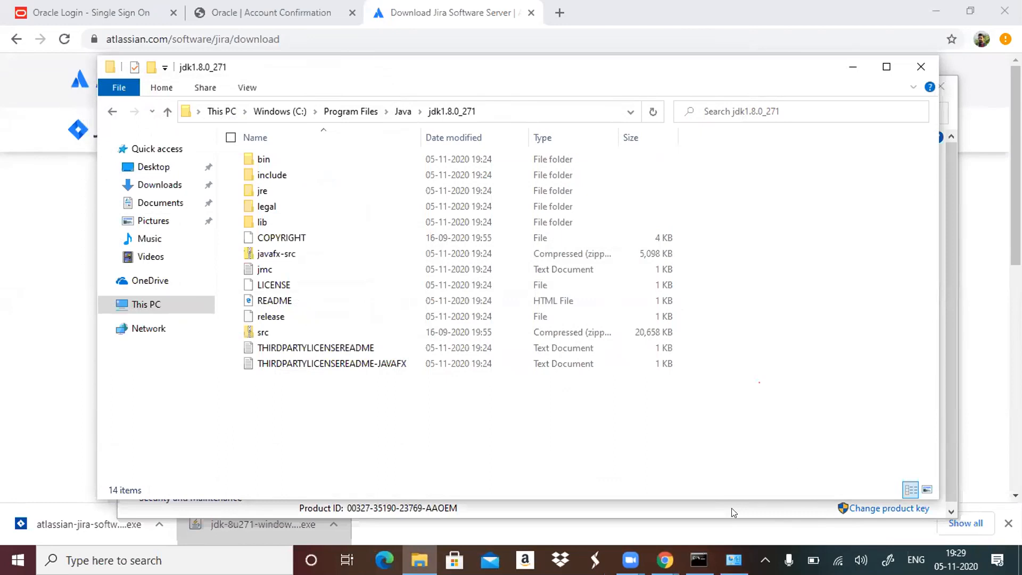
# Switch to the open Command Prompt, run javac to check the compiler, and close that window.
pyautogui.click(699, 559)
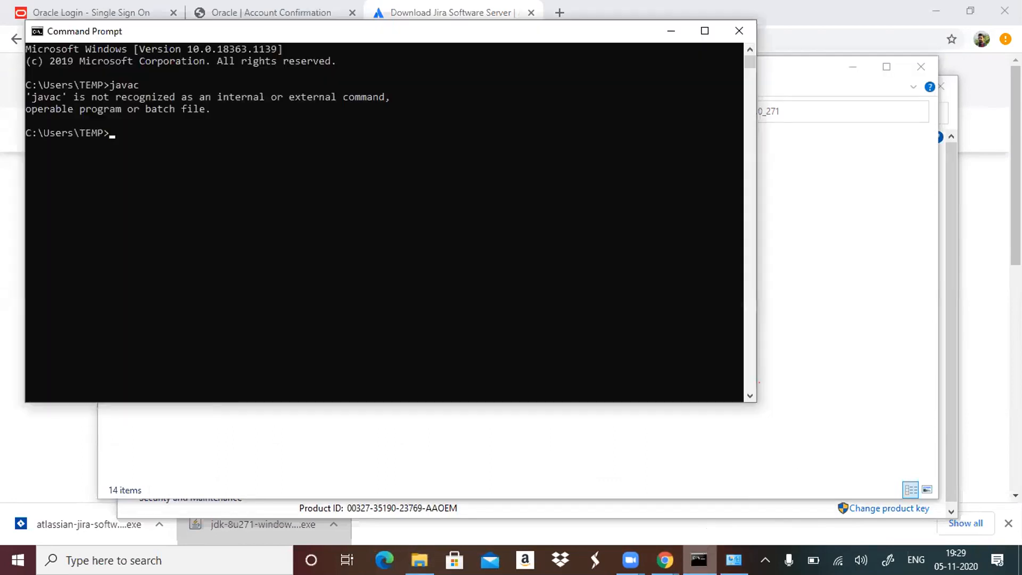
pyautogui.write('javac')
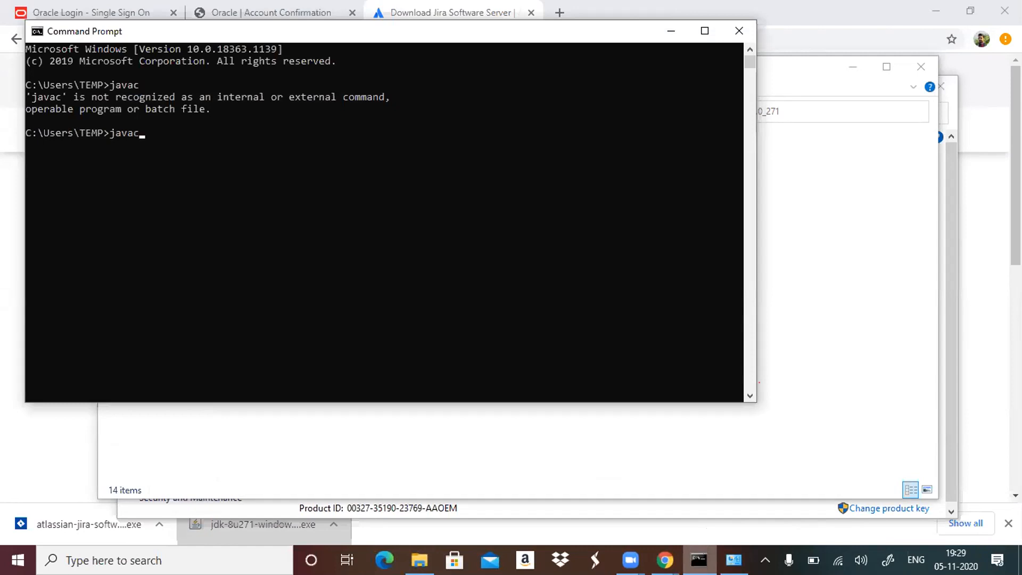
pyautogui.press('Return')
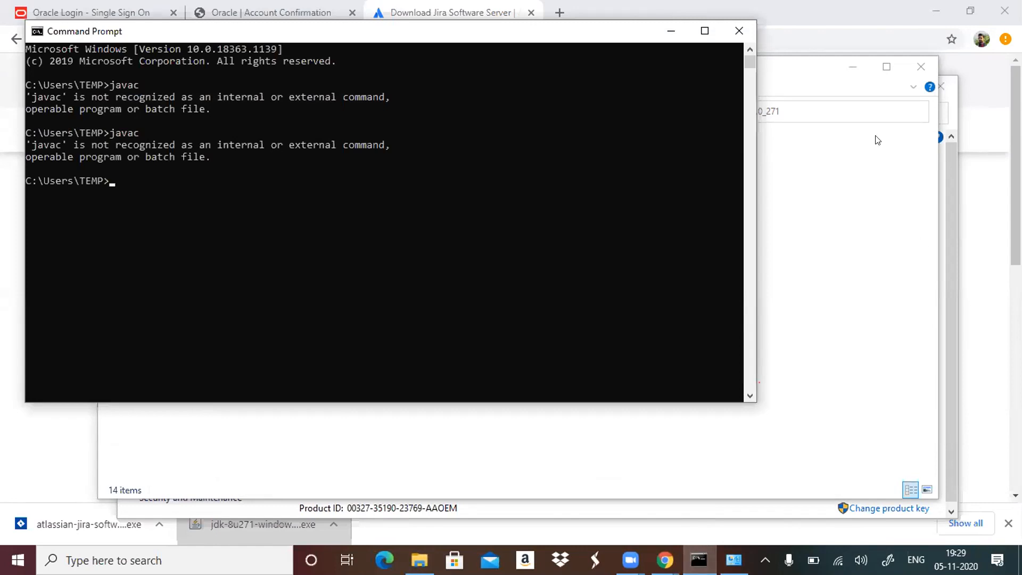
pyautogui.hotkey('alt', 'F4')
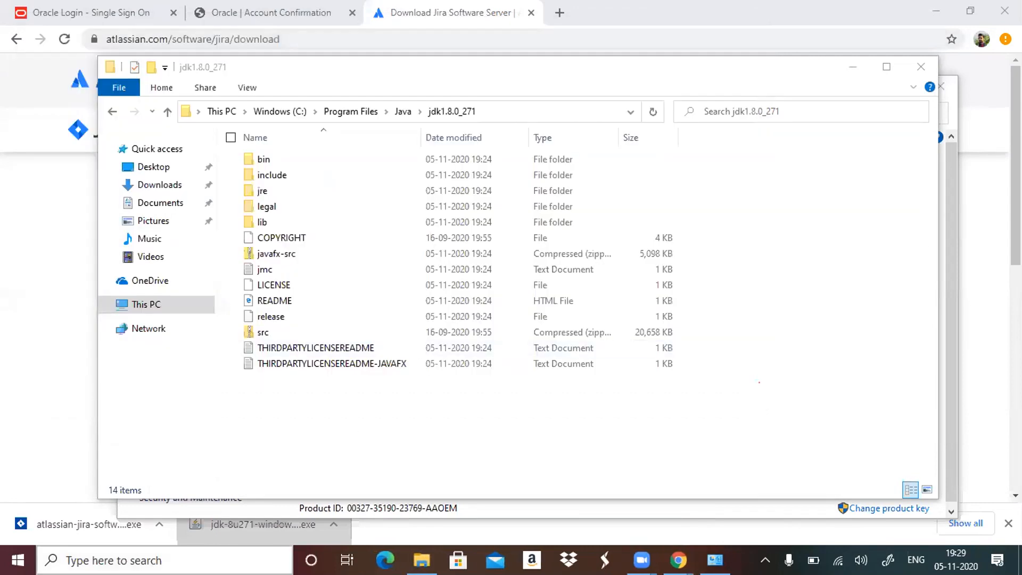
# Open a new Command Prompt and run javac to check that the compiler is recognized.
pyautogui.click(149, 560)
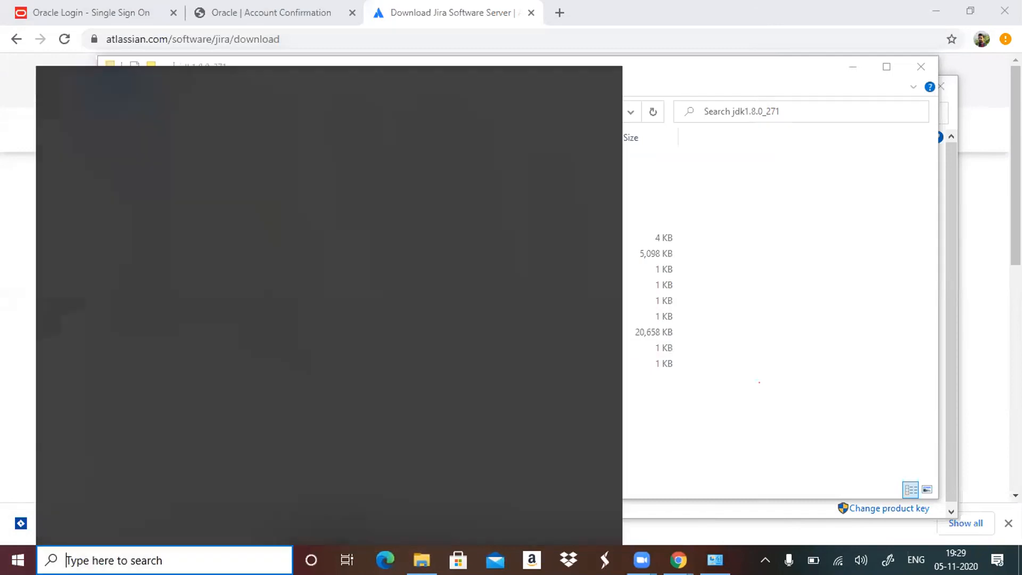
pyautogui.write('cmd')
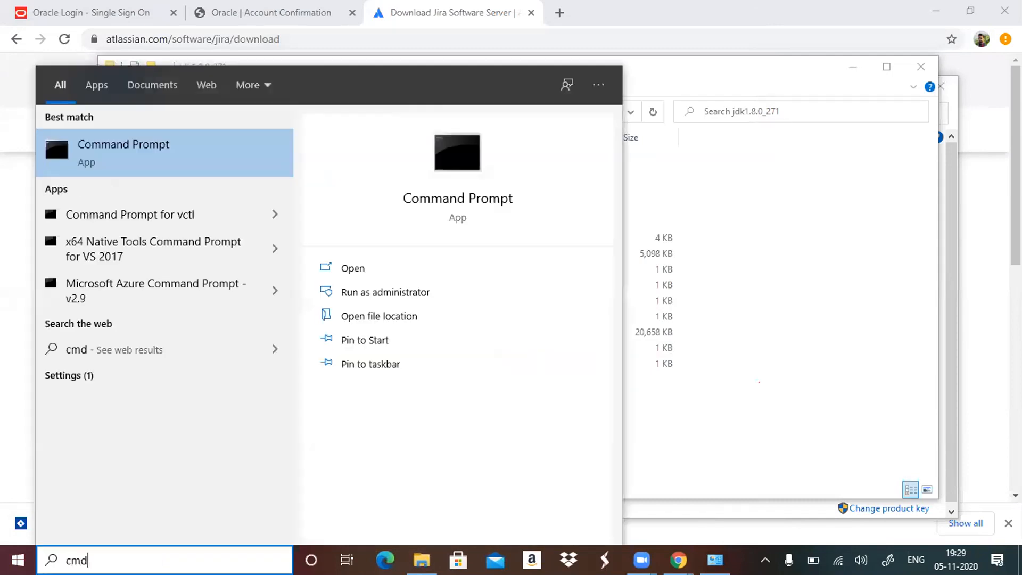
pyautogui.press('Return')
pyautogui.write('javac')
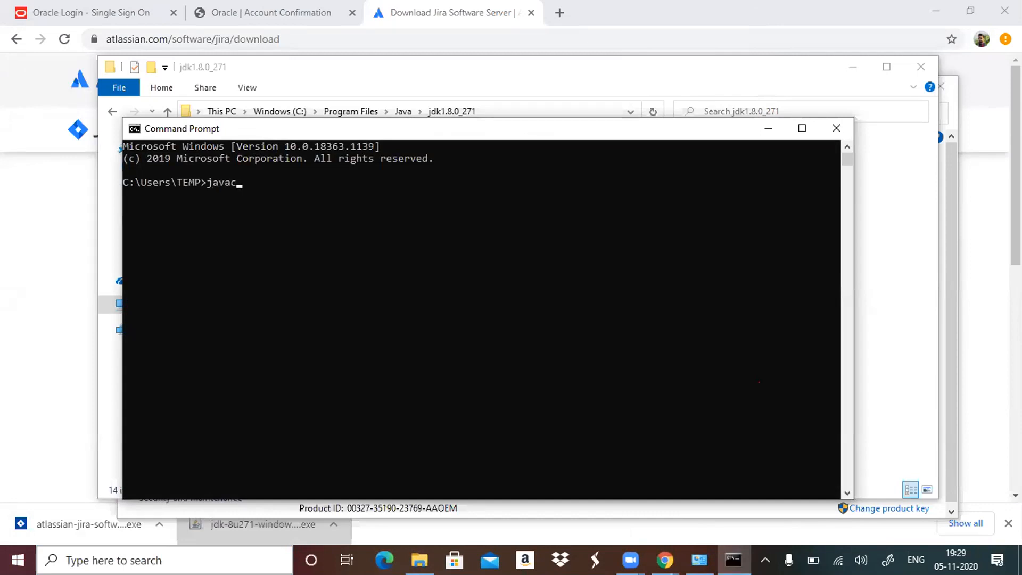
pyautogui.press('Return')
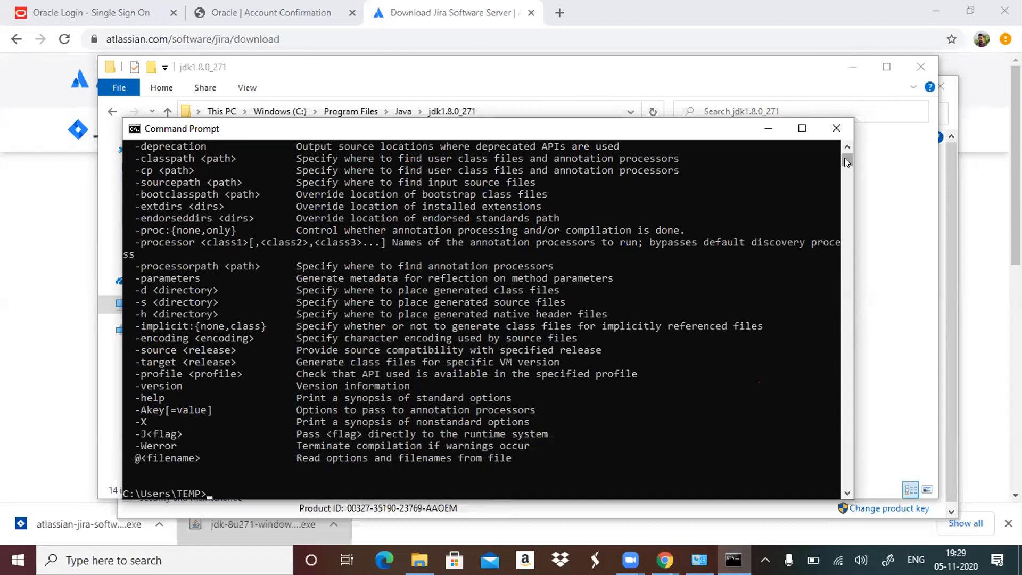
# Check the installed Java version by running java -version in the Command Prompt.
pyautogui.write('java -')
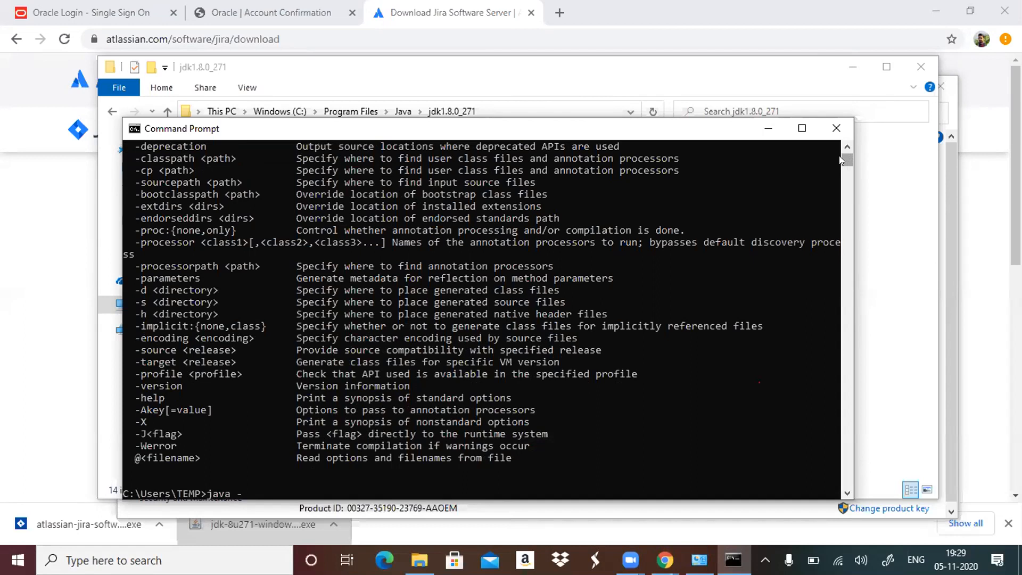
pyautogui.click(650, 83)
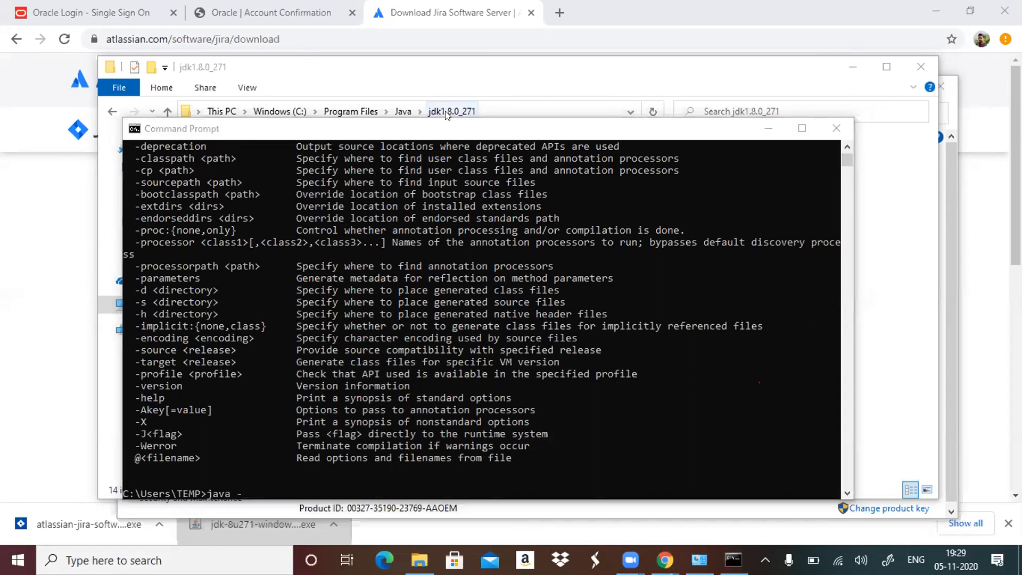
pyautogui.click(266, 488)
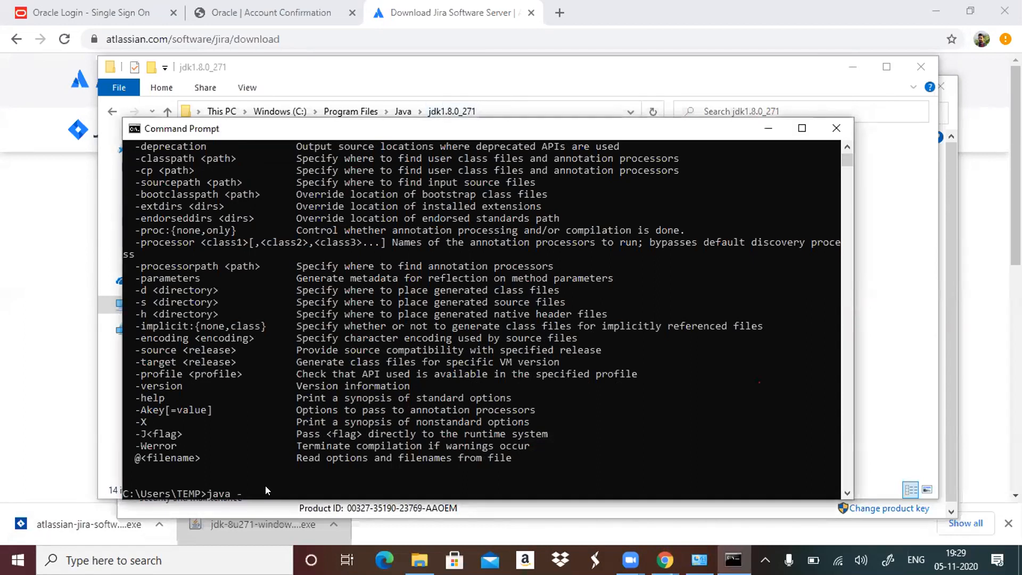
pyautogui.write('version')
pyautogui.press('Return')
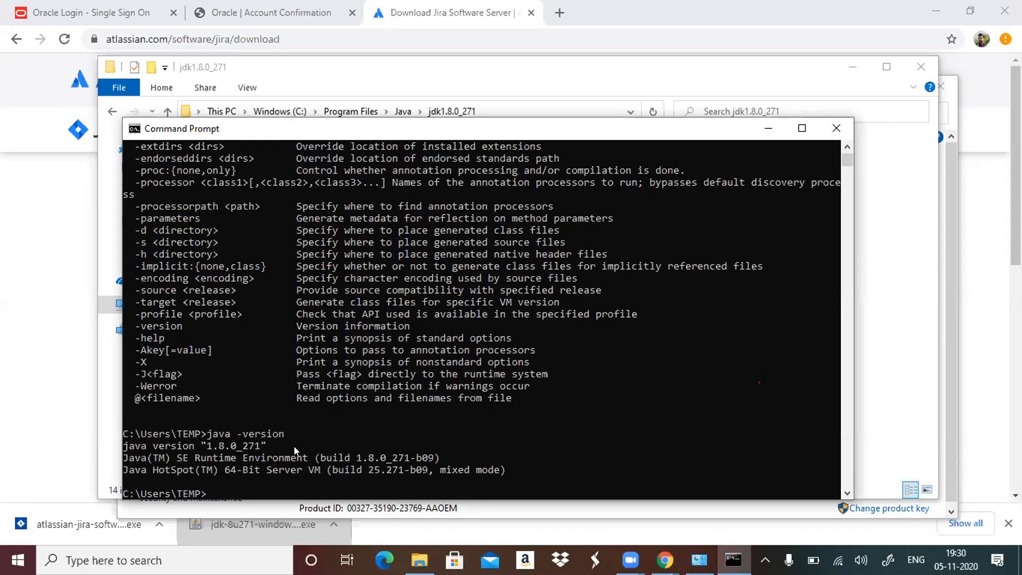
# Switch to the Chrome window with the Jira download page and try to launch the downloaded Jira installer.
pyautogui.moveTo(671, 545)
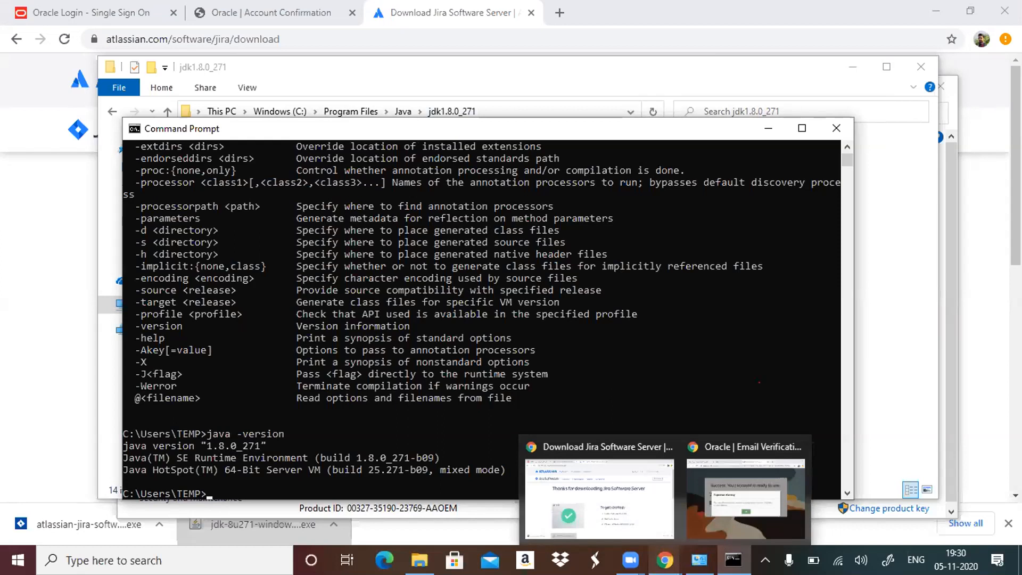
pyautogui.click(627, 522)
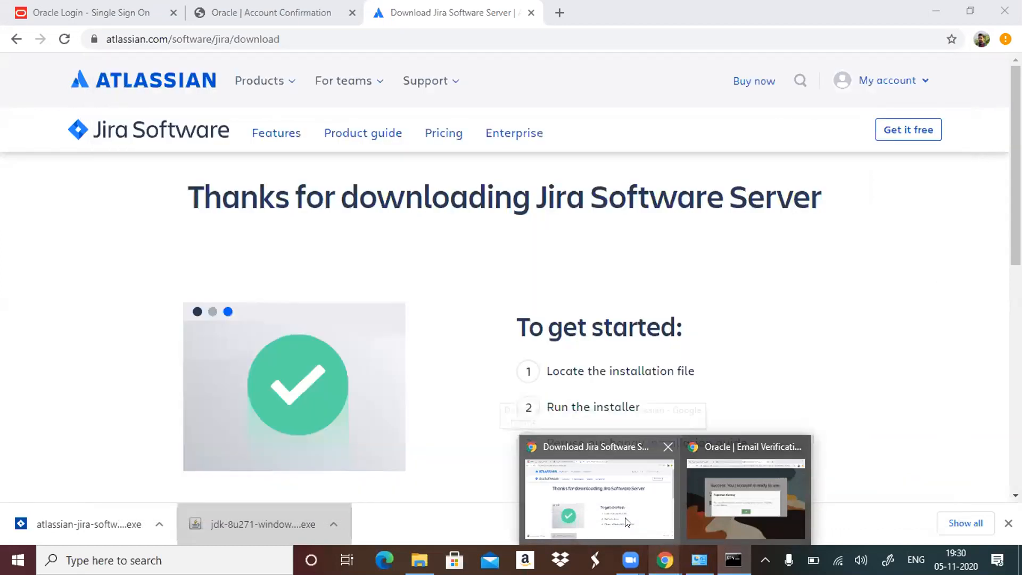
pyautogui.click(90, 522)
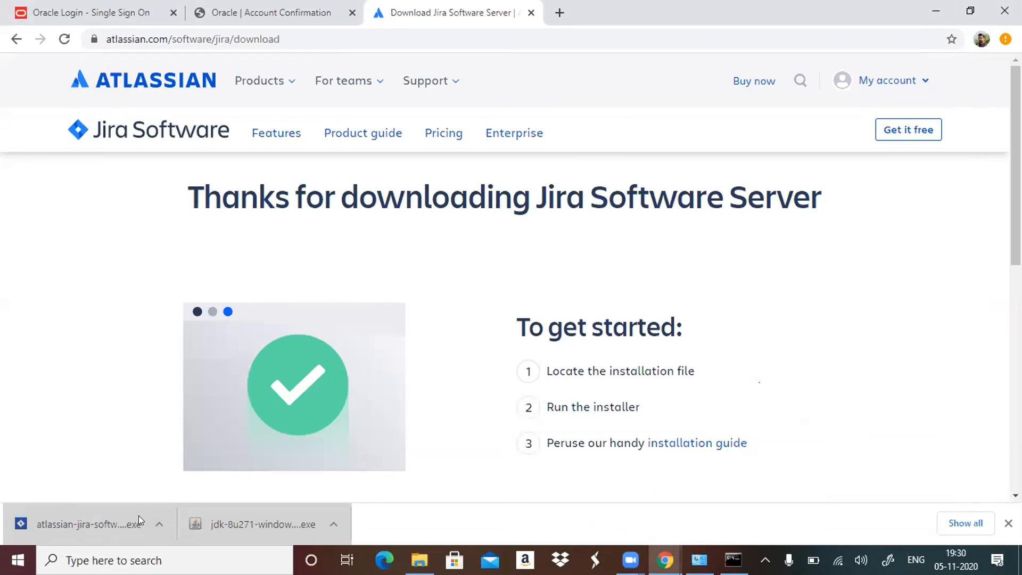
pyautogui.click(108, 521)
pyautogui.click(150, 520)
pyautogui.click(219, 423)
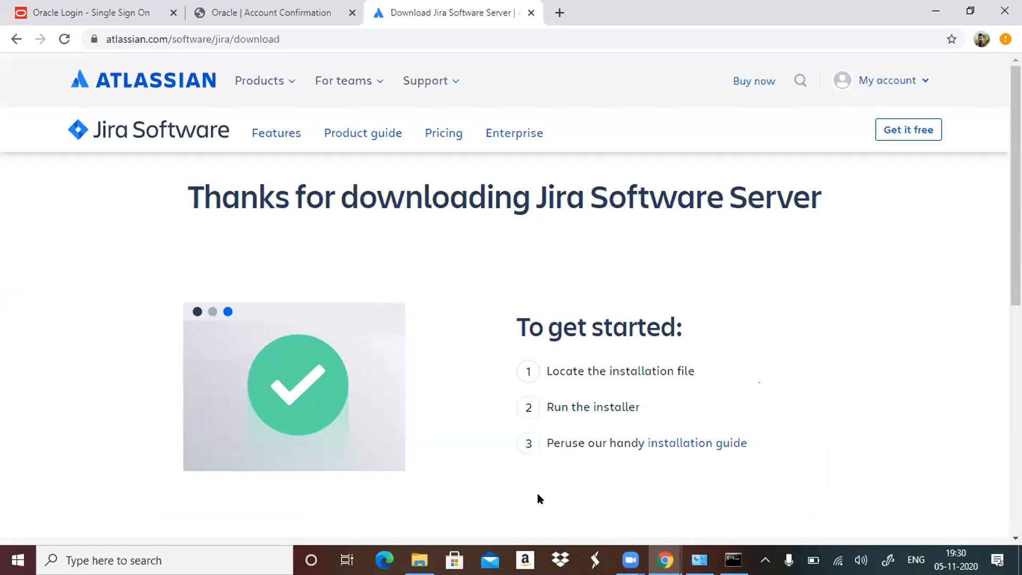
# Clear the desktop by closing the Command Prompt and minimizing the Chrome, File Explorer and System windows.
pyautogui.click(935, 13)
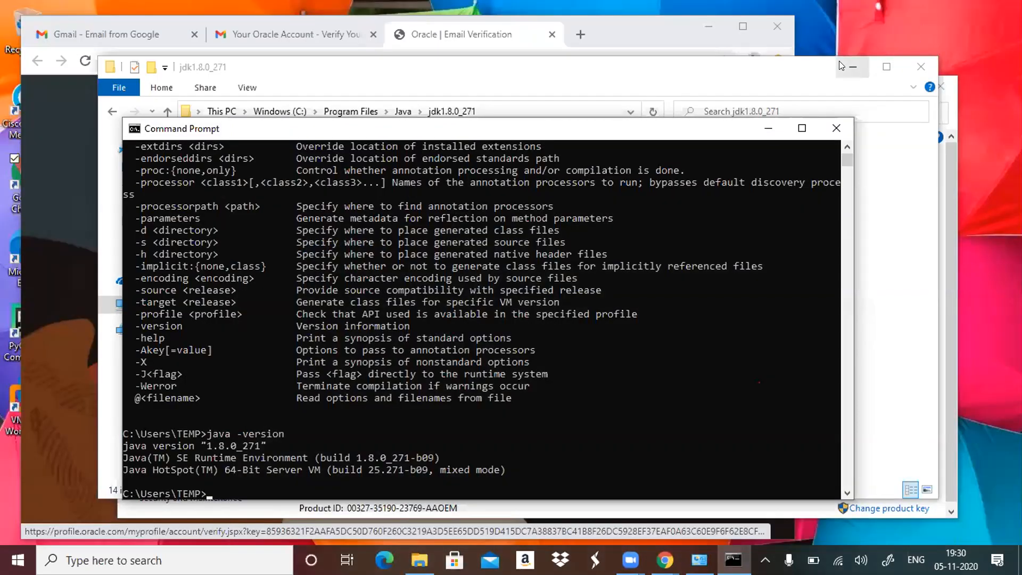
pyautogui.click(838, 61)
pyautogui.click(839, 60)
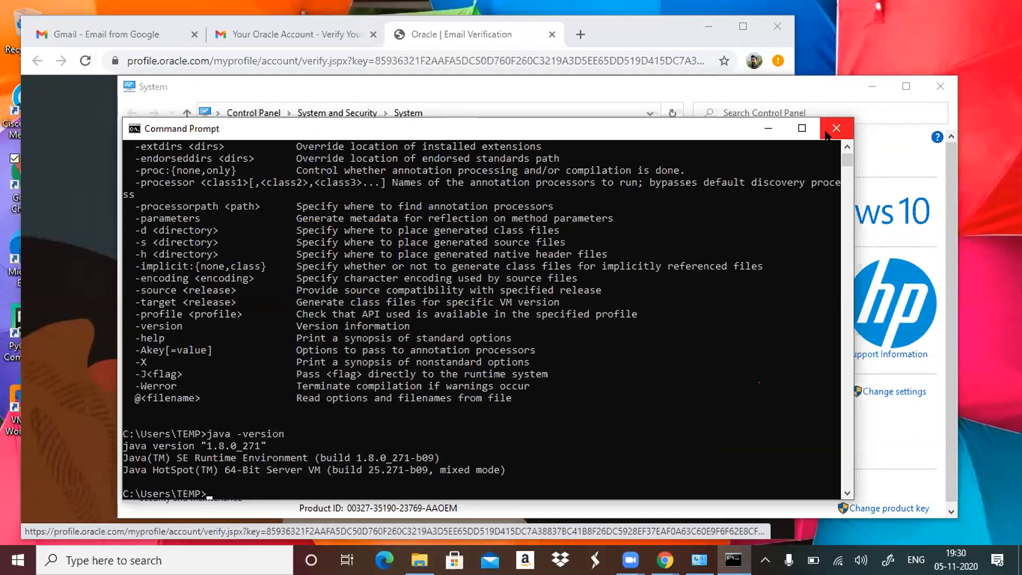
pyautogui.write('exit')
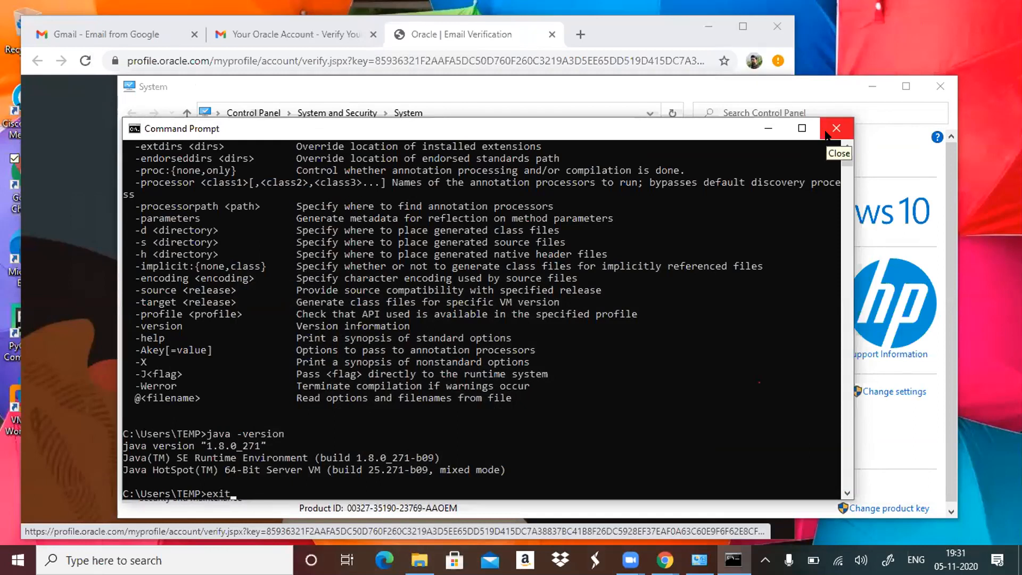
pyautogui.click(827, 135)
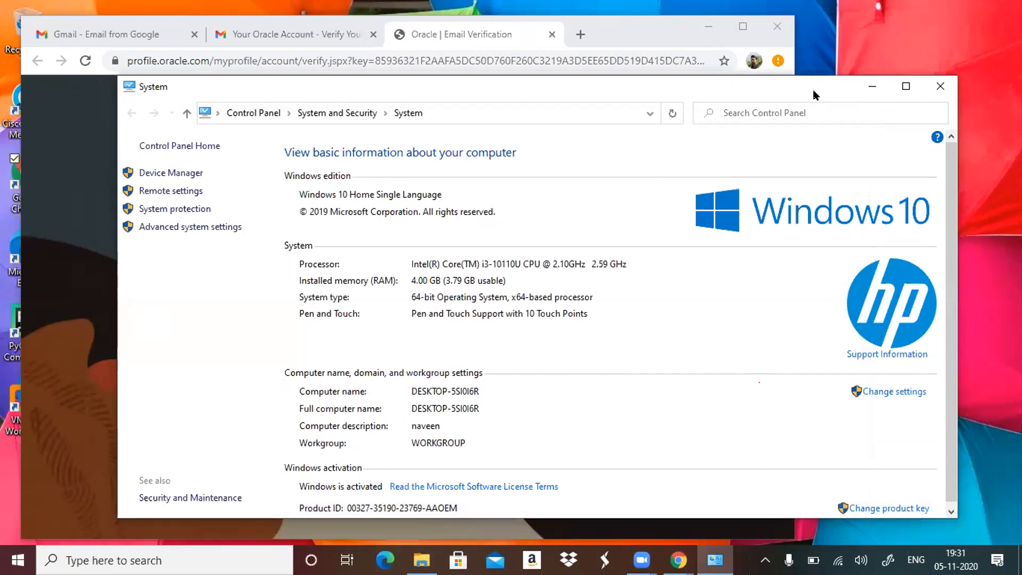
pyautogui.click(870, 90)
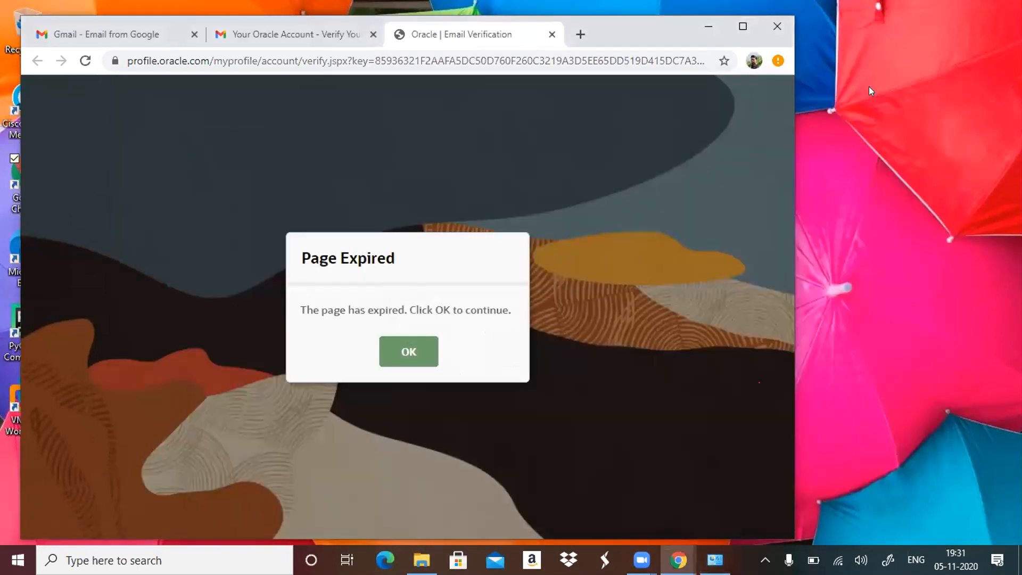
pyautogui.click(714, 27)
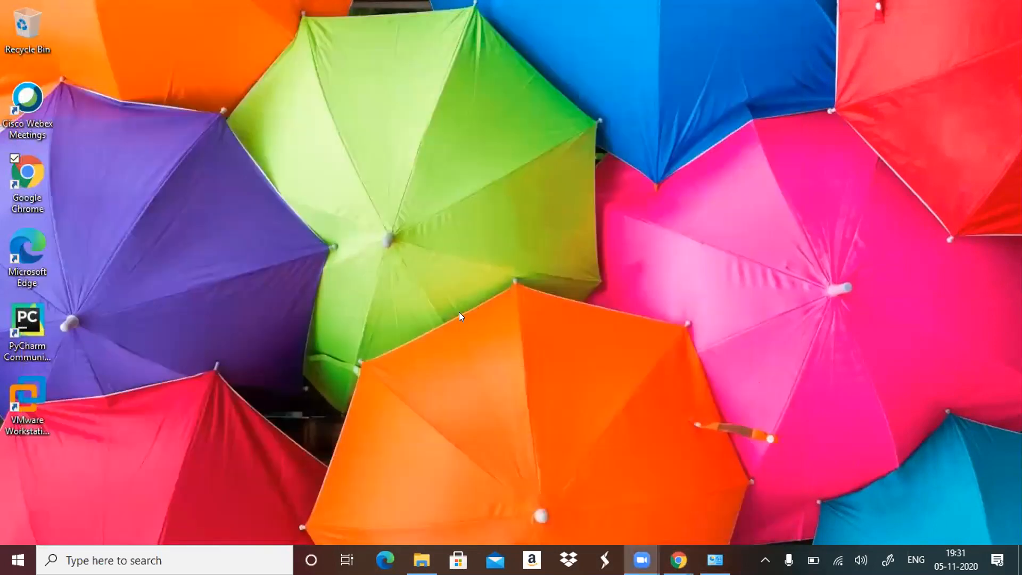
# Switch to File Explorer, open the Downloads folder and try to launch atlassian-jira-software-8.13.1-x64.
pyautogui.moveTo(422, 559)
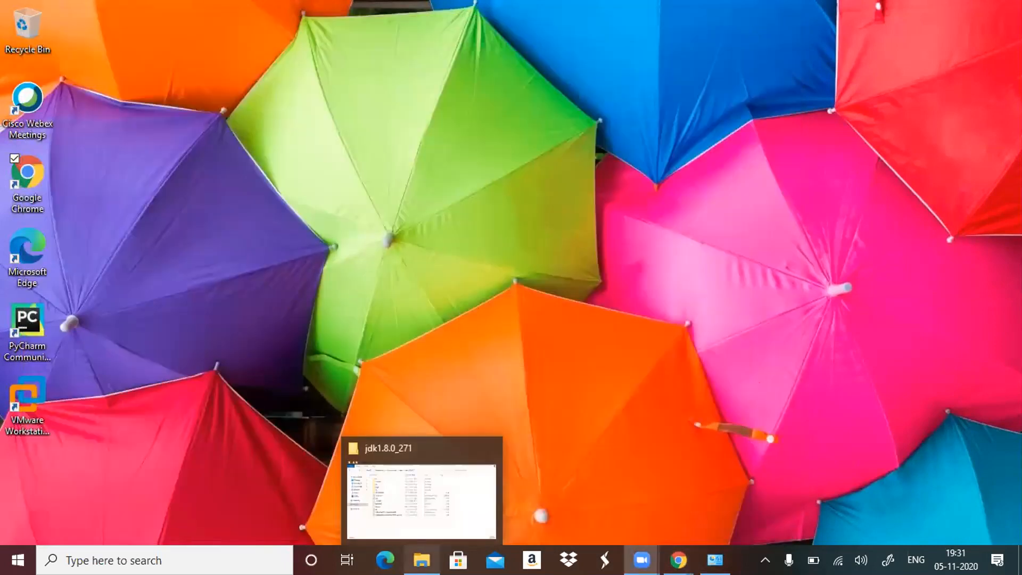
pyautogui.click(421, 559)
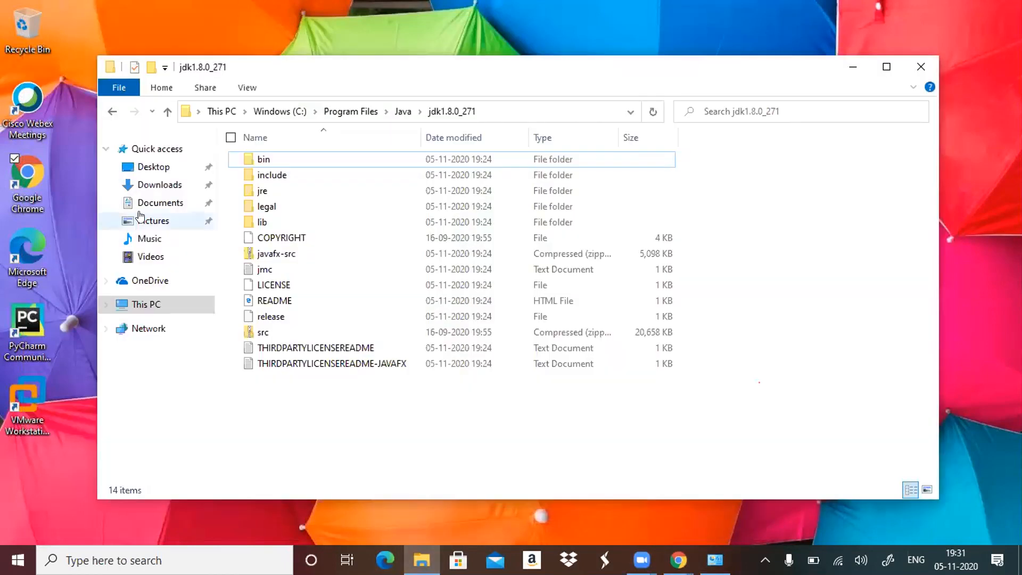
pyautogui.click(167, 186)
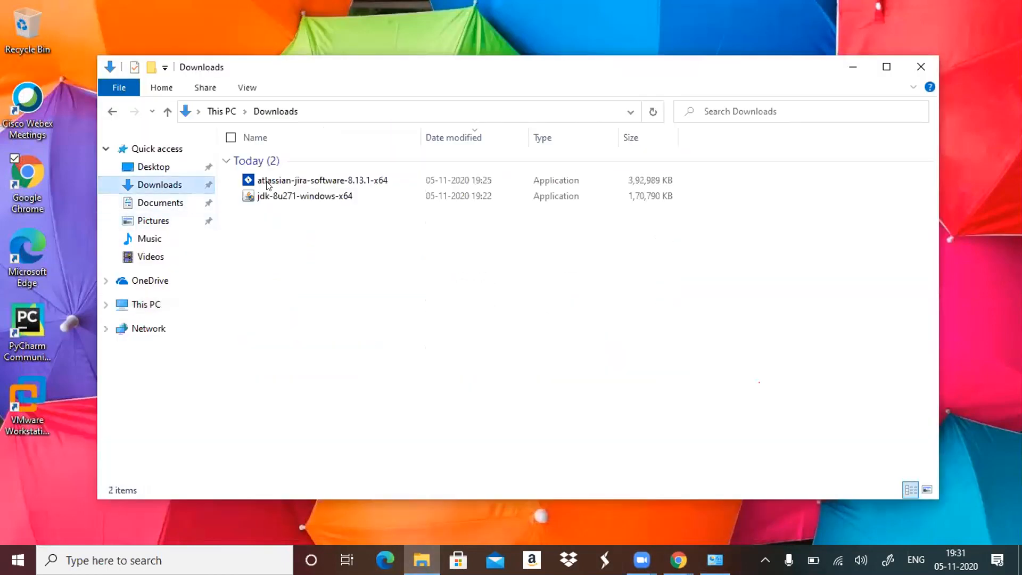
pyautogui.doubleClick(295, 184)
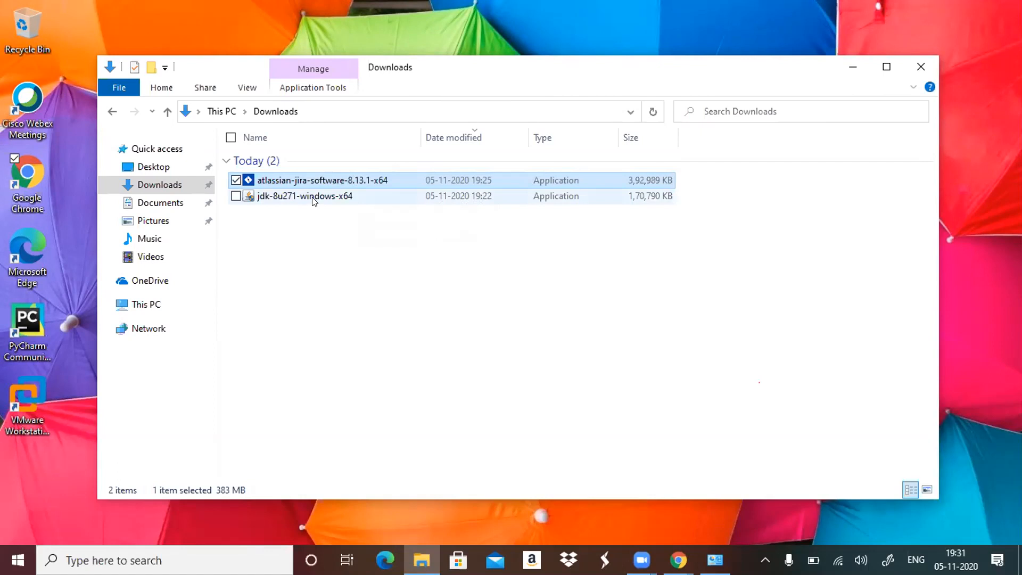
pyautogui.click(303, 256)
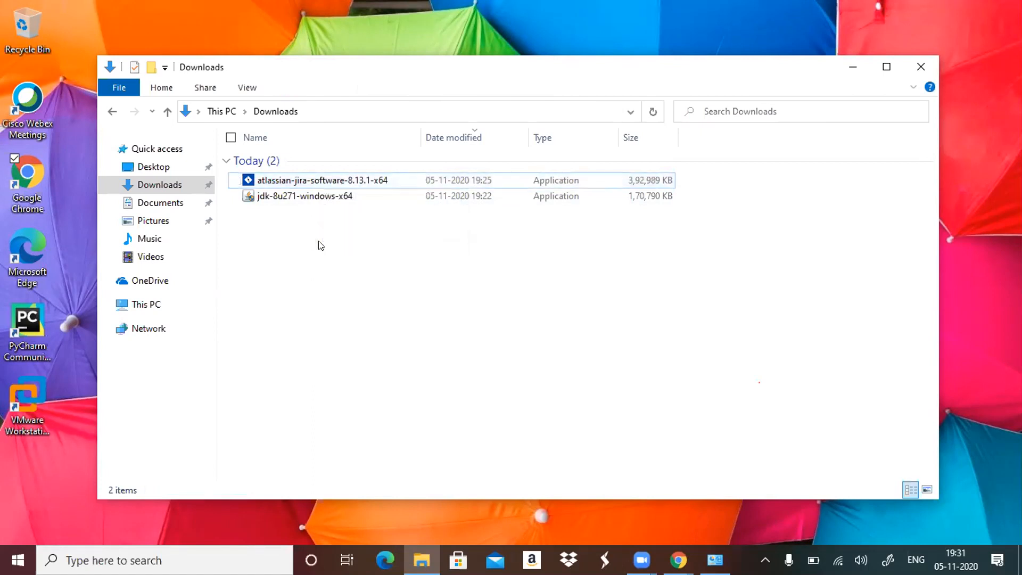
# Bring up the minimized System window and close it.
pyautogui.click(715, 560)
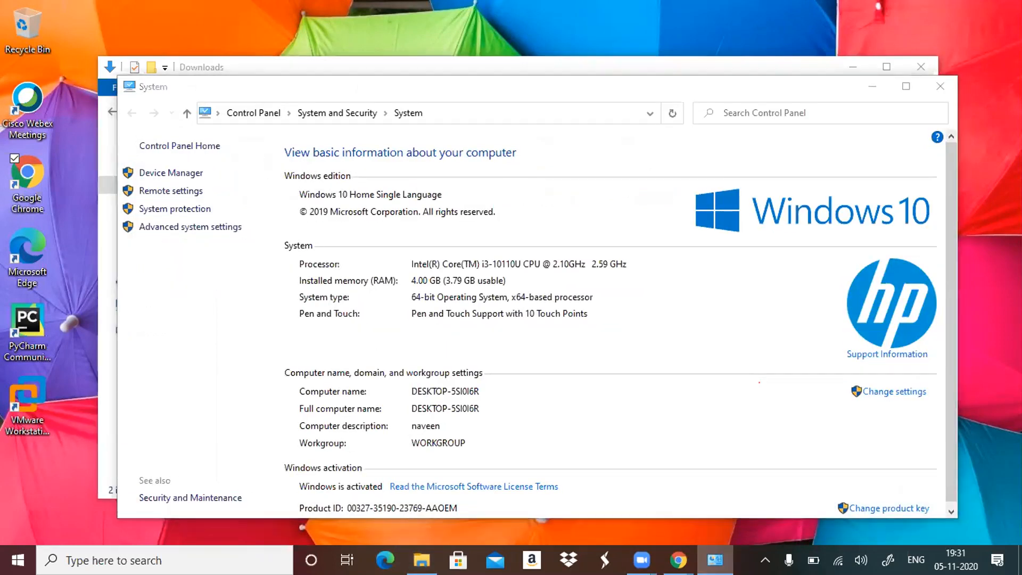
pyautogui.click(715, 560)
pyautogui.click(714, 560)
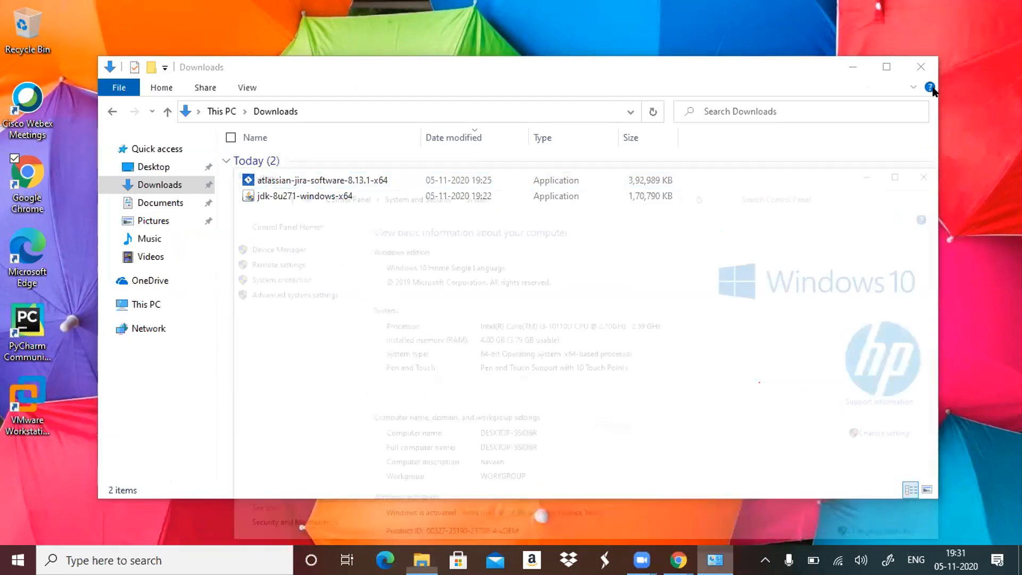
pyautogui.click(931, 86)
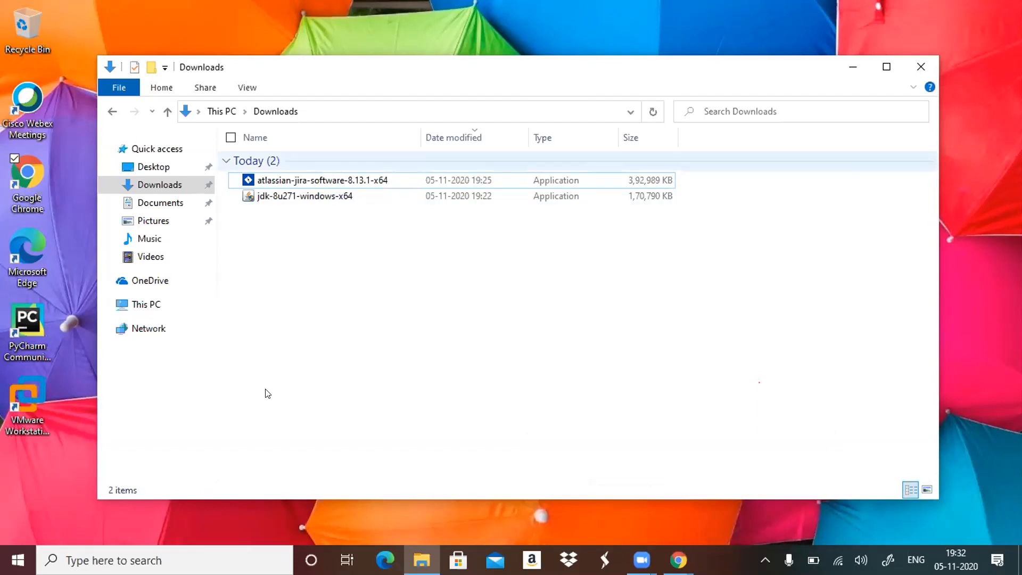
# Try to run the atlassian-jira-software-8.13.1-x64 installer in Downloads as administrator.
pyautogui.click(269, 182)
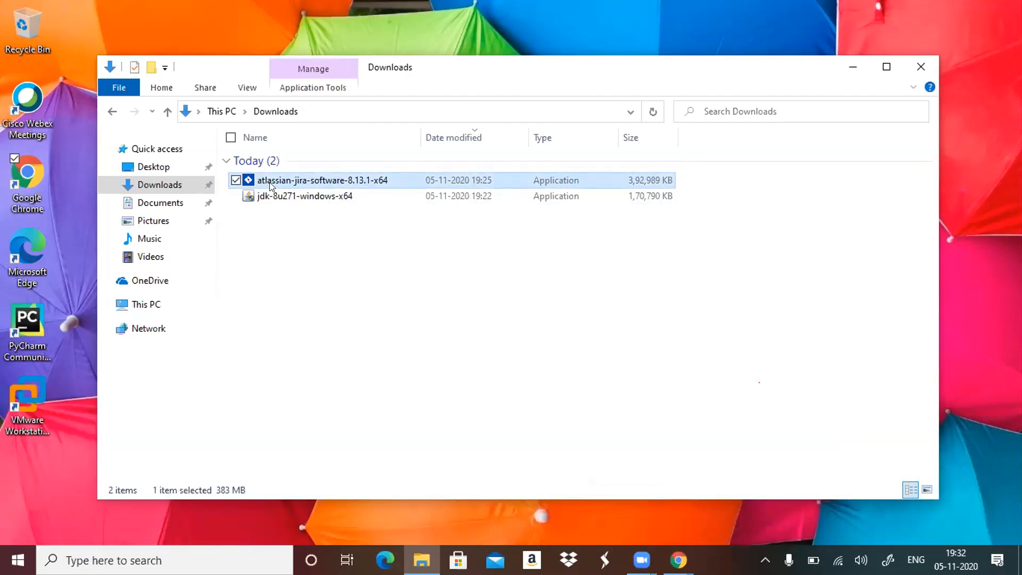
pyautogui.rightClick(269, 182)
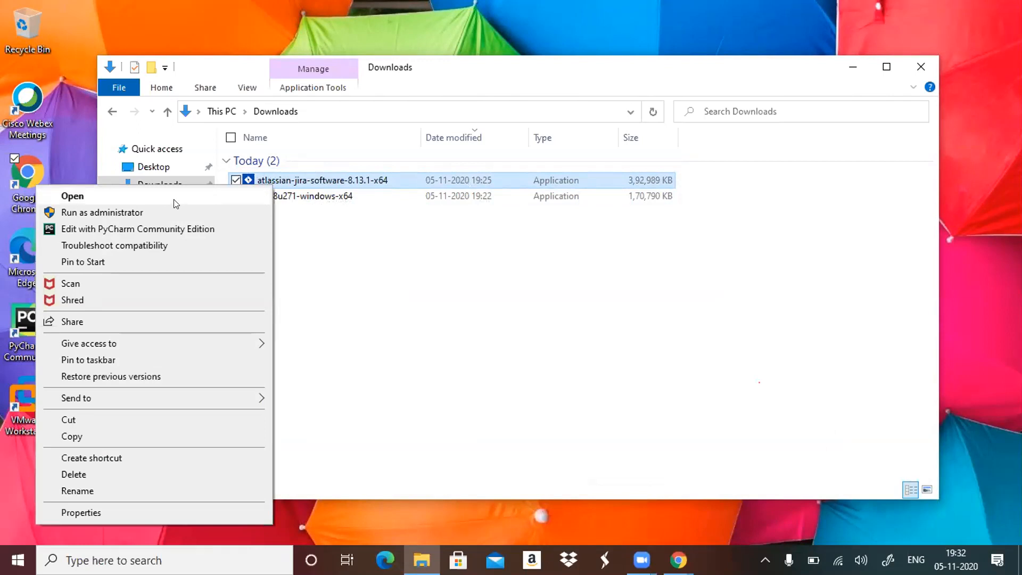
pyautogui.click(171, 214)
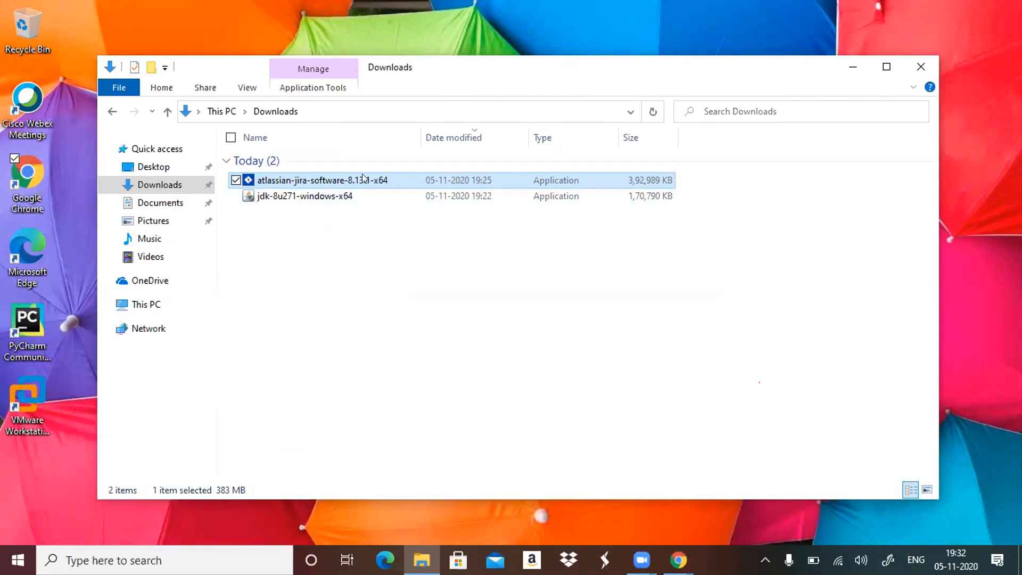
# Try again to open the Jira installer in the Downloads folder, and clear the file selection.
pyautogui.moveTo(365, 180)
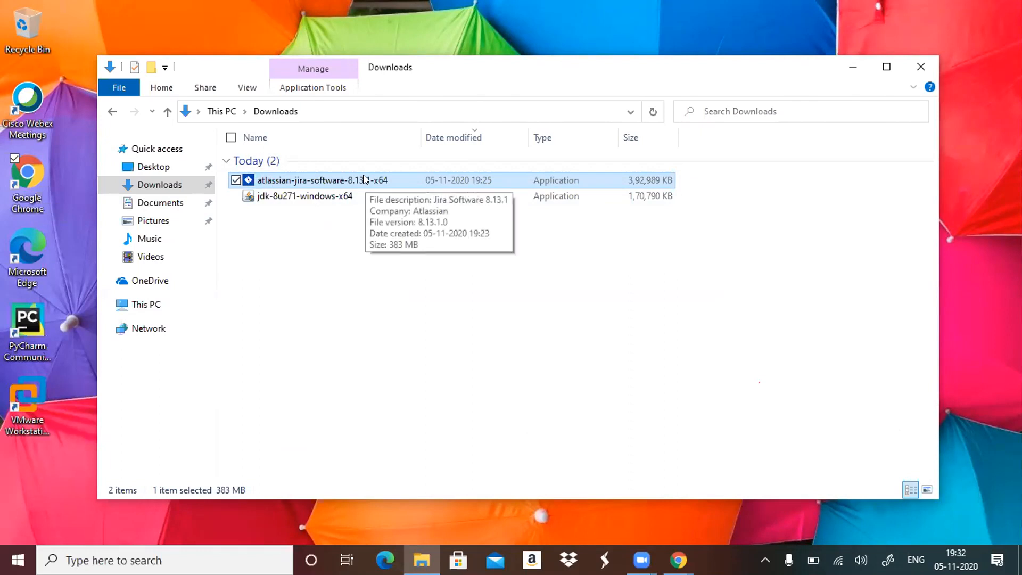
pyautogui.rightClick(365, 180)
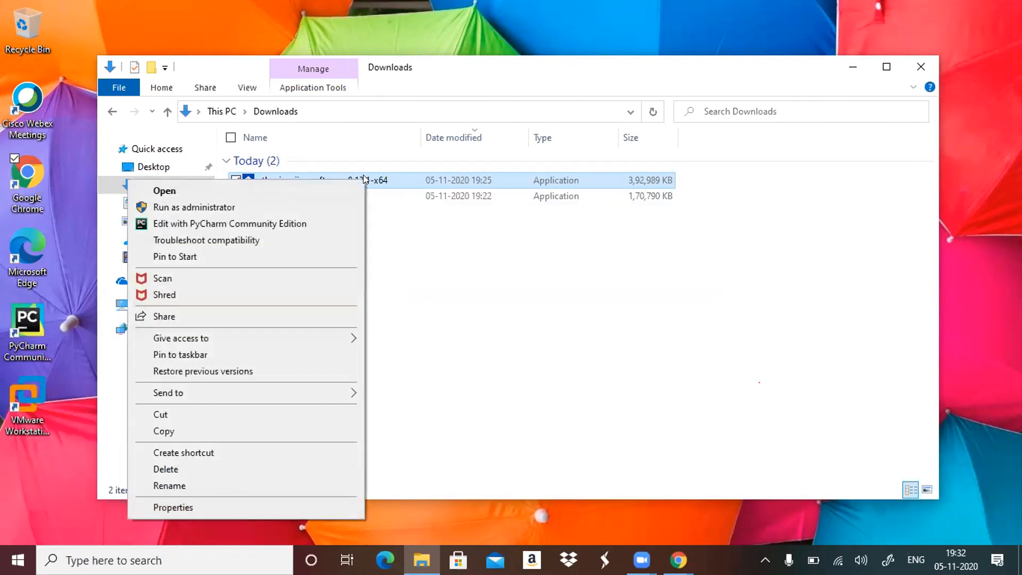
pyautogui.doubleClick(389, 177)
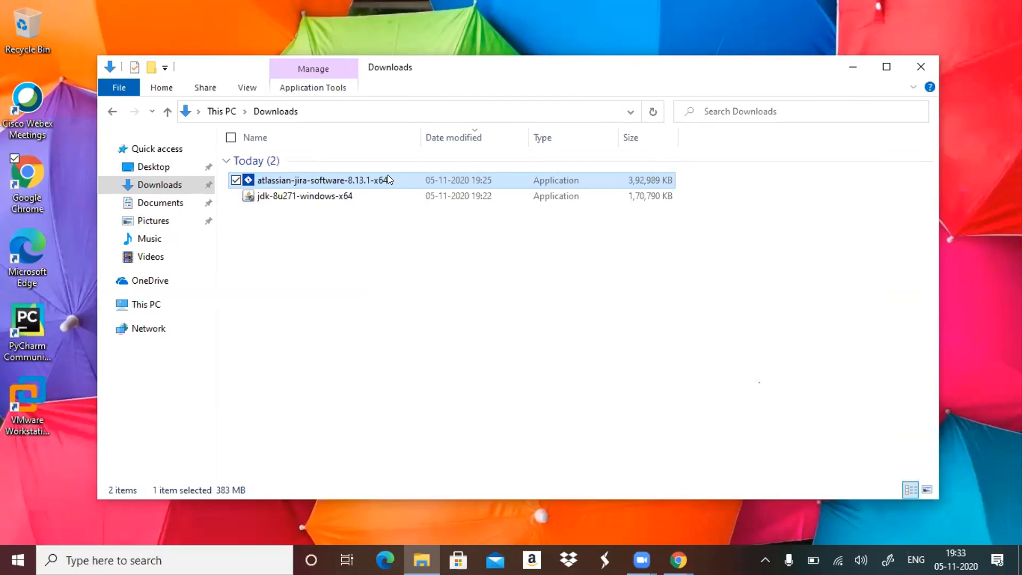
pyautogui.rightClick(294, 180)
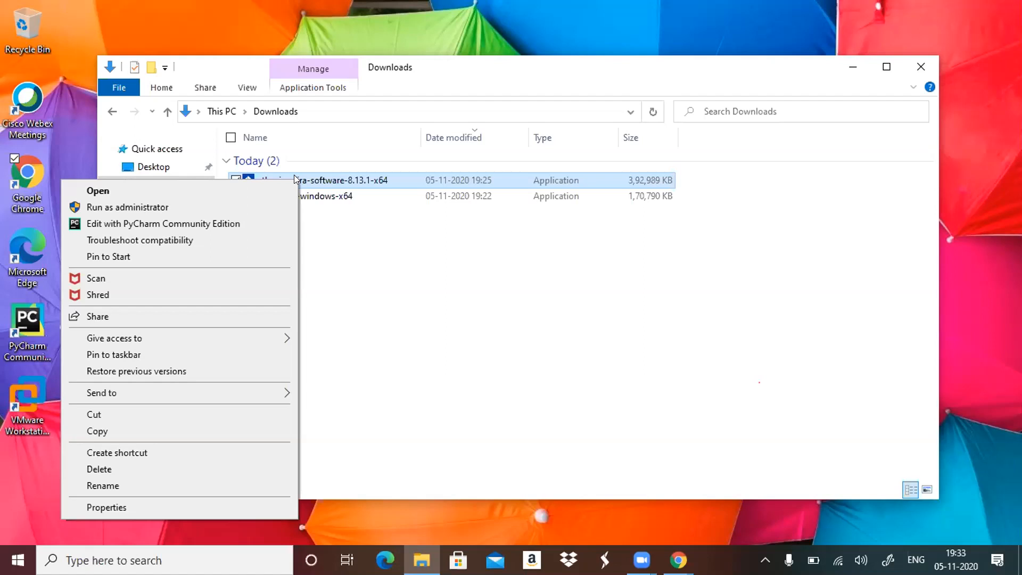
pyautogui.click(530, 245)
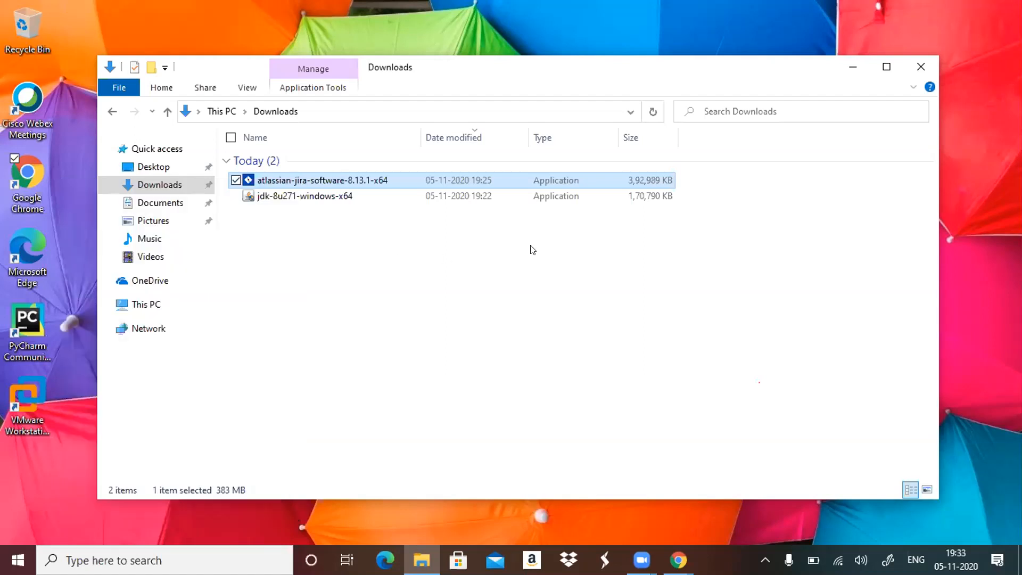
pyautogui.click(530, 246)
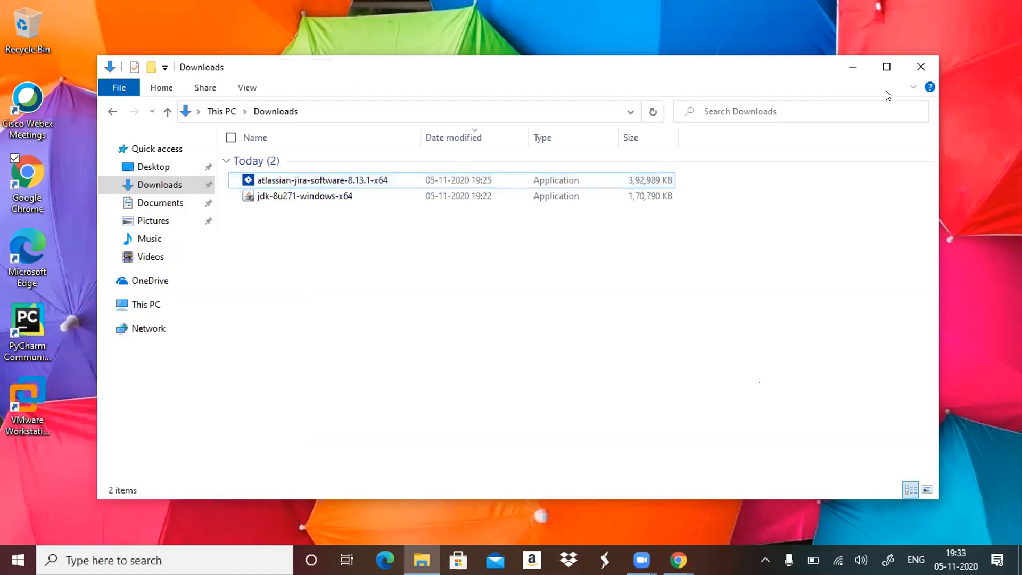
# Close File Explorer, reopen the Downloads folder in a fresh window and try to launch atlassian-jira-software-8.13.1-x64.
pyautogui.click(921, 66)
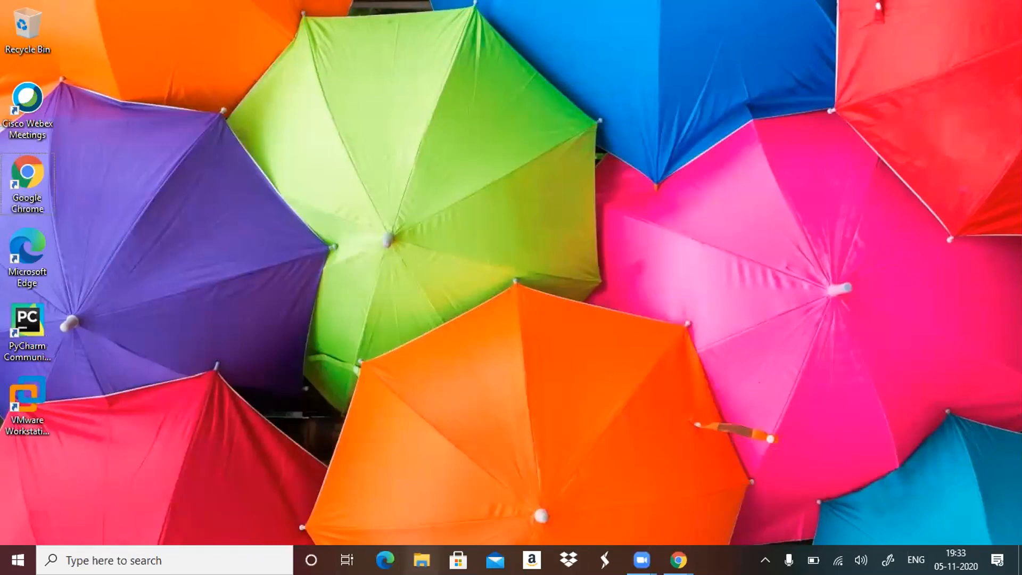
pyautogui.click(422, 560)
pyautogui.doubleClick(480, 184)
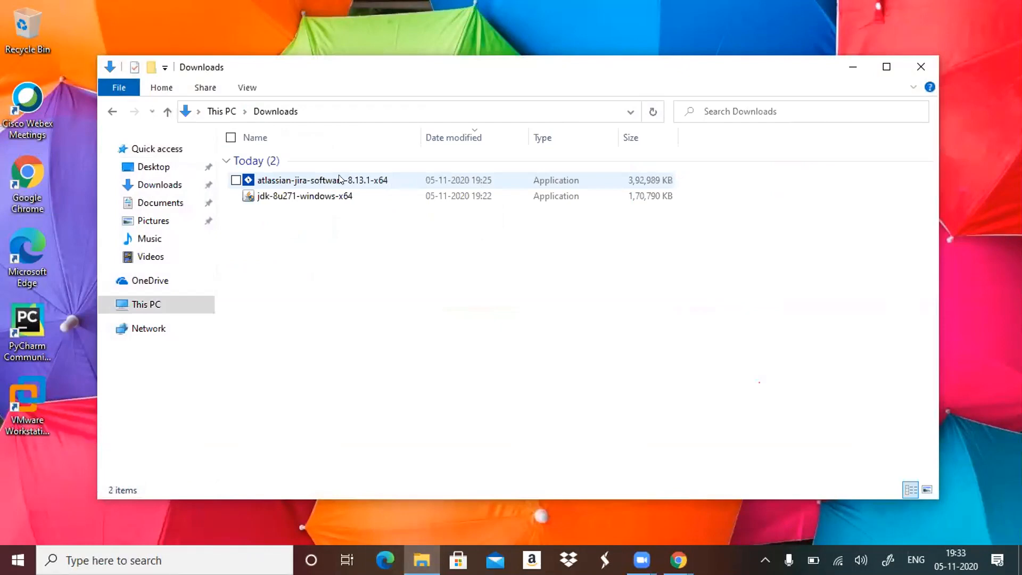
pyautogui.doubleClick(339, 180)
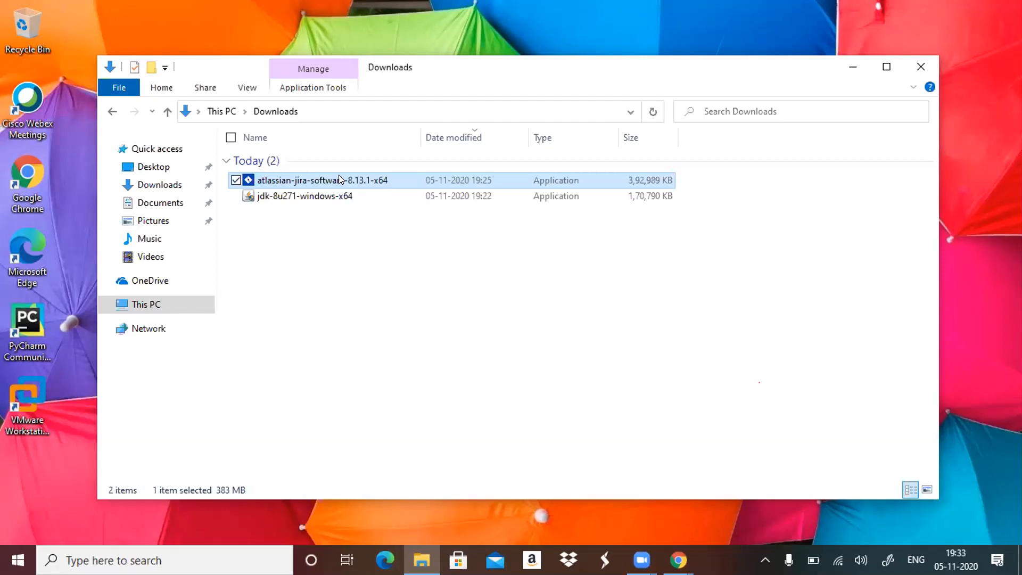
pyautogui.click(970, 263)
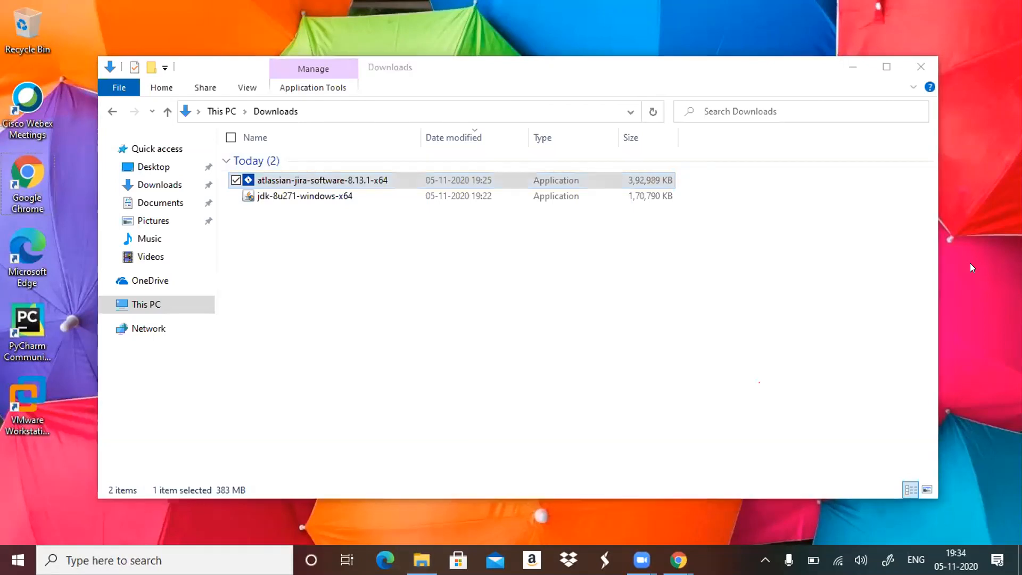
# Restart File Explorer at the Downloads folder, bring up the available actions for the Jira installer and dismiss them.
pyautogui.click(917, 64)
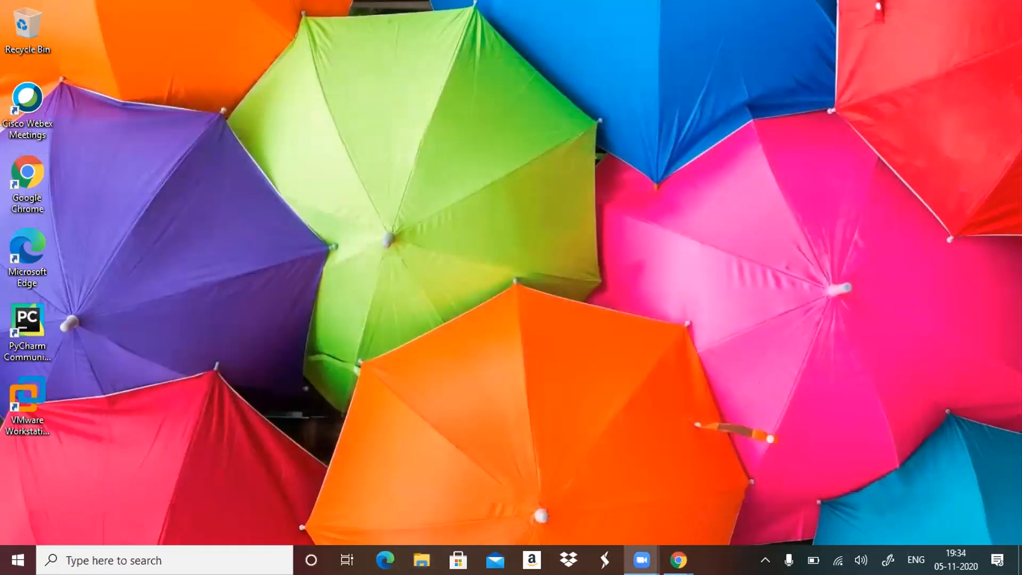
pyautogui.click(421, 560)
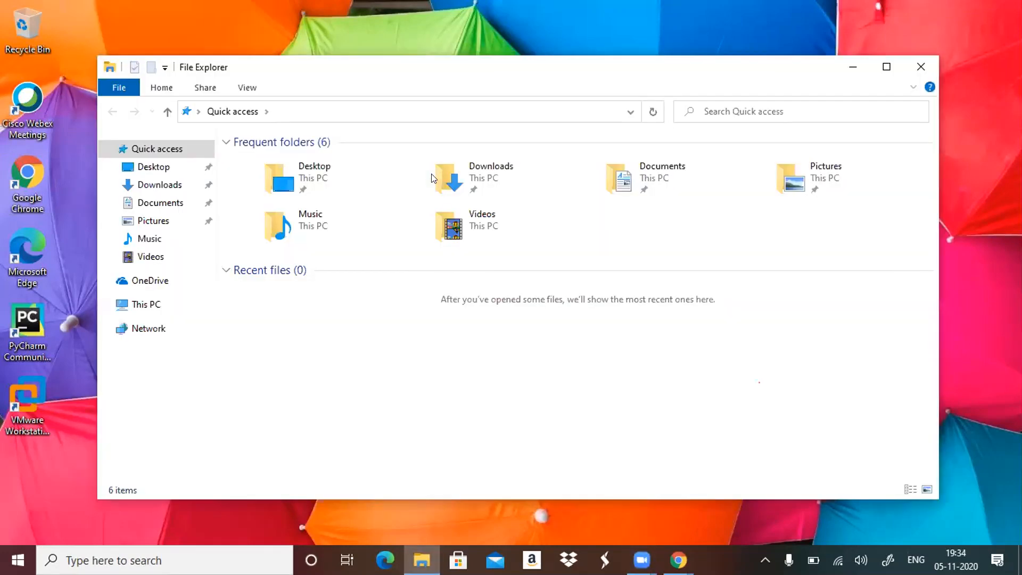
pyautogui.doubleClick(431, 174)
pyautogui.rightClick(432, 176)
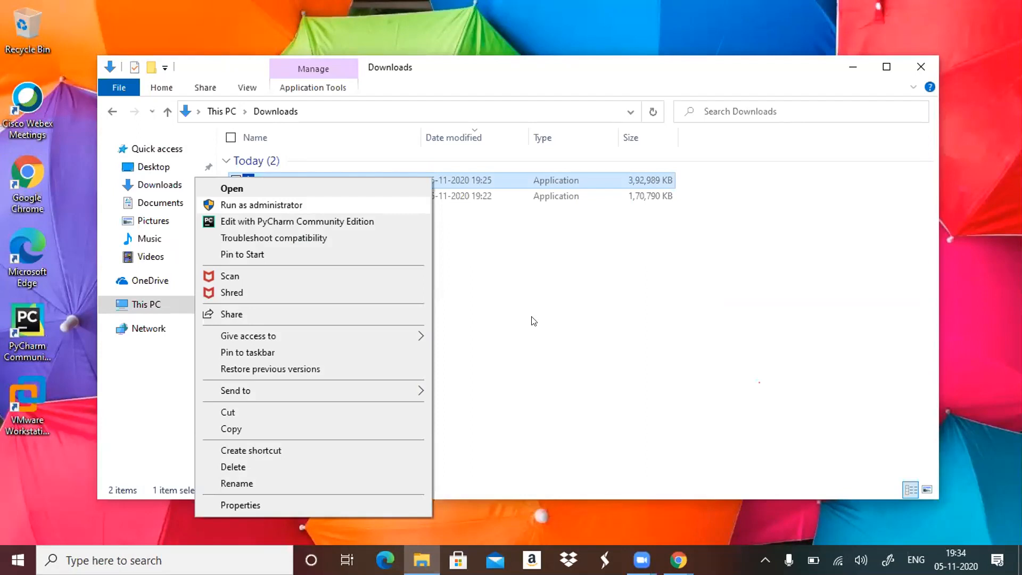
pyautogui.click(564, 519)
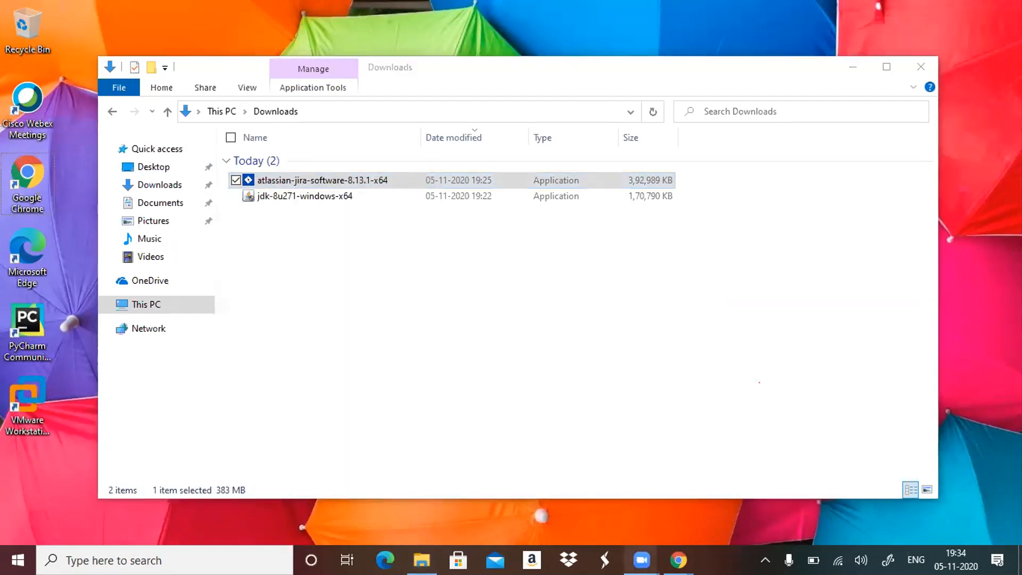
# Switch to the Chrome window with the Jira download page and reopen Download Jira Software Server from the Google search results.
pyautogui.moveTo(678, 559)
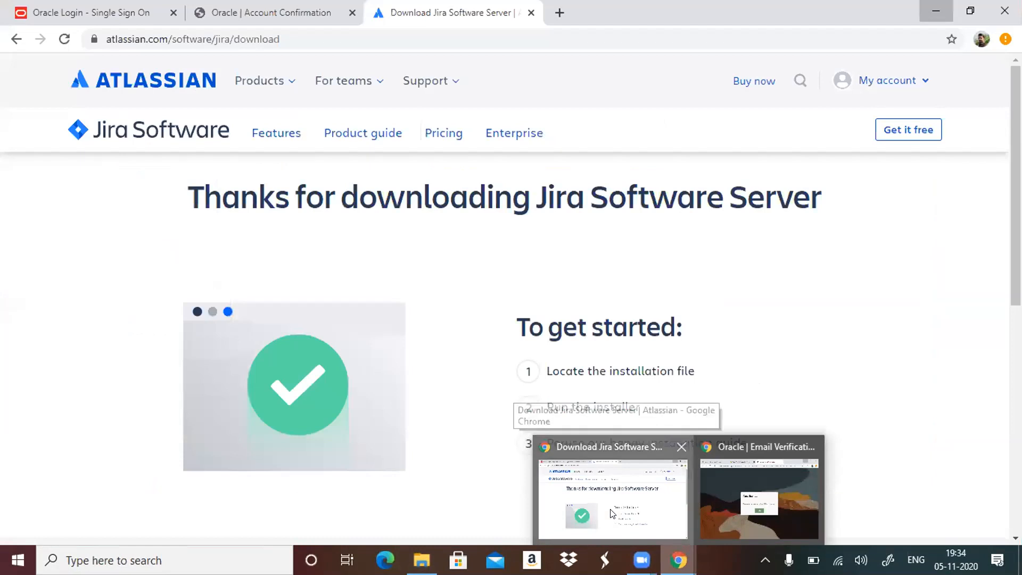
pyautogui.click(611, 512)
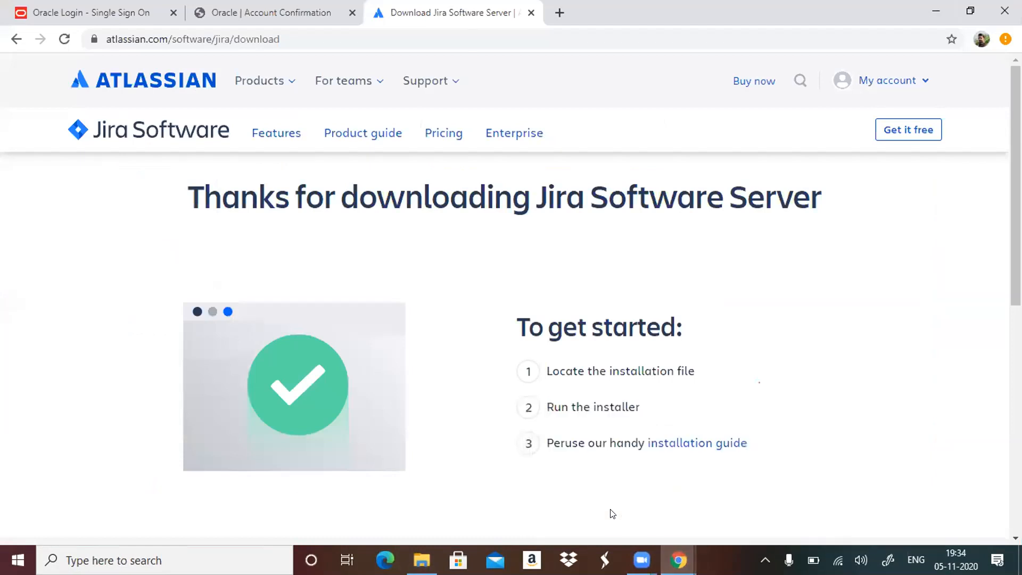
pyautogui.click(291, 29)
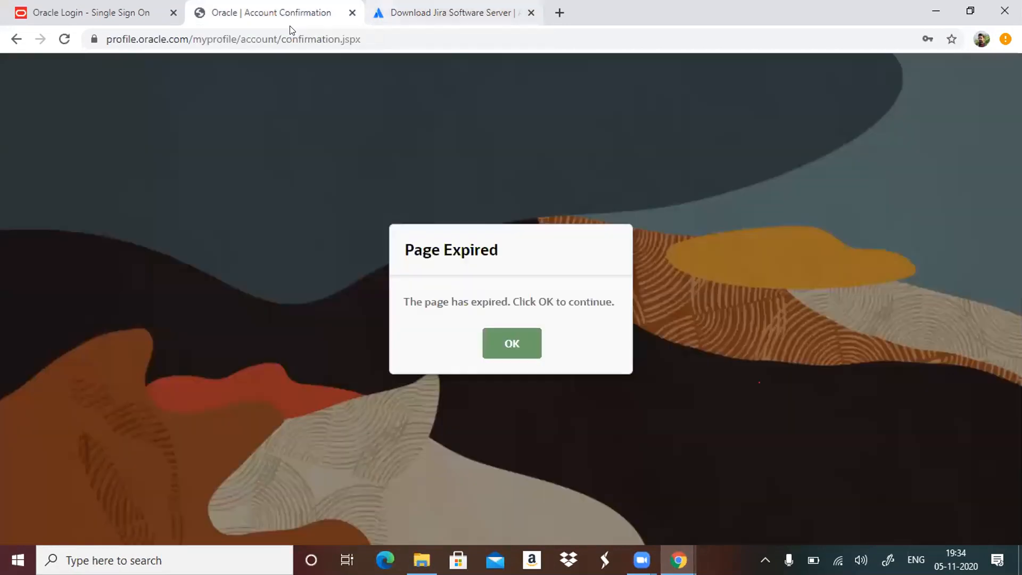
pyautogui.hotkey('ctrl', 'Tab')
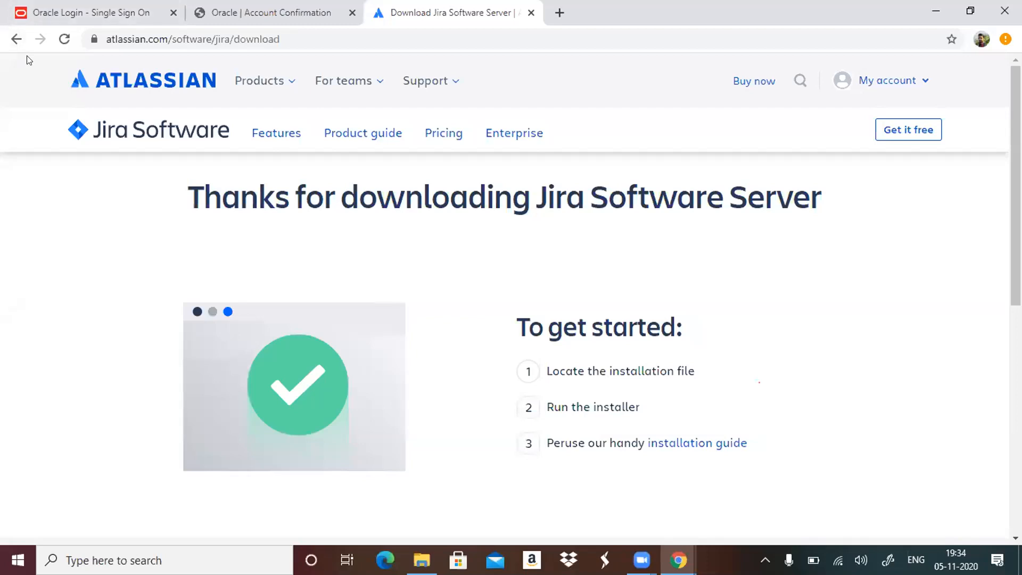
pyautogui.click(16, 40)
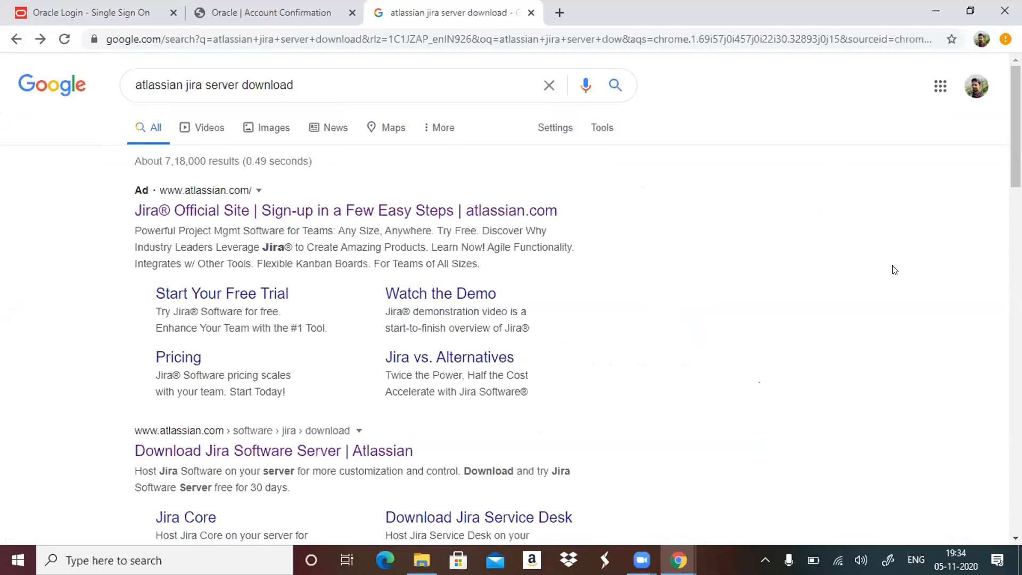
pyautogui.scroll(-3, 894, 270)
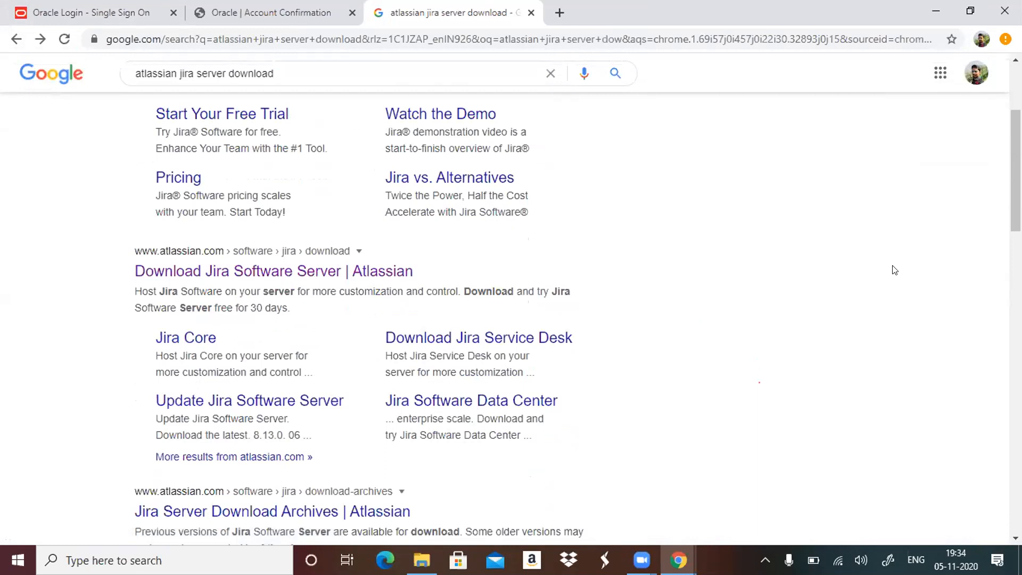
pyautogui.click(306, 272)
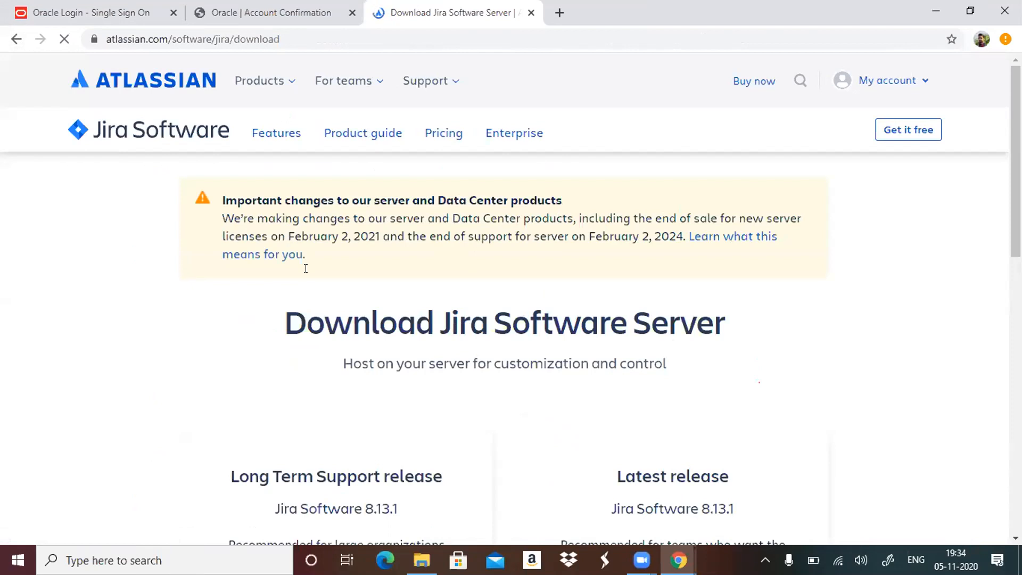
# Download the Long Term Support release of Jira Software 8.13.1 for Windows 64 Bit, agreeing to the Atlassian license agreement and privacy policy.
pyautogui.scroll(-5, 306, 272)
pyautogui.scroll(1, 304, 270)
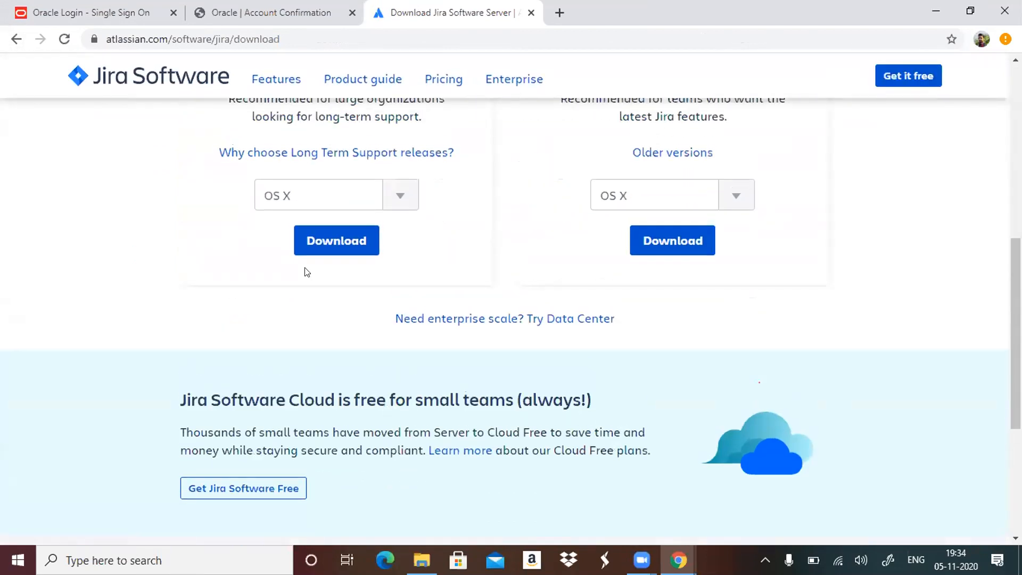
pyautogui.click(401, 251)
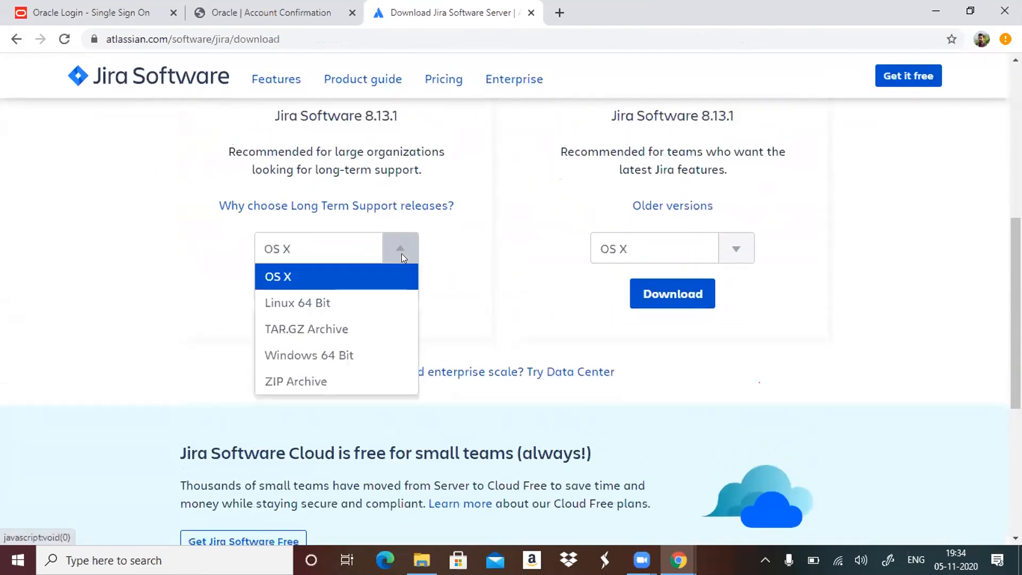
pyautogui.click(335, 354)
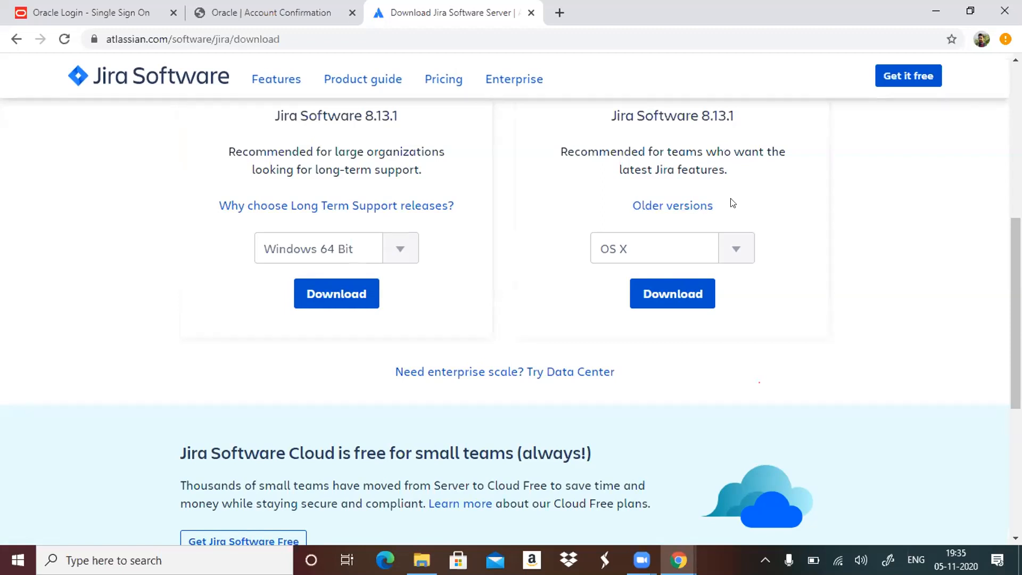
pyautogui.click(348, 293)
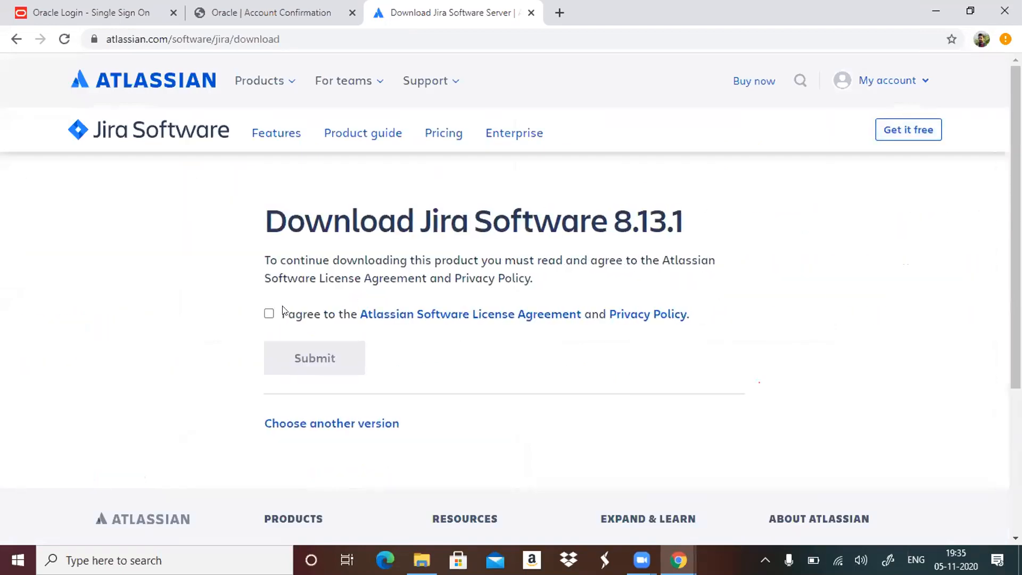
pyautogui.click(327, 369)
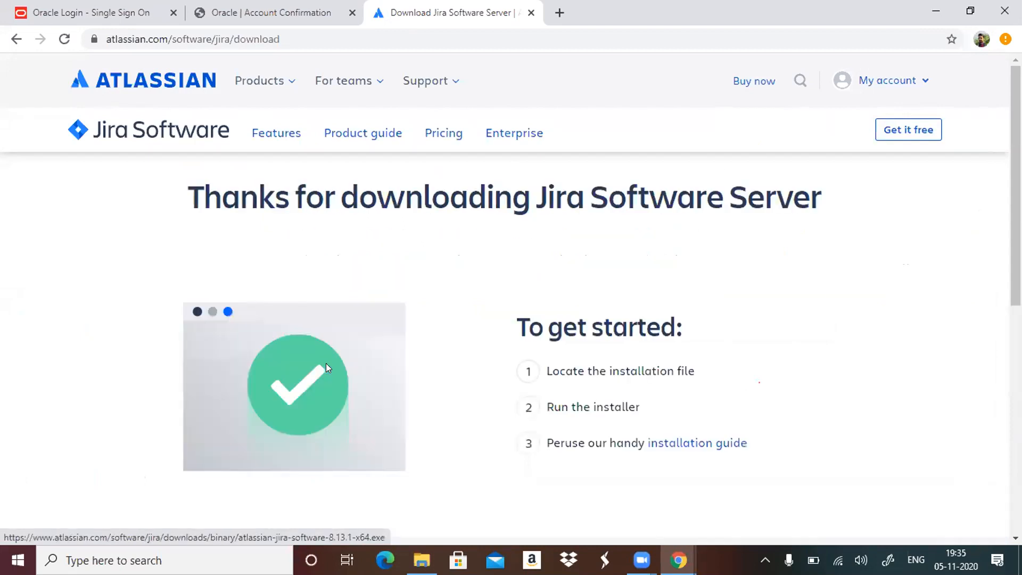
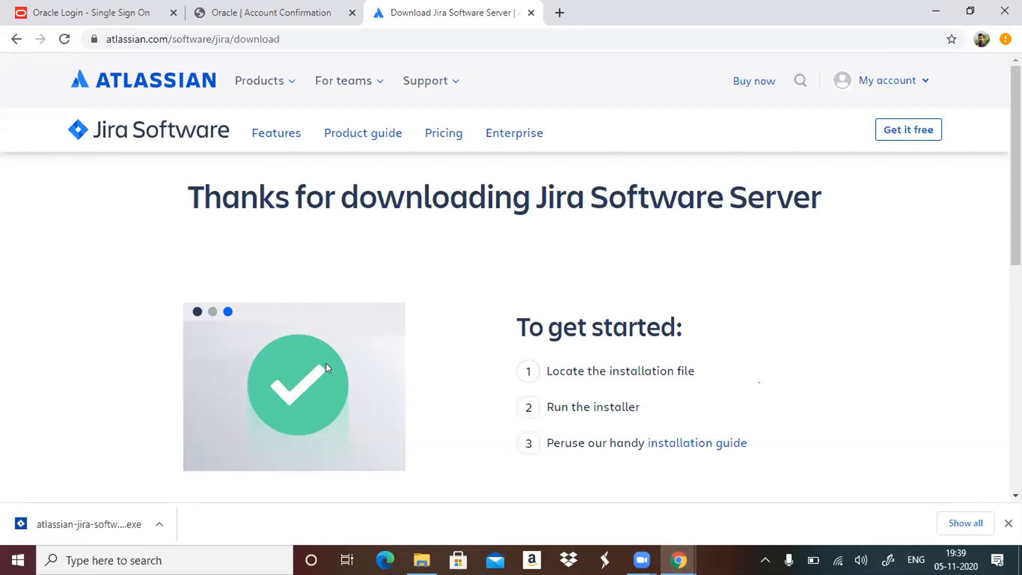
# Try to launch the newly downloaded Jira installer from the browser's downloads and show the desktop.
pyautogui.click(137, 519)
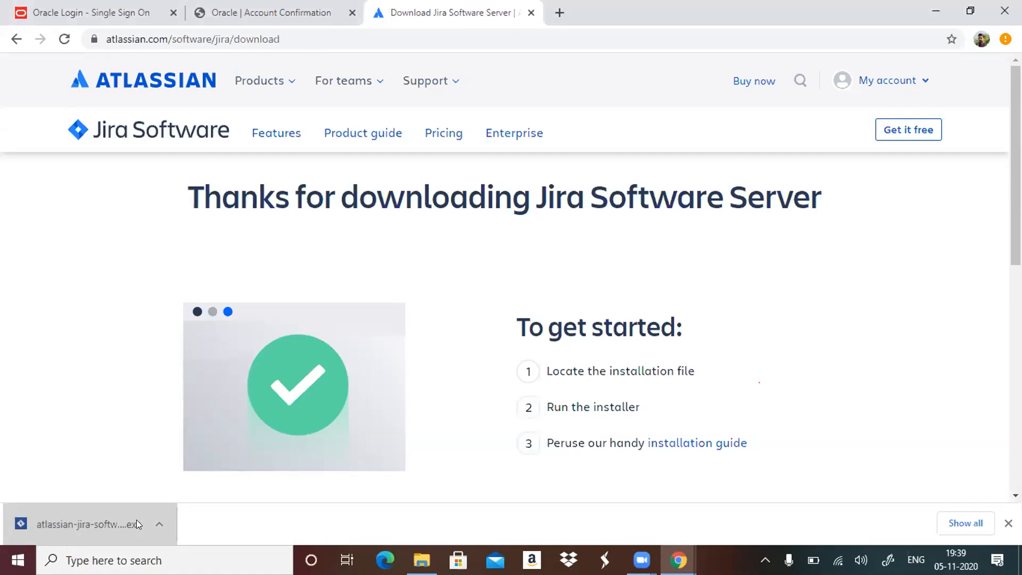
pyautogui.click(136, 520)
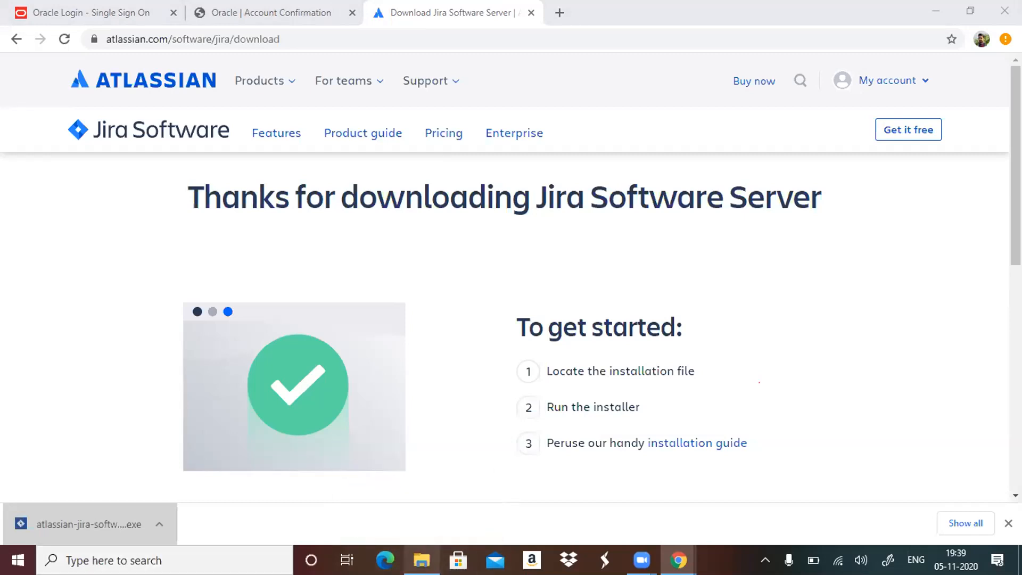
pyautogui.press('super+d')
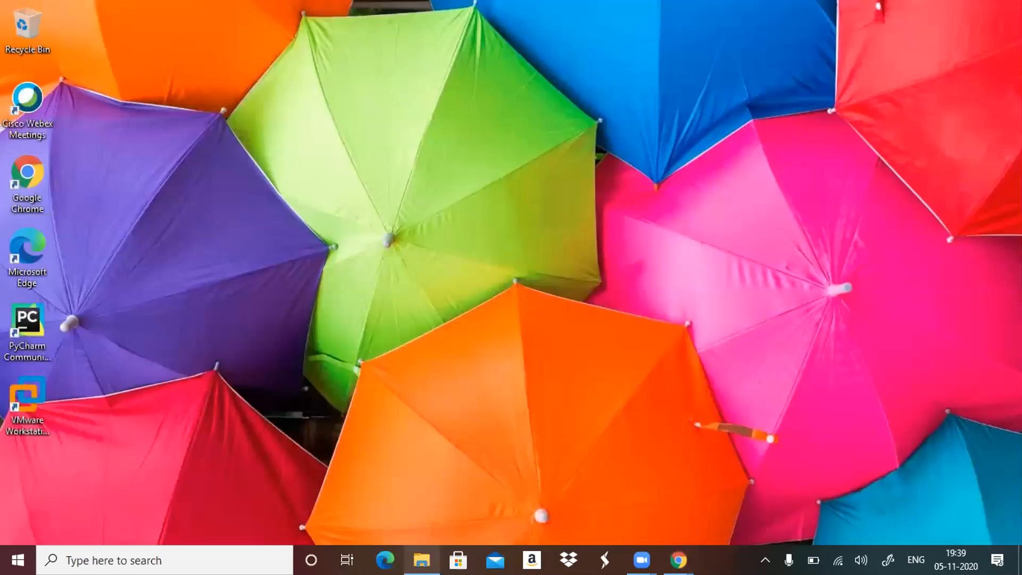
# Switch to File Explorer at the Downloads folder and try to launch atlassian-jira-software-8.13.1-x64 (1), repeating the attempt.
pyautogui.click(422, 560)
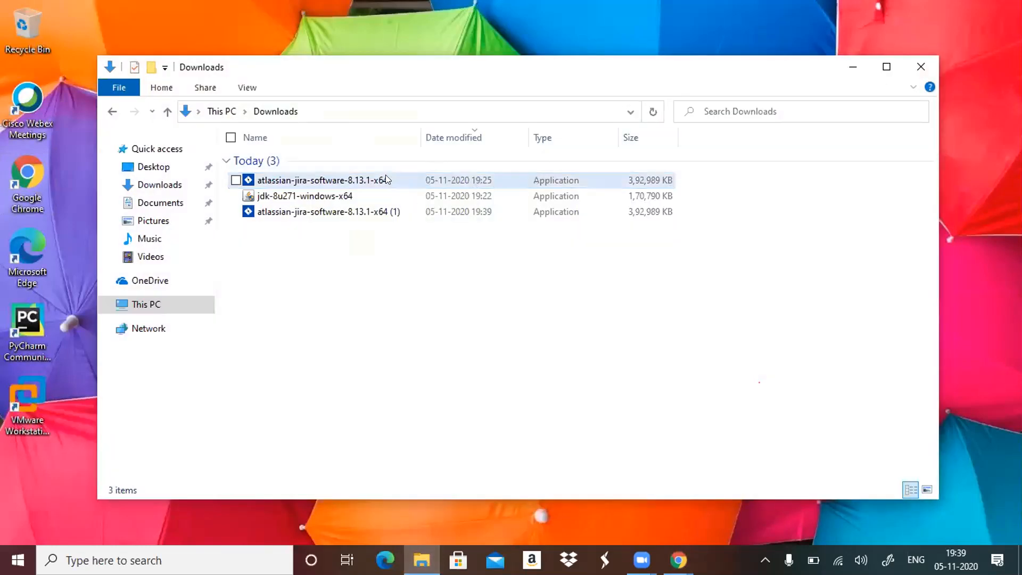
pyautogui.doubleClick(377, 212)
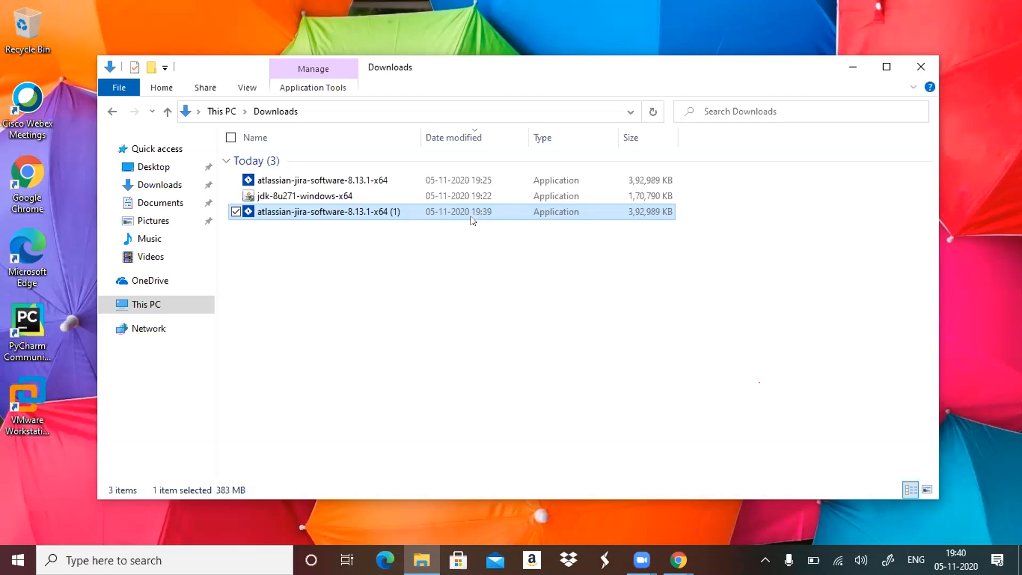
pyautogui.click(389, 310)
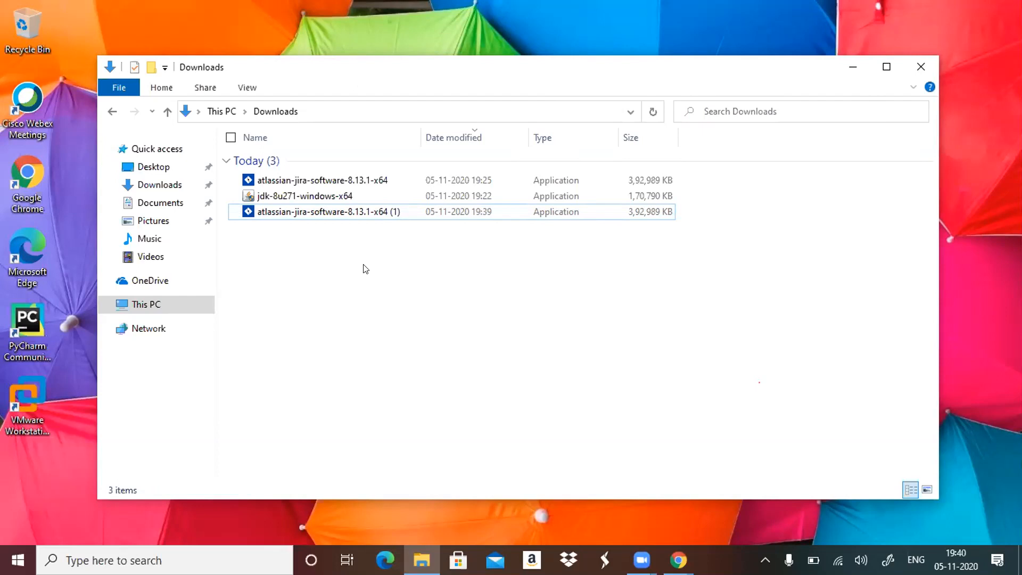
pyautogui.doubleClick(414, 211)
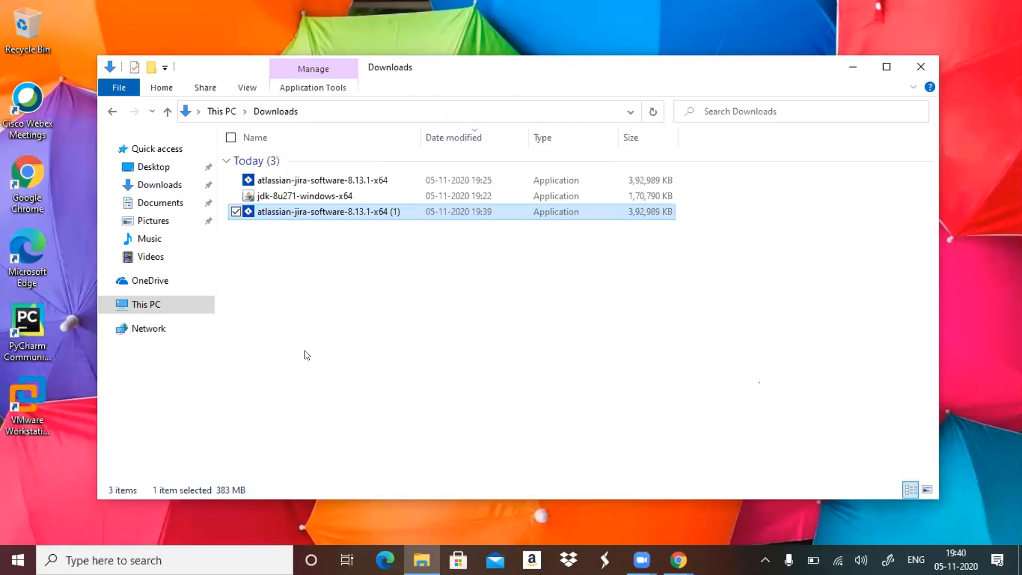
pyautogui.moveTo(641, 559)
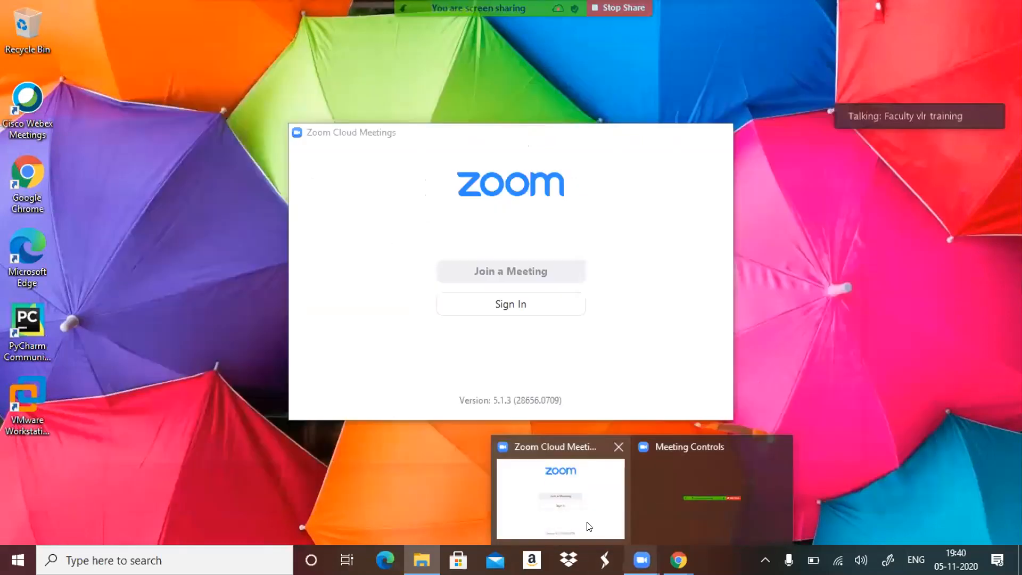
pyautogui.click(587, 522)
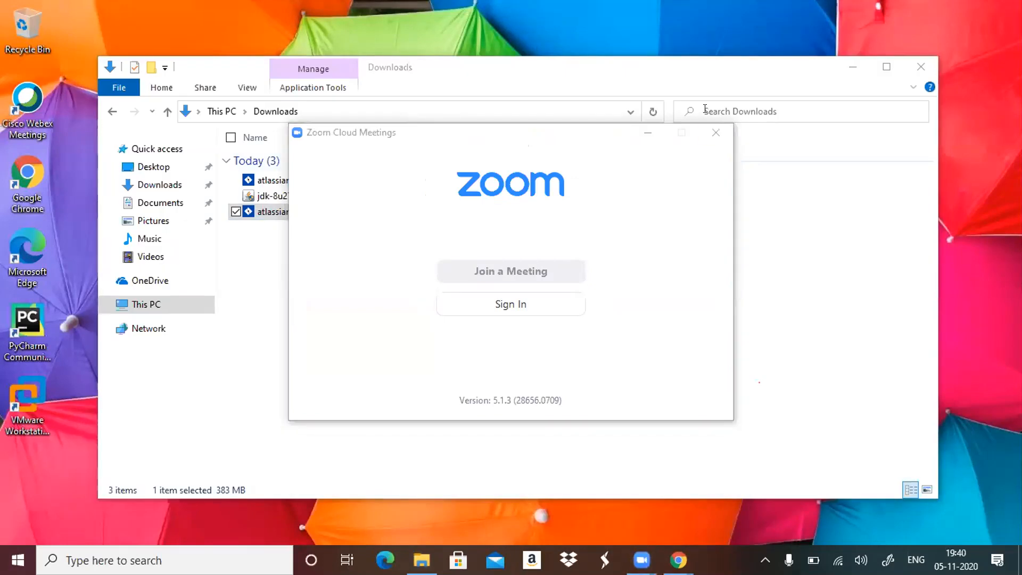
pyautogui.click(648, 131)
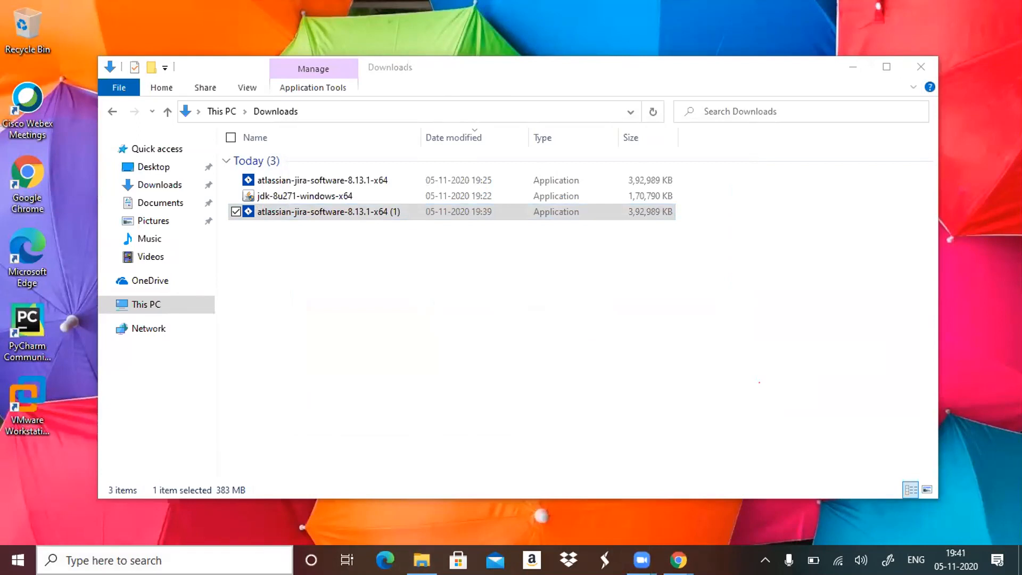
# Open Notepad, write the contact's e-mail address in a new blank document and select the whole address.
pyautogui.click(143, 561)
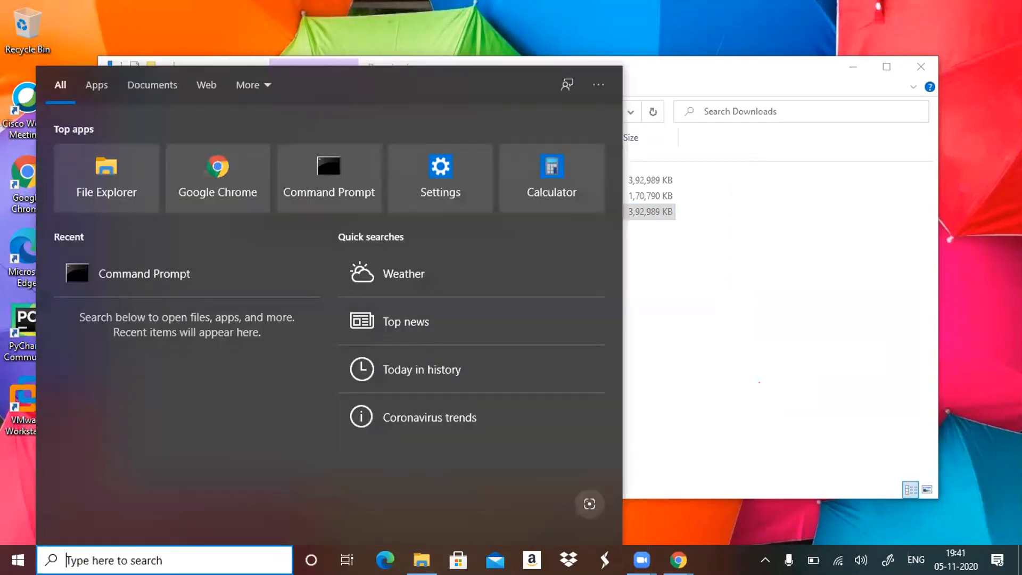
pyautogui.write('note')
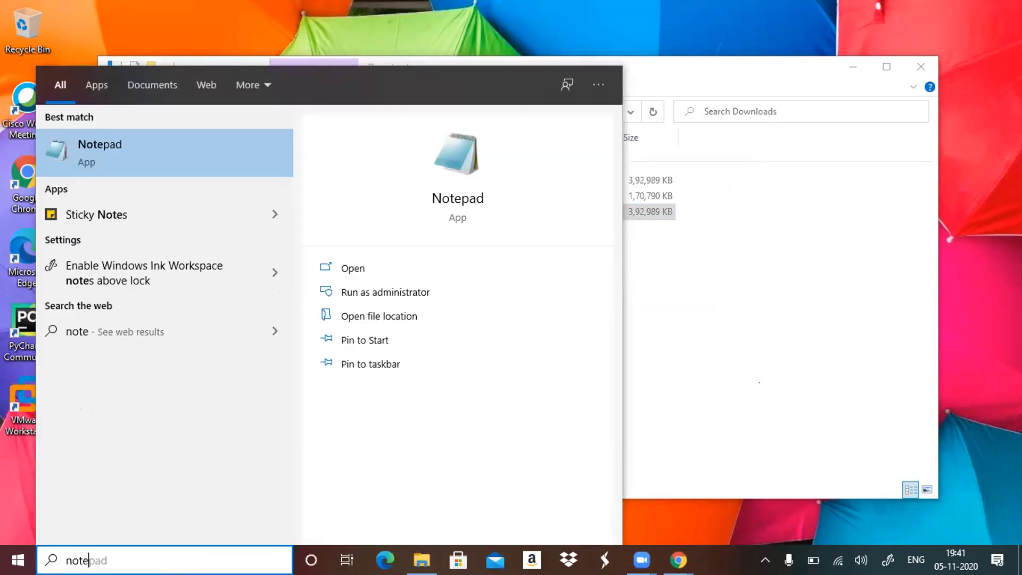
pyautogui.press('Return')
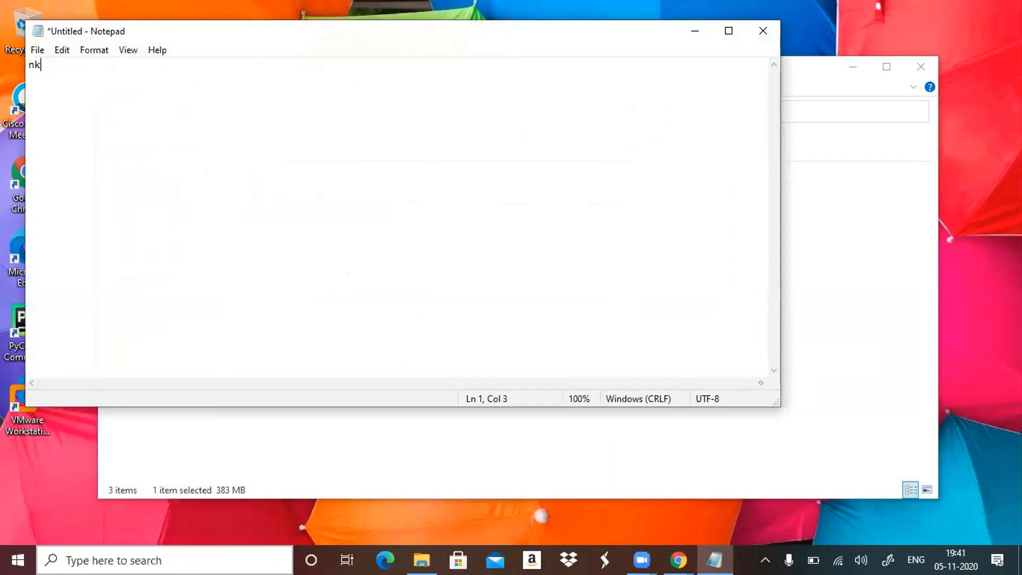
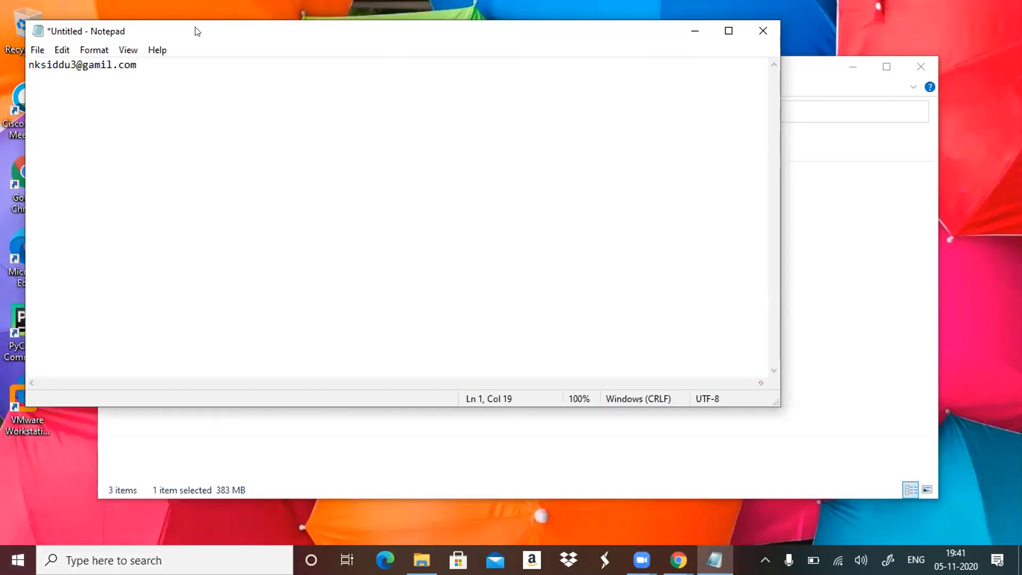
pyautogui.hotkey('shift', 'Left')
pyautogui.hotkey('shift', 'Left')
pyautogui.hotkey('shift', 'Left')
pyautogui.hotkey('shift', 'Left')
pyautogui.hotkey('shift', 'Left')
pyautogui.hotkey('shift', 'Left')
pyautogui.hotkey('shift', 'Left')
pyautogui.hotkey('shift', 'Left')
pyautogui.hotkey('shift', 'Left')
pyautogui.hotkey('shift', 'Left')
pyautogui.hotkey('shift', 'Left')
pyautogui.hotkey('shift', 'Left')
pyautogui.hotkey('shift', 'Left')
pyautogui.hotkey('shift', 'Left')
pyautogui.hotkey('shift', 'Left')
pyautogui.hotkey('shift', 'Left')
pyautogui.hotkey('shift', 'Left')
pyautogui.hotkey('shift', 'Left')
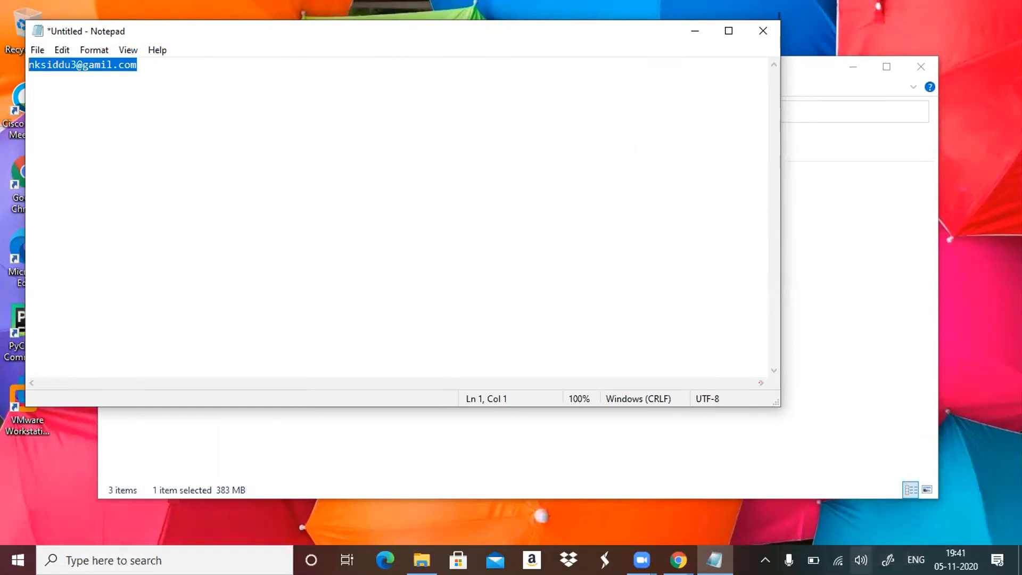
# Try to join the Wi-Fi network vivo 1938 with automatic connection, entering the network security key, and dismiss the network list.
pyautogui.click(838, 559)
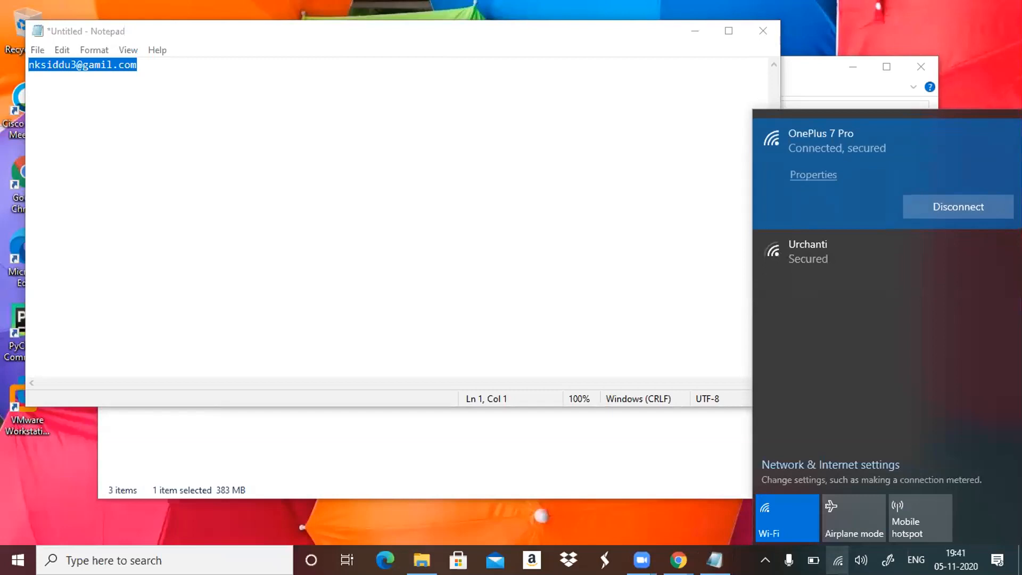
pyautogui.click(937, 250)
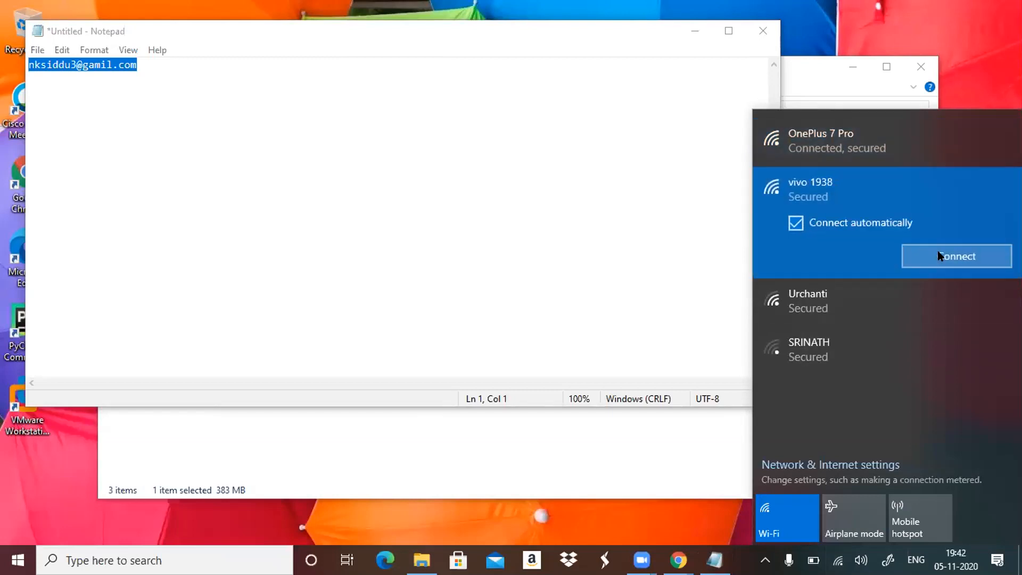
pyautogui.click(937, 256)
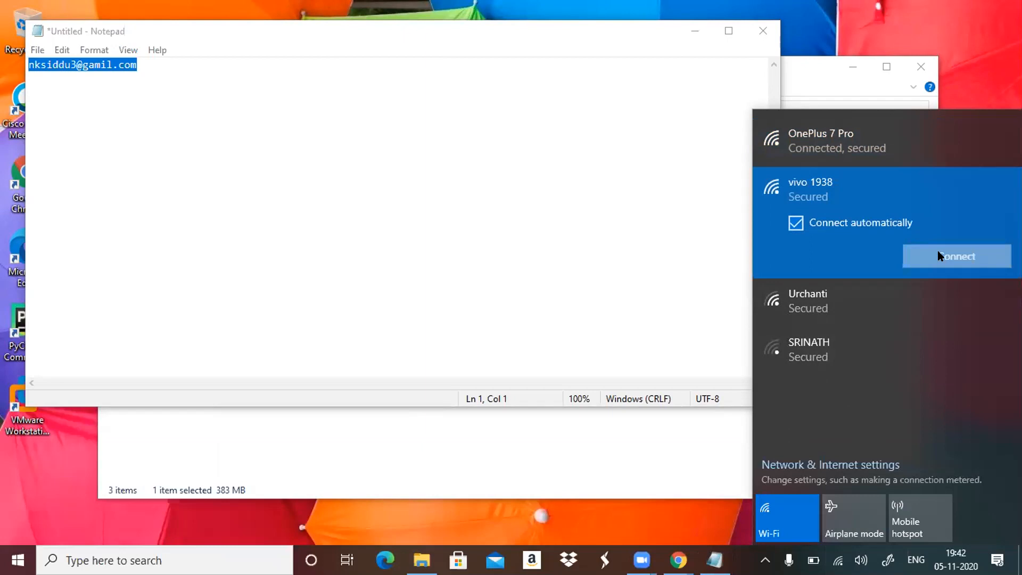
pyautogui.click(940, 256)
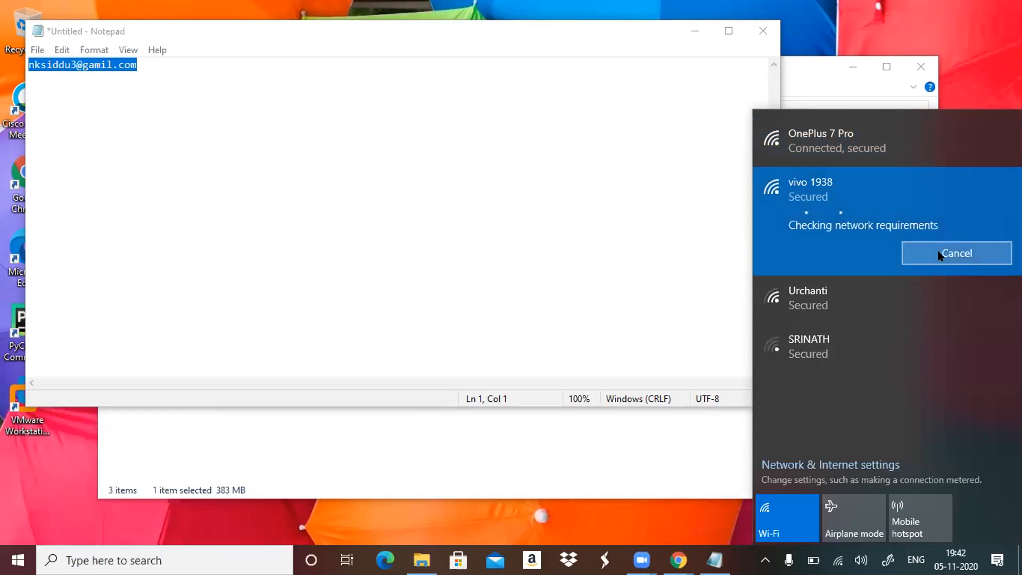
pyautogui.write('1••••••')
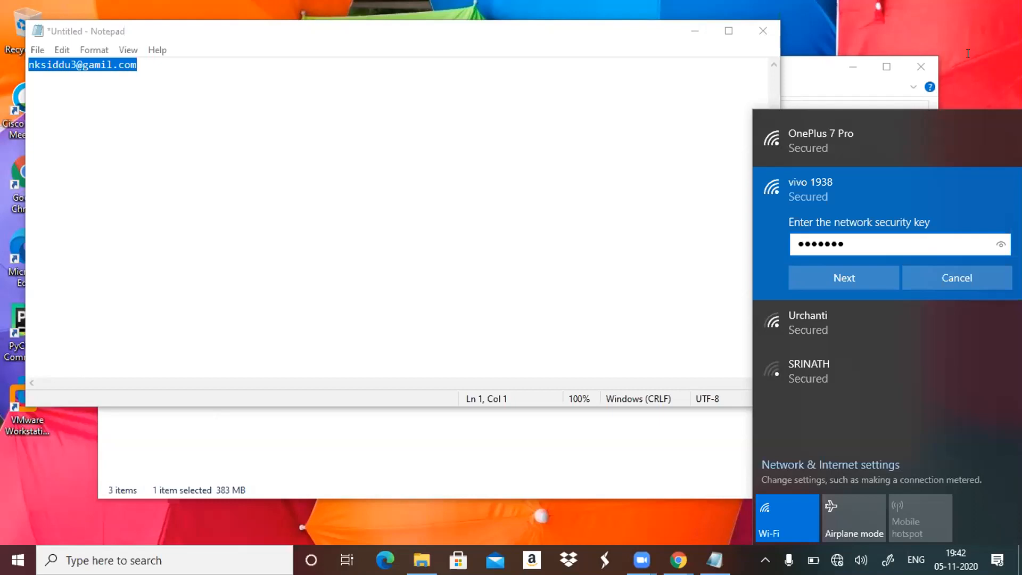
pyautogui.click(968, 53)
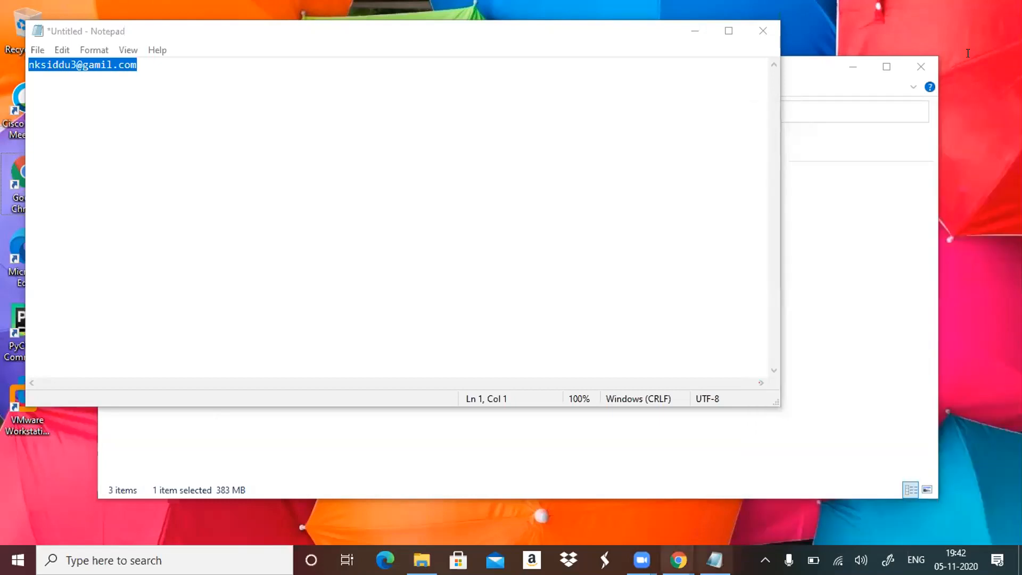
# Switch to the Chrome window with the Gmail inbox and maximize it.
pyautogui.moveTo(642, 560)
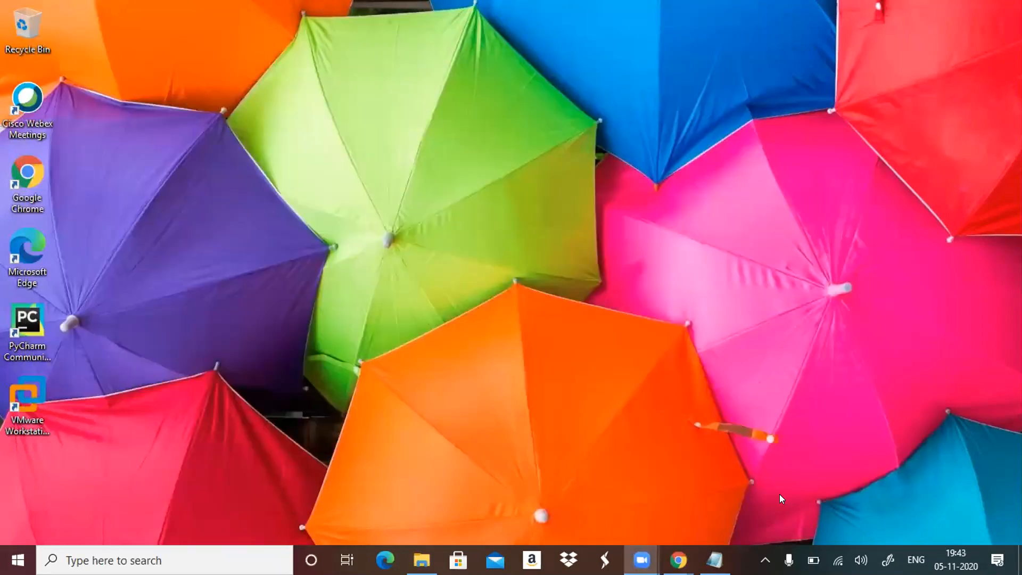
pyautogui.click(678, 560)
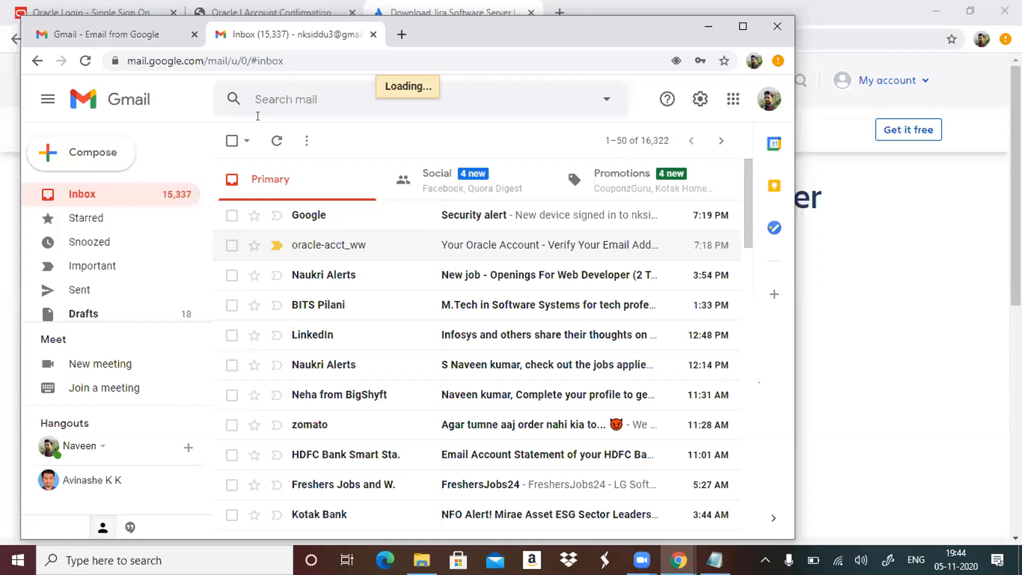
pyautogui.press('super+Up')
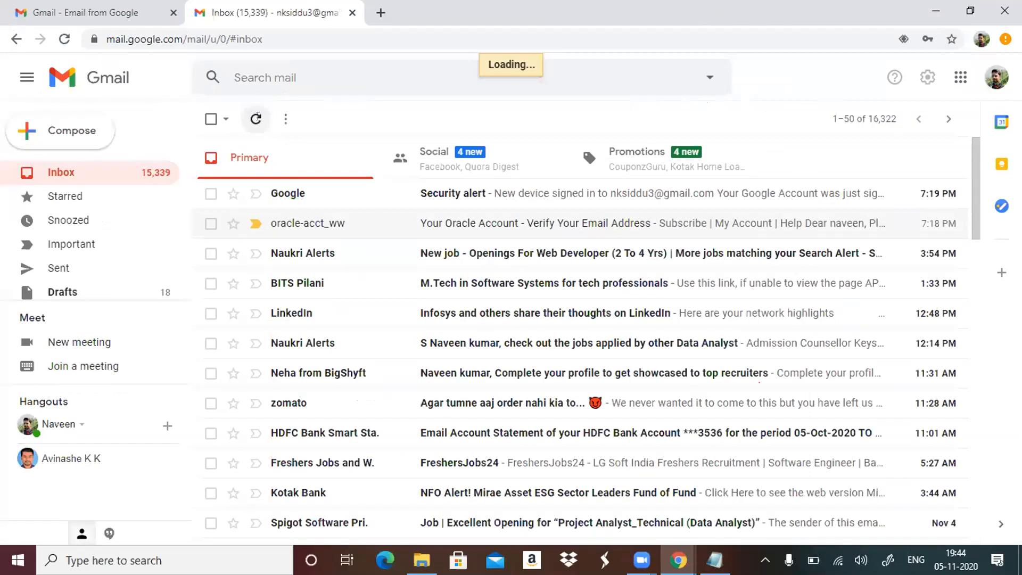
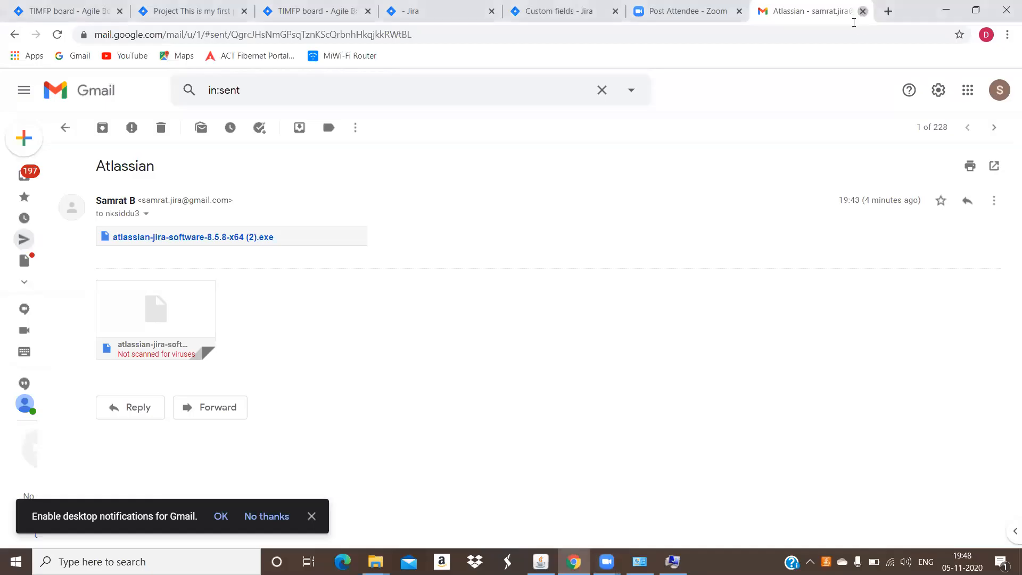
# Switch to the browser page with the TIMFP board backlog and reload it.
pyautogui.click(860, 11)
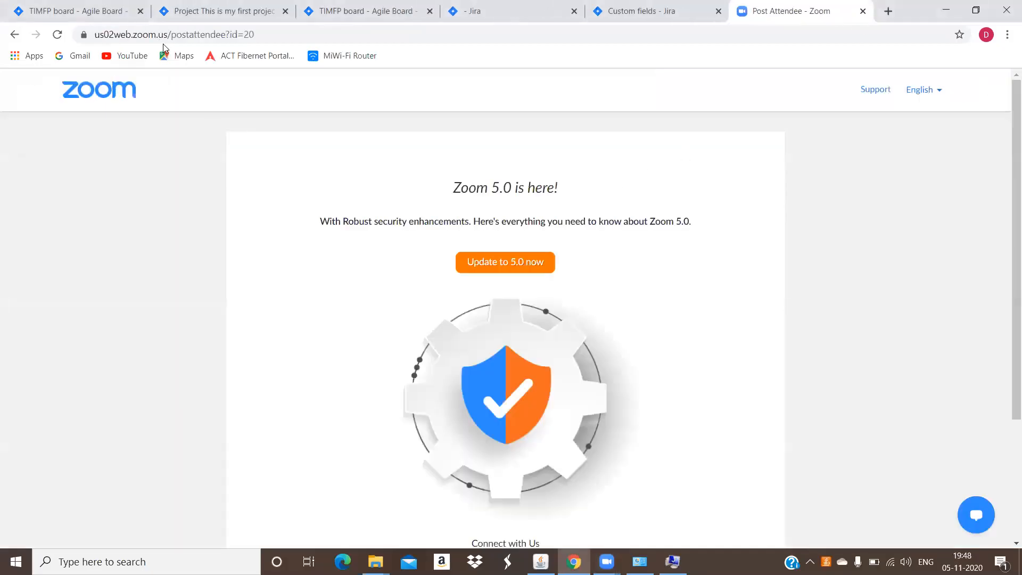
pyautogui.click(101, 10)
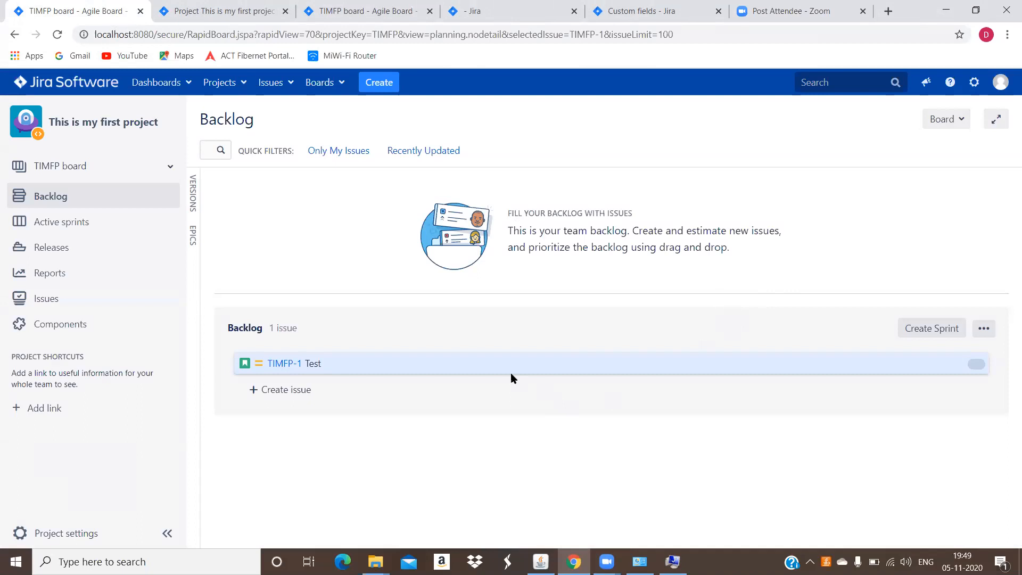
pyautogui.click(241, 84)
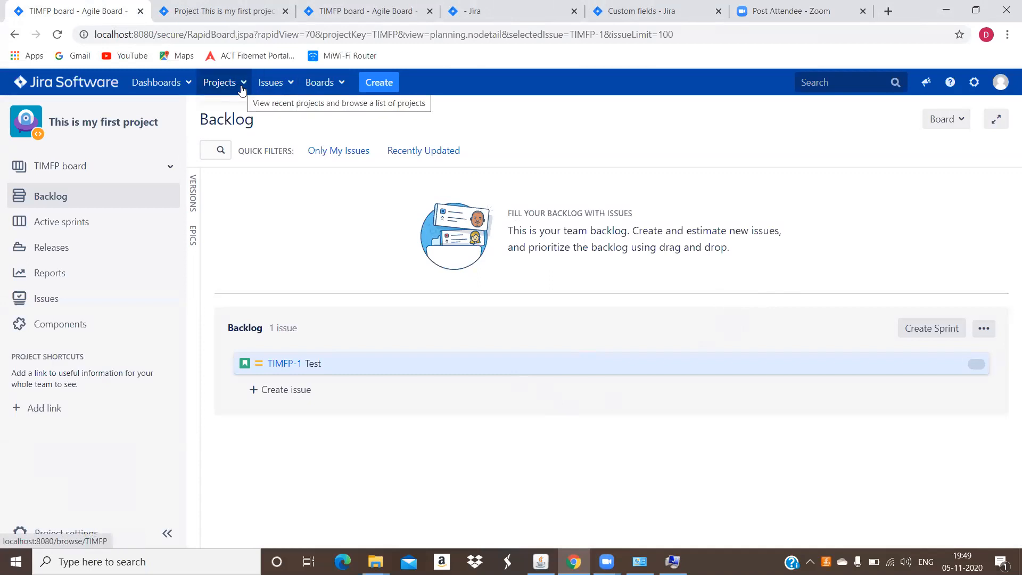
pyautogui.click(244, 88)
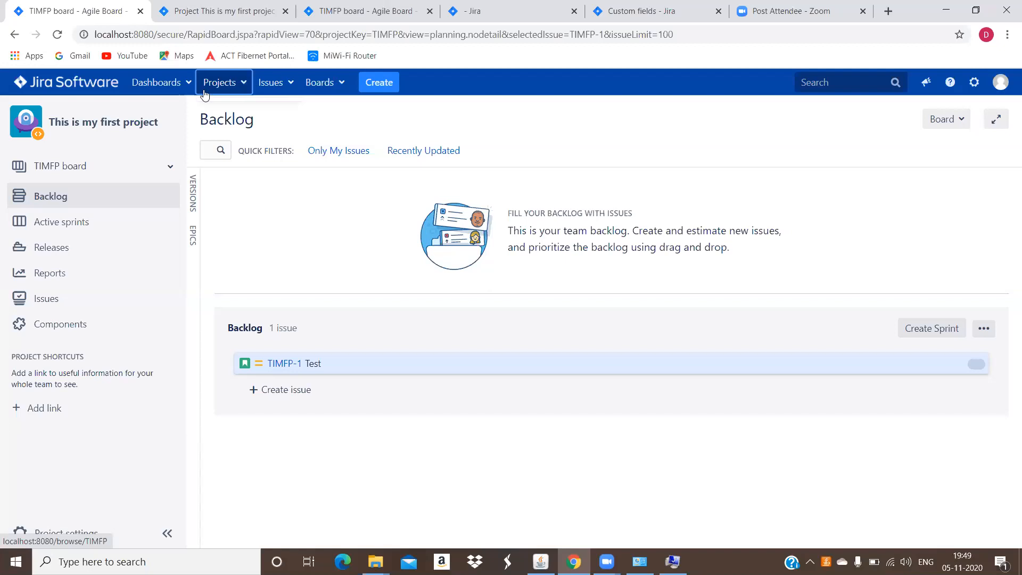
pyautogui.click(57, 34)
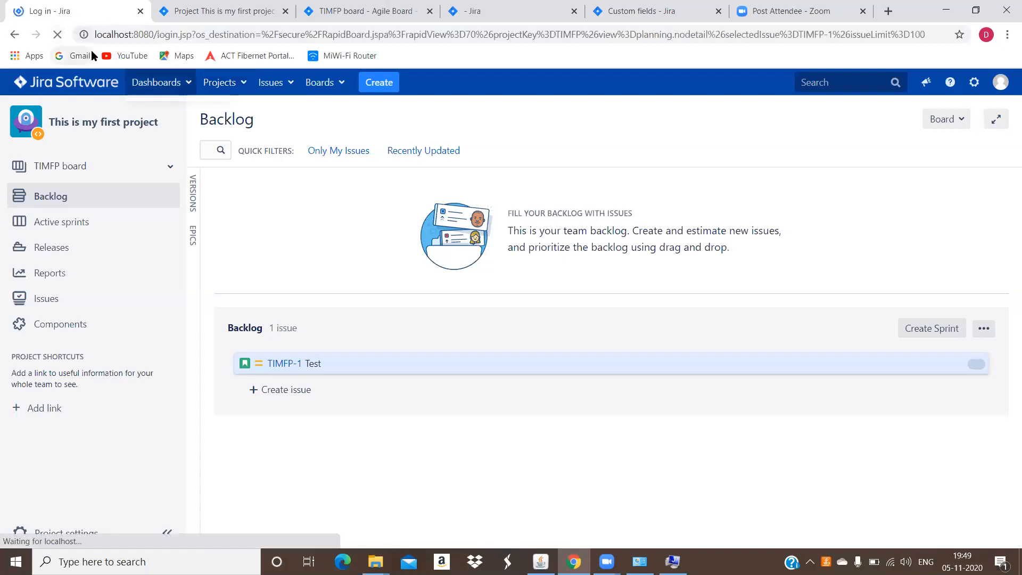
# Log in to Jira with the administrator username and the account password.
pyautogui.click(453, 220)
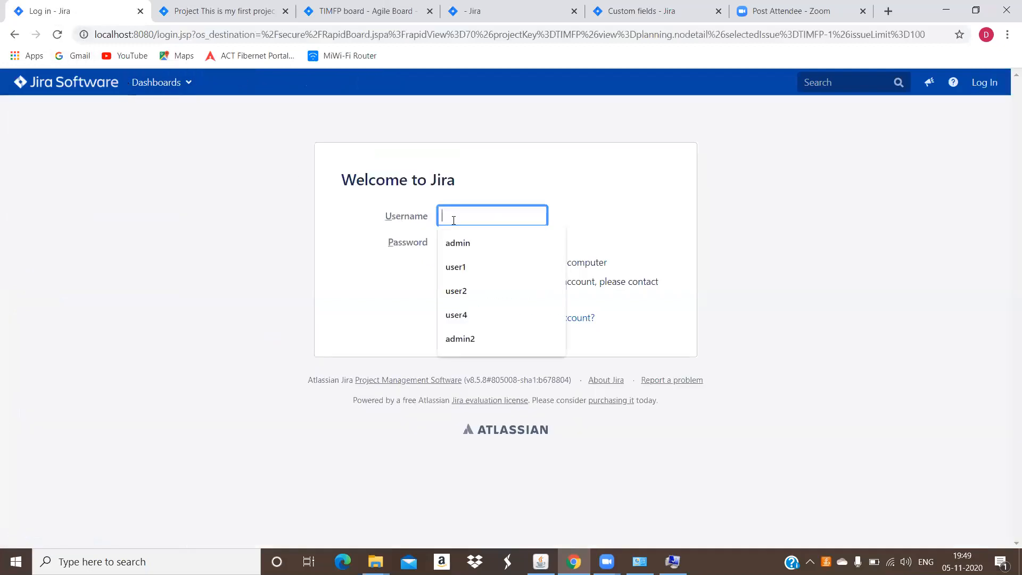
pyautogui.click(467, 244)
pyautogui.click(465, 245)
pyautogui.write('admin')
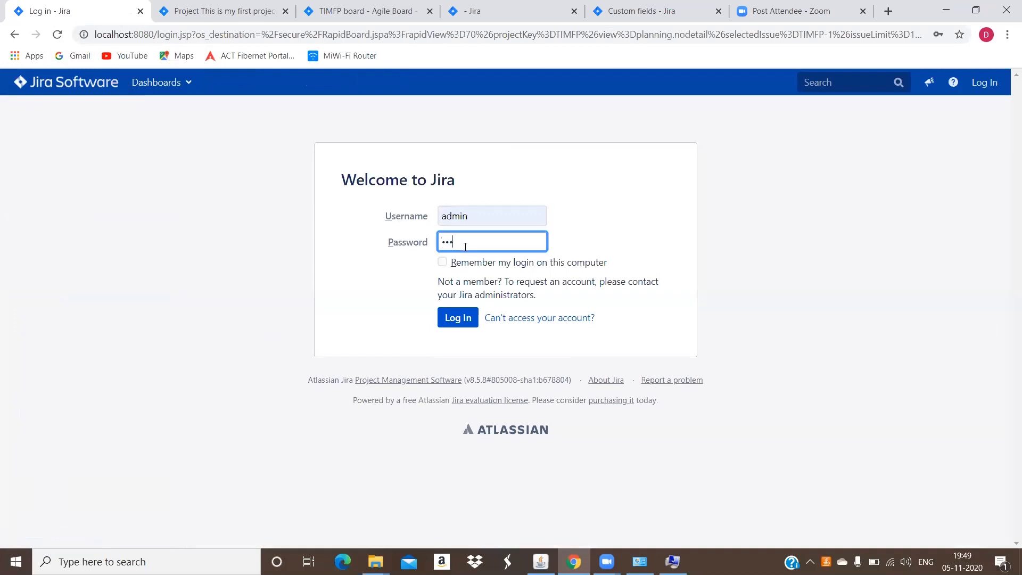
pyautogui.press('Return')
# Close the extra project and TIMFP board pages, the Environment Variables and System Properties windows, and dismiss the password warning.
pyautogui.click(284, 11)
pyautogui.click(284, 11)
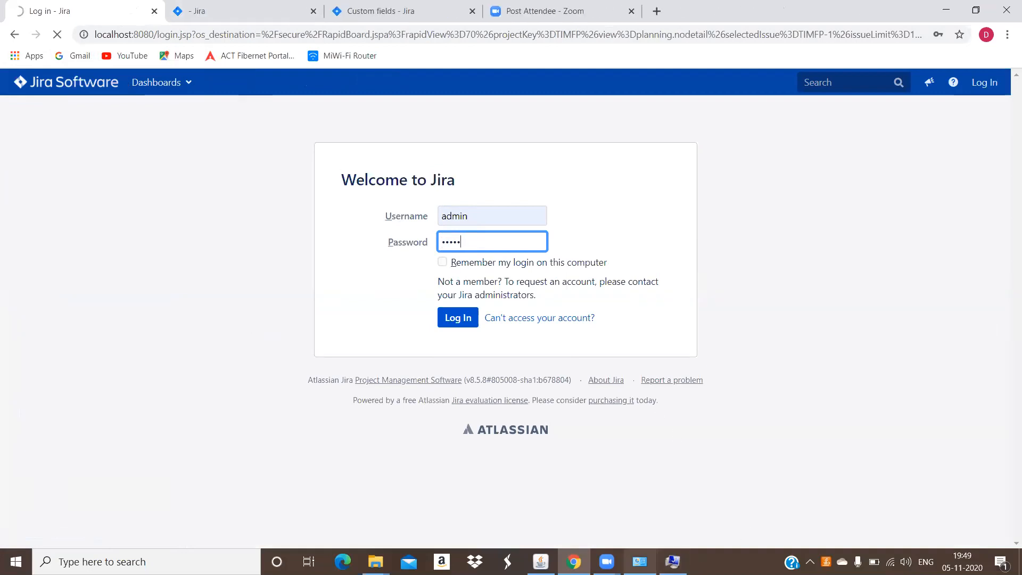
pyautogui.click(673, 561)
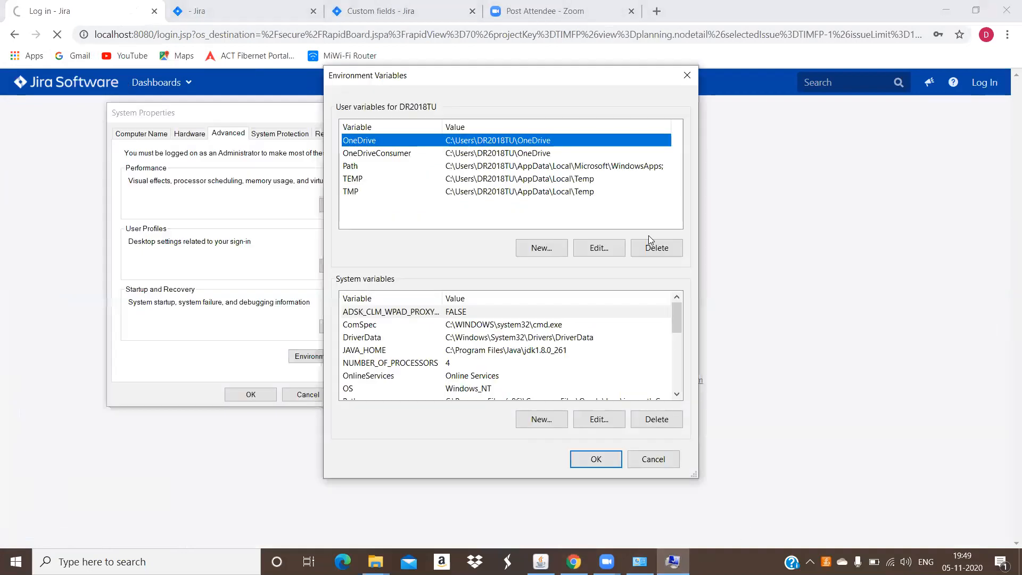
pyautogui.click(688, 76)
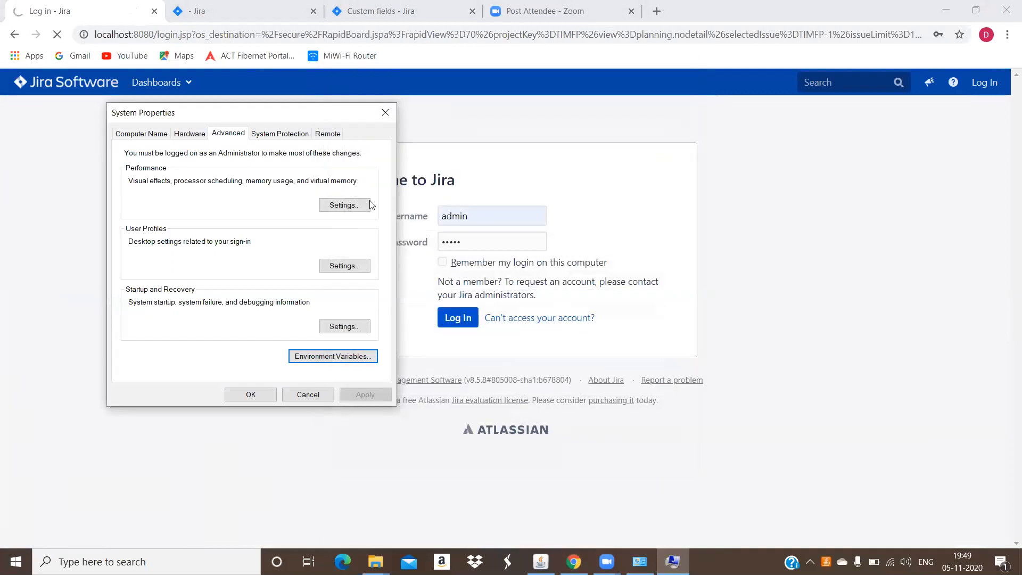
pyautogui.click(382, 110)
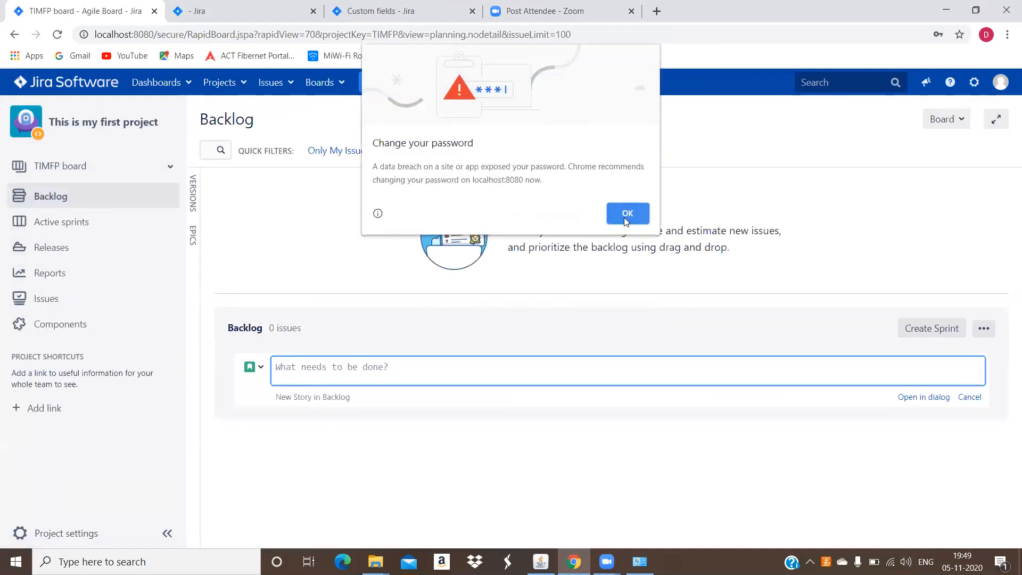
pyautogui.press('Escape')
# Start creating a project with the Scrum software development template, highlight its issue types and accept the template.
pyautogui.click(235, 82)
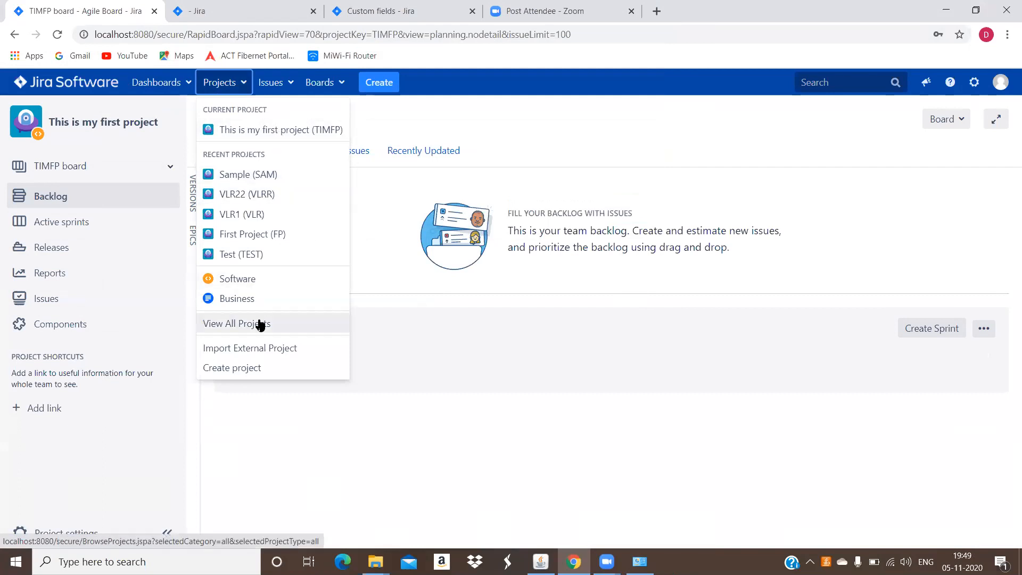
pyautogui.click(253, 366)
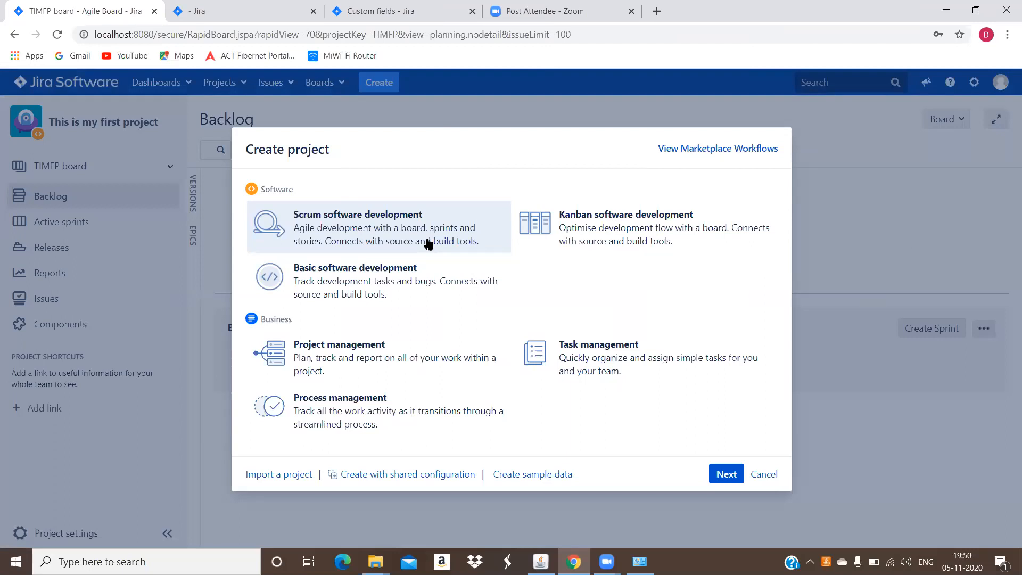
pyautogui.click(727, 475)
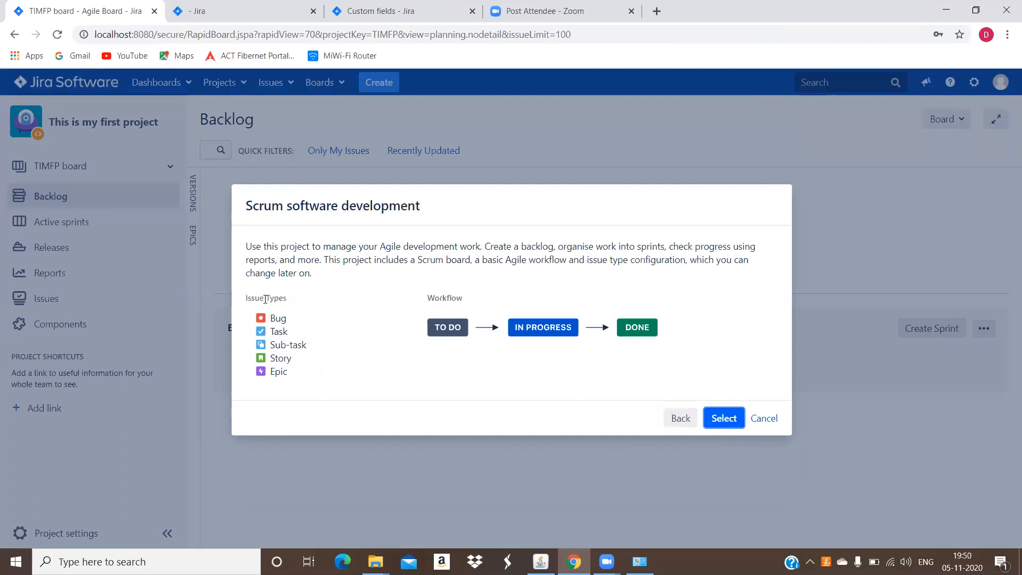
pyautogui.moveTo(266, 307); pyautogui.dragTo(306, 369)
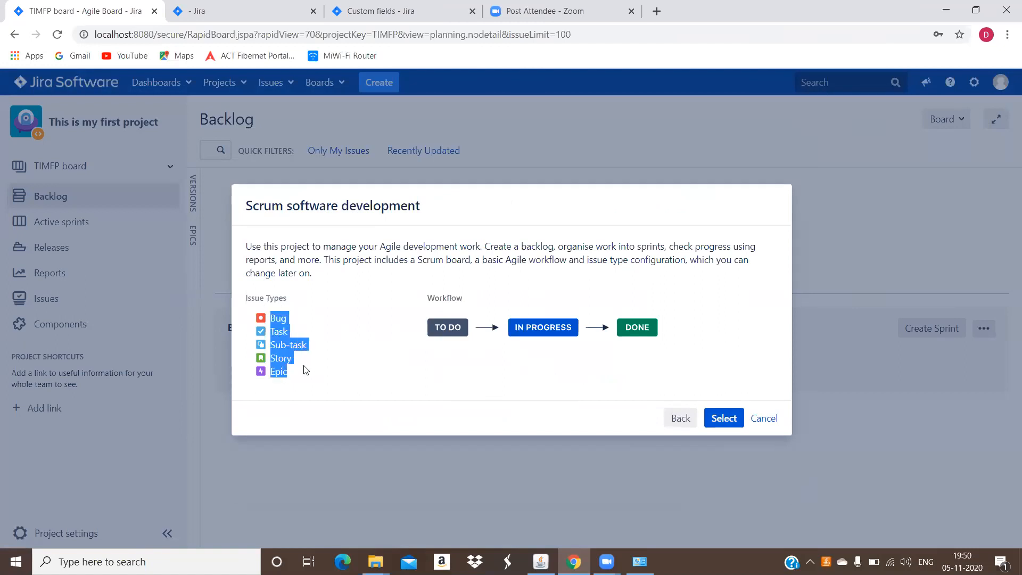
pyautogui.click(294, 317)
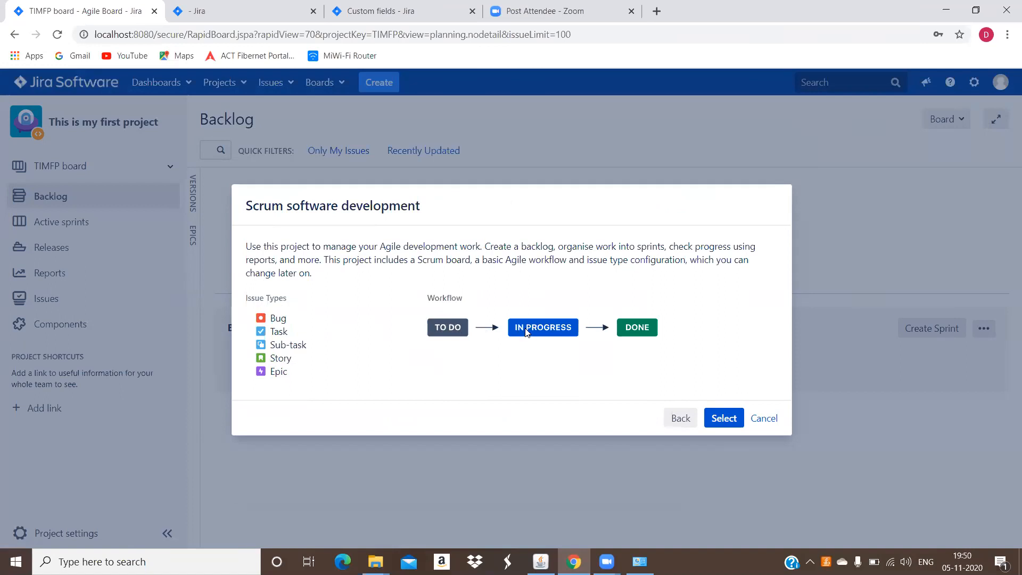
pyautogui.click(724, 417)
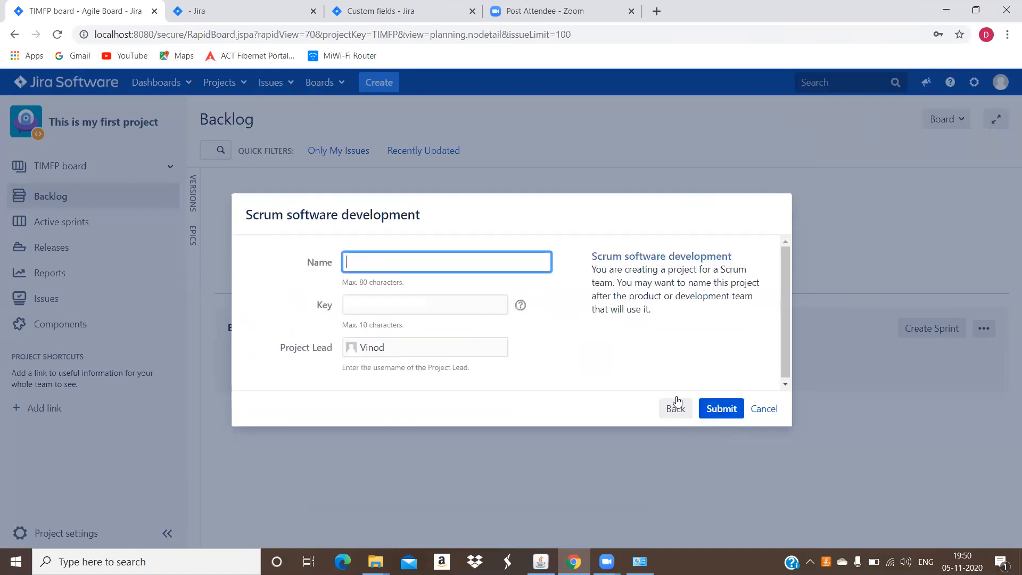
# Name the project Myproject and highlight its key and name for comparison.
pyautogui.click(427, 262)
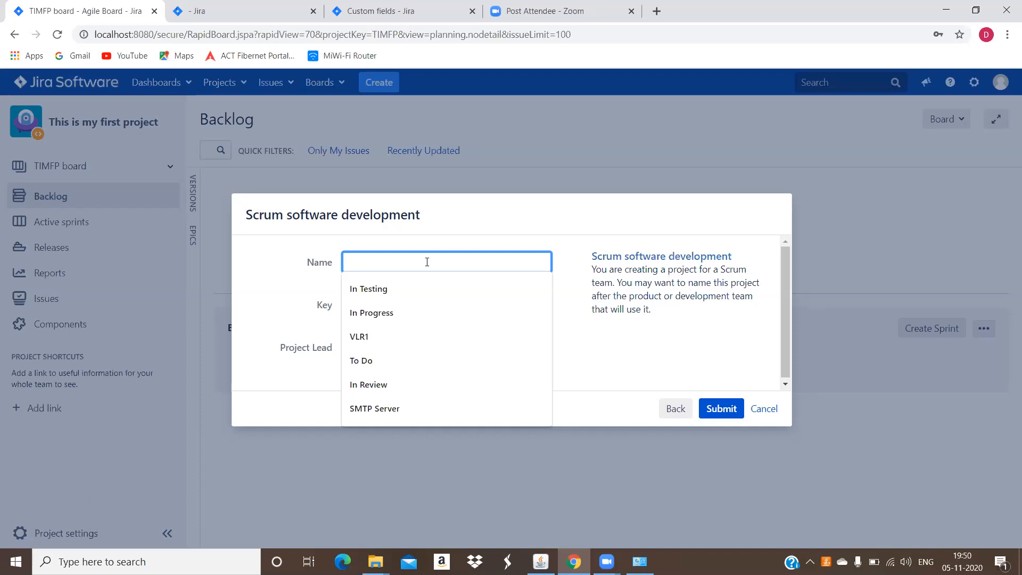
pyautogui.write('My')
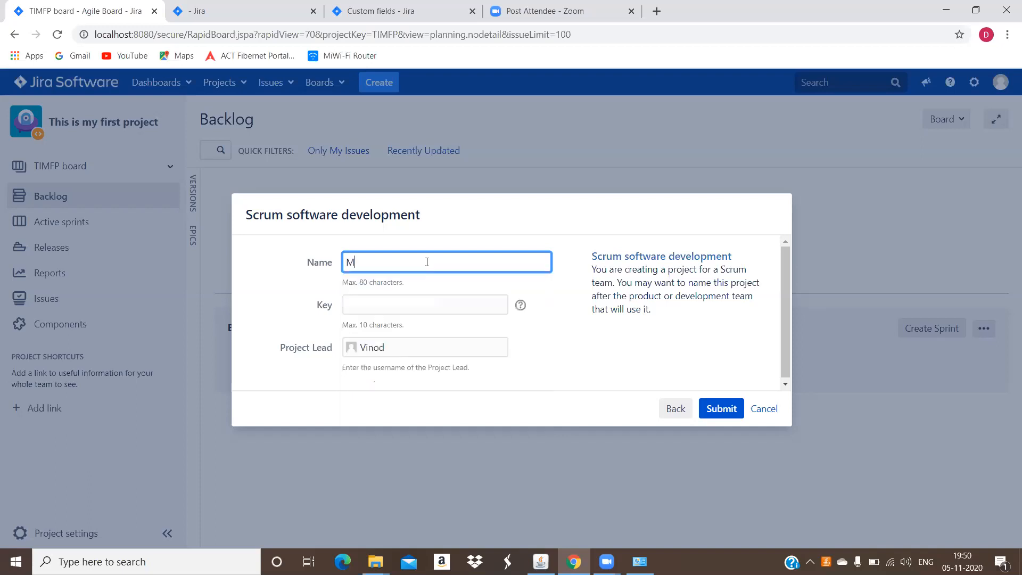
pyautogui.write('project')
pyautogui.moveTo(385, 302); pyautogui.dragTo(342, 316)
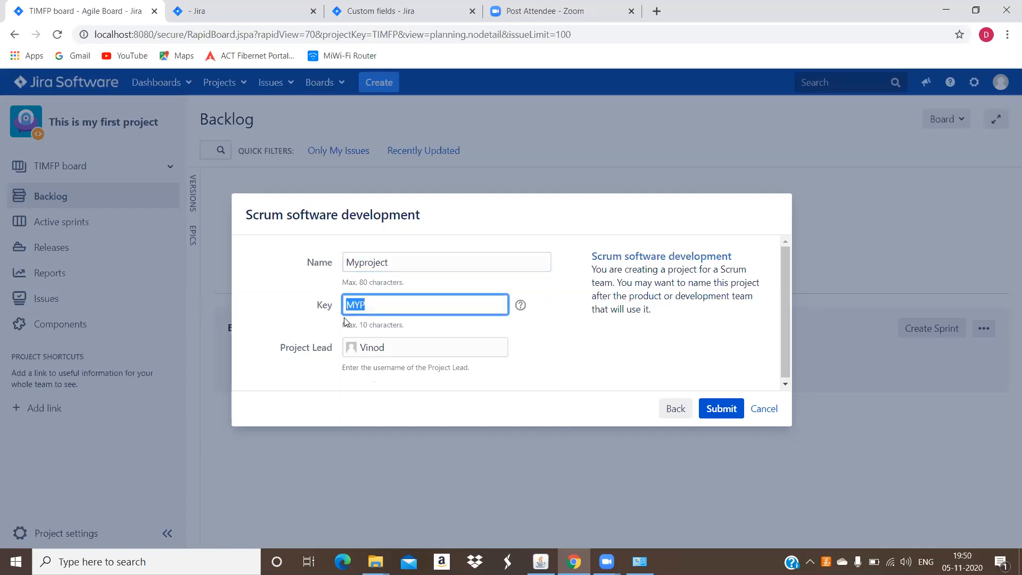
pyautogui.click(339, 308)
pyautogui.moveTo(339, 308); pyautogui.dragTo(324, 306)
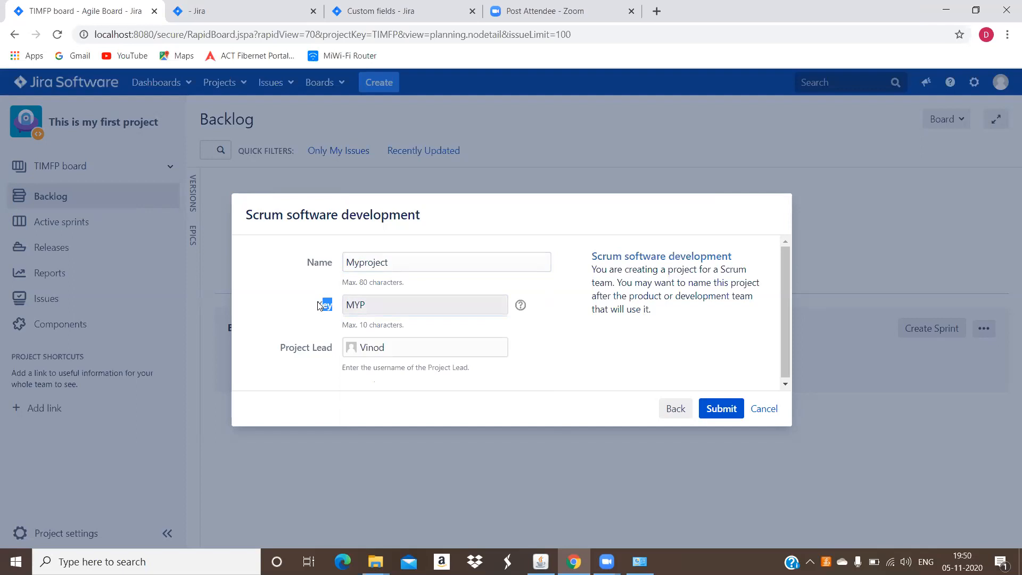
pyautogui.moveTo(360, 305); pyautogui.dragTo(339, 301)
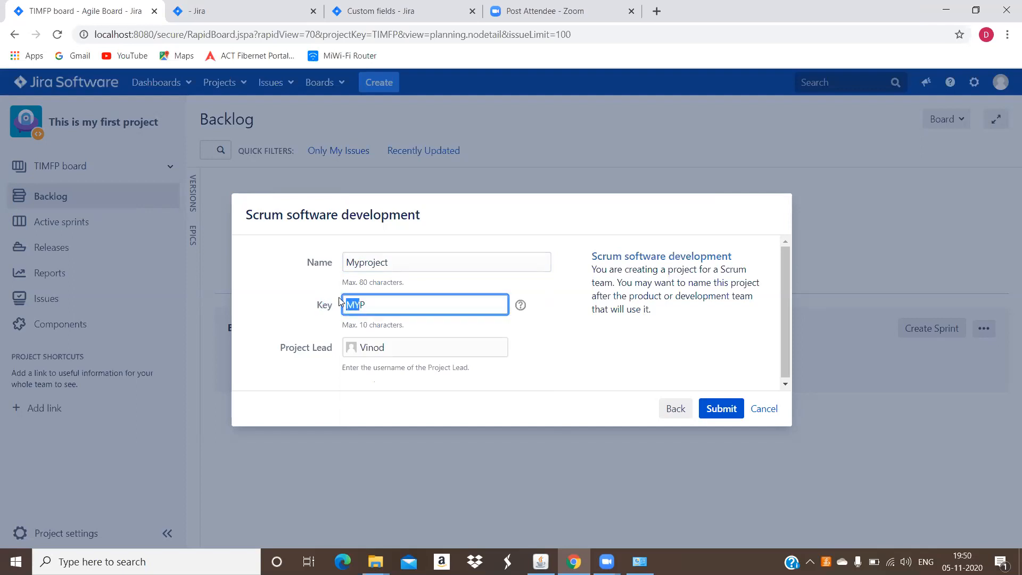
pyautogui.click(393, 262)
pyautogui.moveTo(392, 262); pyautogui.dragTo(342, 256)
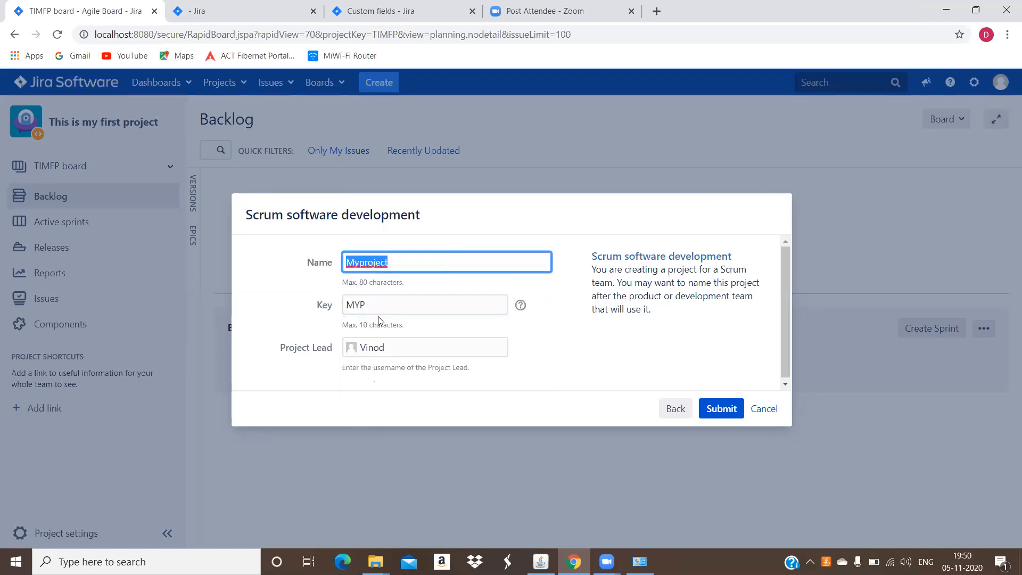
pyautogui.click(368, 306)
pyautogui.moveTo(368, 306); pyautogui.dragTo(344, 301)
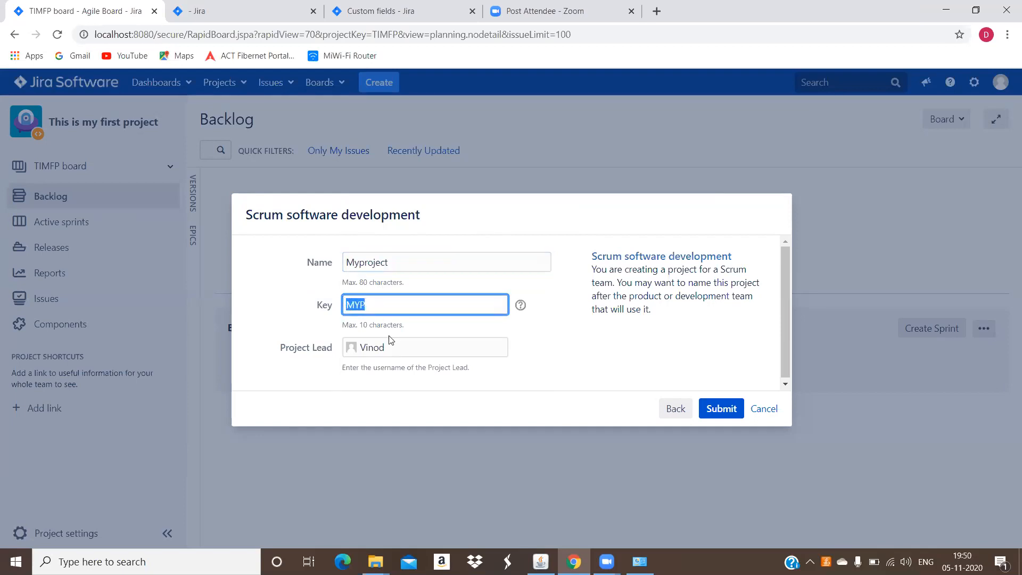
# Try editing the end of the project key MYP, re-entering the P and removing an extra R.
pyautogui.click(380, 307)
pyautogui.press('BackSpace')
pyautogui.write('P')
pyautogui.write('R')
pyautogui.press('BackSpace')
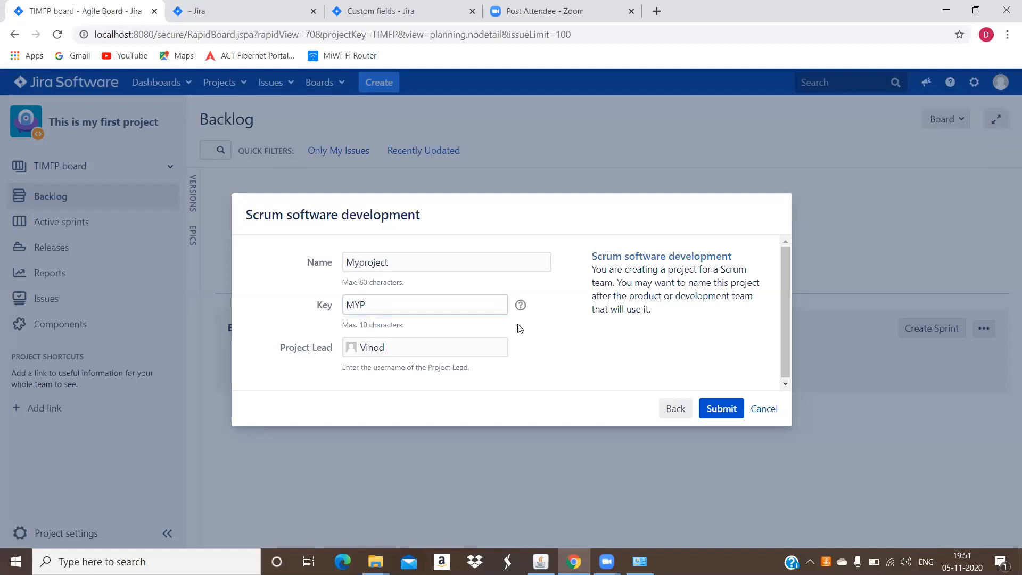
# Change the project name to MyprojectA and the key to MYPAA, and cancel the project creation.
pyautogui.click(403, 259)
pyautogui.write('A')
pyautogui.click(387, 301)
pyautogui.write('AA')
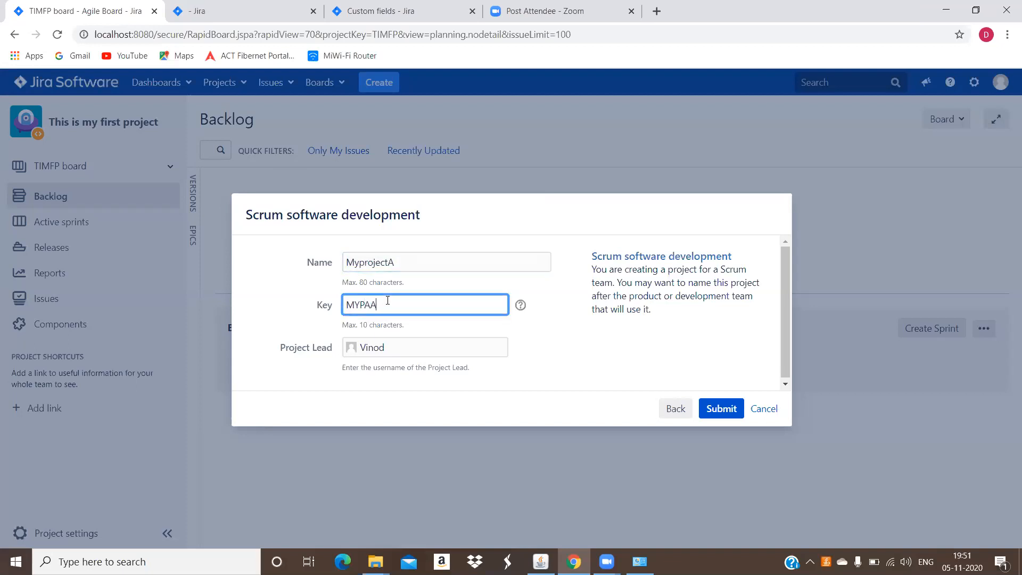
pyautogui.click(507, 332)
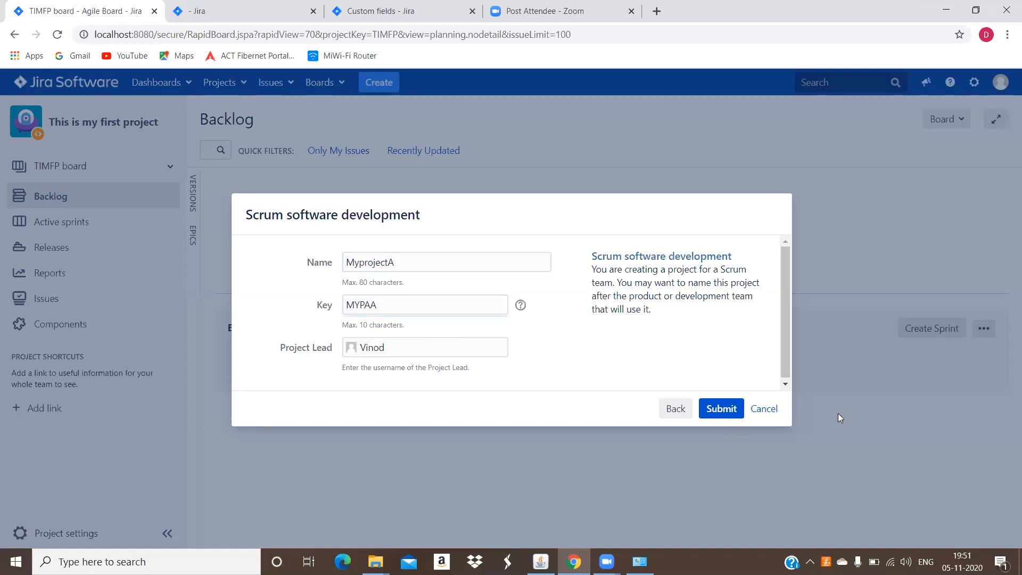
pyautogui.click(764, 410)
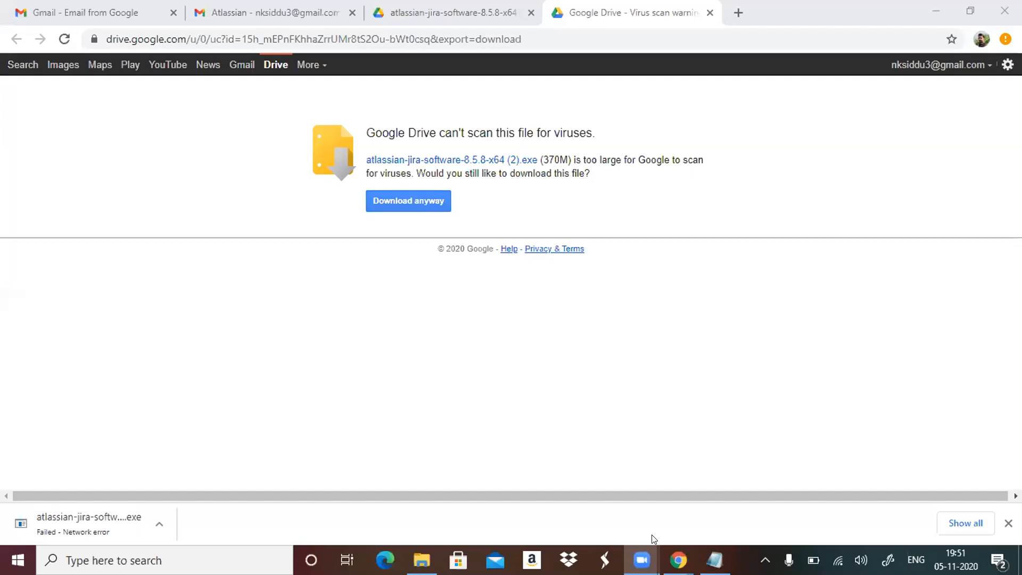
# Switch to the Chrome window with the Google Drive virus scan notice and download atlassian-jira-software-8.5.8-x64 (2).exe anyway.
pyautogui.moveTo(688, 556)
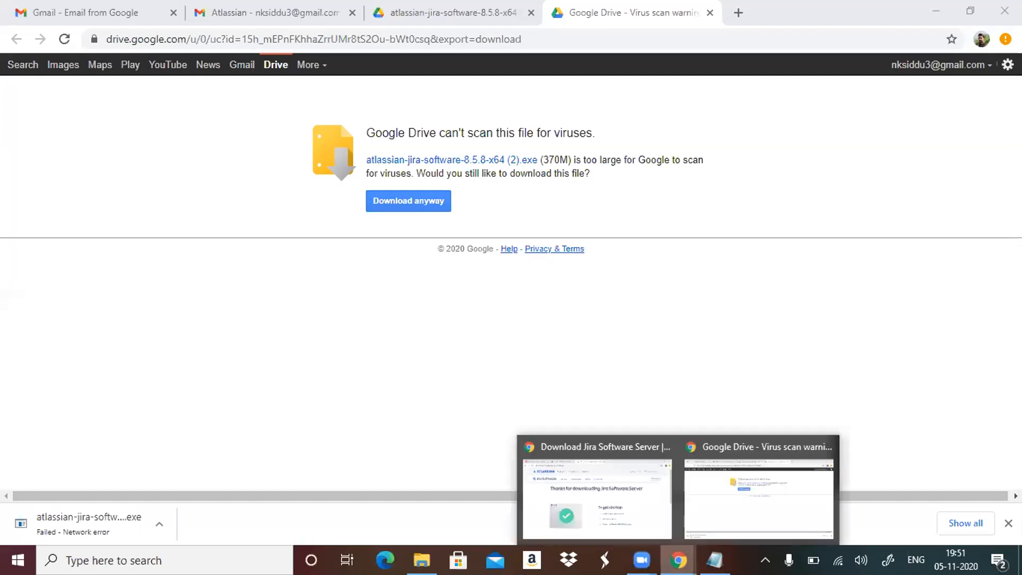
pyautogui.click(748, 521)
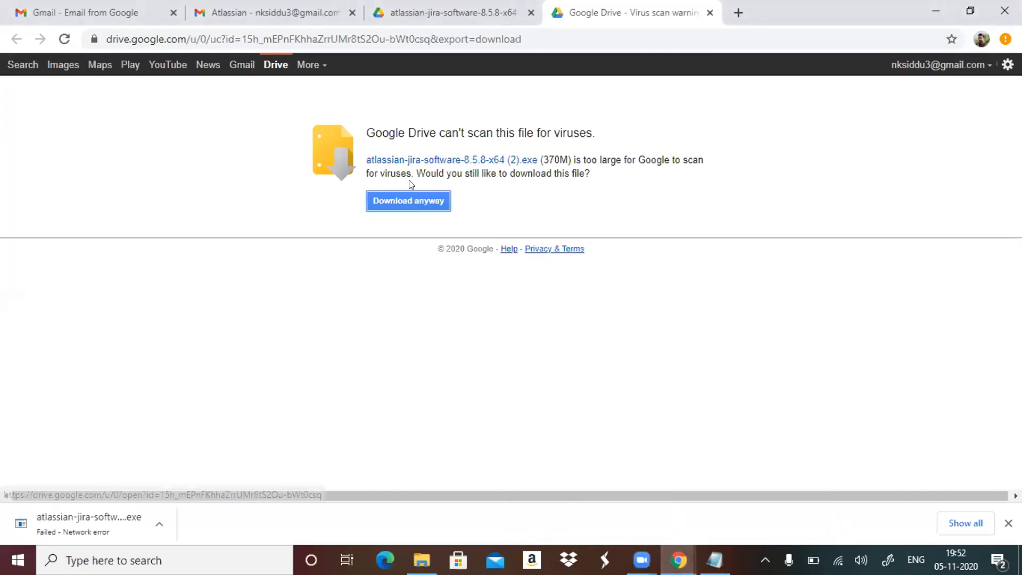
pyautogui.click(424, 195)
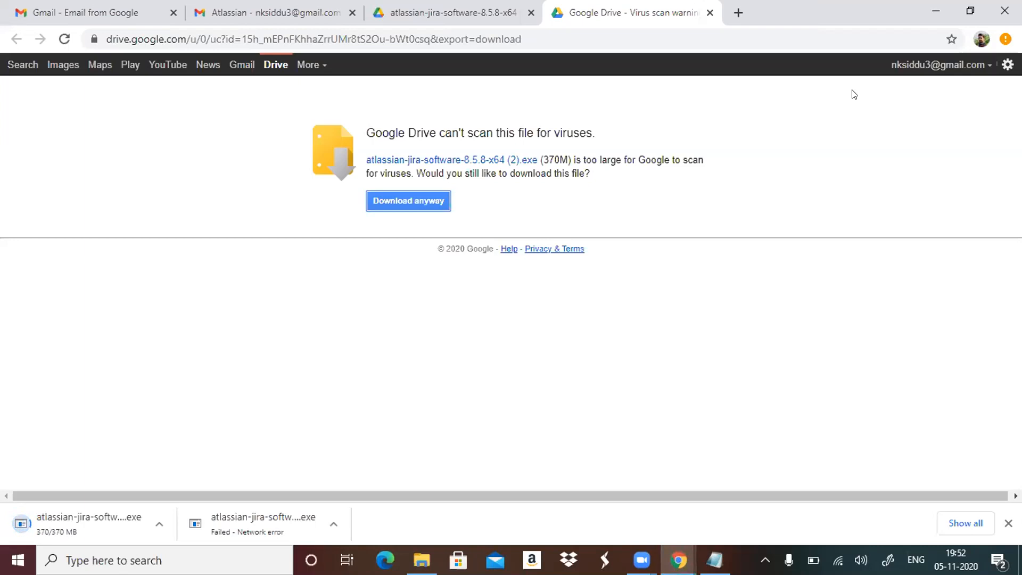
# Run the downloaded Jira Software 8.5.8 installer, continue without administrator rights and choose Custom Install.
pyautogui.click(144, 522)
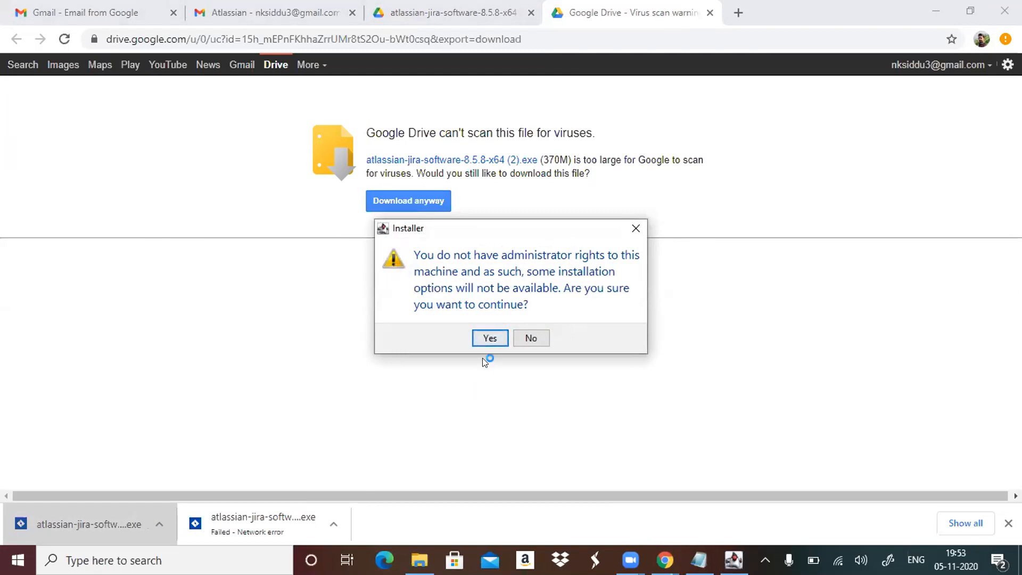
pyautogui.click(495, 336)
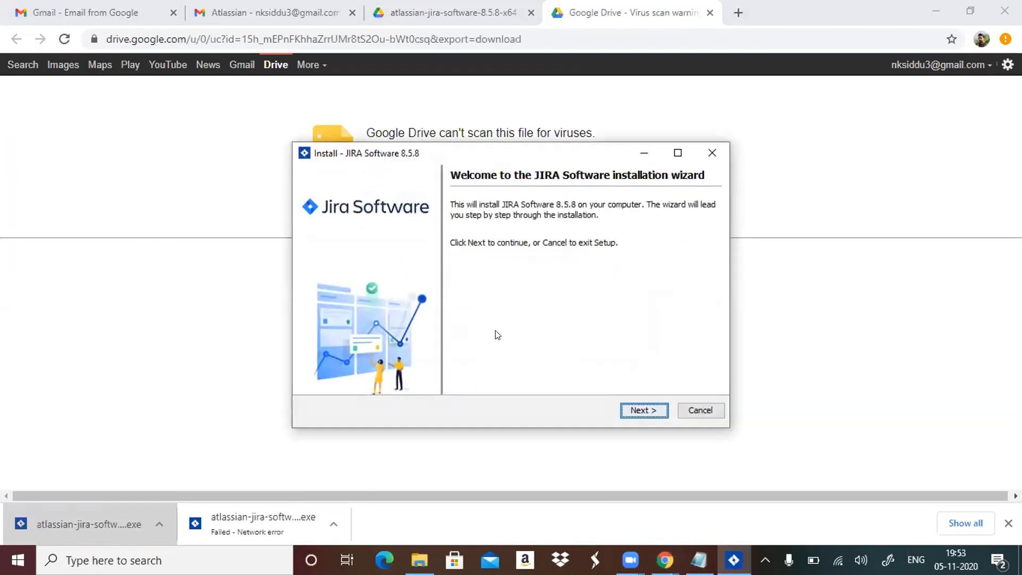
pyautogui.click(640, 408)
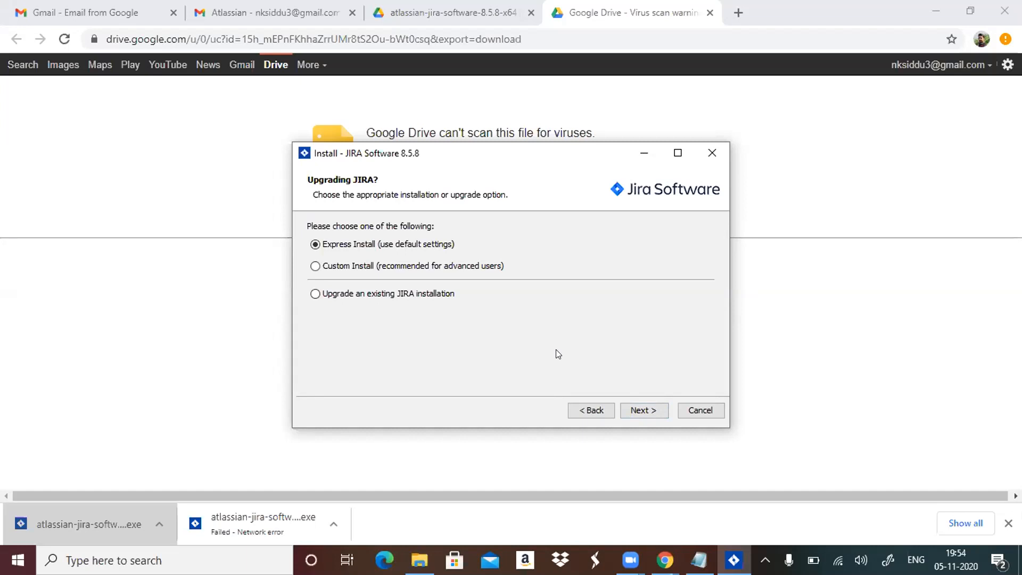
pyautogui.click(316, 266)
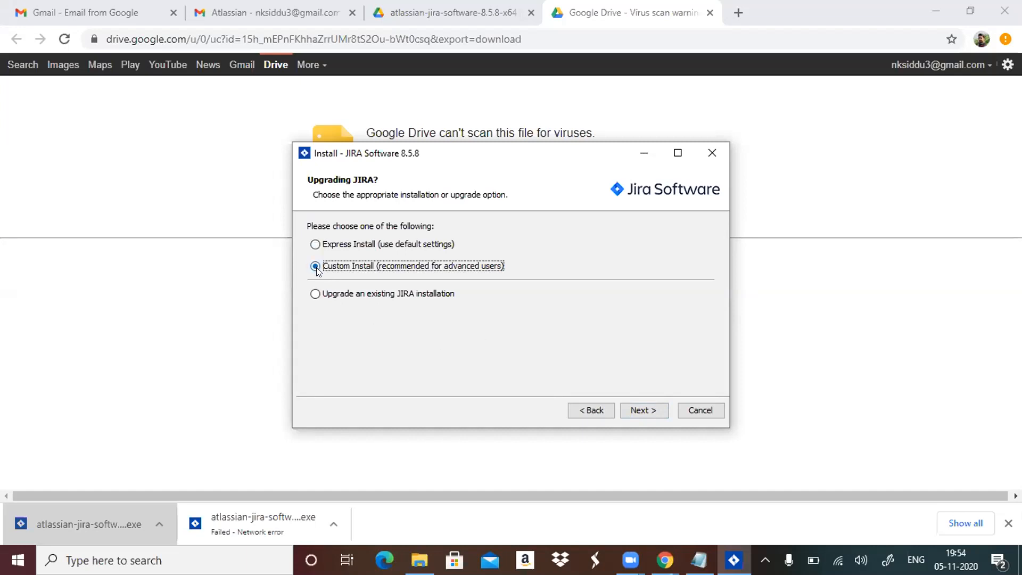
pyautogui.click(640, 414)
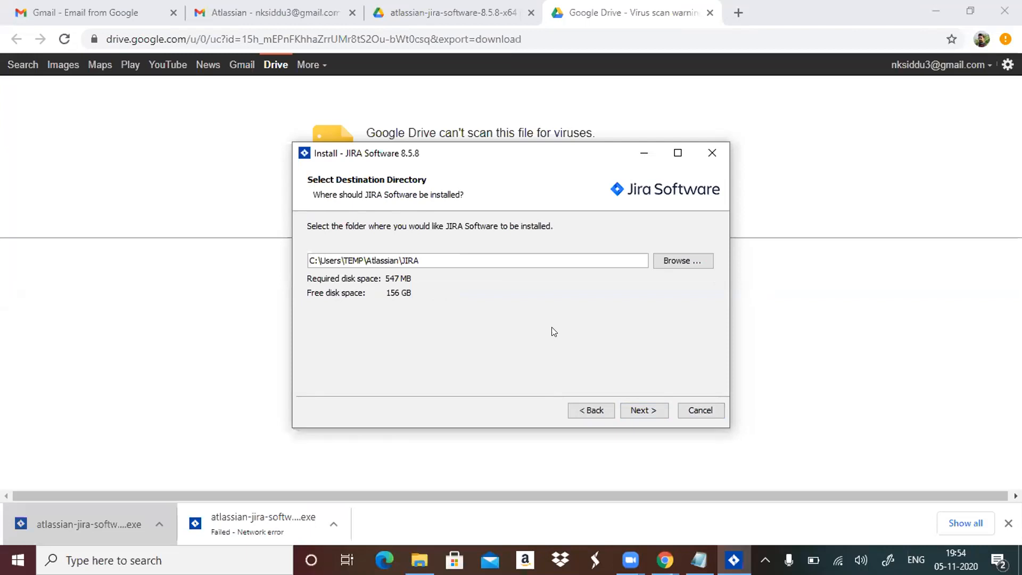
# Accept the default destination directory and Jira home directory, and keep JIRA as the Start menu folder.
pyautogui.click(652, 412)
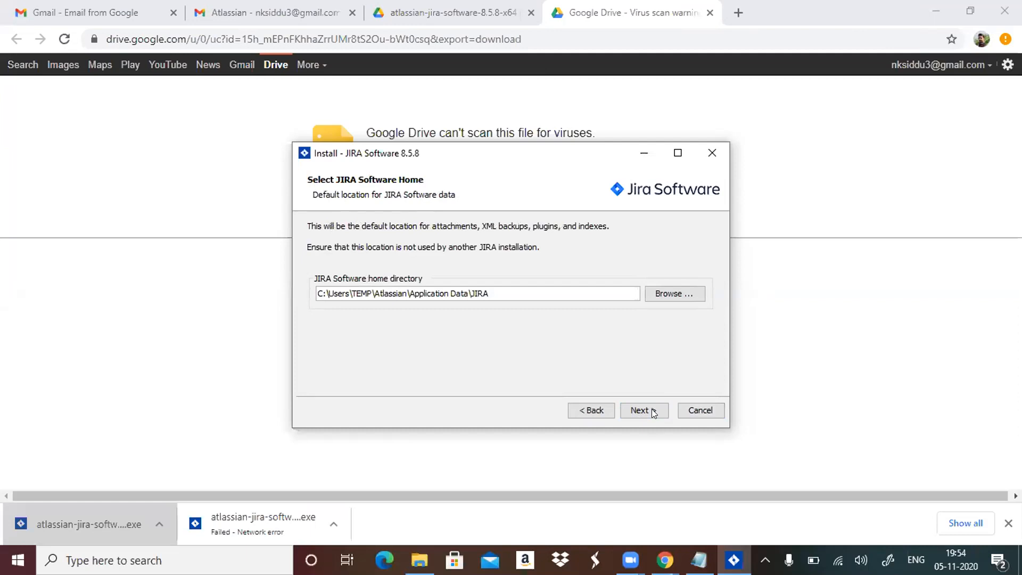
pyautogui.click(590, 411)
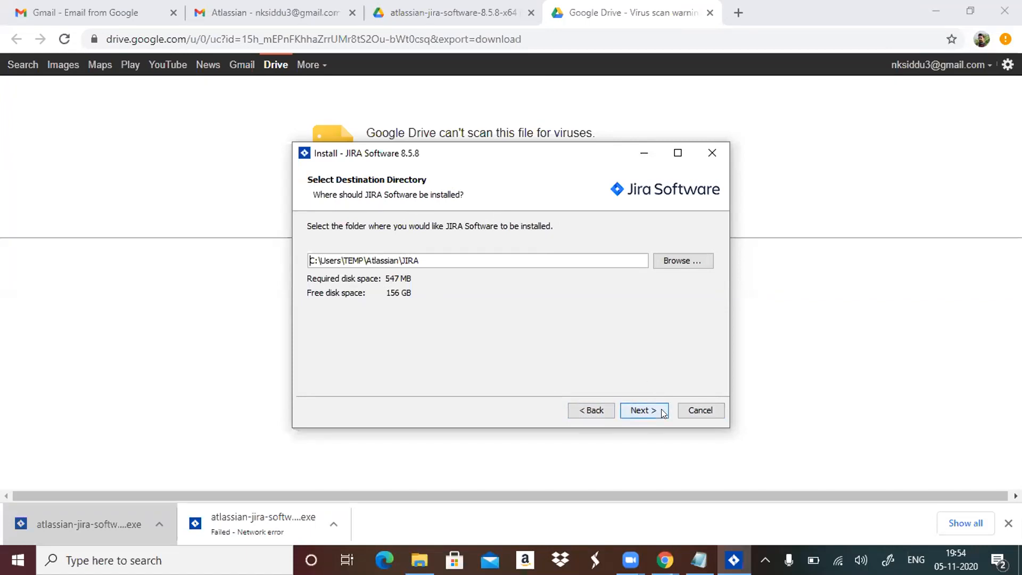
pyautogui.click(643, 410)
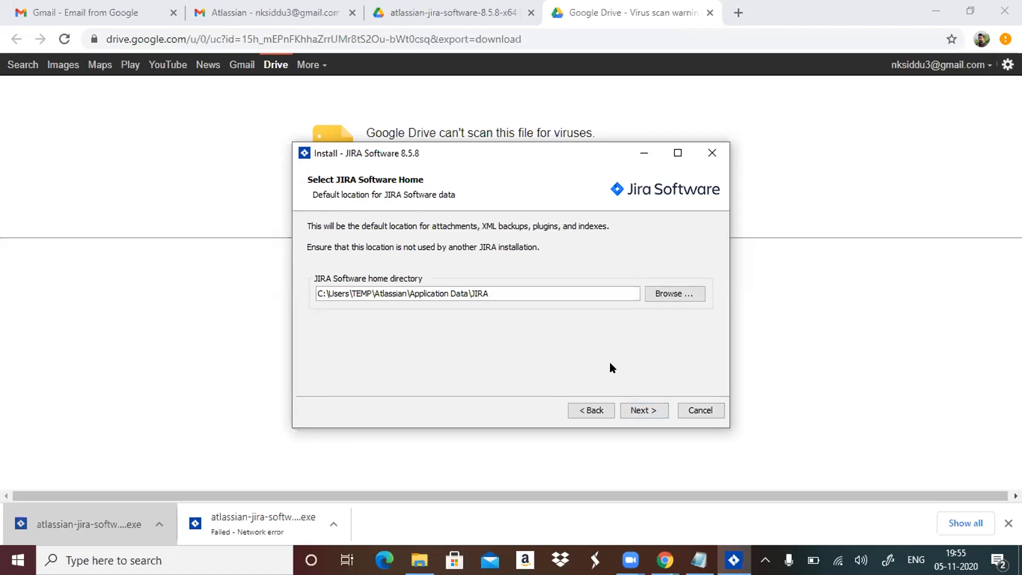
pyautogui.click(639, 413)
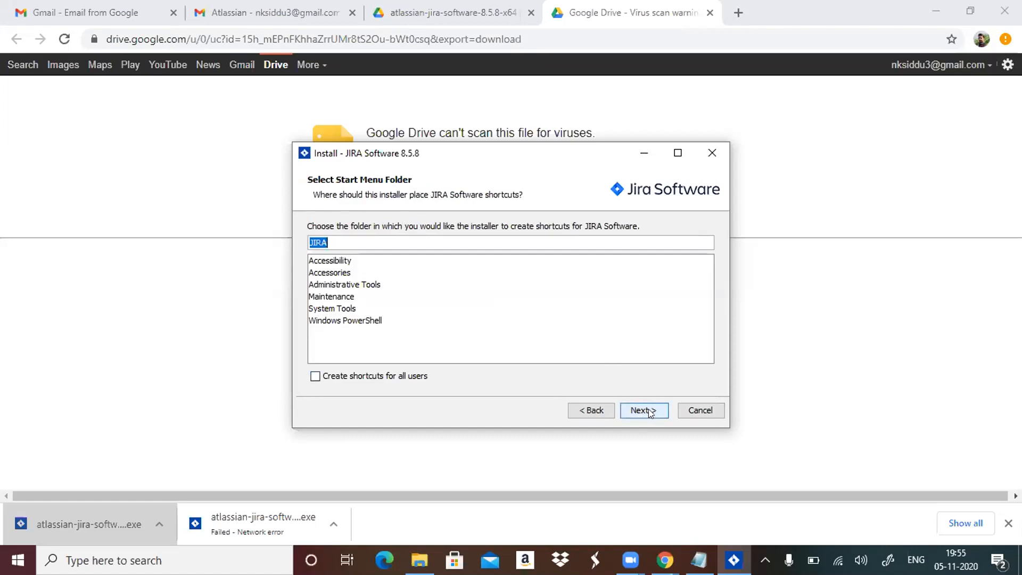
pyautogui.click(648, 411)
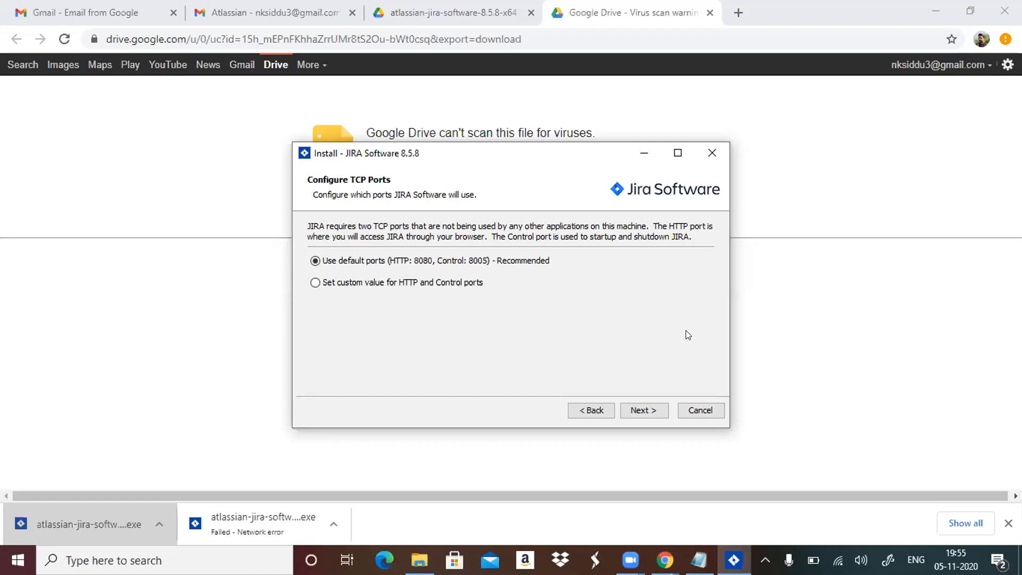
# Configure custom ports with HTTP 8080 and Control 8005, and allow the installer through the firewall on public networks.
pyautogui.click(317, 282)
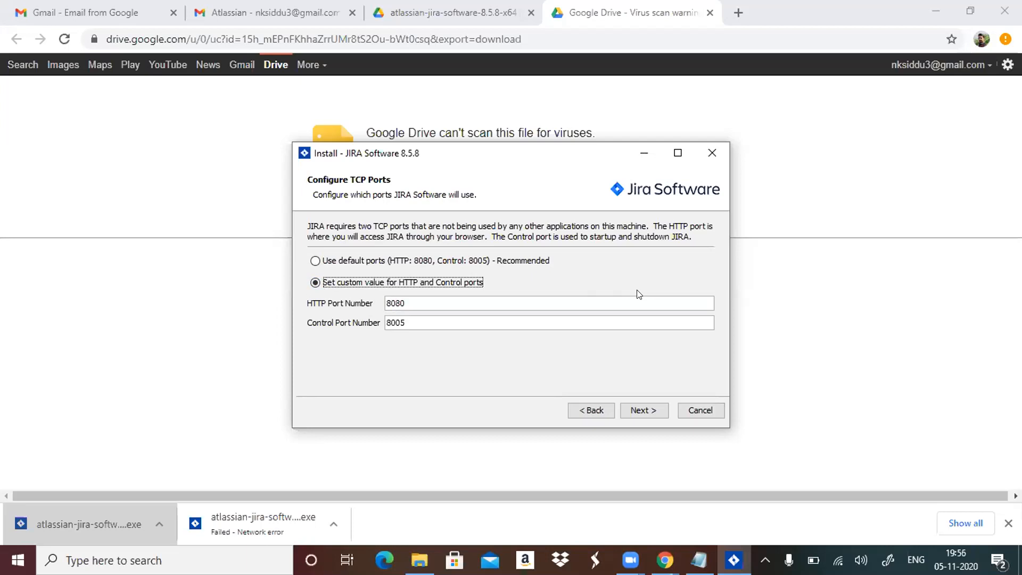
pyautogui.click(661, 407)
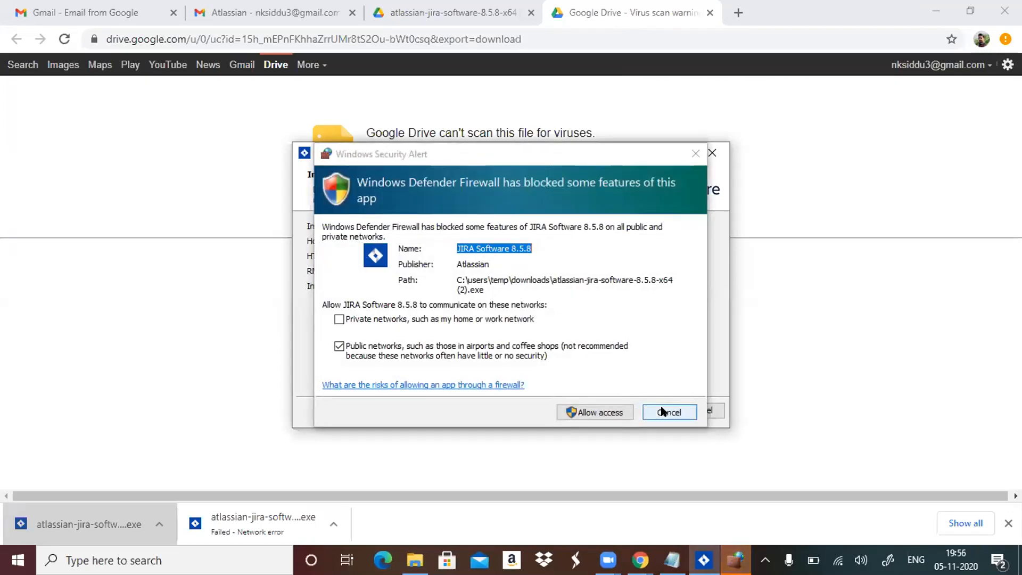
pyautogui.click(603, 406)
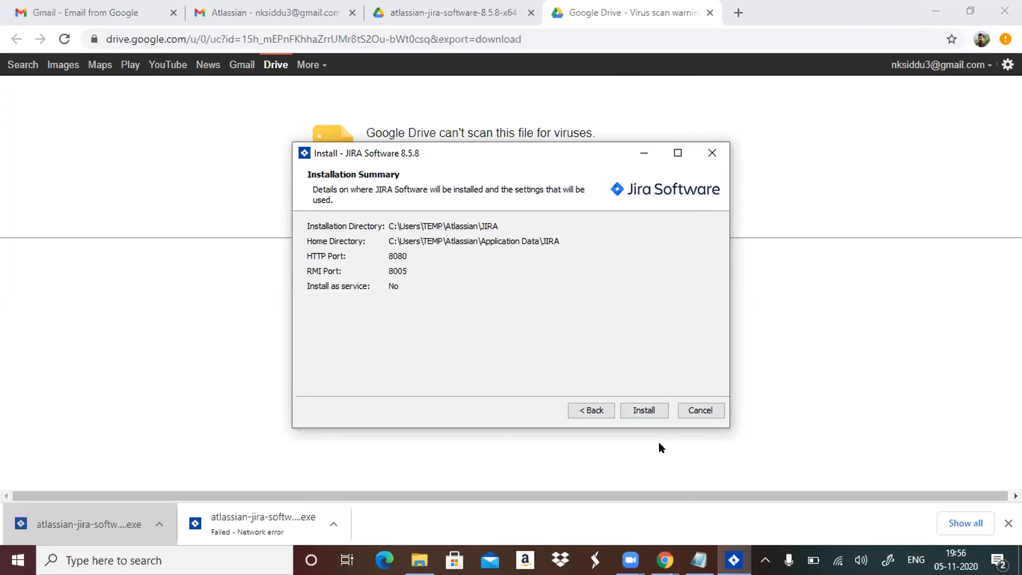
# Install Jira Software 8.5.8 and start it, minimizing its Tomcat console window.
pyautogui.click(650, 409)
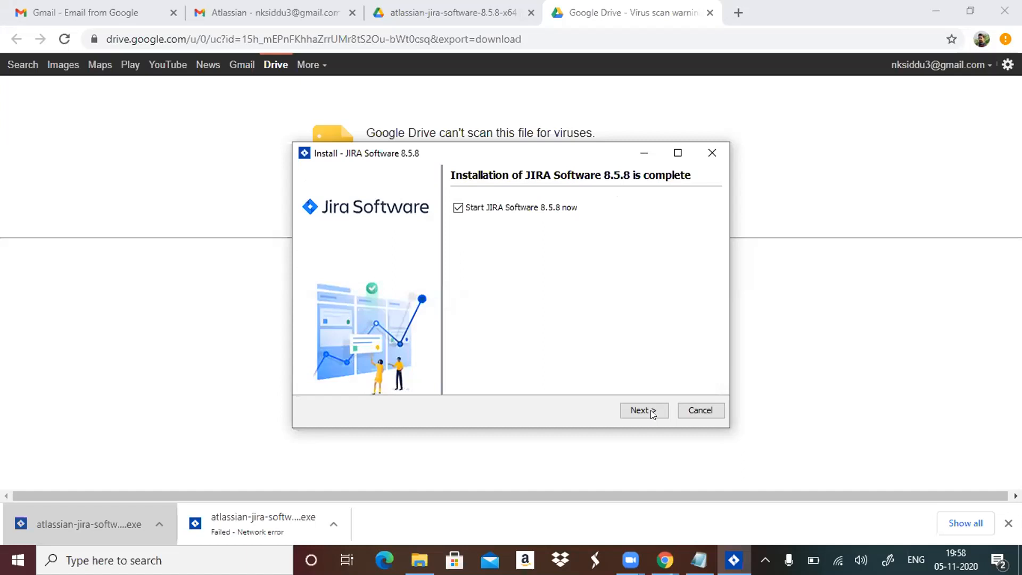
pyautogui.click(643, 411)
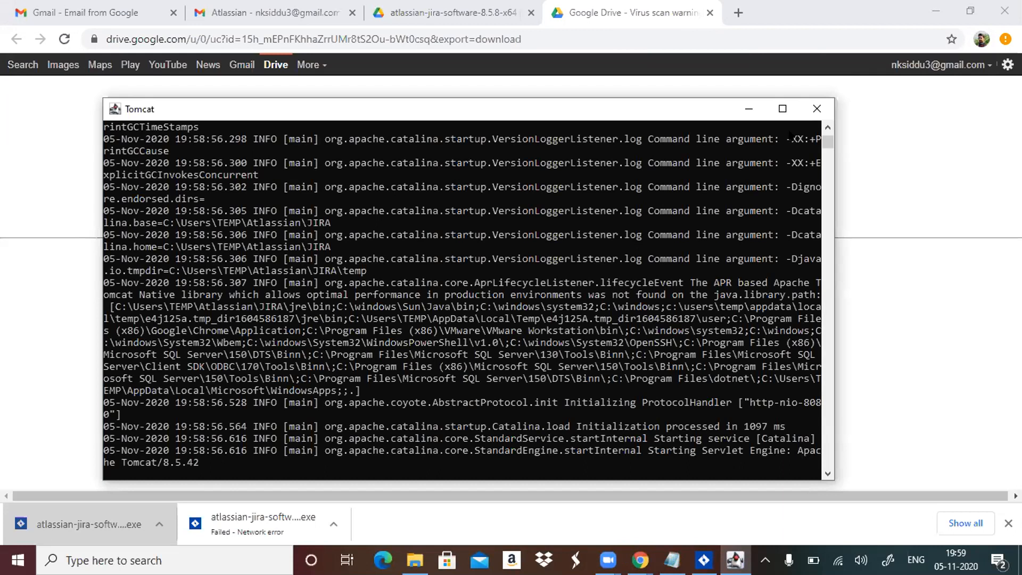
pyautogui.click(748, 109)
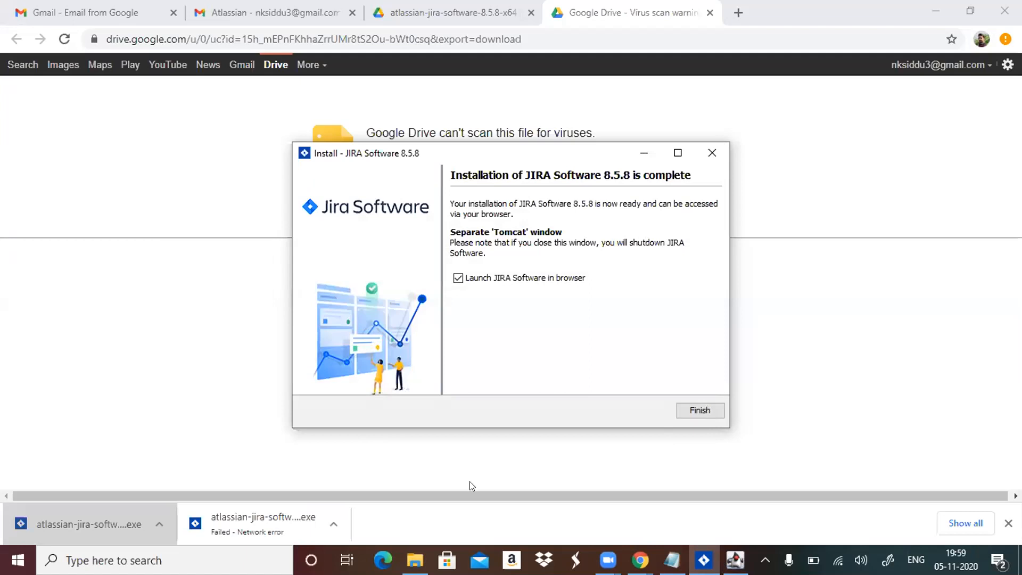
# Finish the installer with Jira launching in the browser, and allow OpenJDK Platform binary through the firewall on public networks.
pyautogui.click(708, 407)
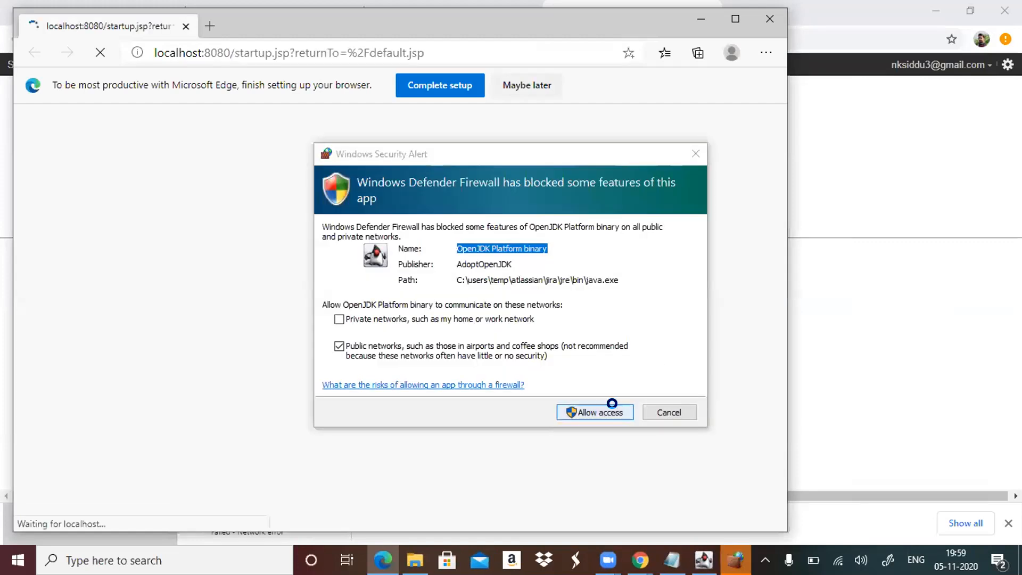
pyautogui.click(615, 407)
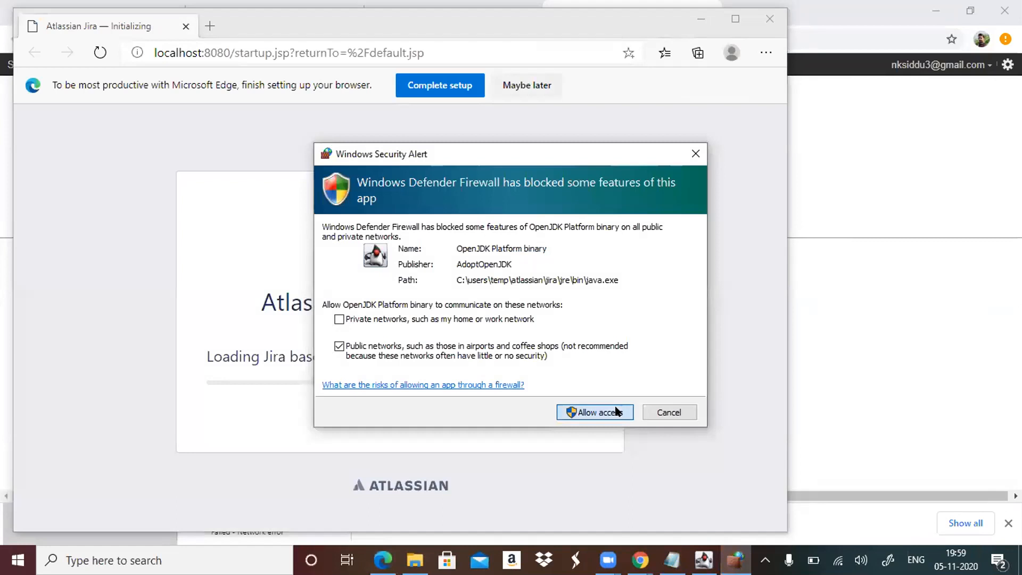
pyautogui.click(616, 411)
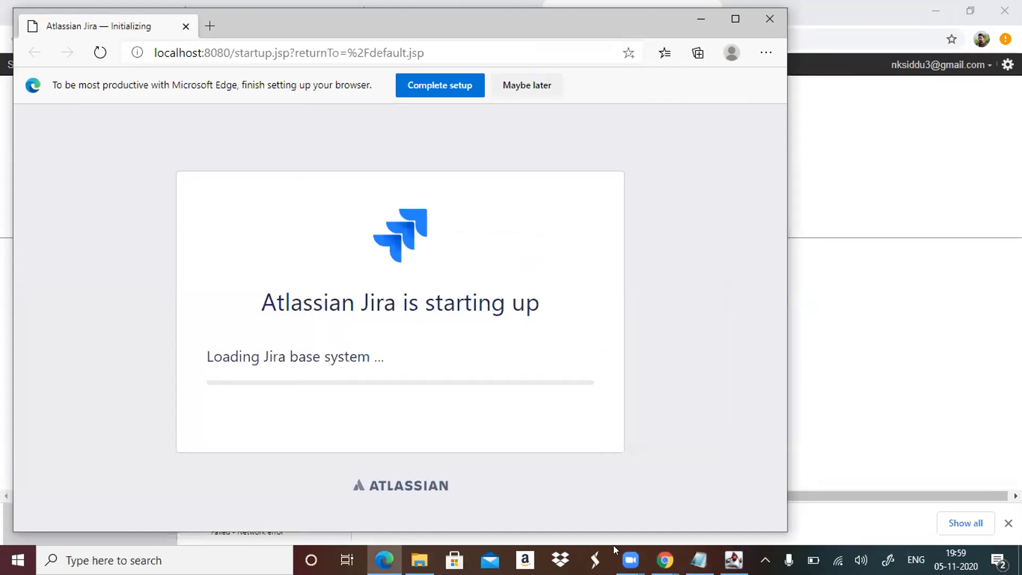
# Maximize the Jira setup window and proceed with the "I'll set it up myself" option.
pyautogui.moveTo(614, 549)
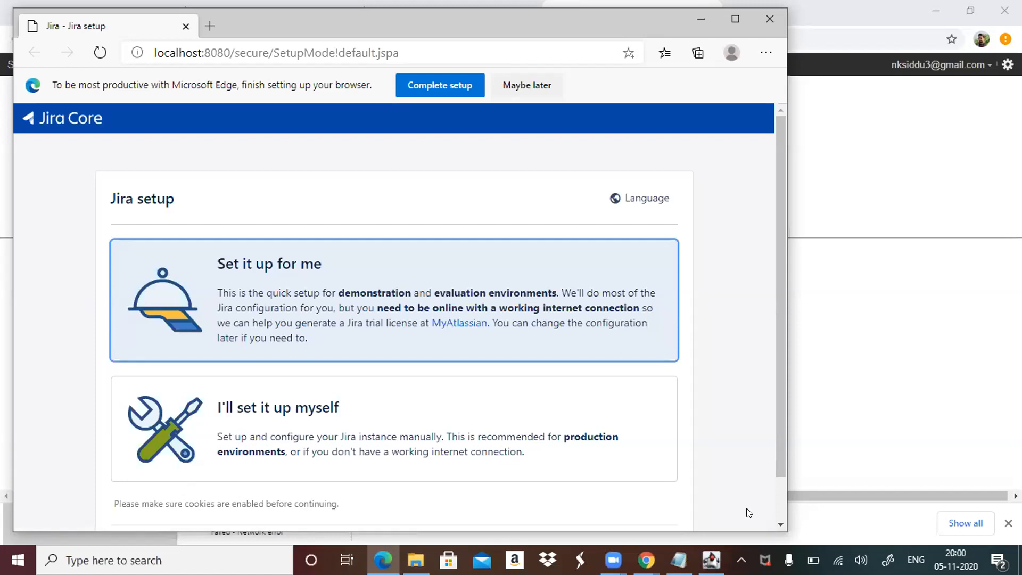
pyautogui.click(392, 449)
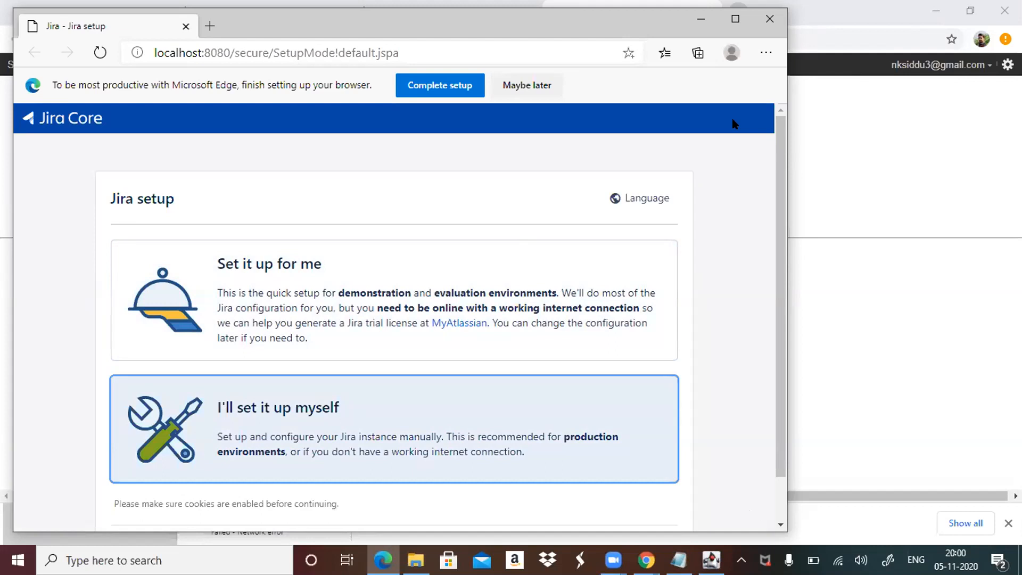
pyautogui.click(735, 19)
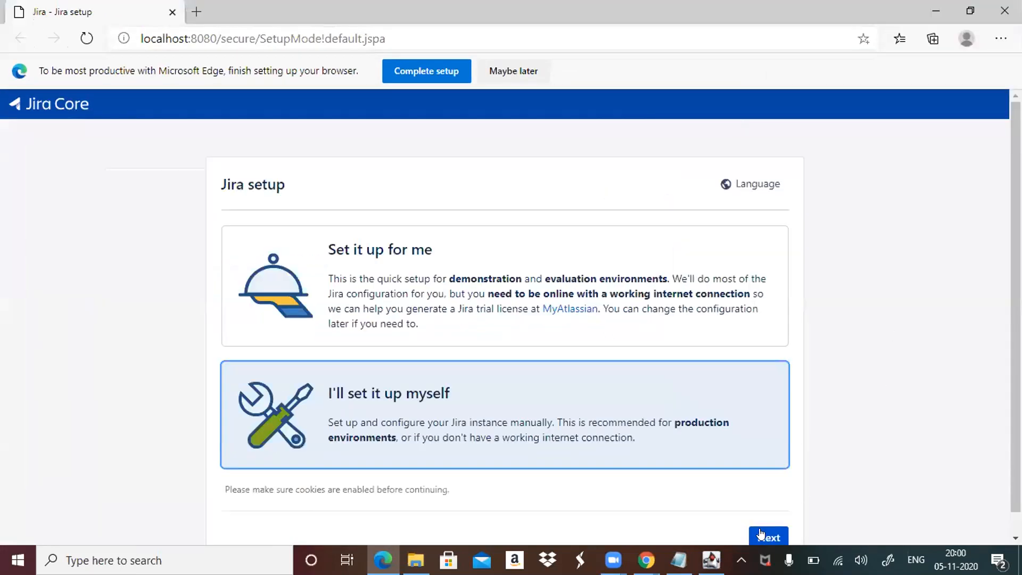
pyautogui.click(760, 533)
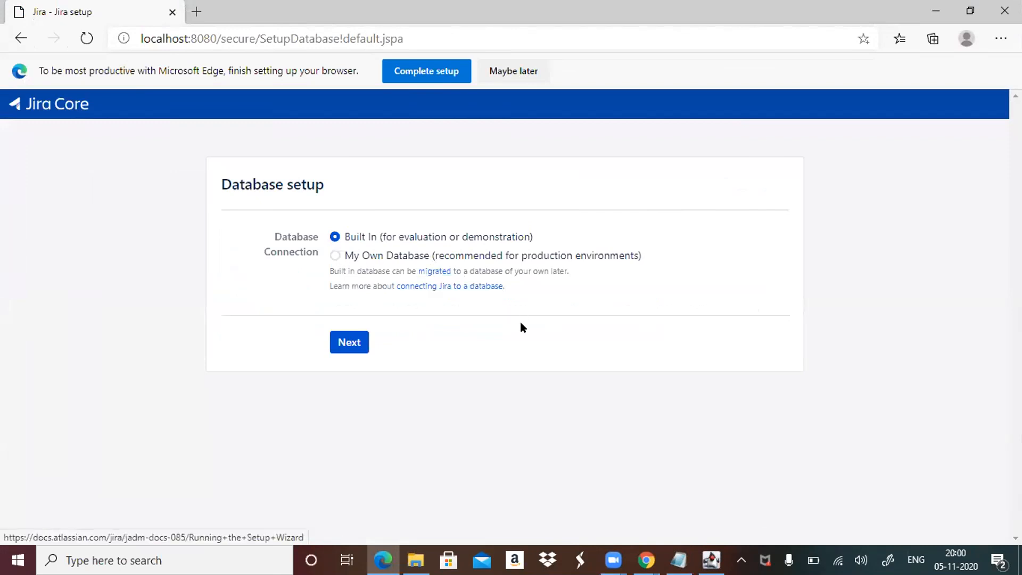
# Try the My Own Database connection with Microsoft SQL Server as the database type.
pyautogui.click(334, 255)
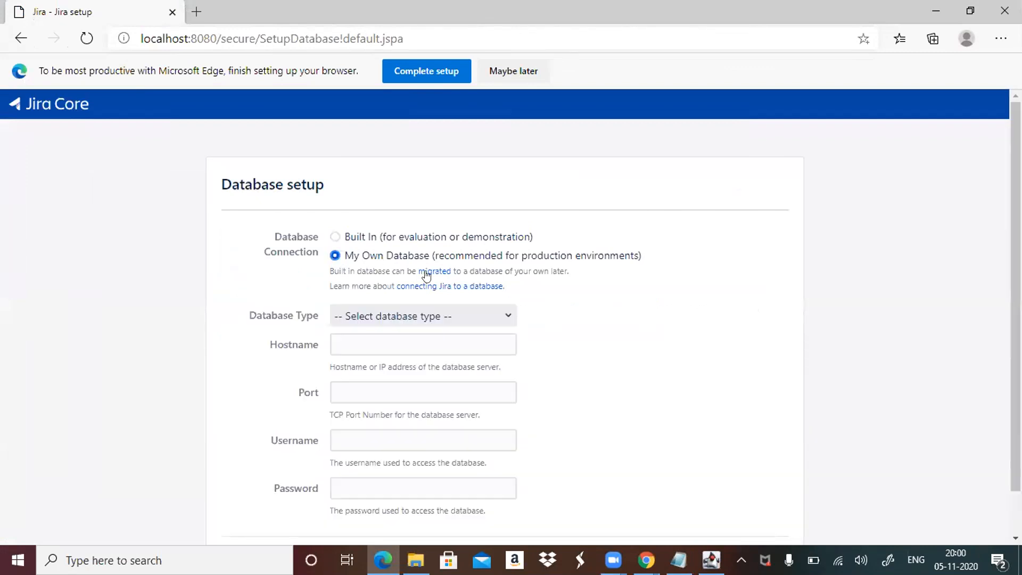
pyautogui.click(499, 318)
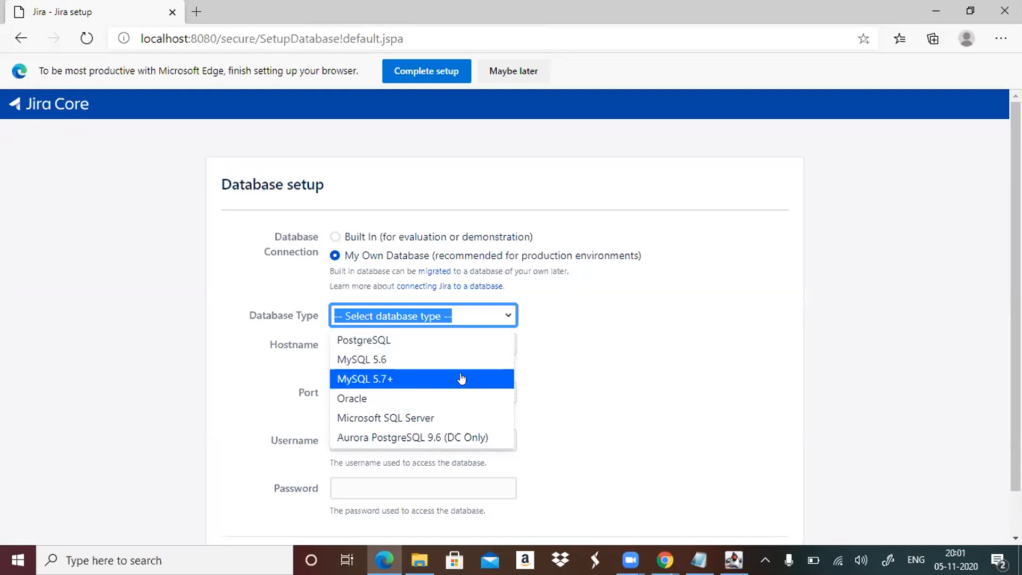
pyautogui.click(483, 416)
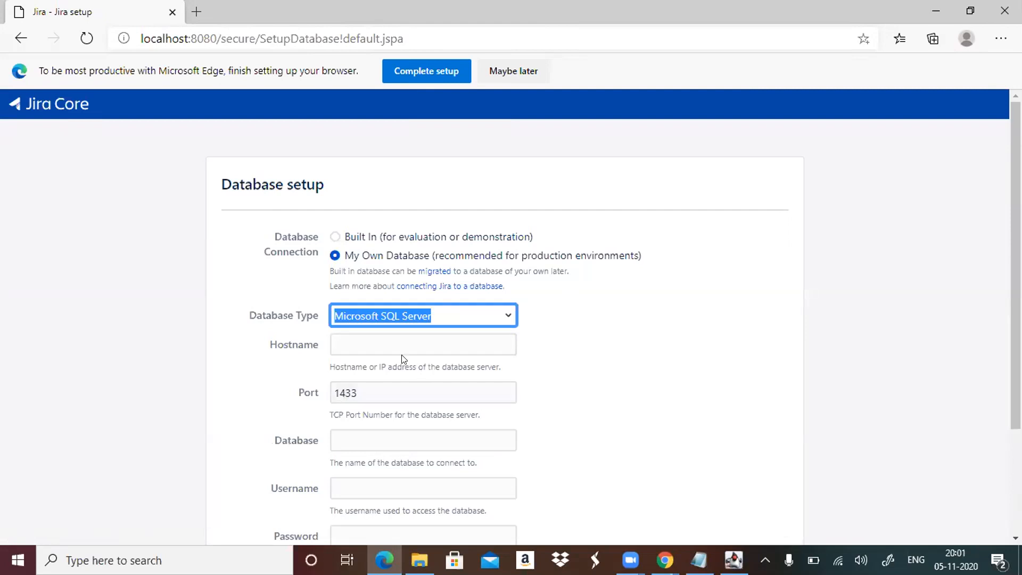
pyautogui.click(442, 335)
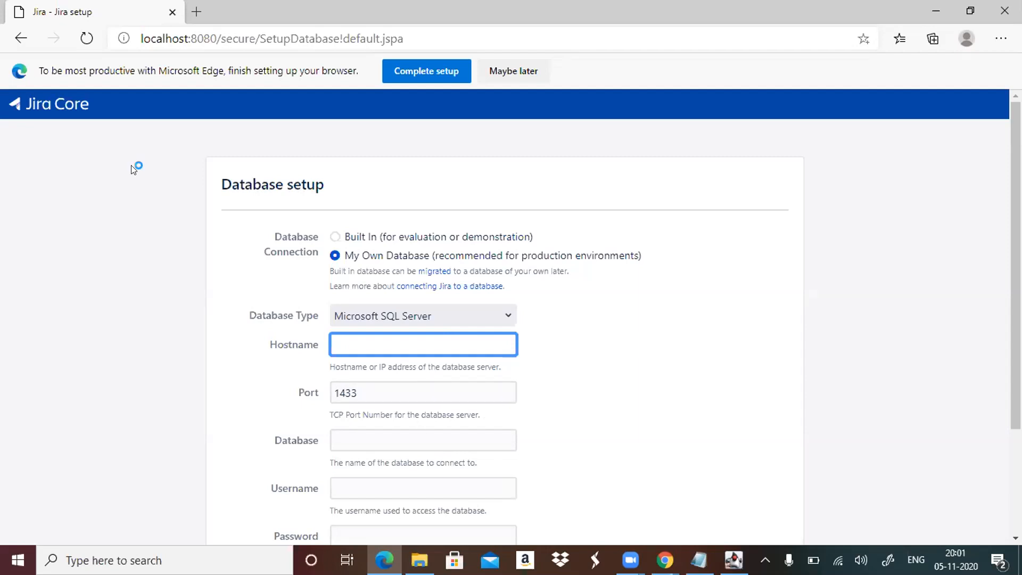
# Choose the Built In database connection and start the database setup.
pyautogui.click(336, 236)
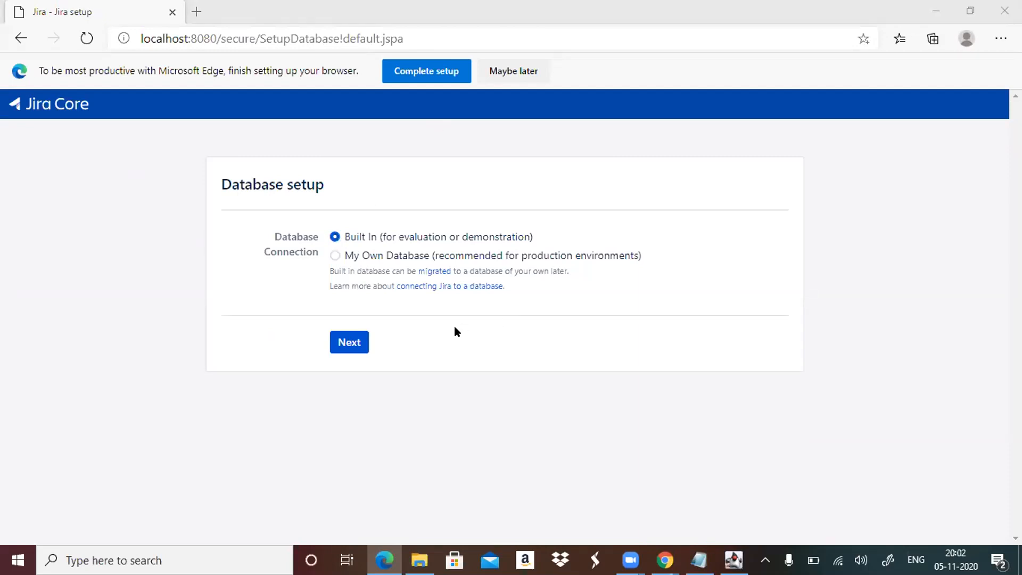
pyautogui.click(351, 343)
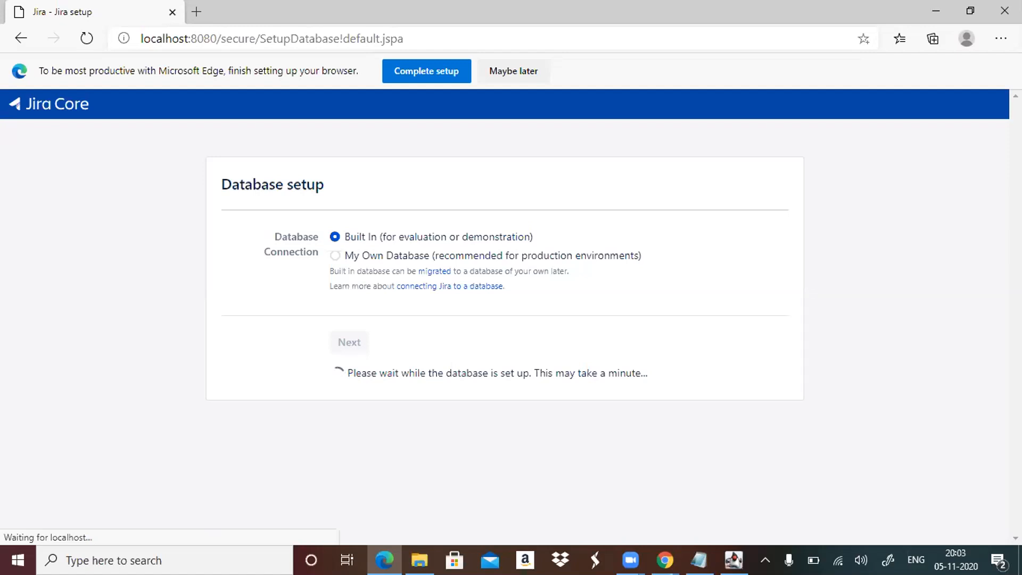
pyautogui.moveTo(664, 560)
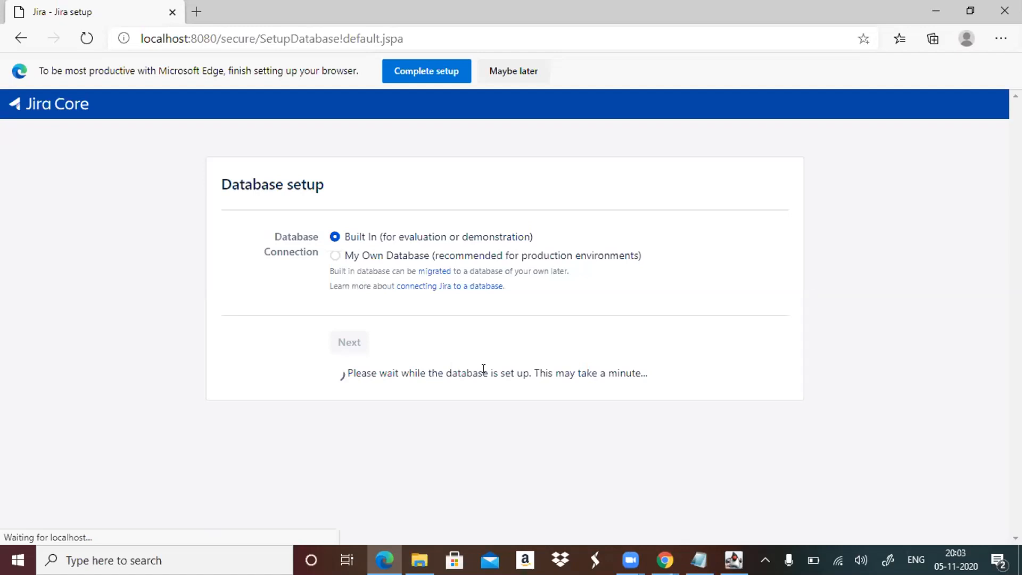
# Open the documentation linked for connecting Jira to a database and read through its setup wizard instructions.
pyautogui.click(462, 286)
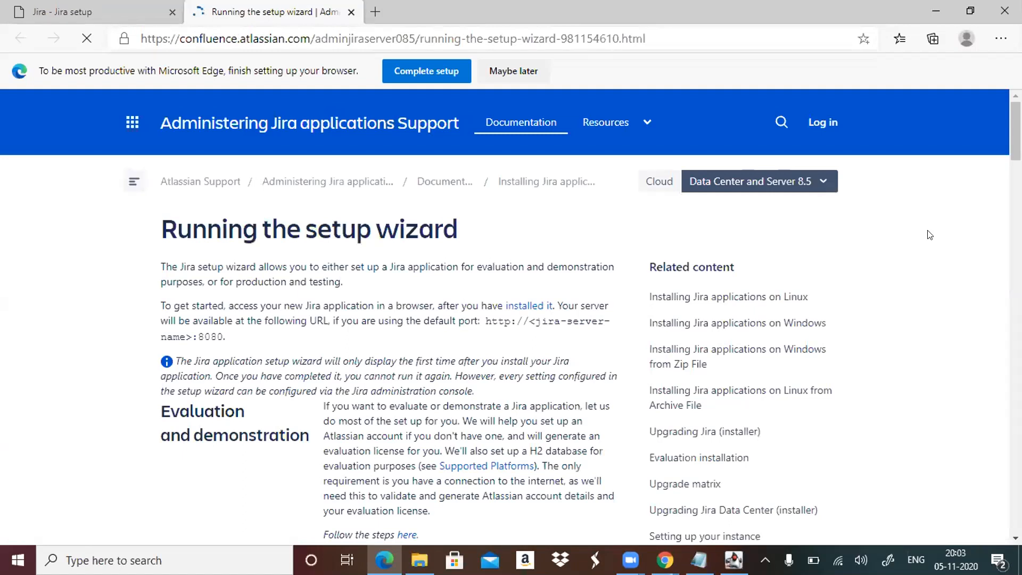
pyautogui.scroll(-1, 930, 235)
pyautogui.scroll(-2, 929, 234)
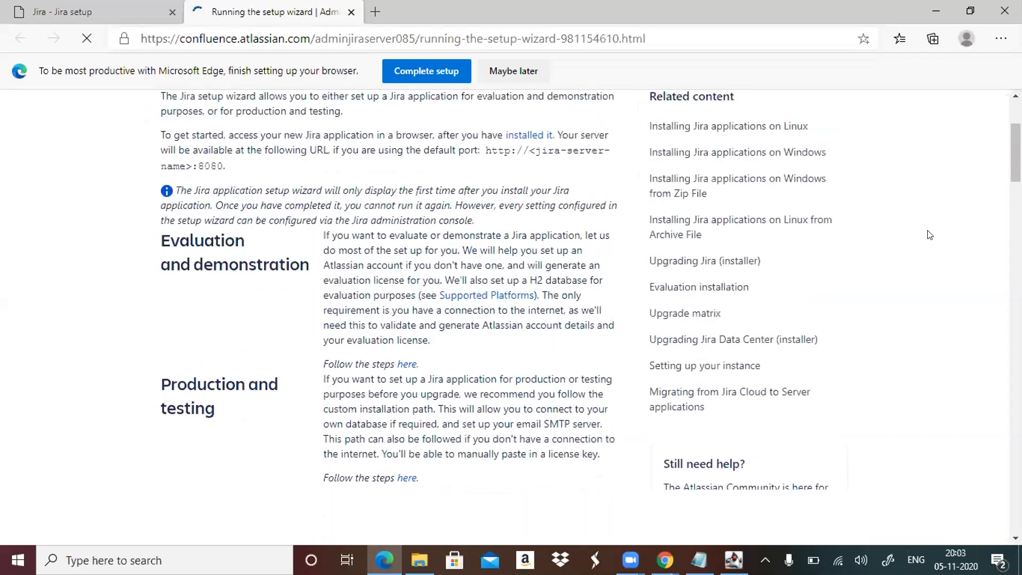
pyautogui.scroll(-5, 930, 234)
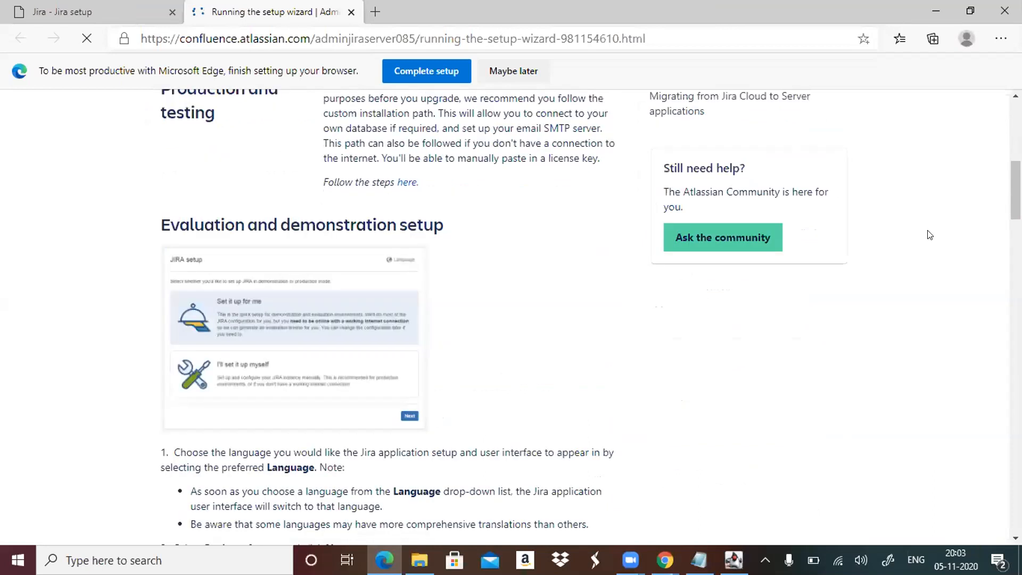
pyautogui.scroll(-1, 929, 235)
pyautogui.scroll(-3, 928, 234)
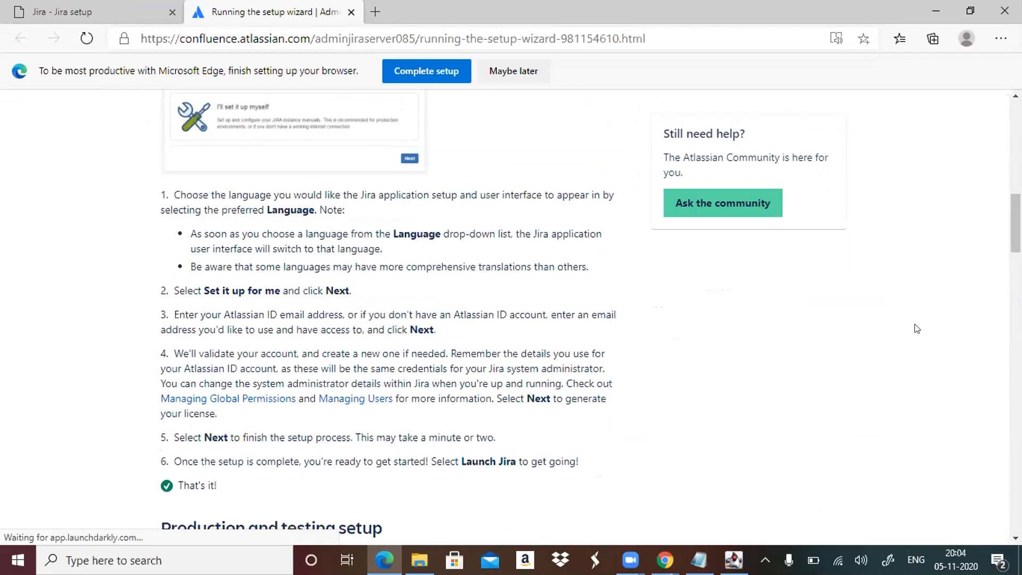
pyautogui.scroll(5, 917, 329)
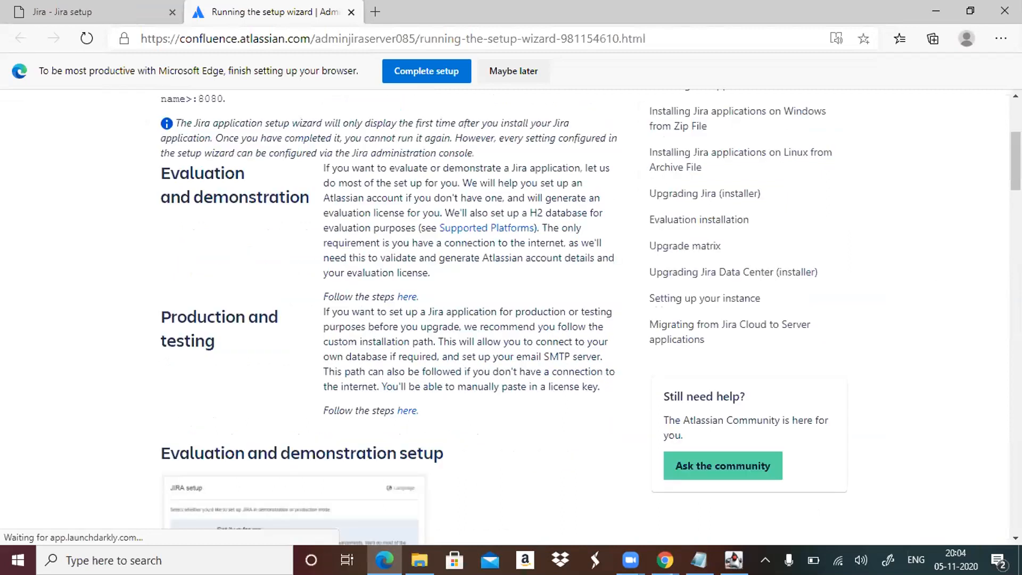
# Read the evaluation and demonstration setup instructions on the Jira setup wizard documentation page.
pyautogui.scroll(2, 505, 313)
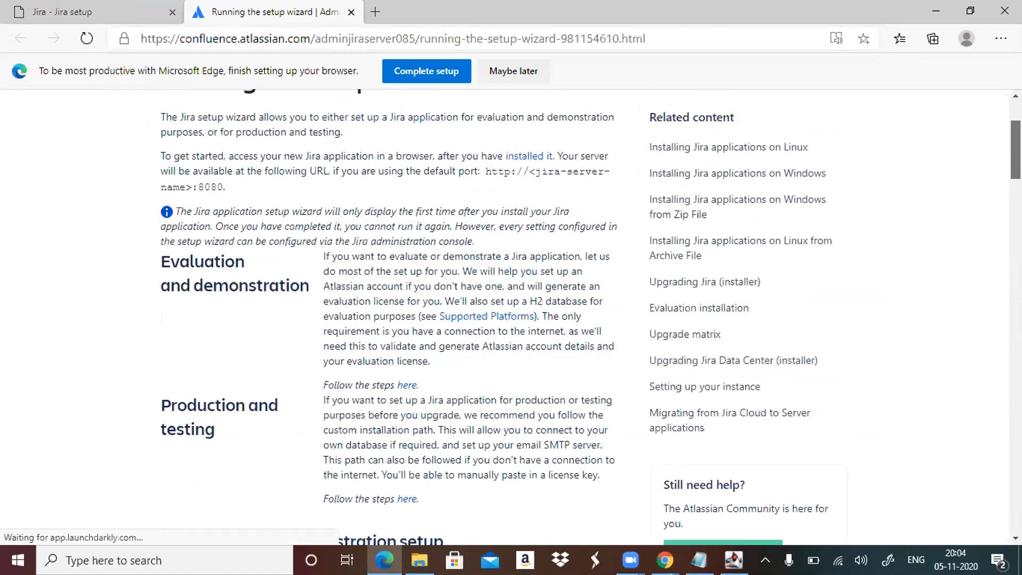
pyautogui.scroll(-2, 505, 314)
pyautogui.scroll(-4, 506, 314)
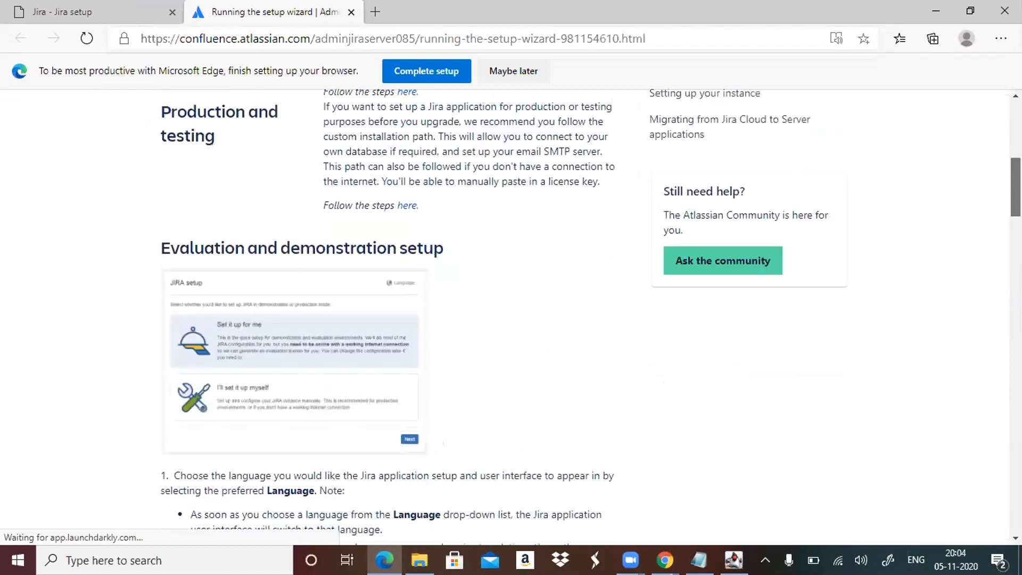
pyautogui.scroll(-3, 505, 314)
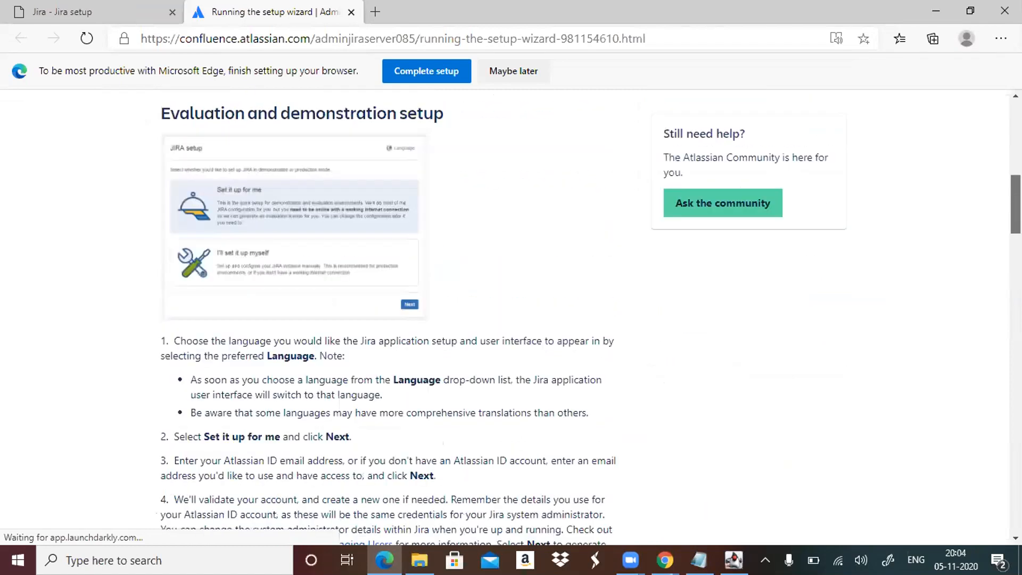
pyautogui.scroll(-2, 505, 314)
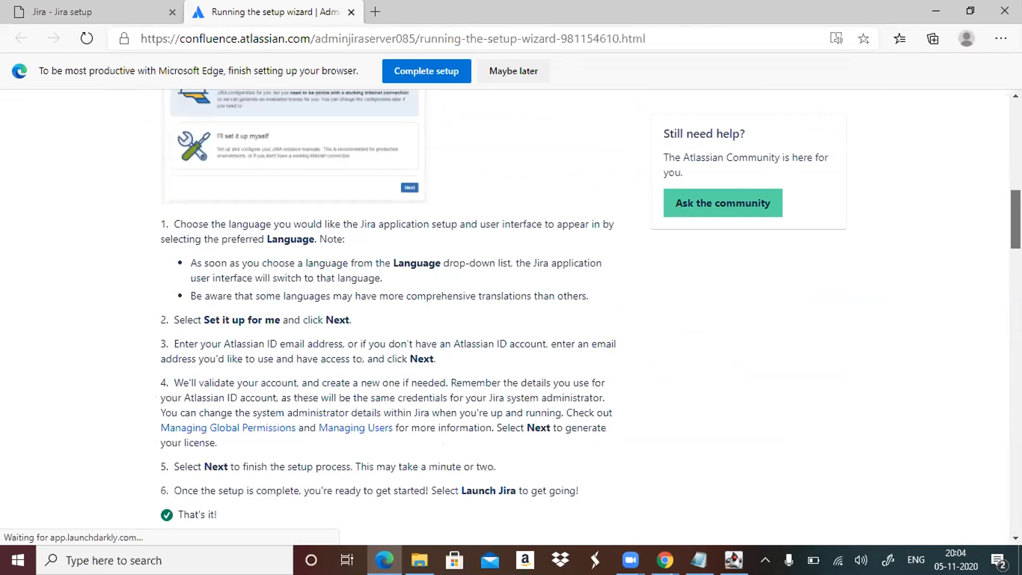
pyautogui.scroll(1, 505, 314)
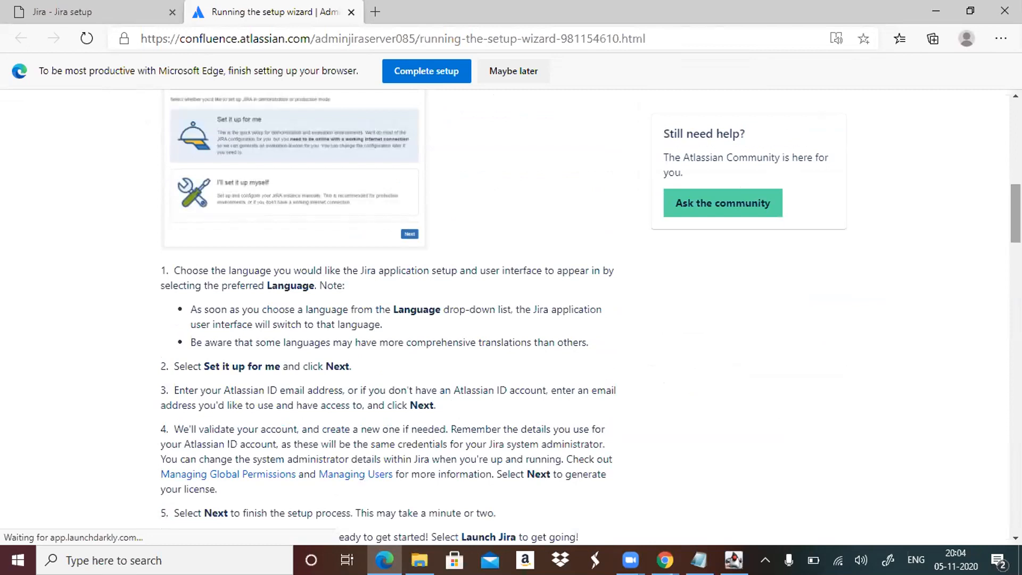
pyautogui.scroll(-4, 506, 314)
pyautogui.scroll(-4, 505, 314)
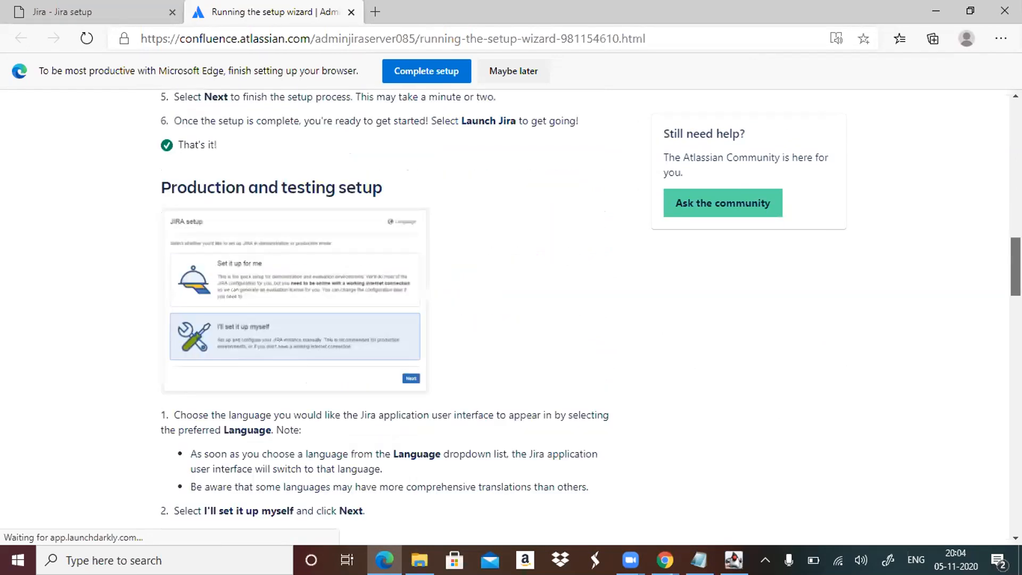
# Read the production and testing setup instructions, including the table comparing the bundled database with your own database.
pyautogui.scroll(-4, 505, 314)
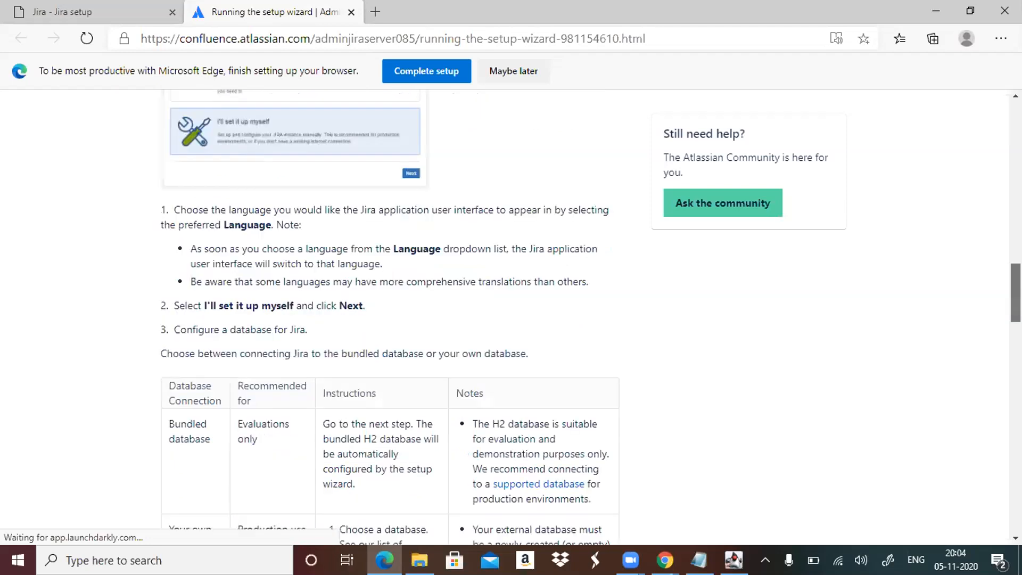
pyautogui.scroll(2, 505, 314)
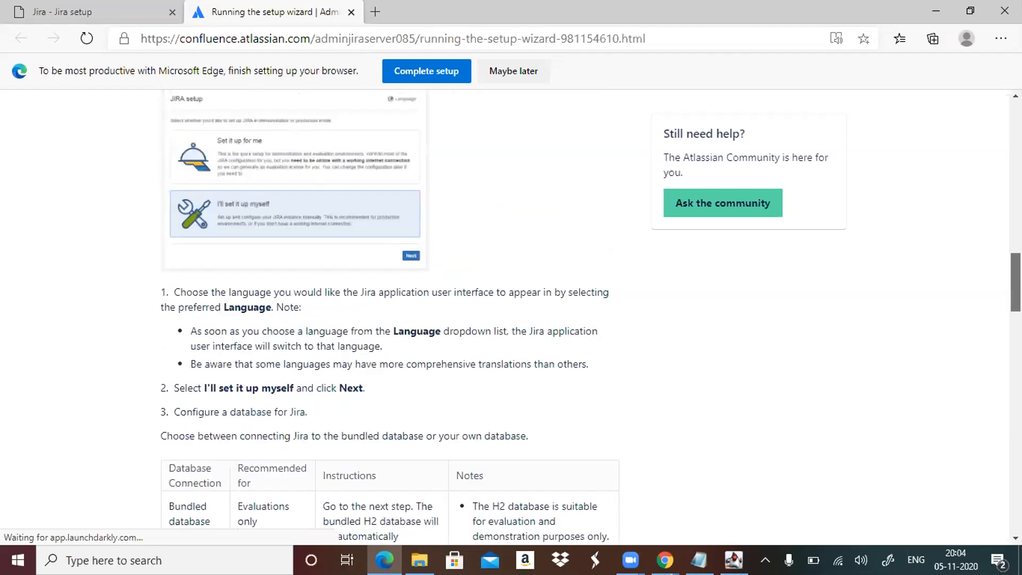
pyautogui.scroll(-6, 505, 314)
pyautogui.scroll(-3, 505, 314)
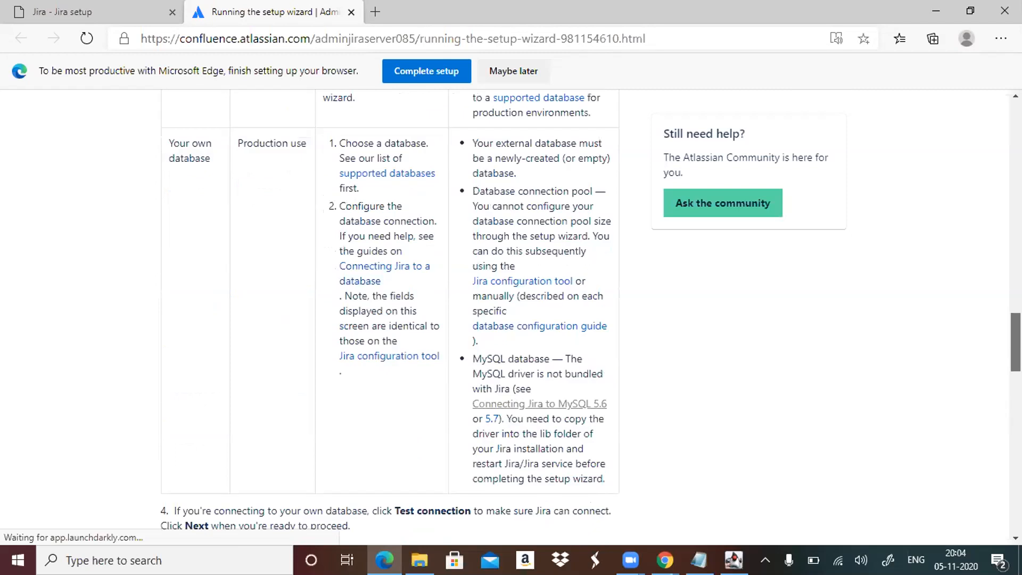
pyautogui.scroll(-3, 506, 314)
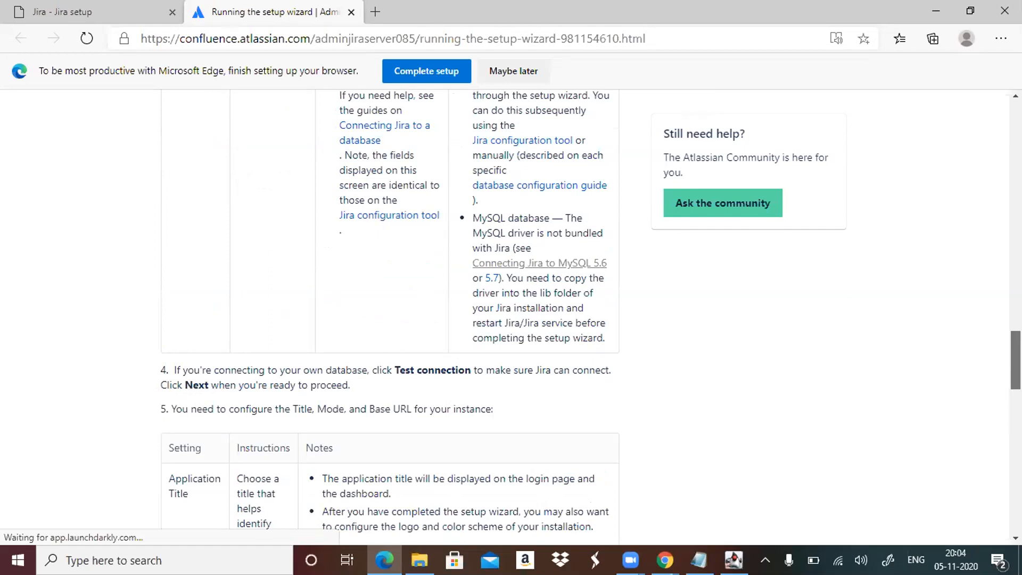
pyautogui.scroll(2, 505, 314)
pyautogui.scroll(2, 506, 314)
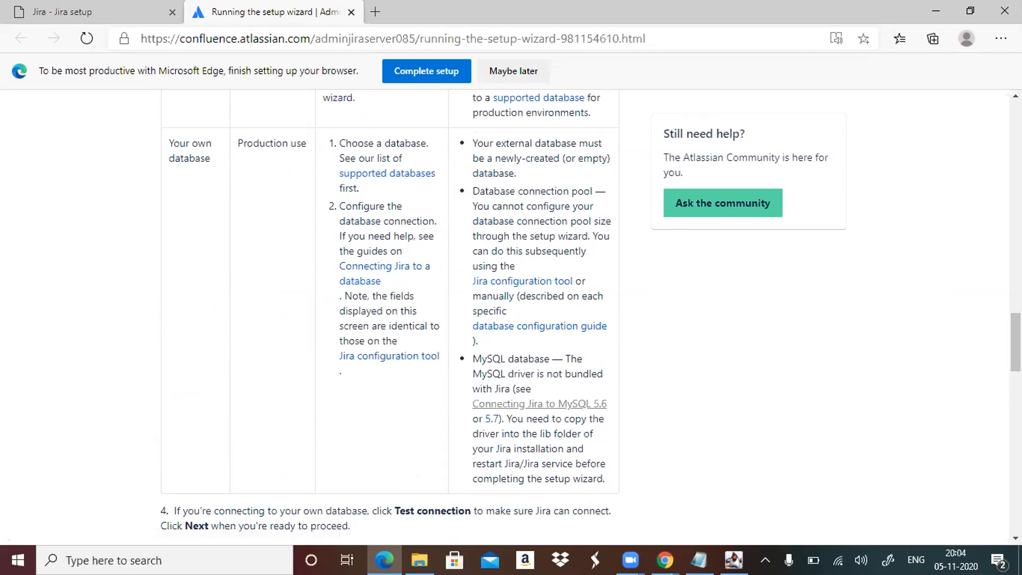
# Read the documentation's table on configuring the Application Title, Mode and Base URL of the Jira instance.
pyautogui.scroll(-1, 390, 319)
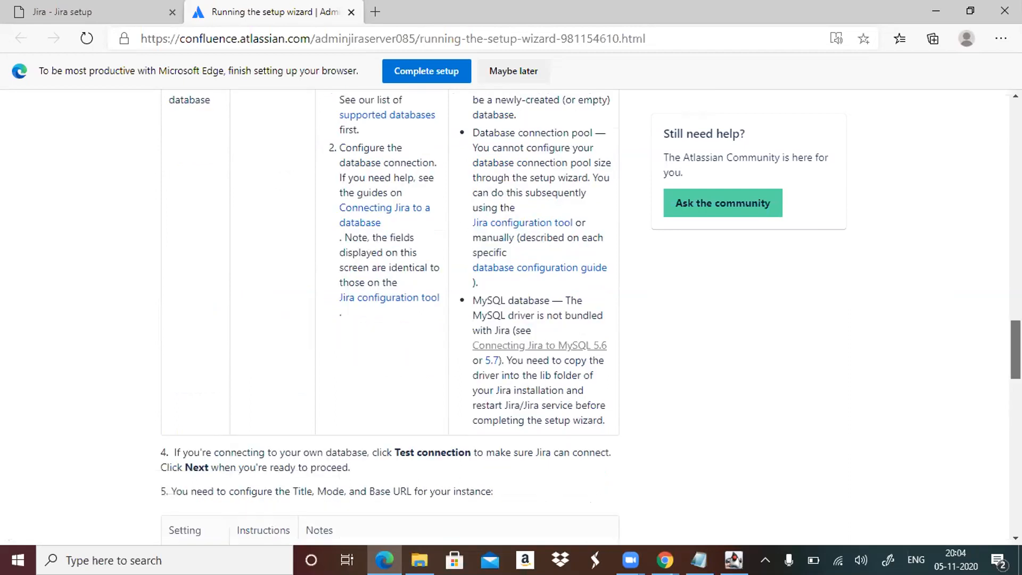
pyautogui.scroll(-5, 390, 319)
pyautogui.scroll(-1, 390, 320)
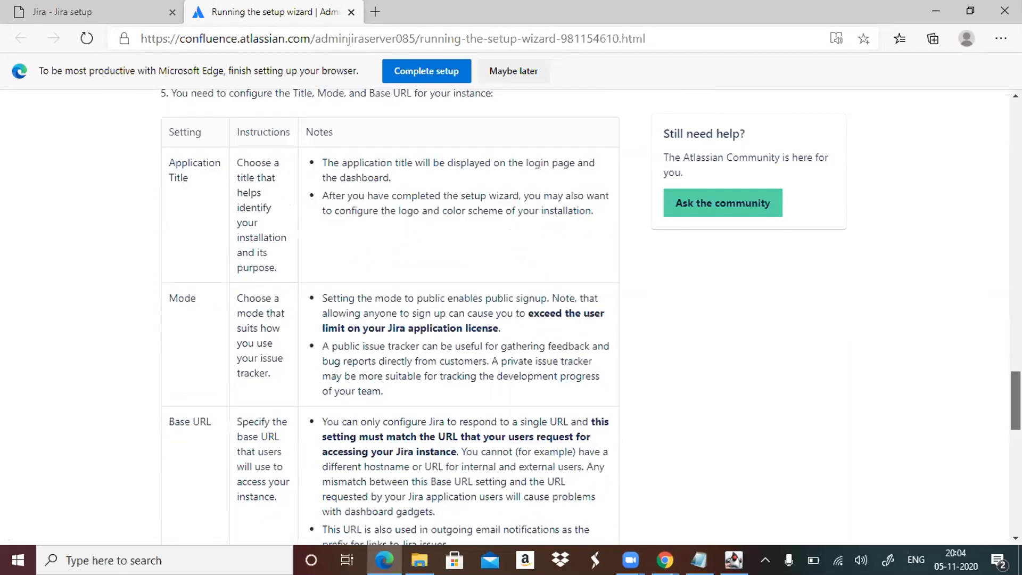
pyautogui.scroll(-2, 390, 319)
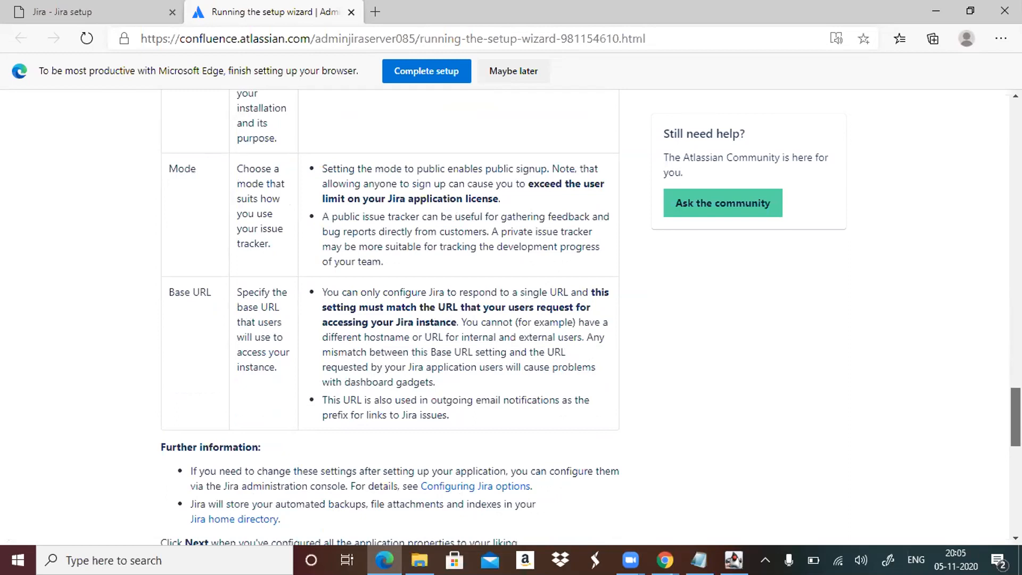
pyautogui.scroll(-1, 389, 319)
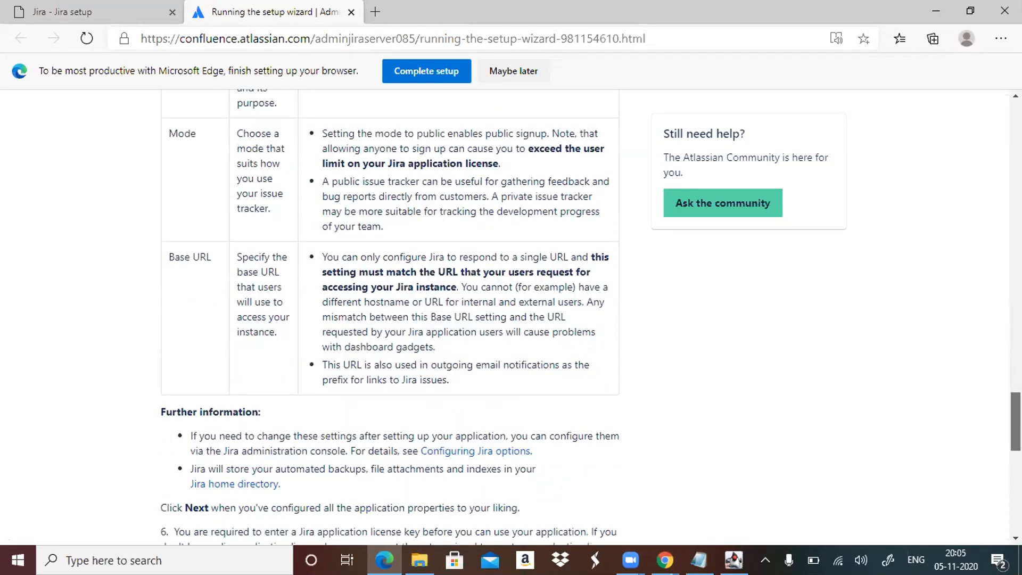
pyautogui.scroll(-1, 389, 319)
# Read the remaining wizard instructions on license key, administrator account and SMTP server, and return to the Jira database setup page.
pyautogui.scroll(-2, 390, 319)
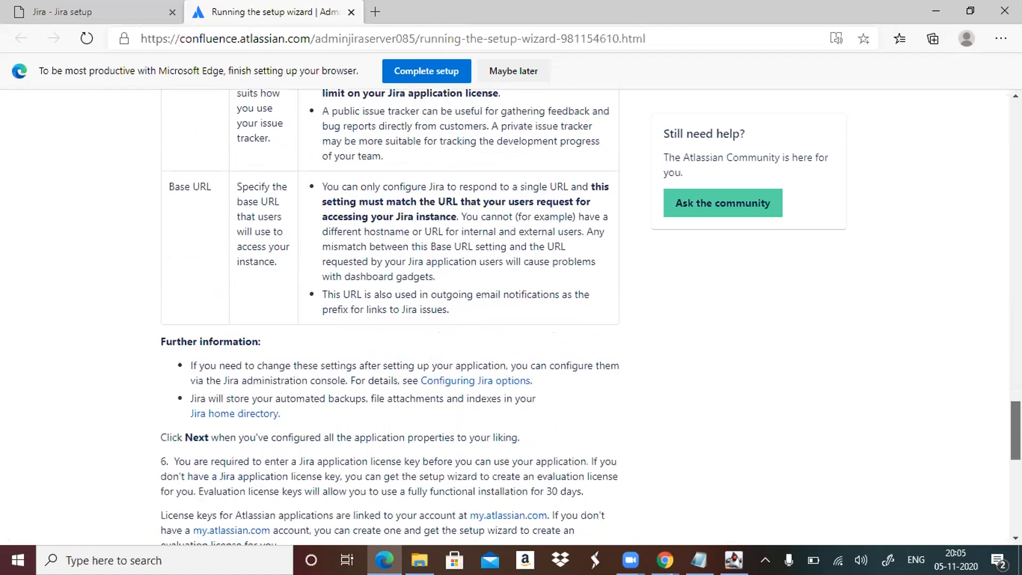
pyautogui.scroll(-2, 390, 319)
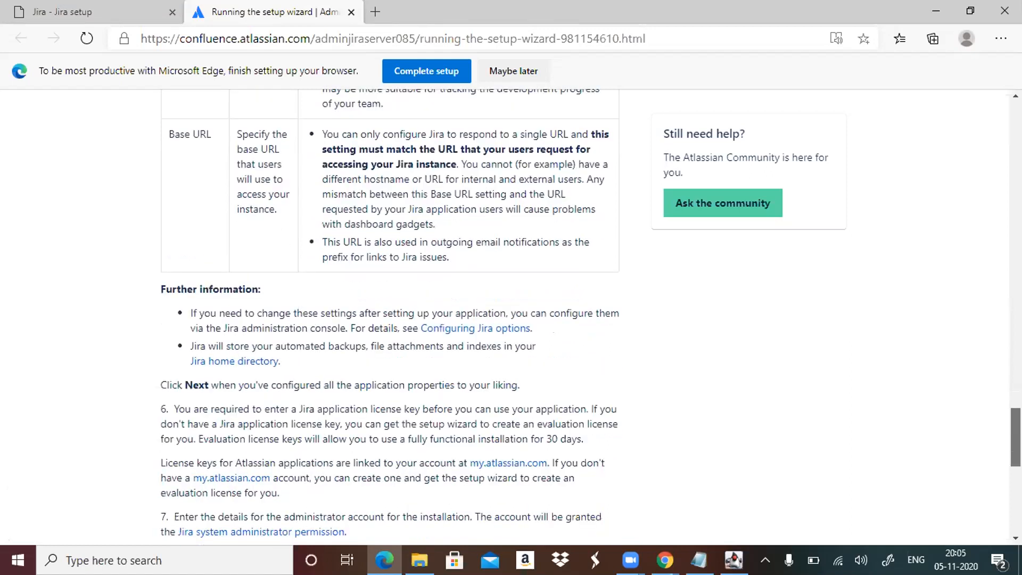
pyautogui.scroll(-3, 390, 319)
pyautogui.scroll(-1, 390, 319)
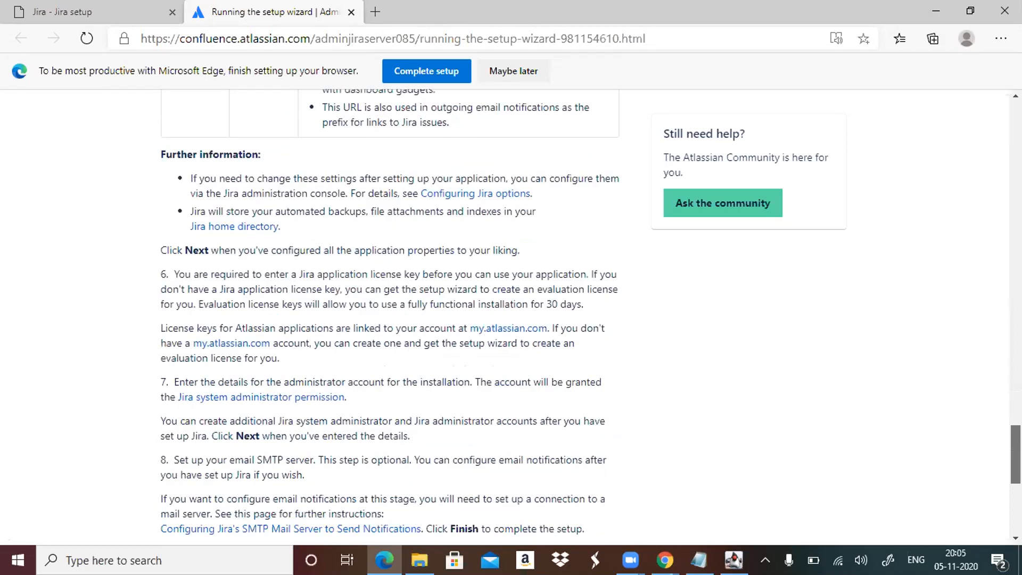
pyautogui.scroll(-3, 389, 319)
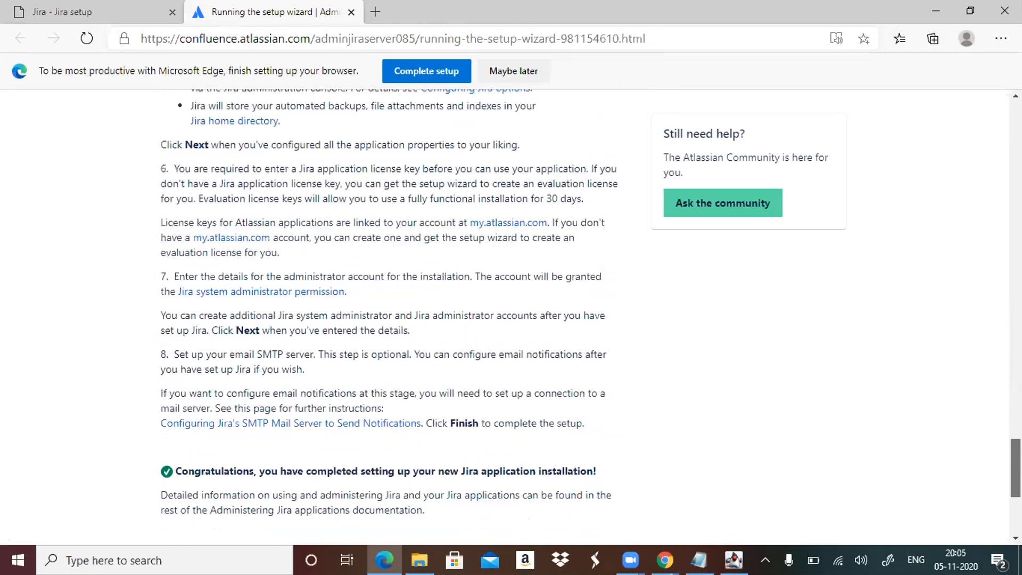
pyautogui.scroll(-1, 390, 319)
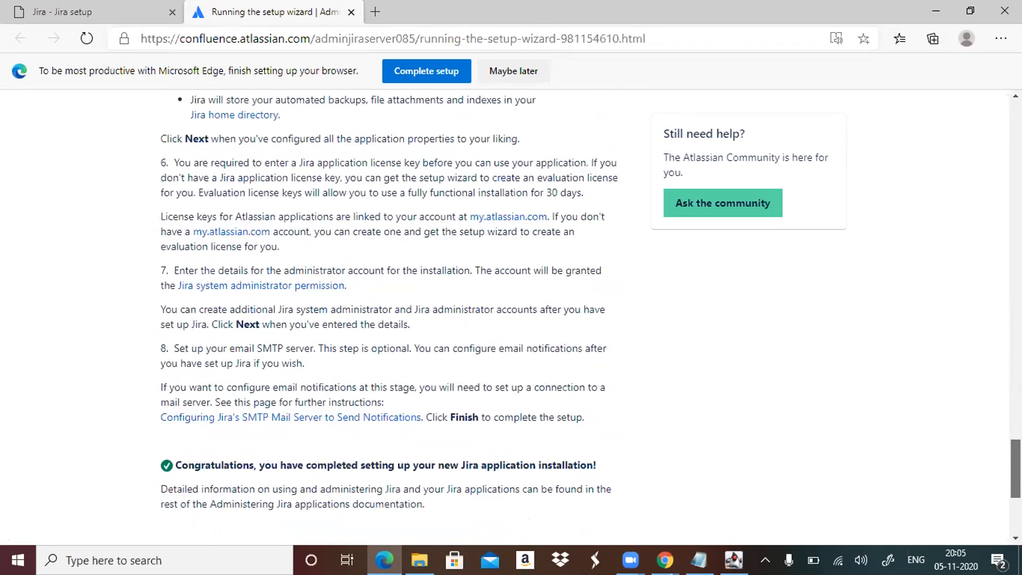
pyautogui.scroll(-3, 389, 319)
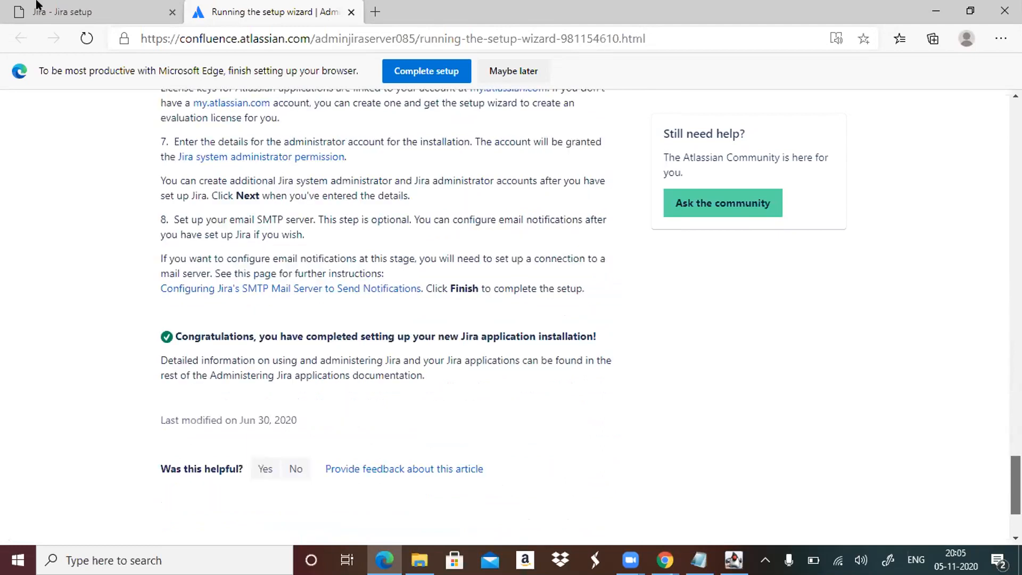
pyautogui.click(51, 9)
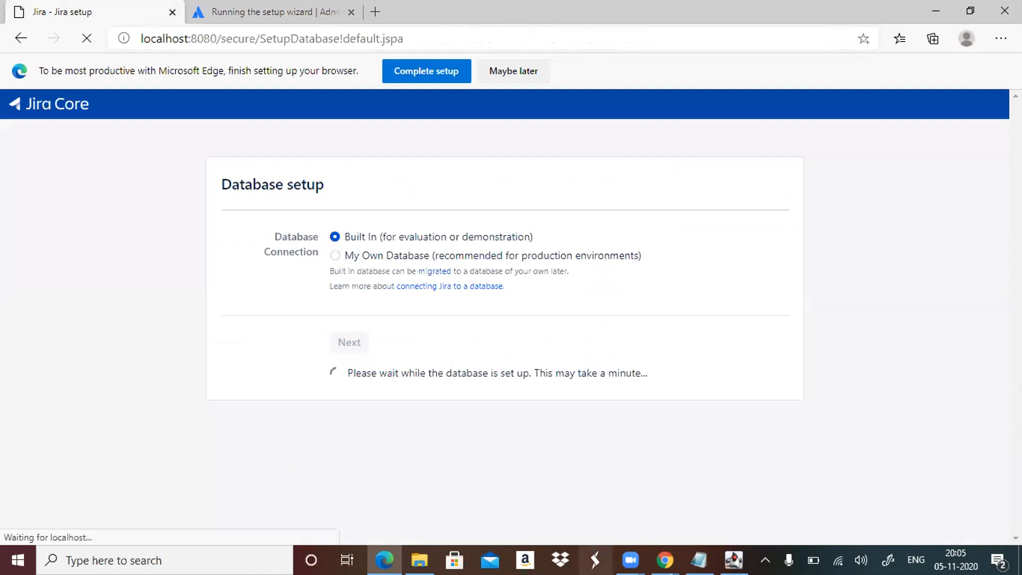
# Switch to File Explorer and open the TEMP folder under C:\Users.
pyautogui.moveTo(419, 560)
pyautogui.click(418, 498)
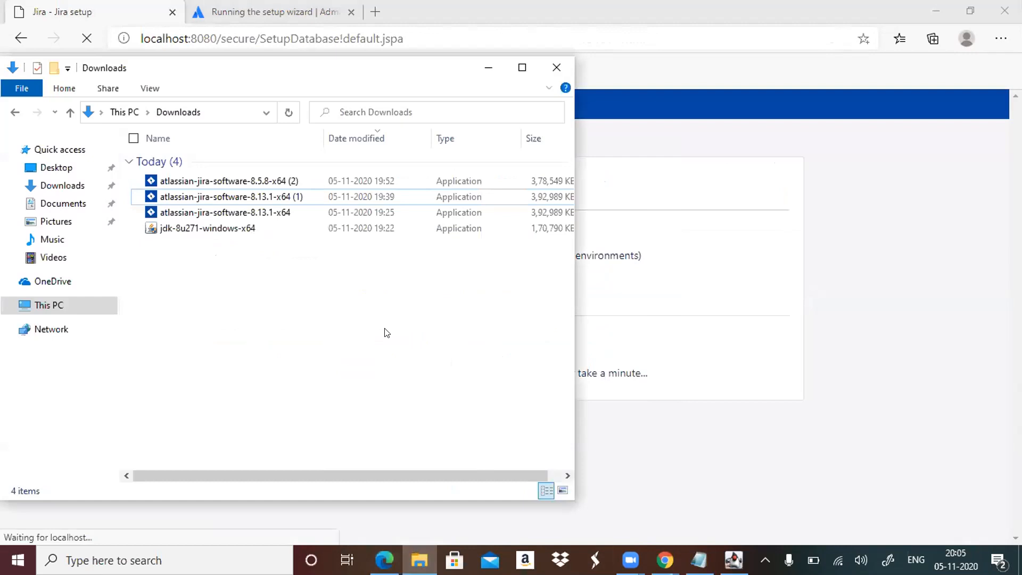
pyautogui.click(45, 307)
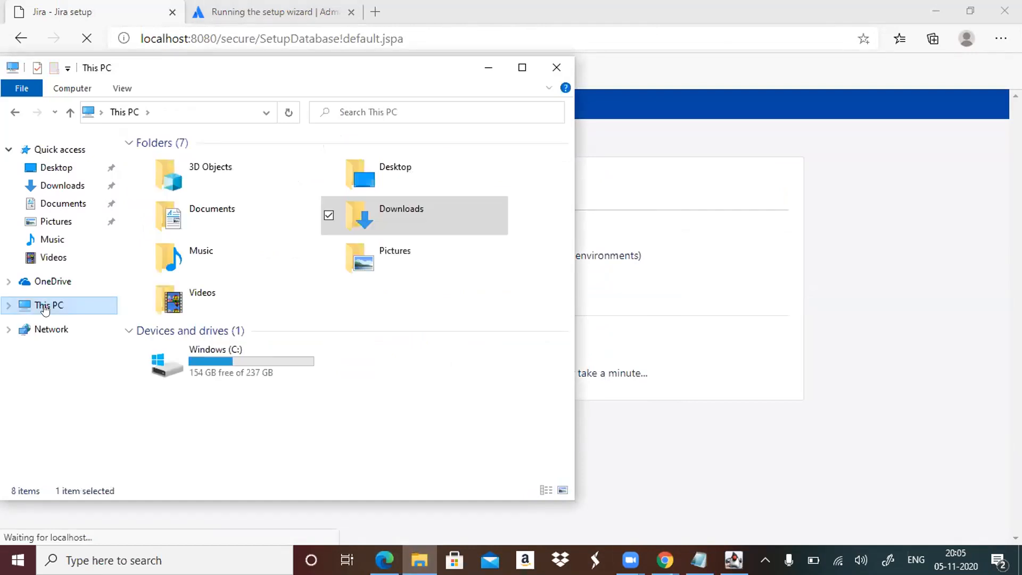
pyautogui.doubleClick(230, 365)
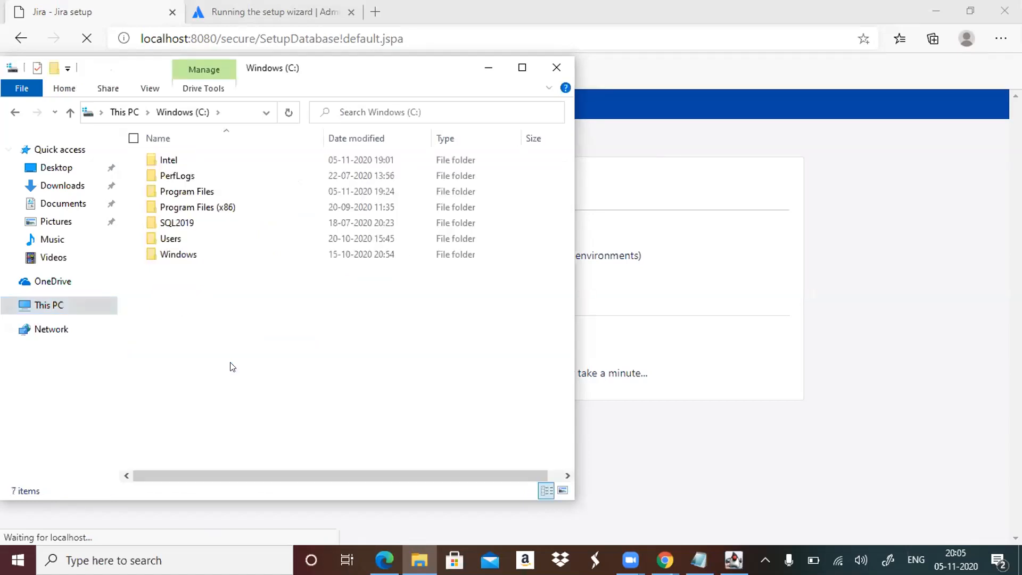
pyautogui.doubleClick(247, 237)
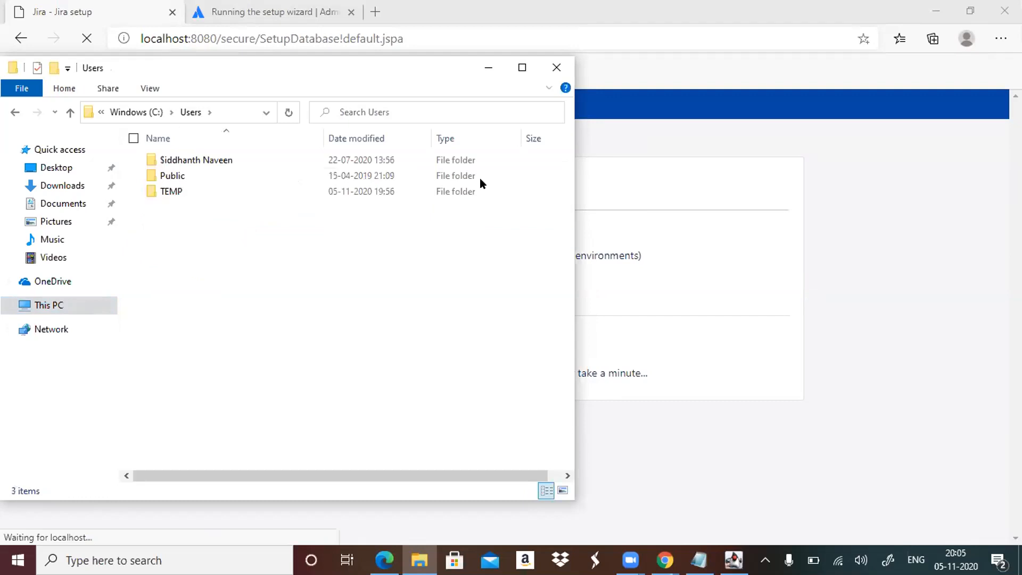
pyautogui.doubleClick(357, 191)
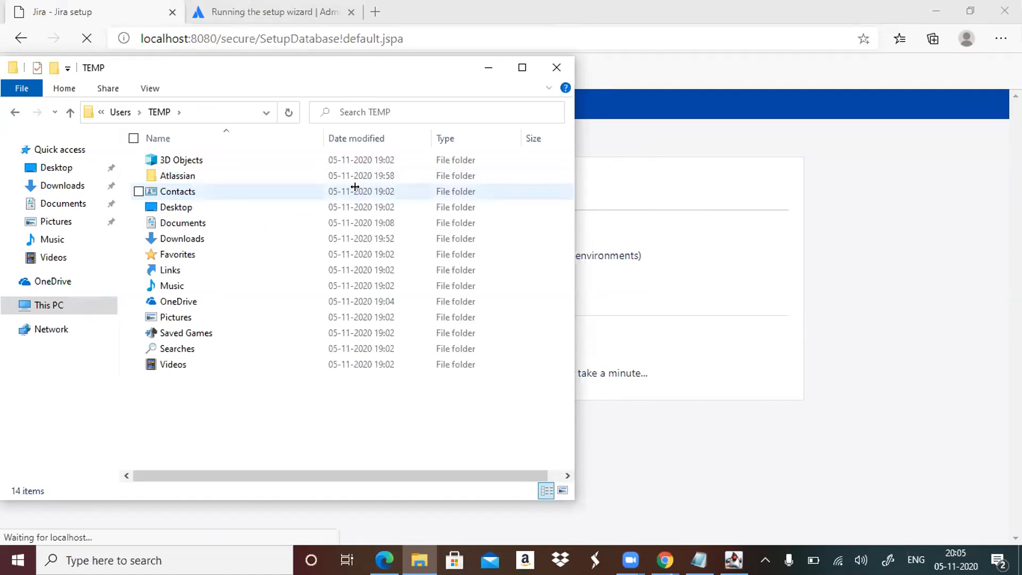
# Maximize the File Explorer window and open the Jira installation's bin folder under Atlassian\JIRA.
pyautogui.press('super+Up')
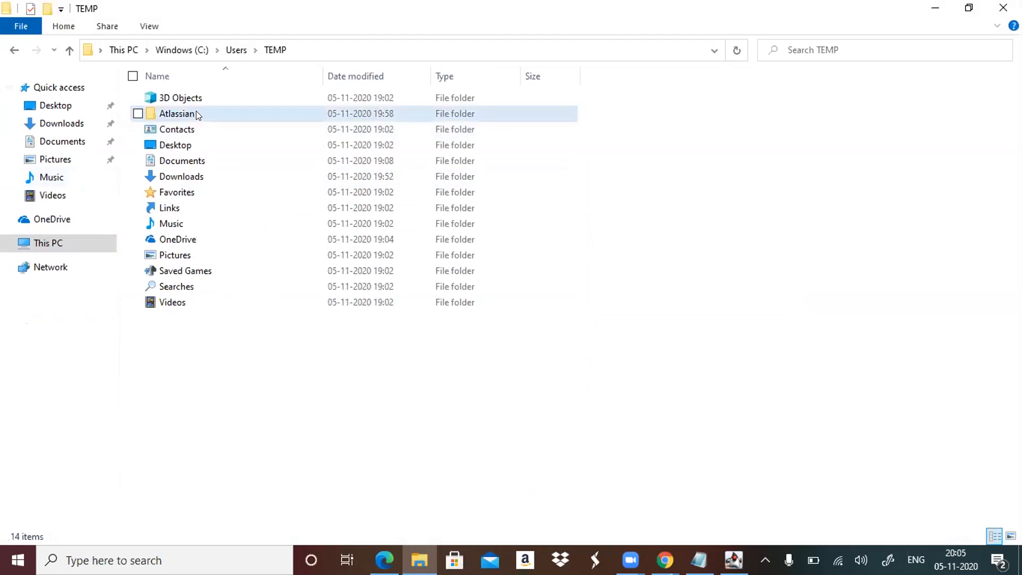
pyautogui.doubleClick(197, 113)
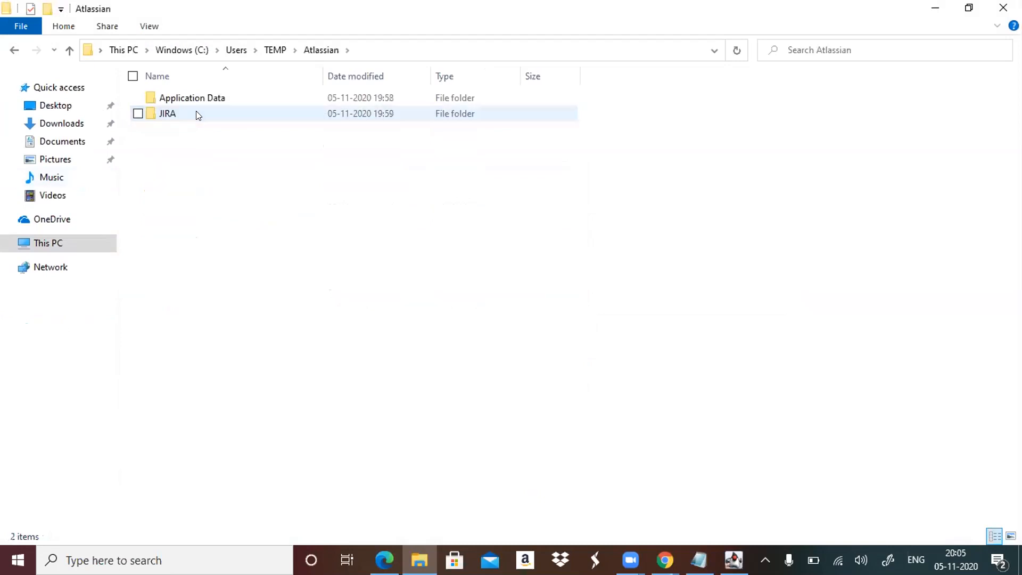
pyautogui.doubleClick(232, 120)
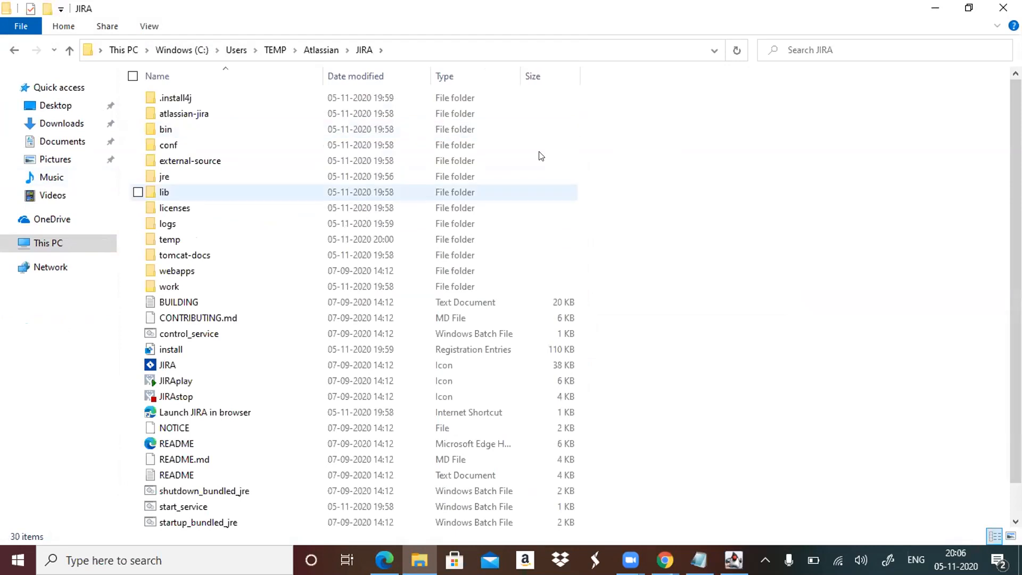
pyautogui.doubleClick(196, 127)
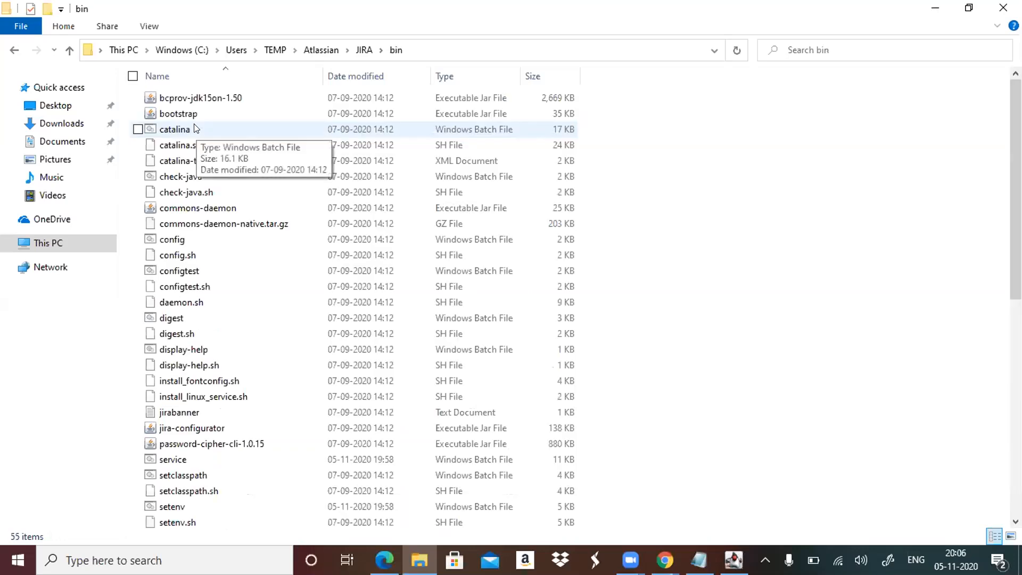
# Look through the scripts in the bin folder, moving the selection from catalina down to startup.sh.
pyautogui.click(306, 133)
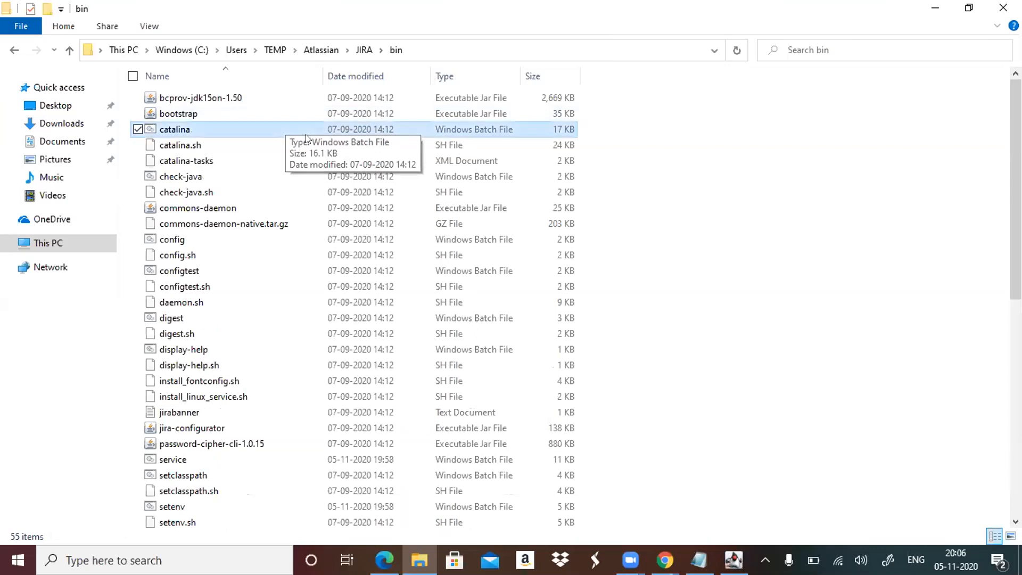
pyautogui.press('d')
pyautogui.press('d')
pyautogui.press('Down')
pyautogui.press('Down')
pyautogui.press('Down')
pyautogui.press('Down')
pyautogui.press('Down')
pyautogui.press('Down')
pyautogui.press('Down')
pyautogui.press('Down')
pyautogui.press('Down')
pyautogui.press('Down')
pyautogui.press('Down')
pyautogui.press('Down')
pyautogui.press('Down')
pyautogui.press('Down')
pyautogui.press('Down')
pyautogui.press('Down')
pyautogui.press('Down')
pyautogui.press('Down')
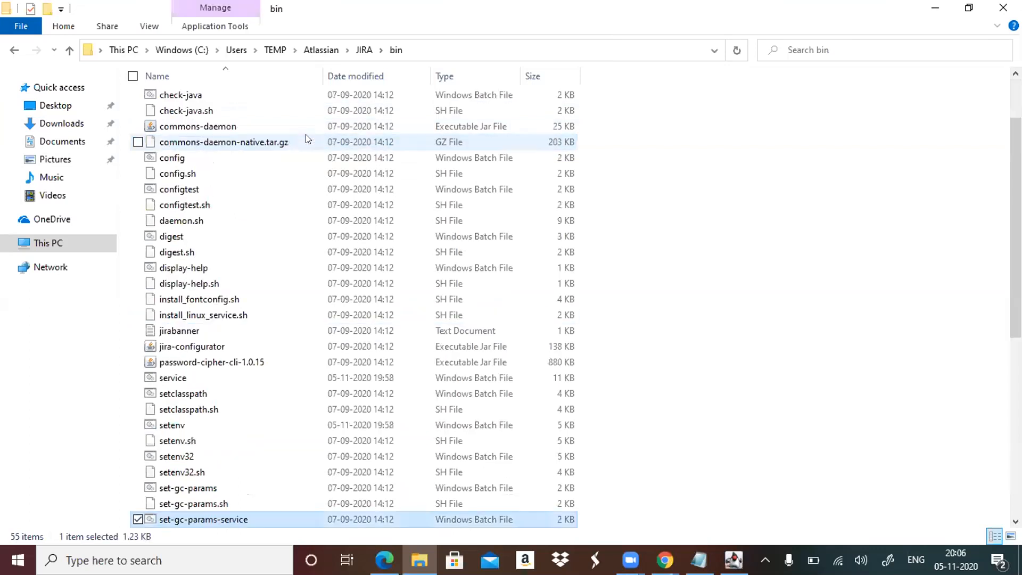
pyautogui.press('Down')
pyautogui.press('Down')
pyautogui.press('Down')
pyautogui.press('Down')
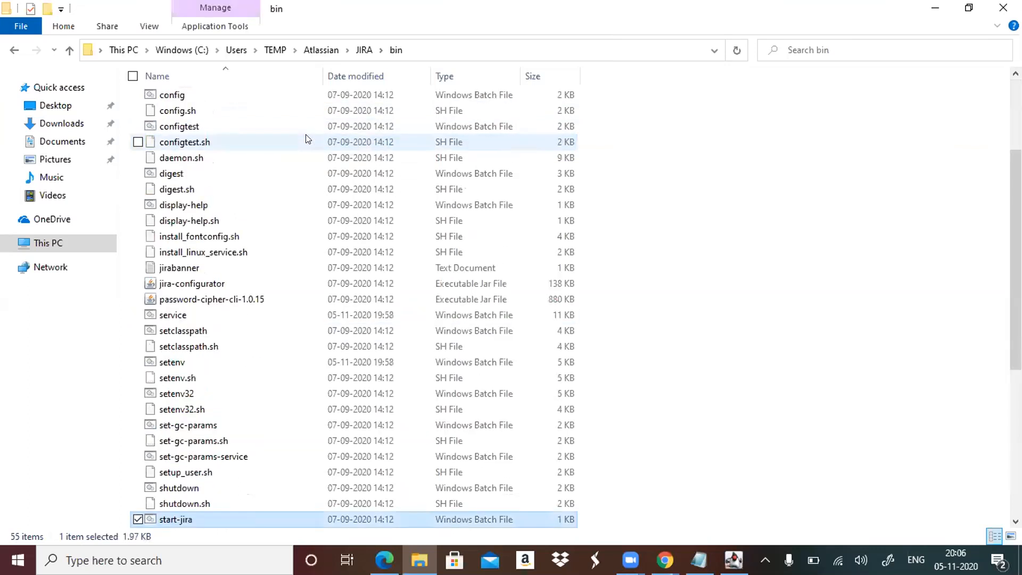
pyautogui.press('Down')
pyautogui.press('Down')
pyautogui.press('Down')
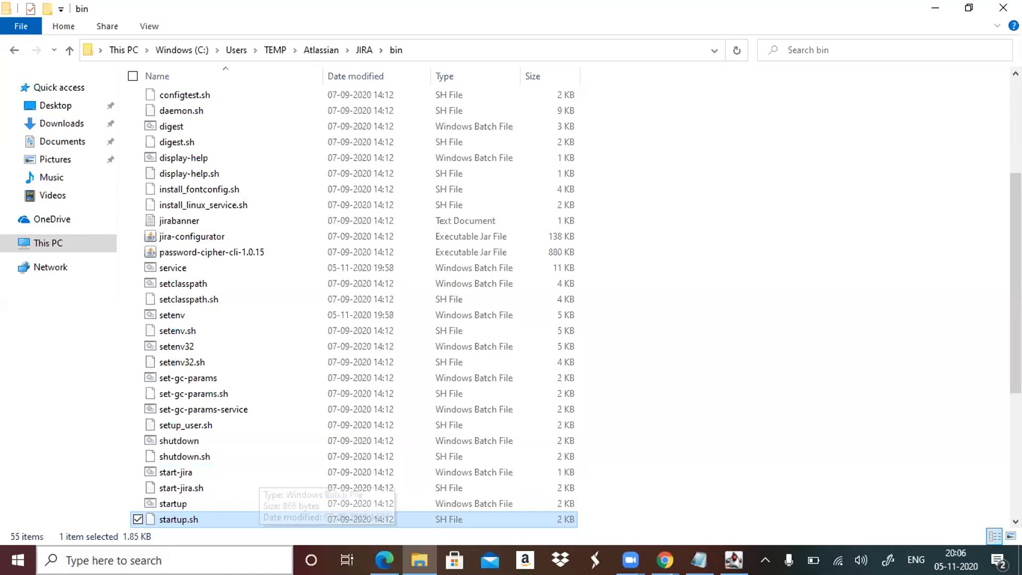
pyautogui.click(165, 560)
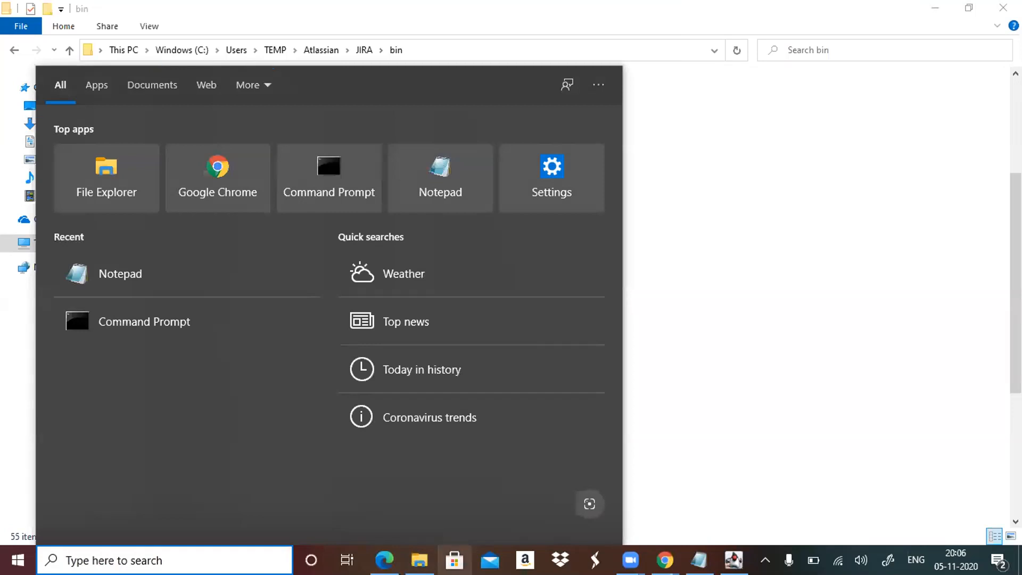
pyautogui.moveTo(664, 560)
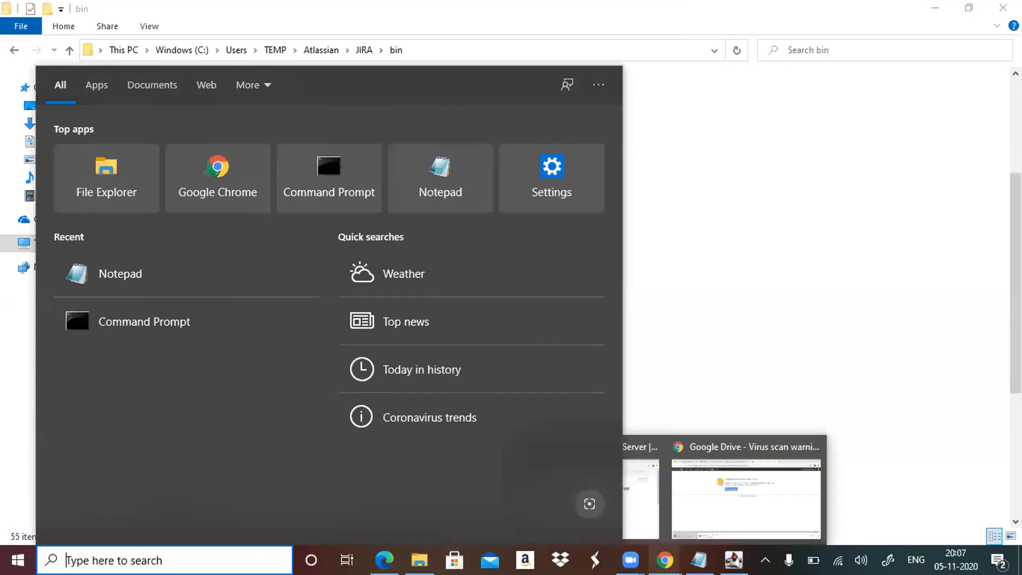
pyautogui.click(664, 195)
pyautogui.click(666, 213)
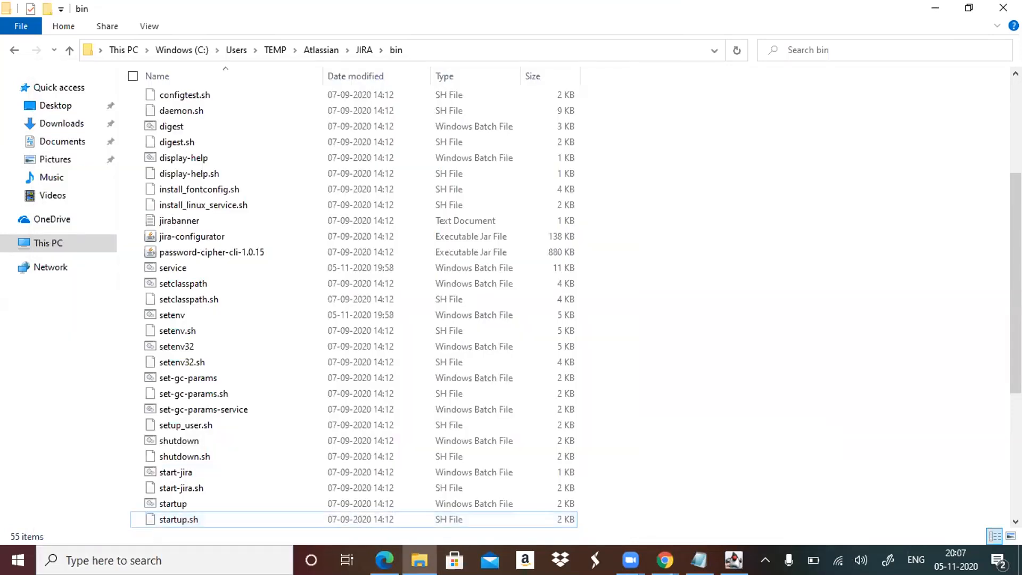
# Review the Tomcat console log back to its first startup lines, and return to the remaining files in the bin folder.
pyautogui.click(734, 560)
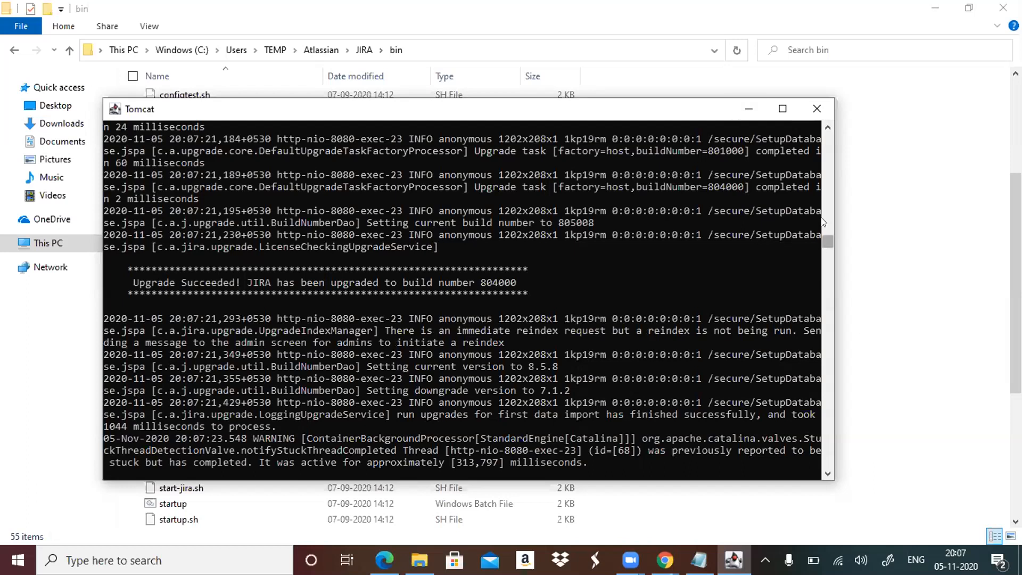
pyautogui.moveTo(826, 238); pyautogui.dragTo(826, 163)
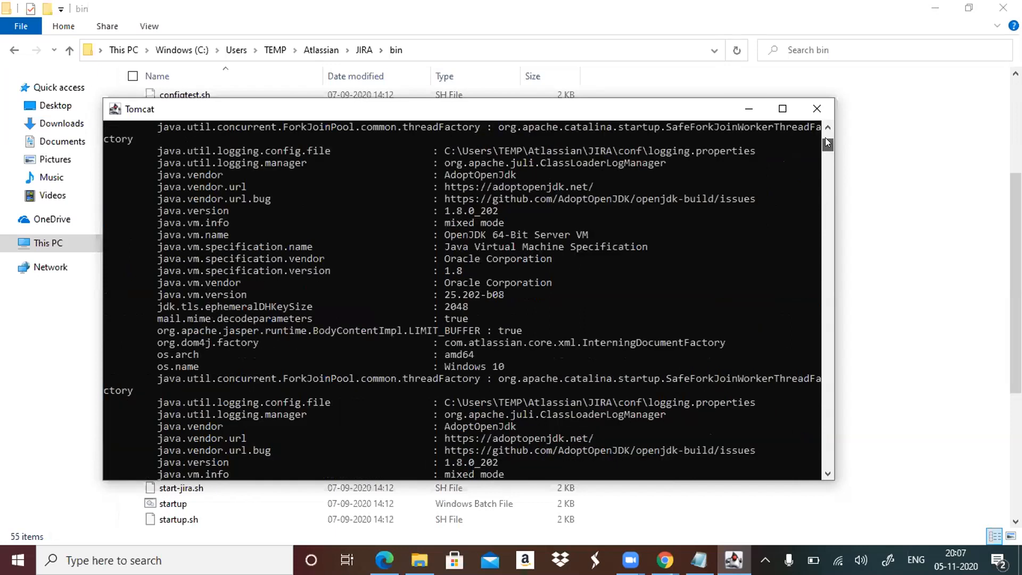
pyautogui.click(826, 136)
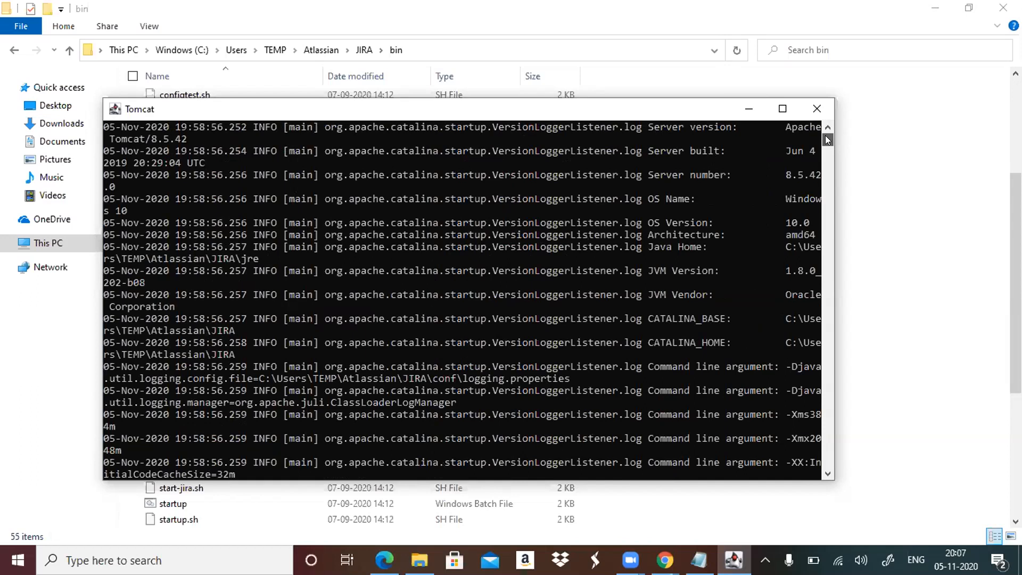
pyautogui.click(749, 108)
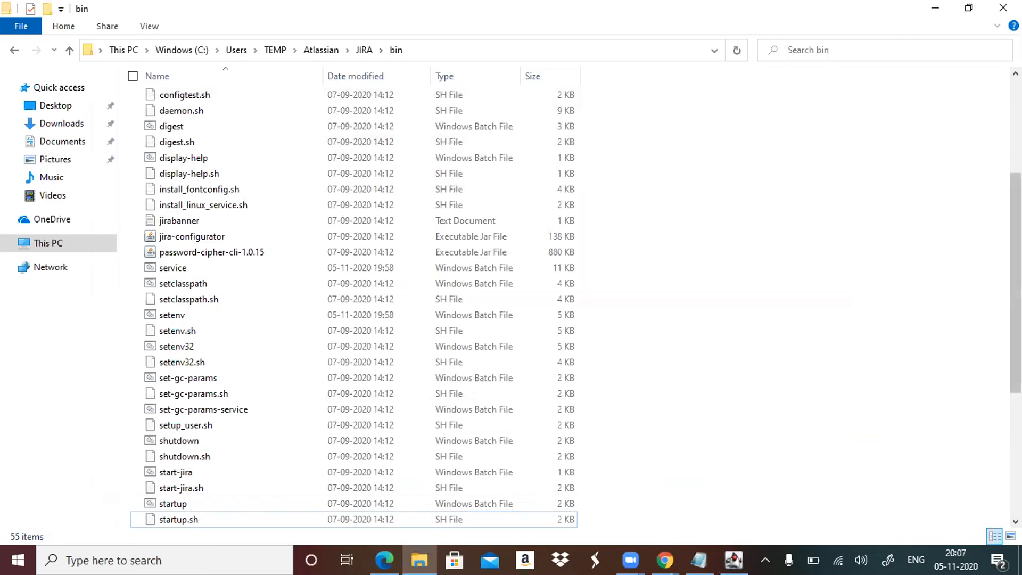
pyautogui.moveTo(1016, 330); pyautogui.dragTo(1015, 394)
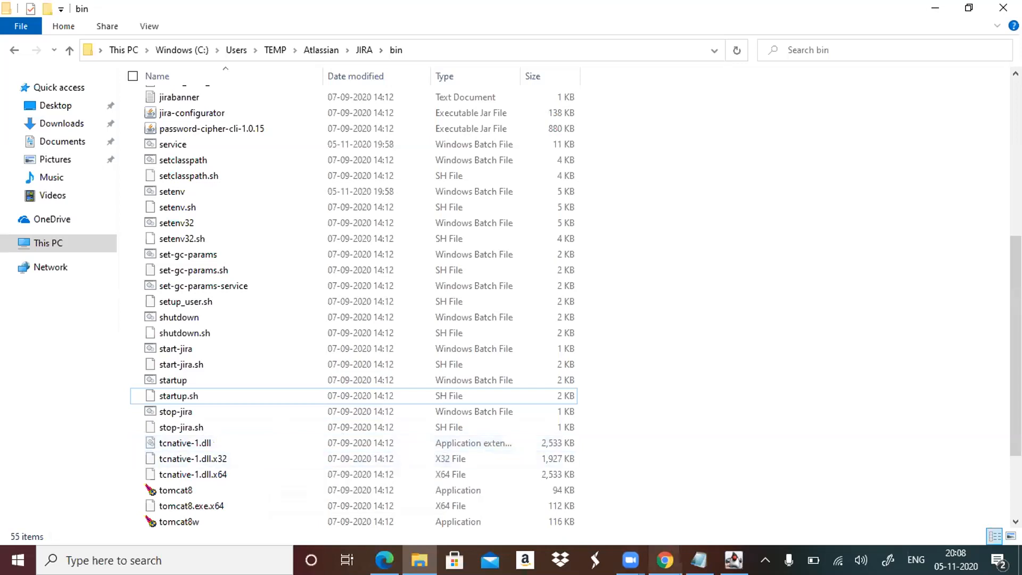
# Switch to Chrome and look through its Google Drive, Gmail and Jira Software download pages.
pyautogui.moveTo(630, 560)
pyautogui.moveTo(664, 560)
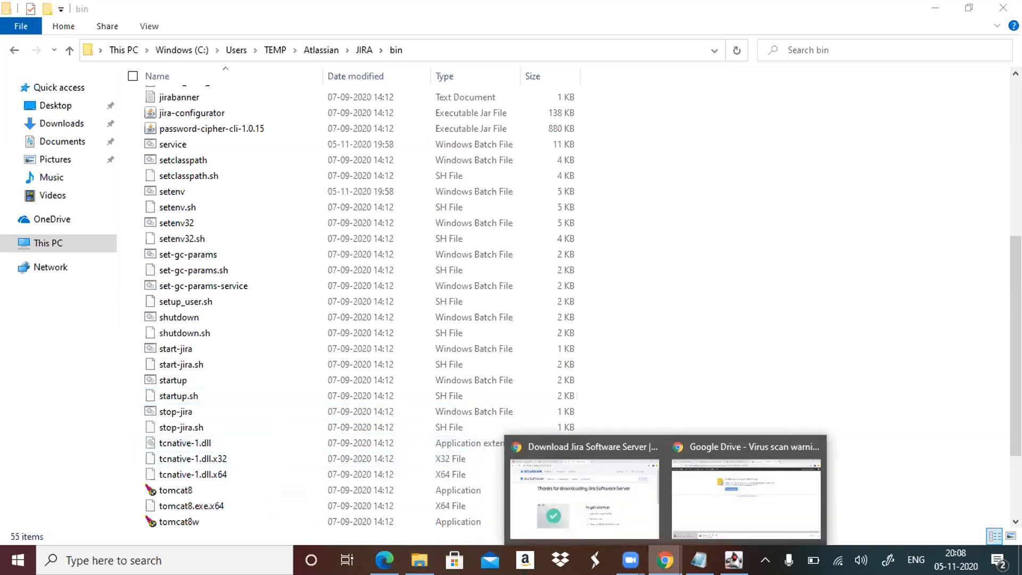
pyautogui.click(759, 508)
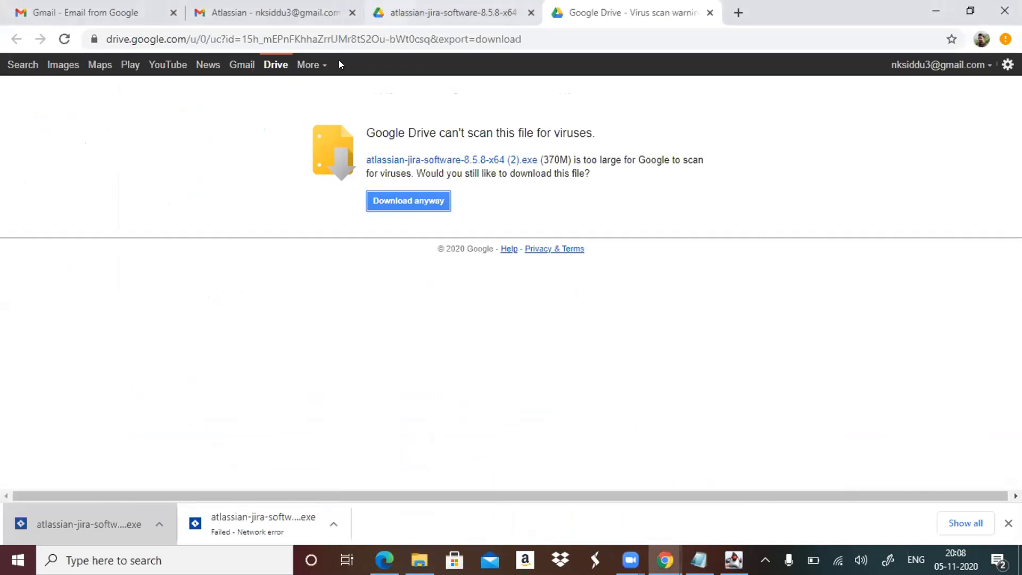
pyautogui.hotkey('ctrl', '2')
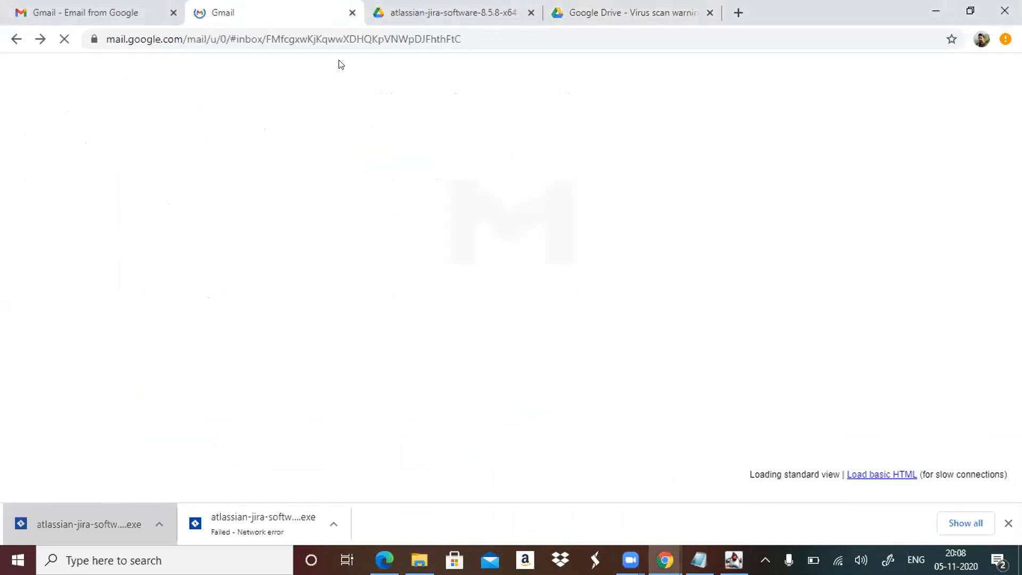
pyautogui.moveTo(665, 559)
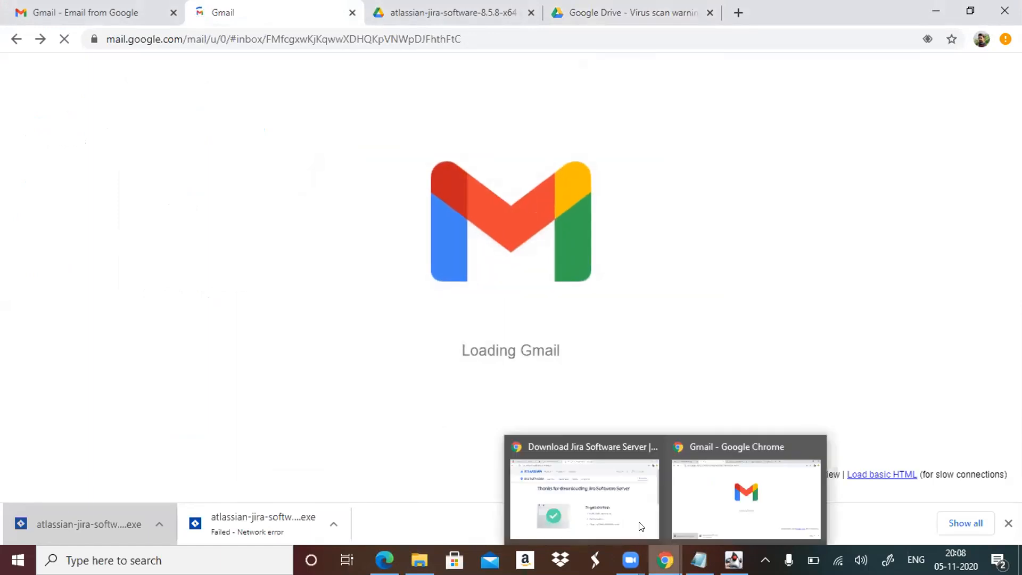
pyautogui.click(606, 480)
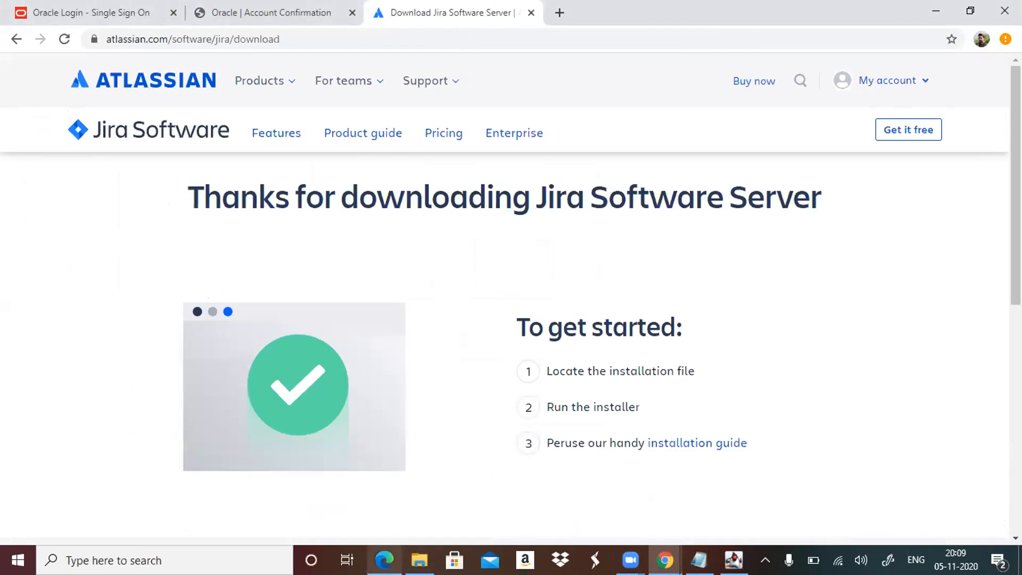
# Switch to Edge, accept the default Jira application properties with Private mode, and request a Jira trial license from MyAtlassian.
pyautogui.click(384, 559)
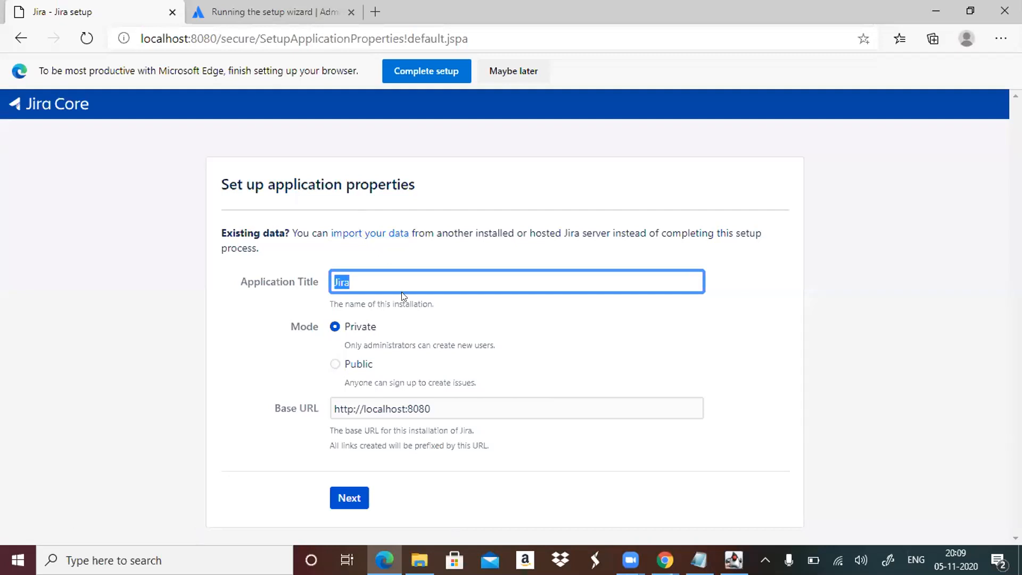
pyautogui.click(347, 498)
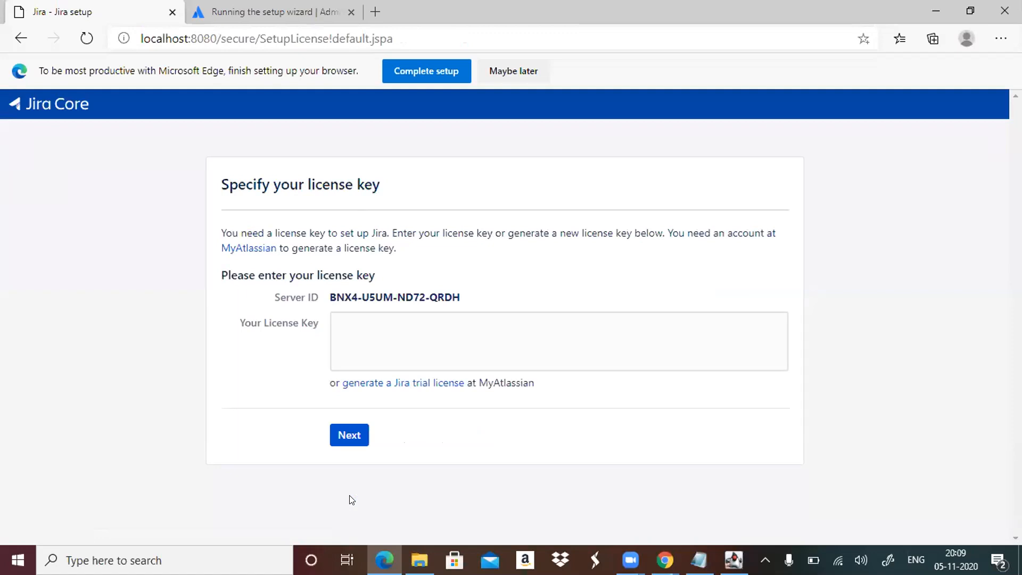
pyautogui.click(512, 334)
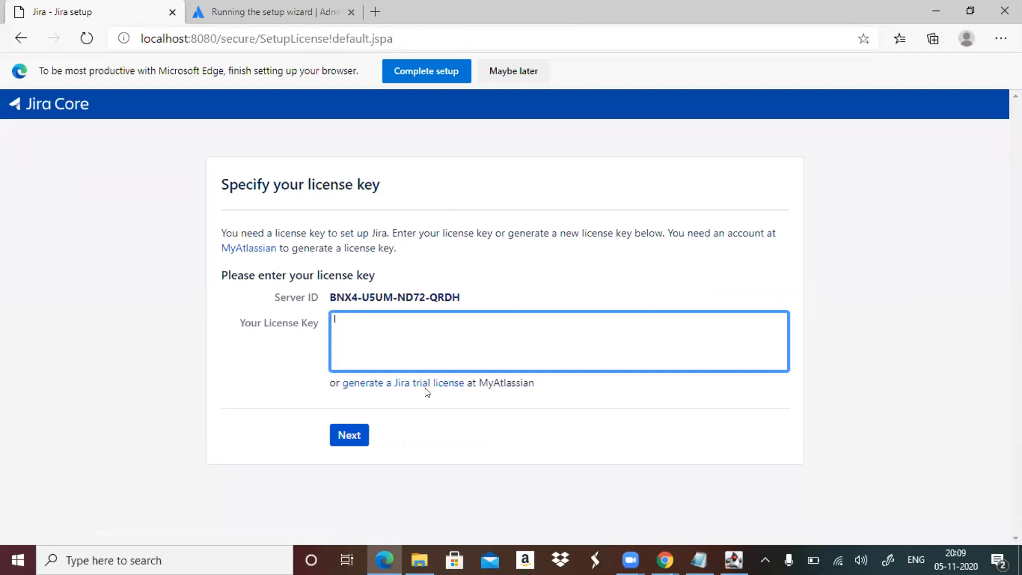
pyautogui.click(437, 393)
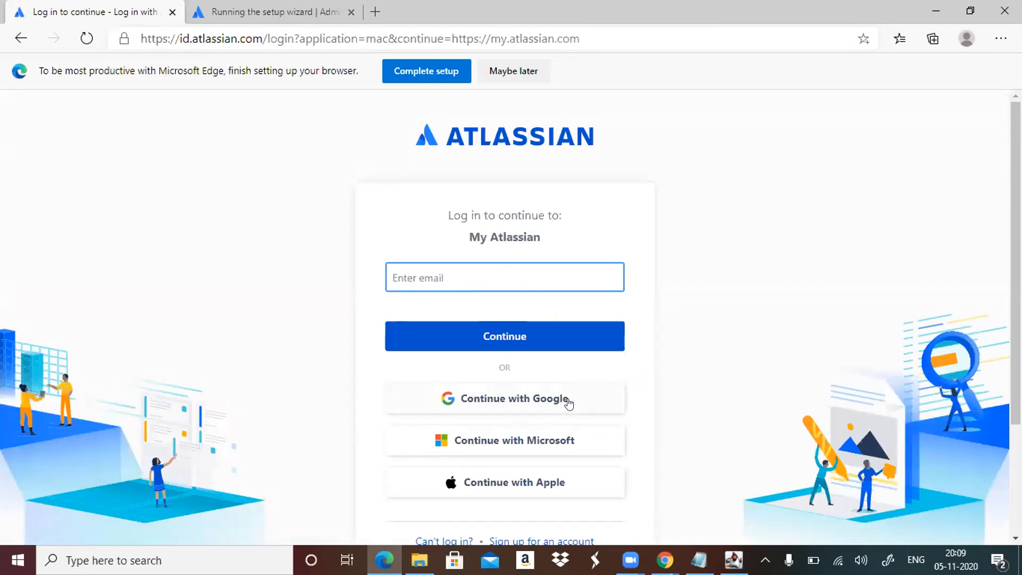
# Sign in to My Atlassian through Google with the account e-mail and the account password.
pyautogui.click(513, 406)
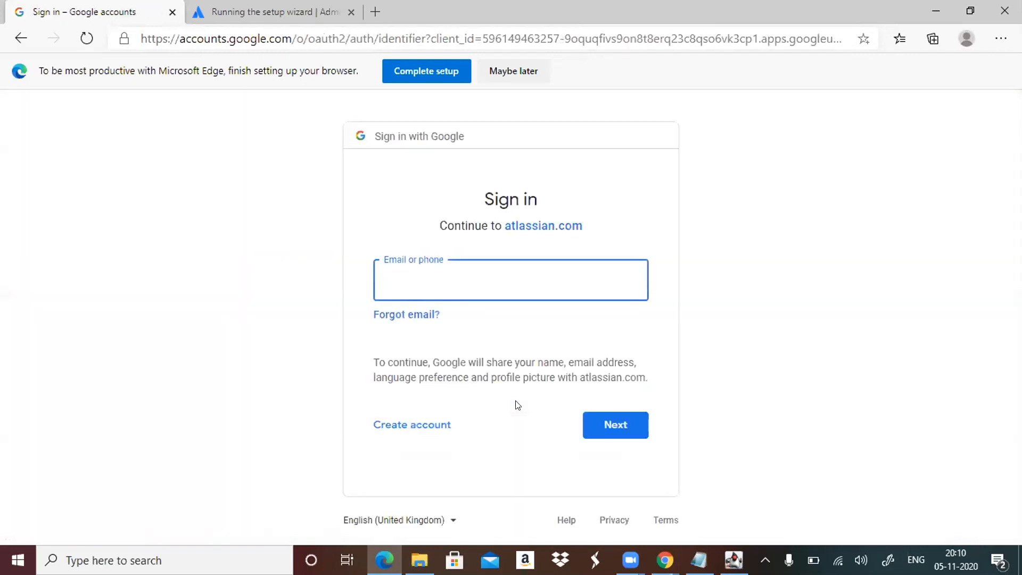
pyautogui.click(593, 422)
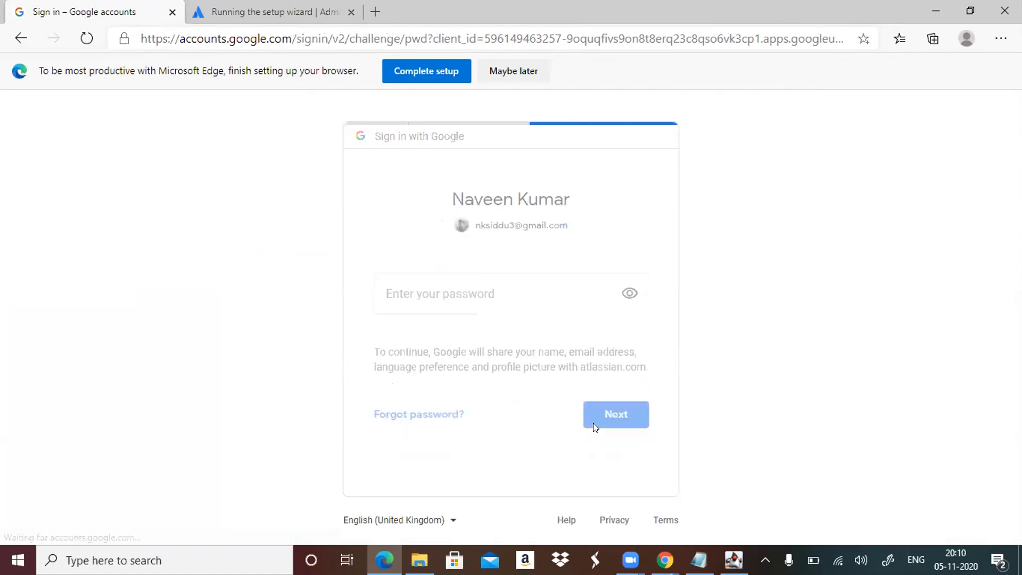
pyautogui.write('••••••••••')
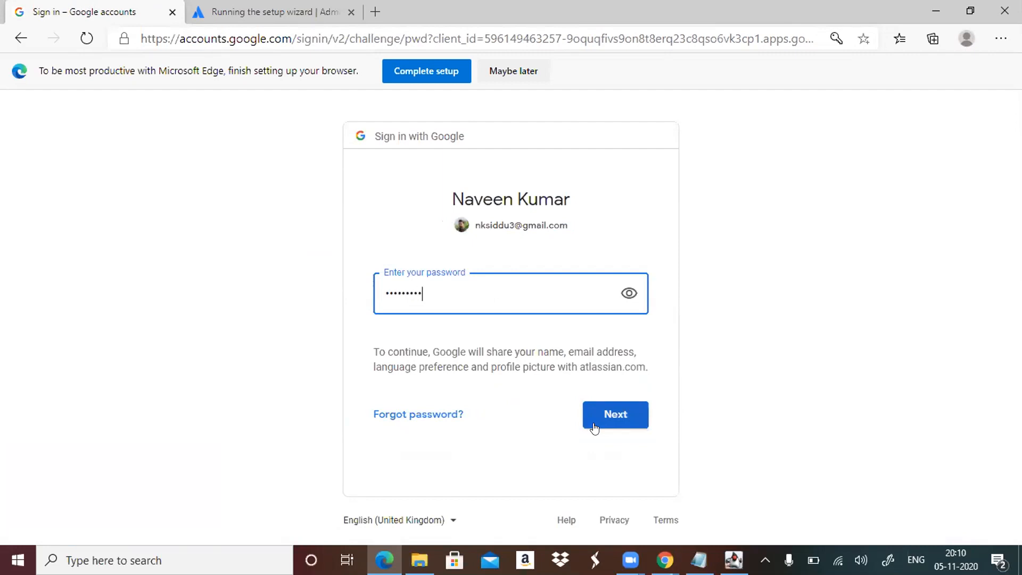
pyautogui.click(607, 421)
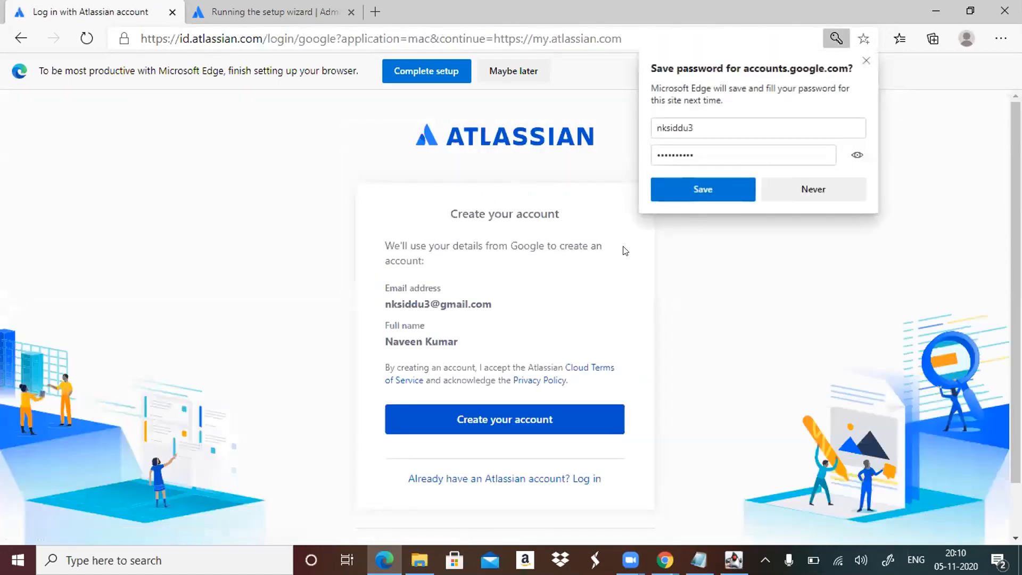
# Save the sign-in password in the browser and create the Atlassian account from the Google details.
pyautogui.click(750, 198)
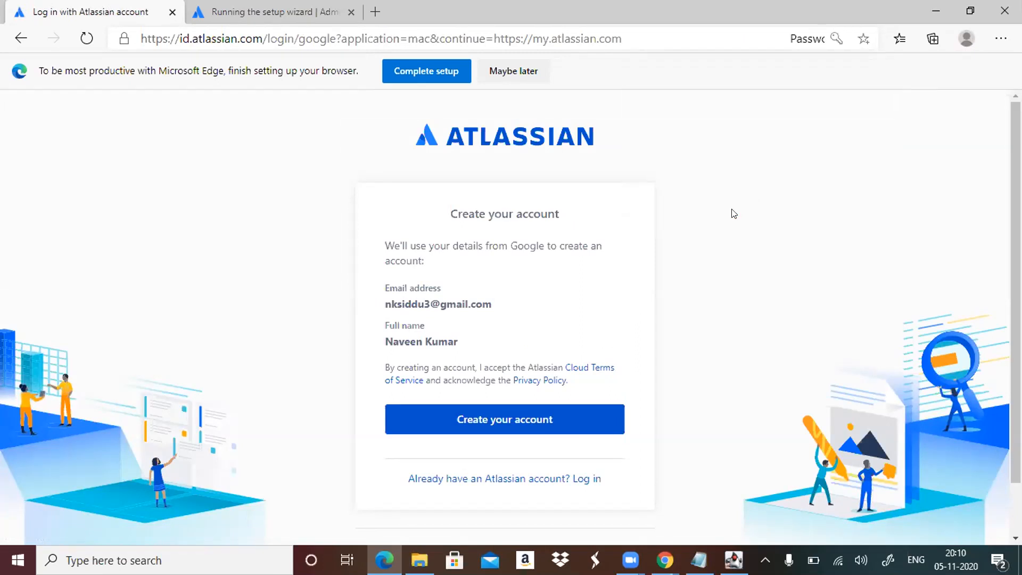
pyautogui.click(578, 433)
pyautogui.click(571, 424)
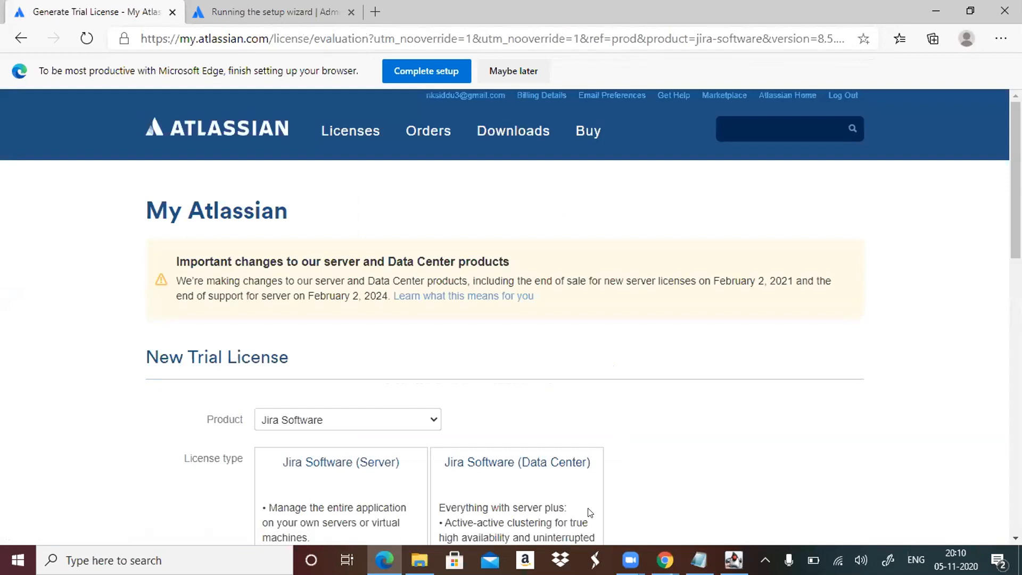
# Choose Jira Software as the trial license product with the Jira Software (Server) license type.
pyautogui.click(433, 421)
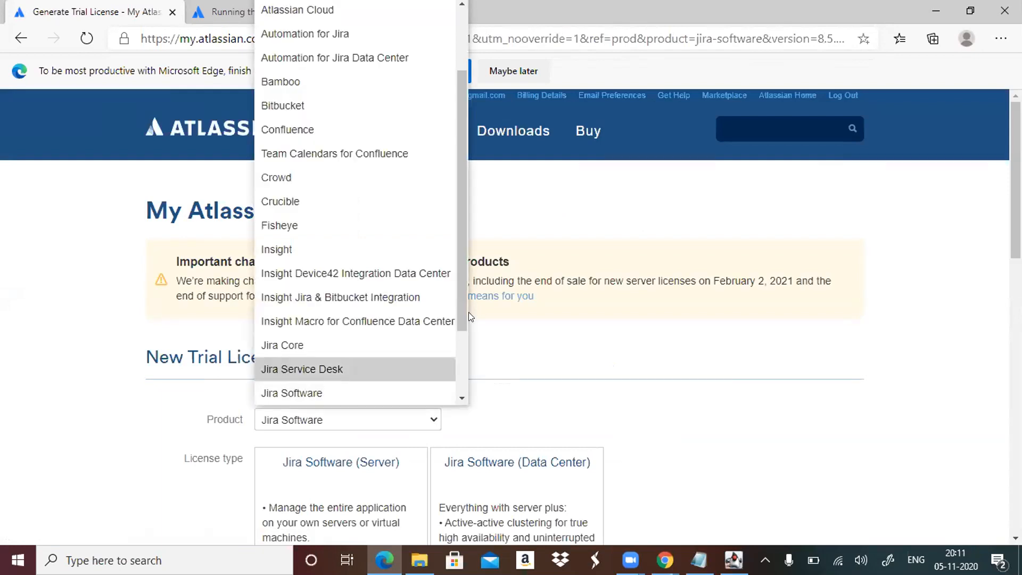
pyautogui.moveTo(460, 325); pyautogui.dragTo(468, 342)
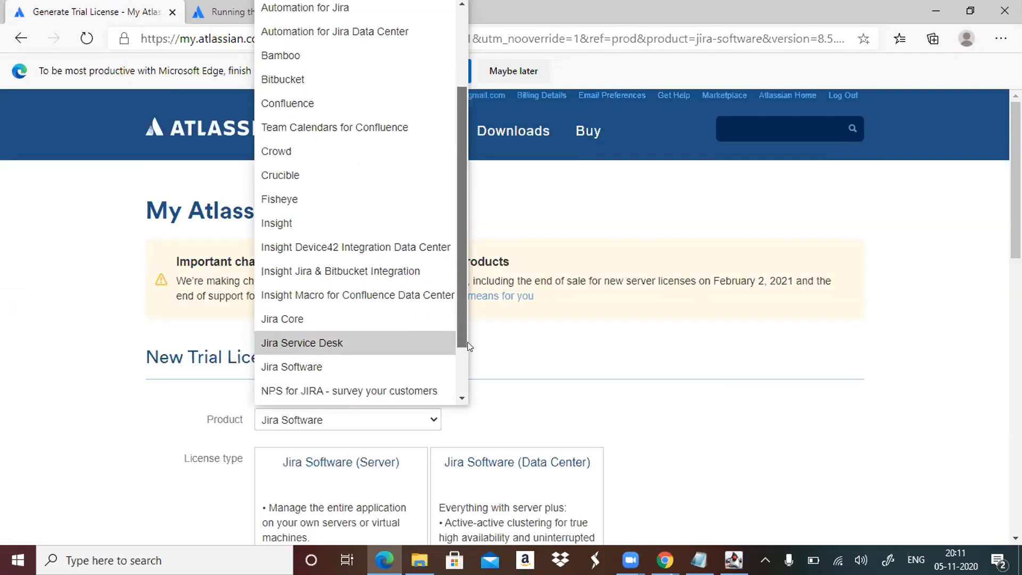
pyautogui.moveTo(468, 342); pyautogui.dragTo(468, 400)
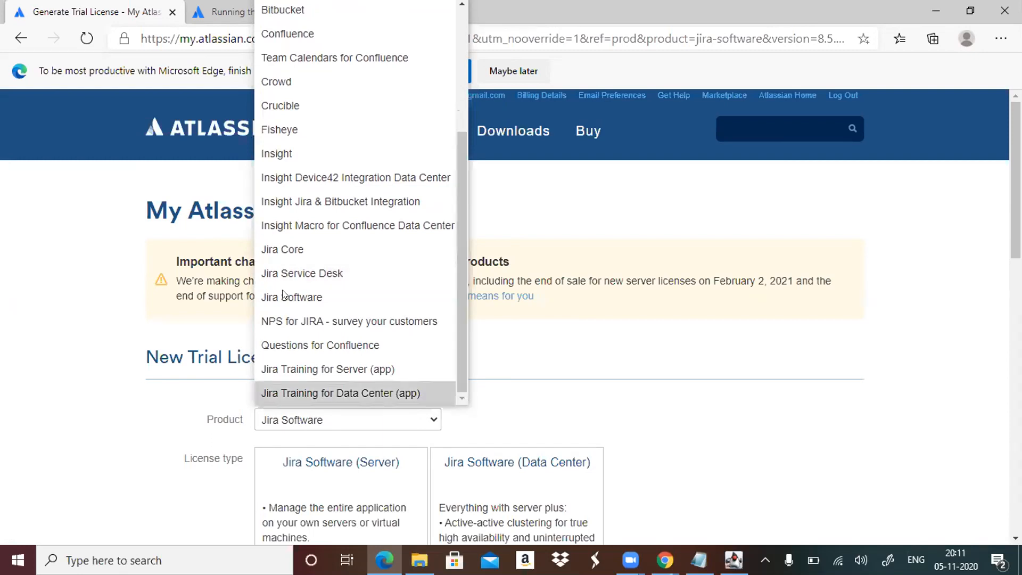
pyautogui.click(423, 301)
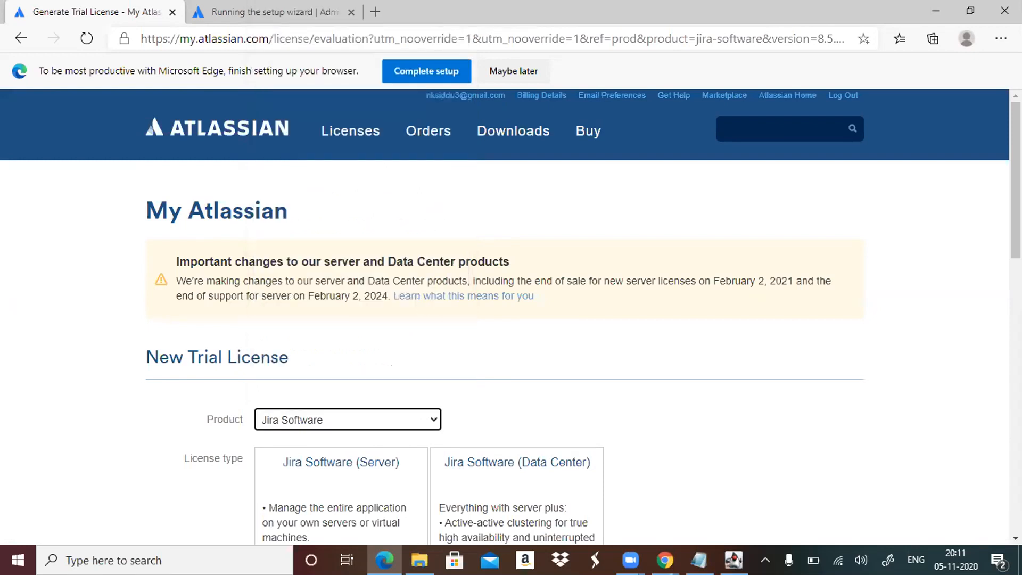
pyautogui.scroll(-4, 511, 319)
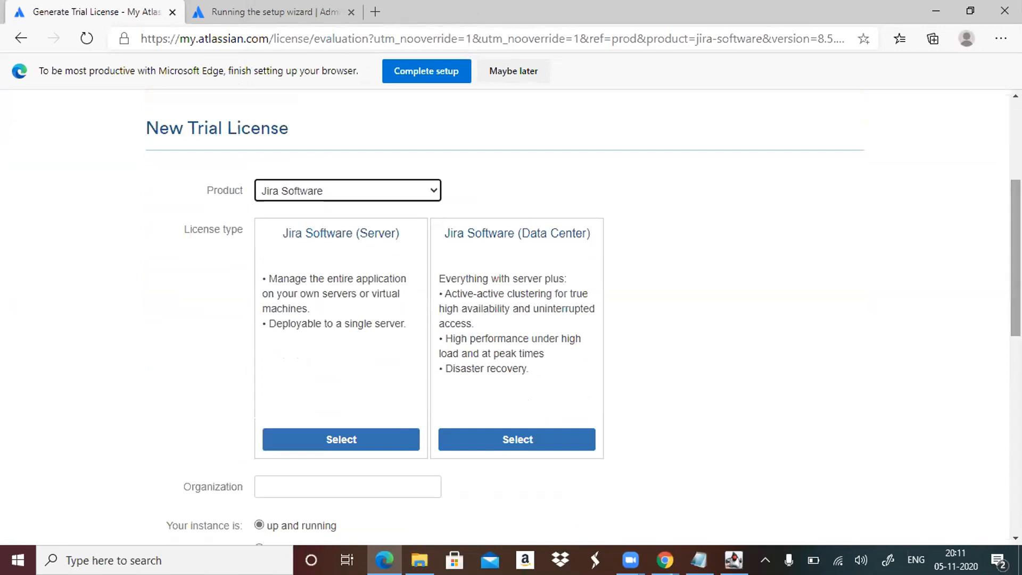
pyautogui.click(365, 437)
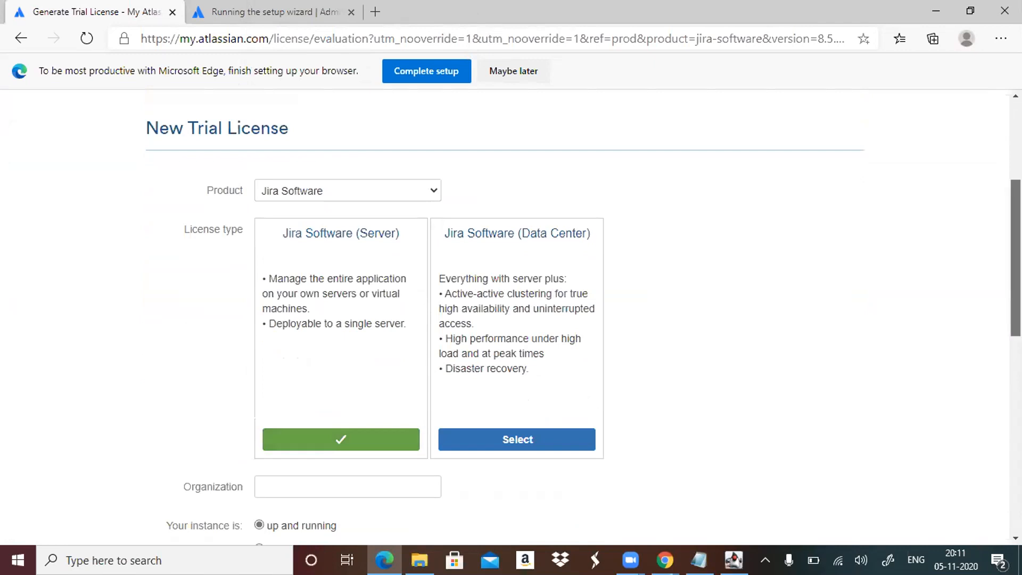
# Enter VLR as the organization and mark the instance as not installed yet.
pyautogui.scroll(-2, 510, 319)
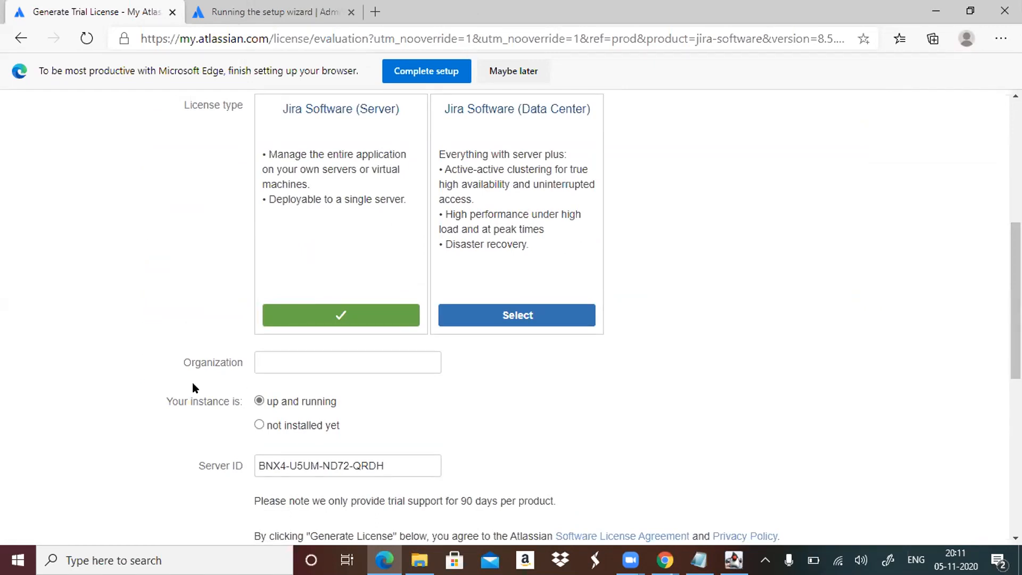
pyautogui.click(309, 358)
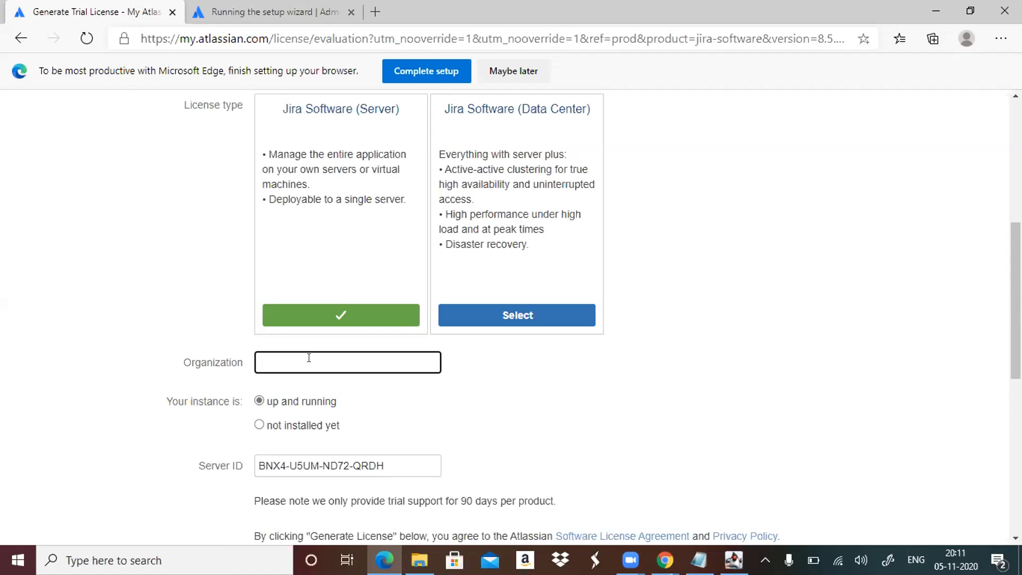
pyautogui.write('Tomcat')
pyautogui.press('BackSpace')
pyautogui.press('BackSpace')
pyautogui.press('BackSpace')
pyautogui.press('BackSpace')
pyautogui.press('BackSpace')
pyautogui.write('VLR')
pyautogui.click(282, 437)
pyautogui.click(260, 425)
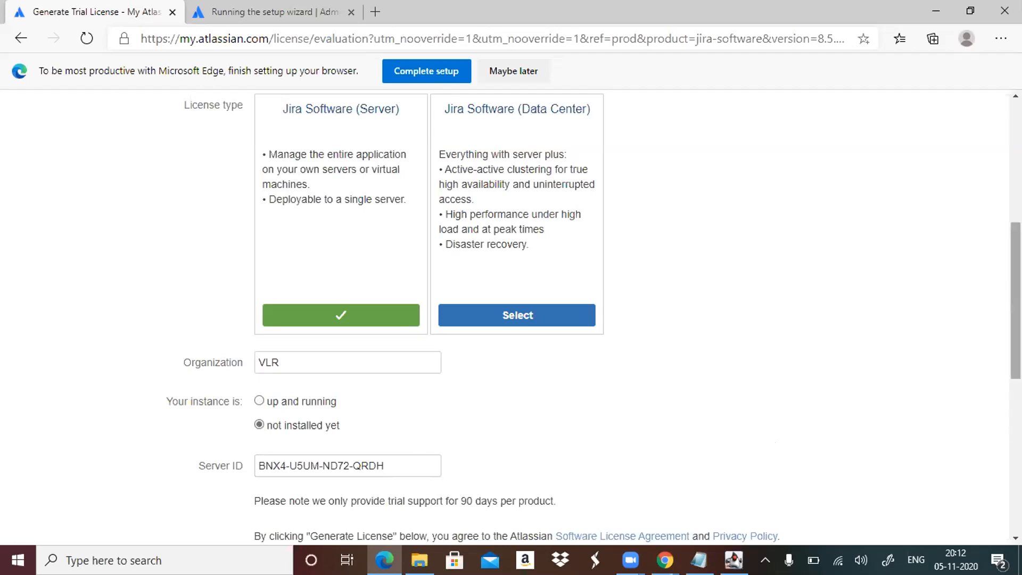
# Generate the trial license, confirm installing its license key on localhost, and submit the key in the Jira setup wizard.
pyautogui.scroll(-3, 510, 319)
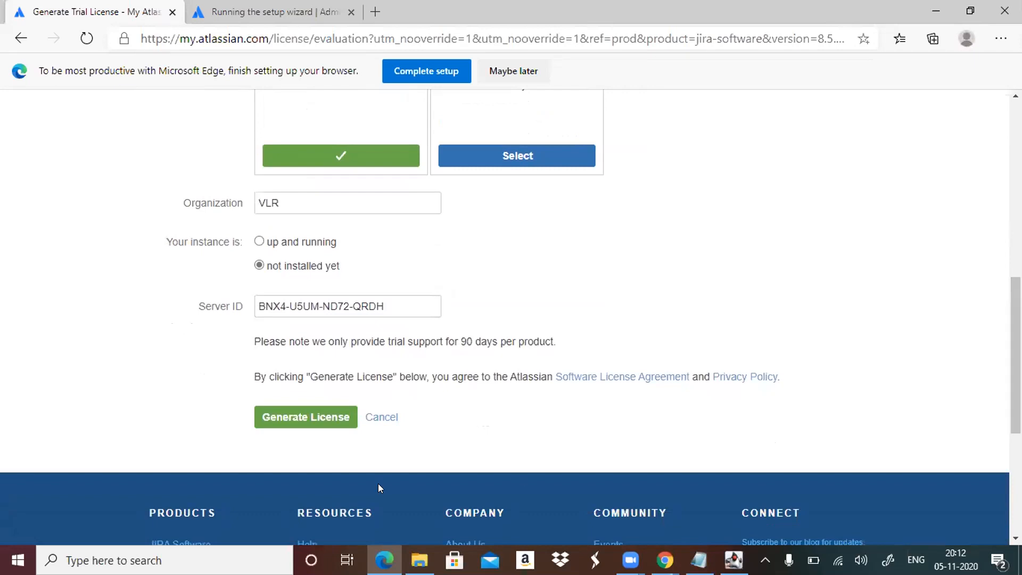
pyautogui.click(295, 425)
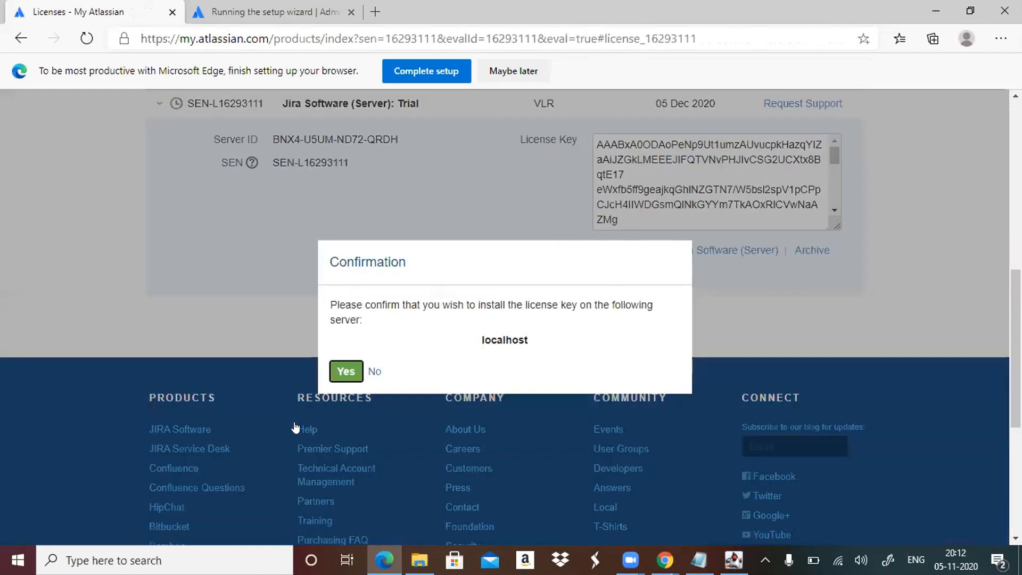
pyautogui.click(350, 375)
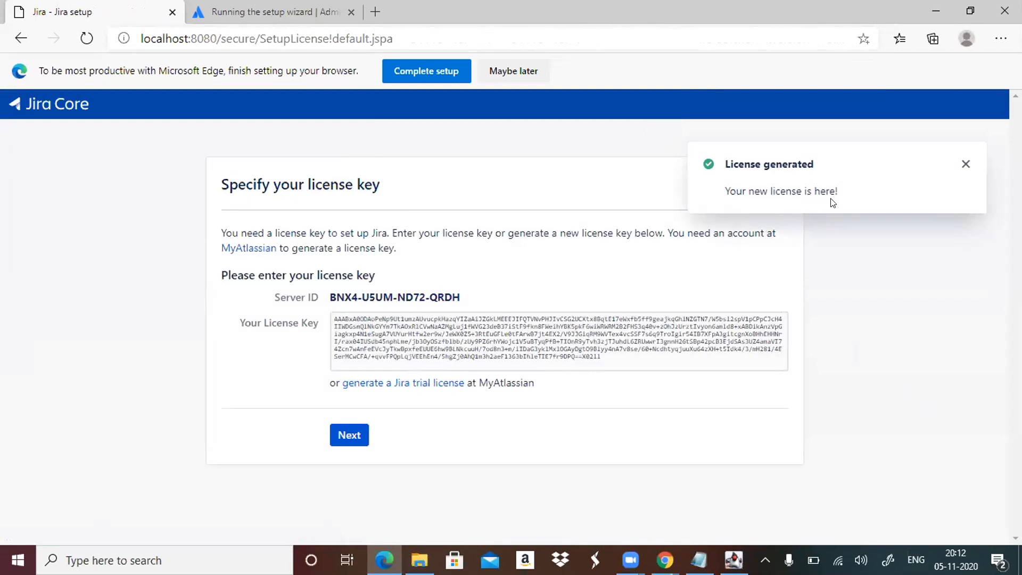
pyautogui.click(353, 434)
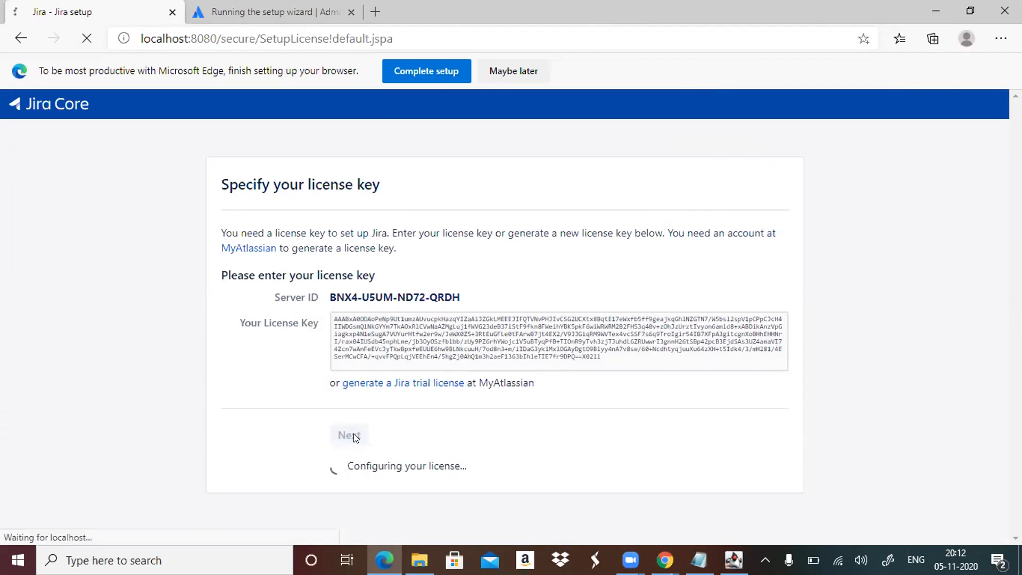
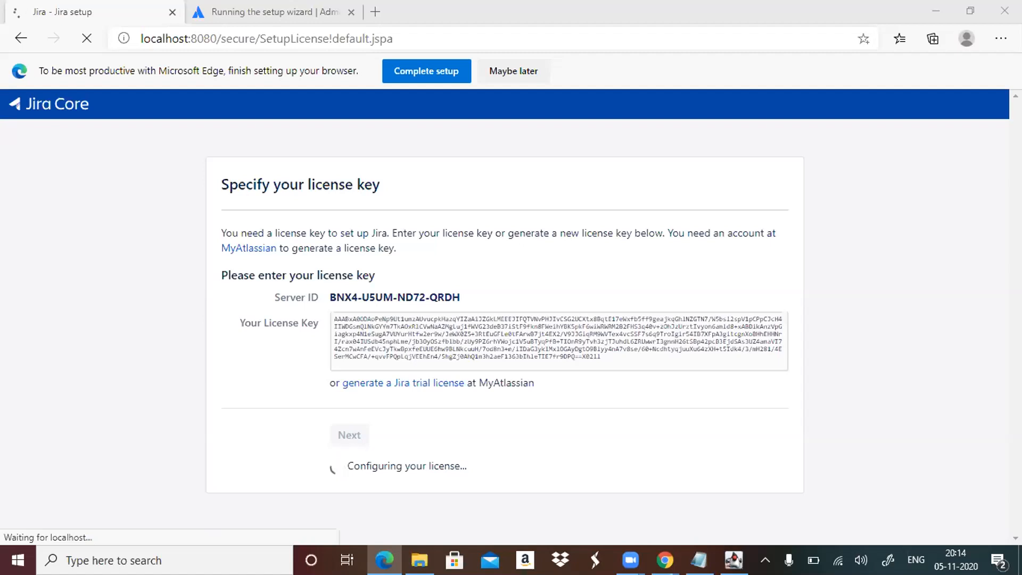
# Switch to Chrome and reopen the Download Jira Software Server page from the Google search results.
pyautogui.moveTo(664, 560)
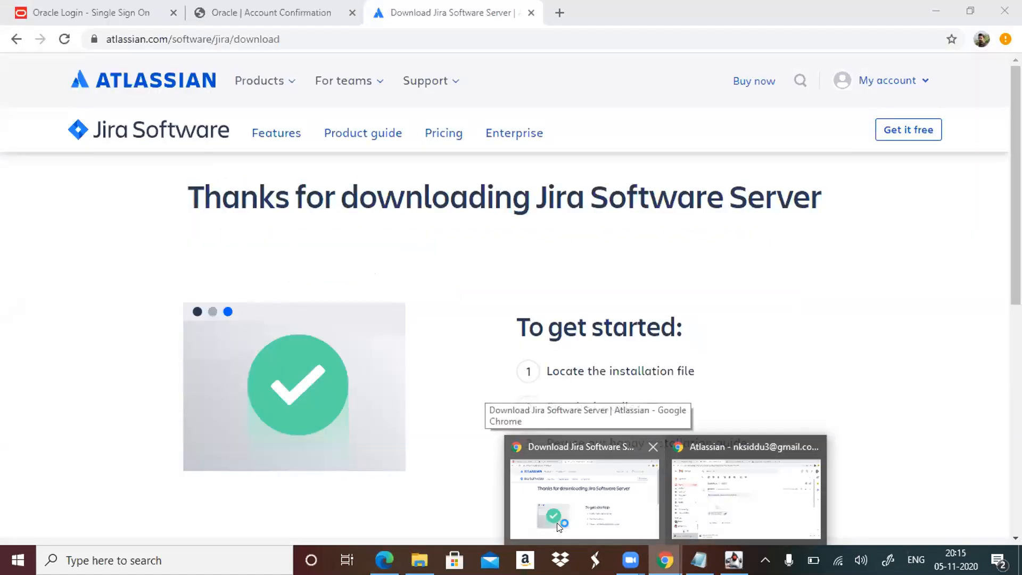
pyautogui.click(557, 523)
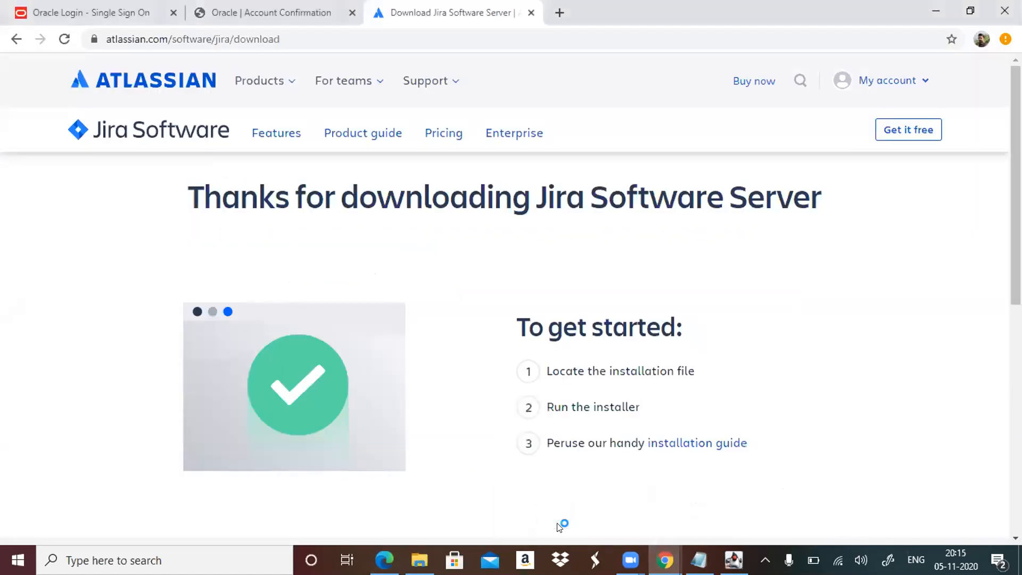
pyautogui.click(17, 40)
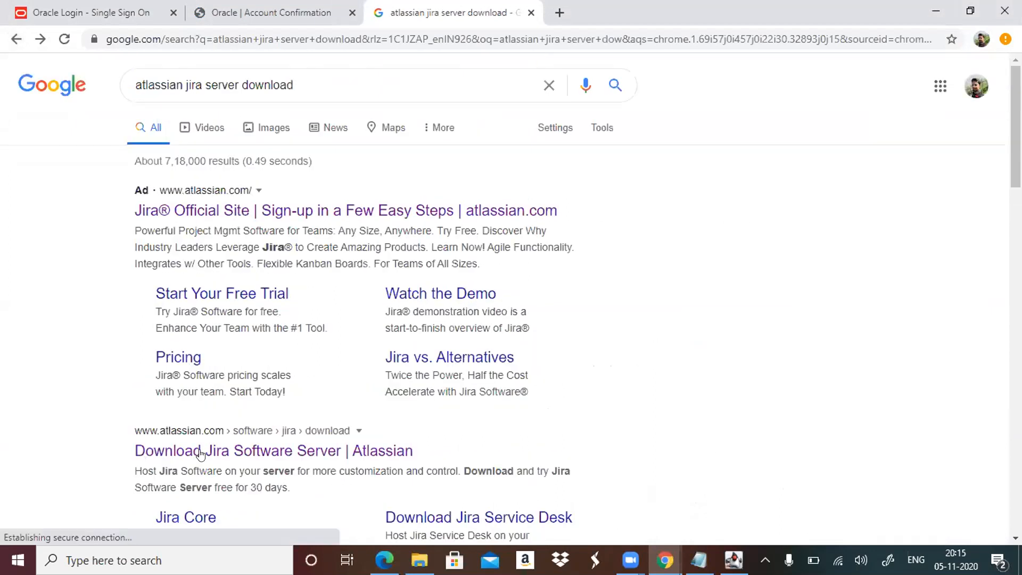
pyautogui.click(200, 454)
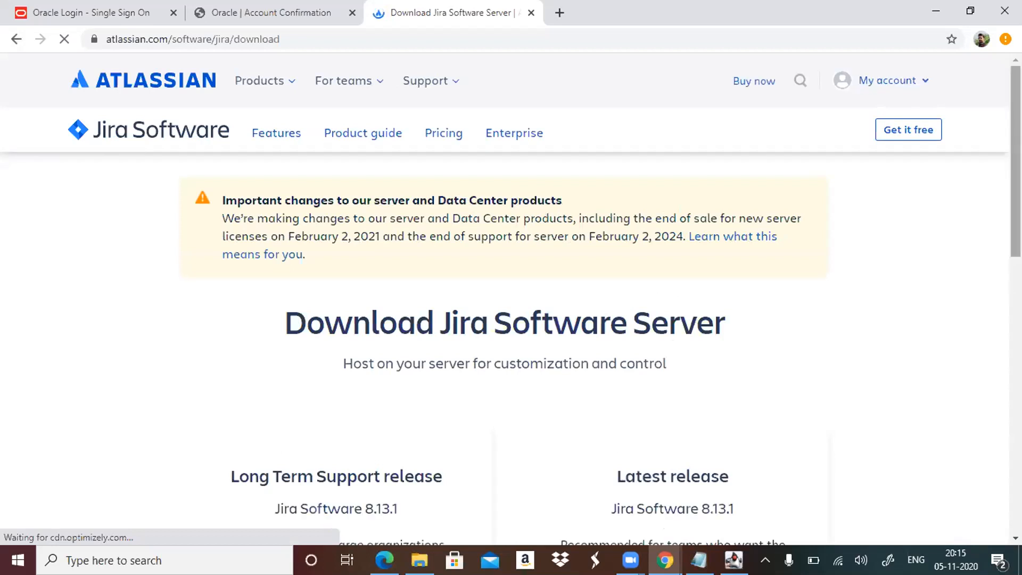
# Review the Jira Software Server releases and the operating system choices for the latest release, and open the older versions page.
pyautogui.scroll(-5, 504, 298)
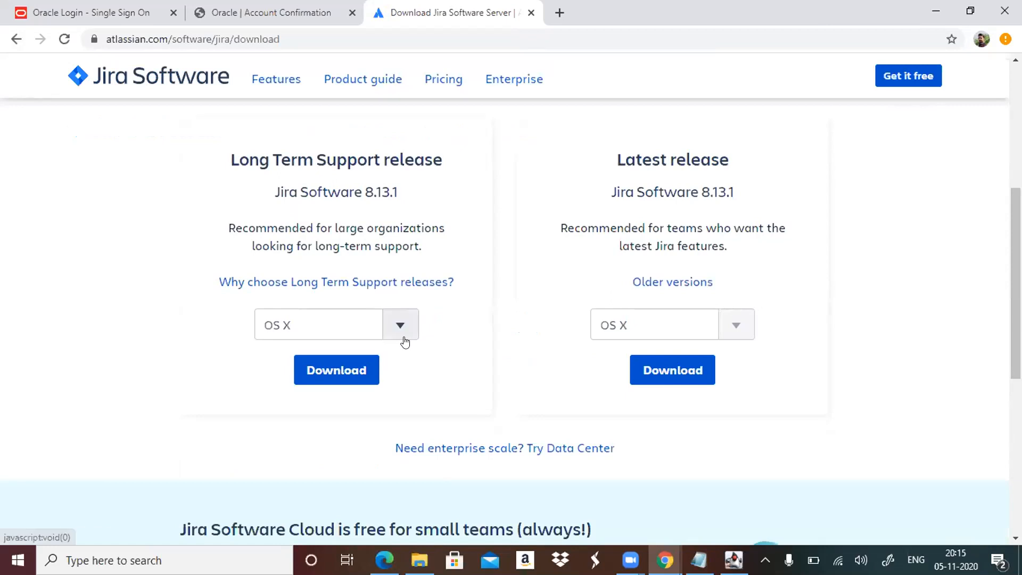
pyautogui.scroll(-1, 410, 341)
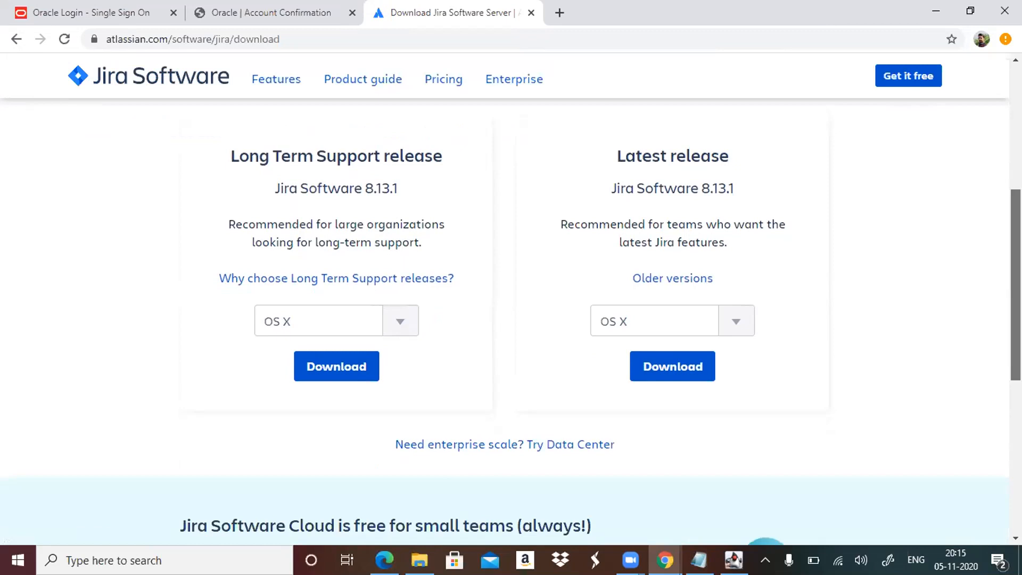
pyautogui.scroll(-6, 1015, 285)
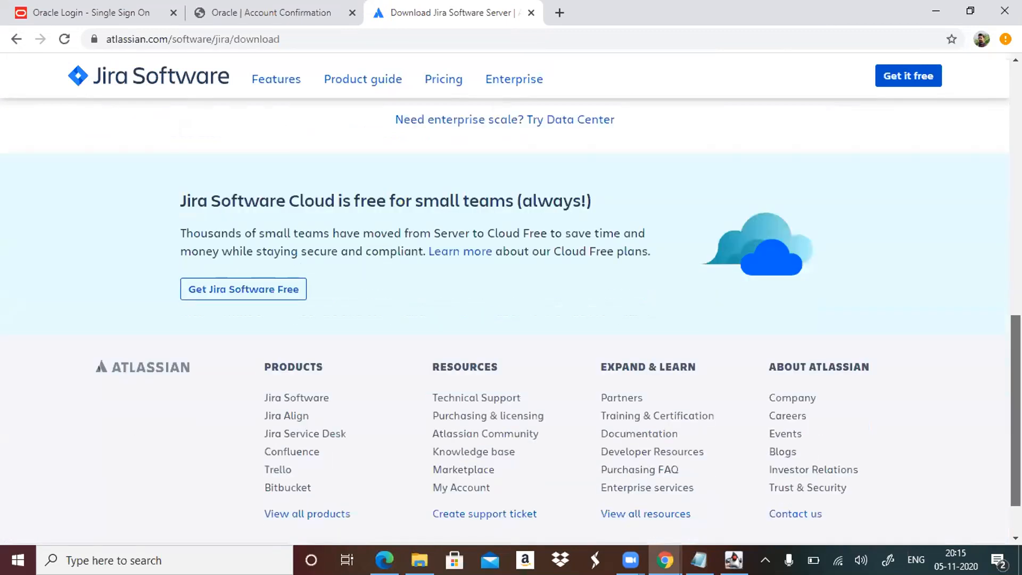
pyautogui.scroll(-1, 1015, 410)
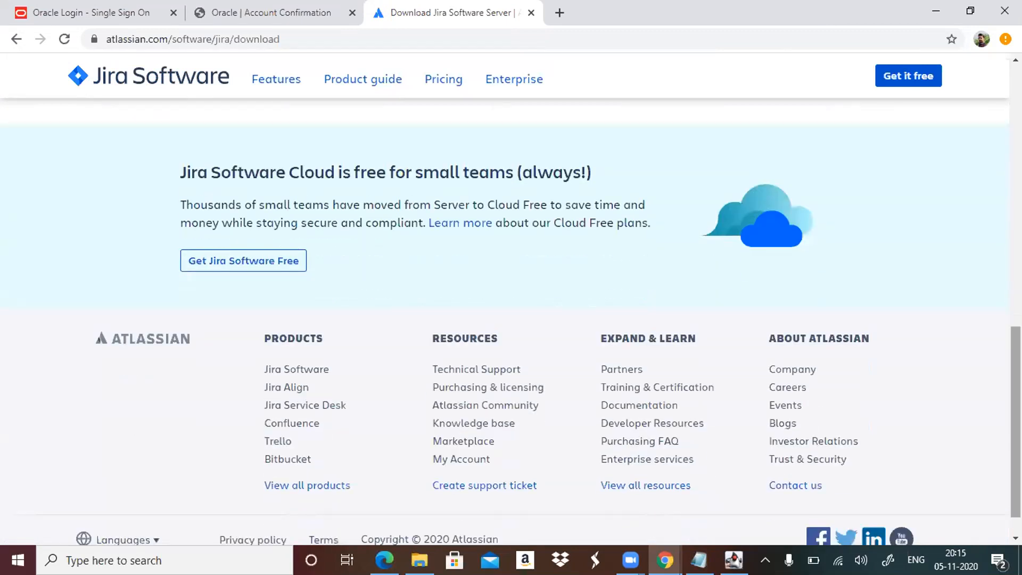
pyautogui.scroll(1, 505, 298)
pyautogui.scroll(1, 504, 298)
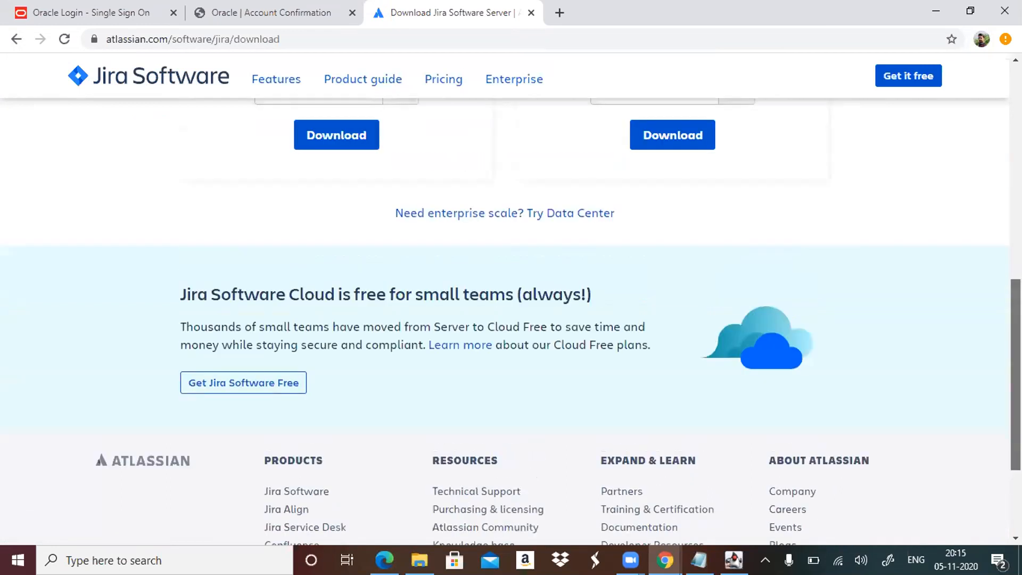
pyautogui.scroll(1, 504, 298)
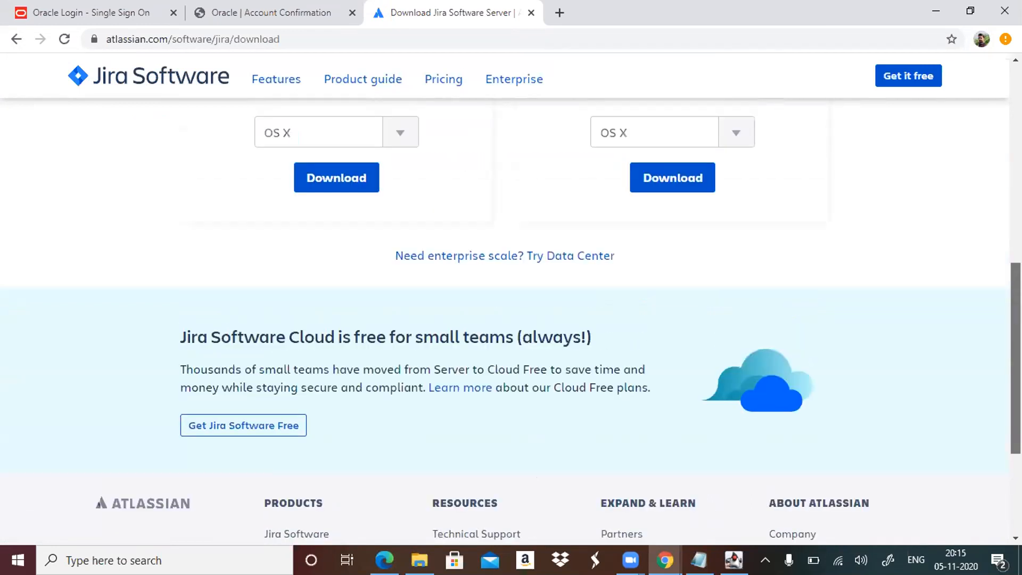
pyautogui.scroll(1, 505, 298)
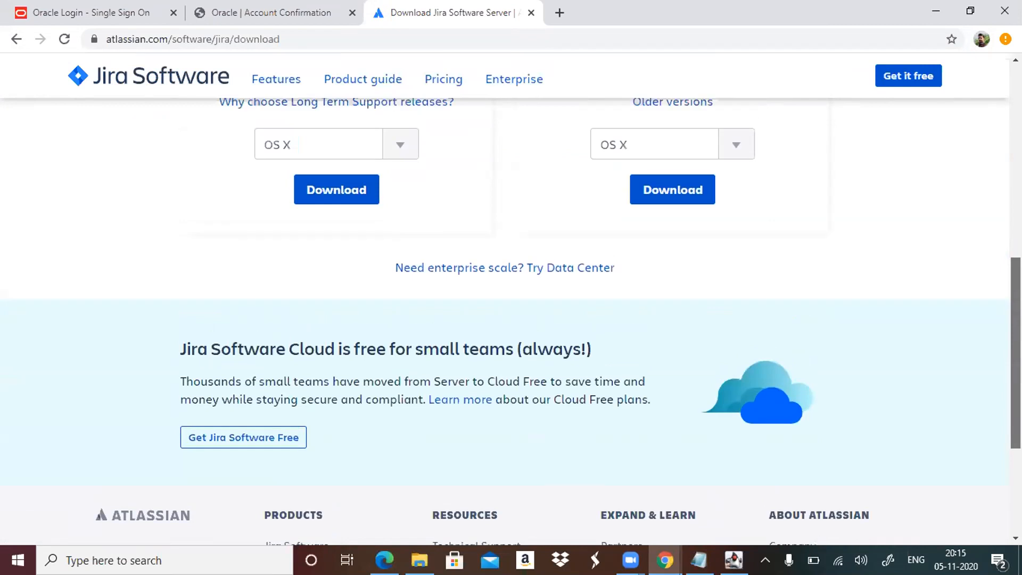
pyautogui.scroll(1, 504, 298)
pyautogui.scroll(1, 504, 298)
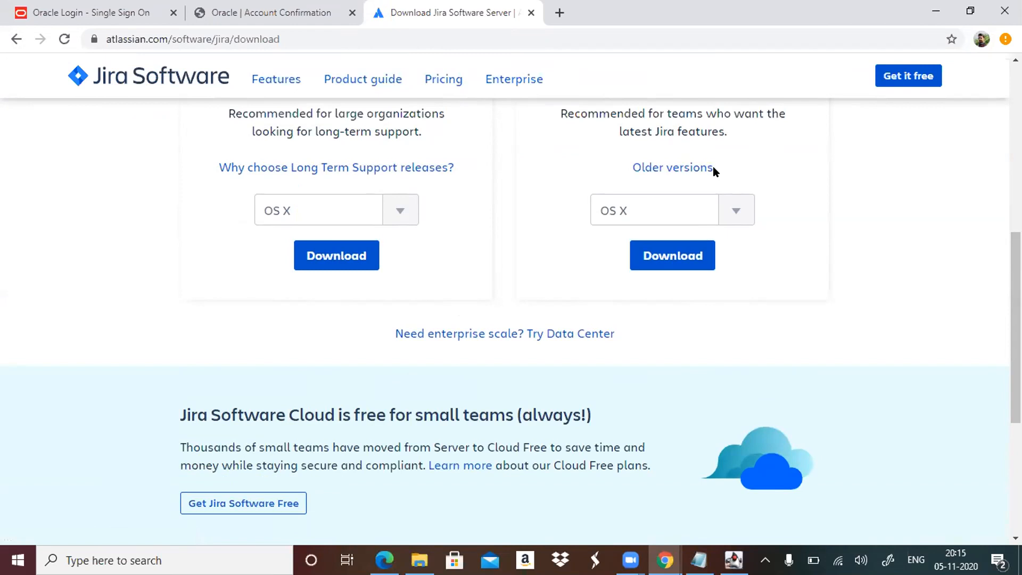
pyautogui.click(734, 209)
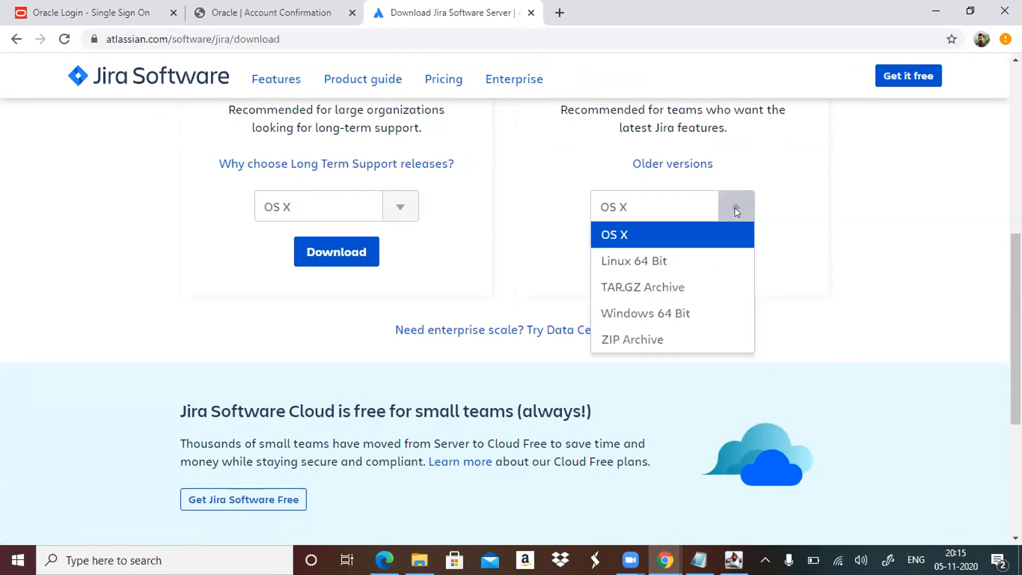
pyautogui.click(686, 170)
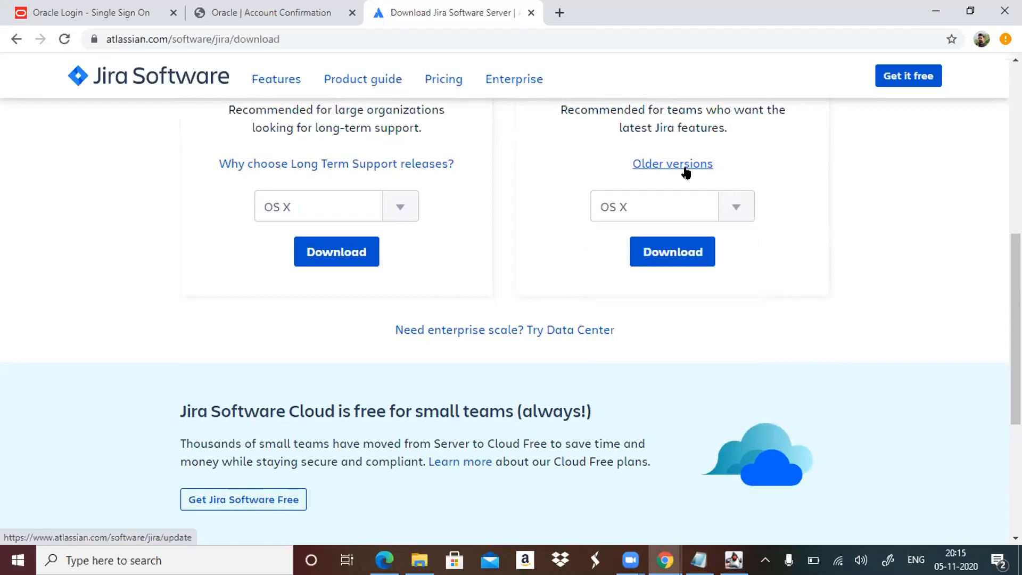
pyautogui.click(698, 165)
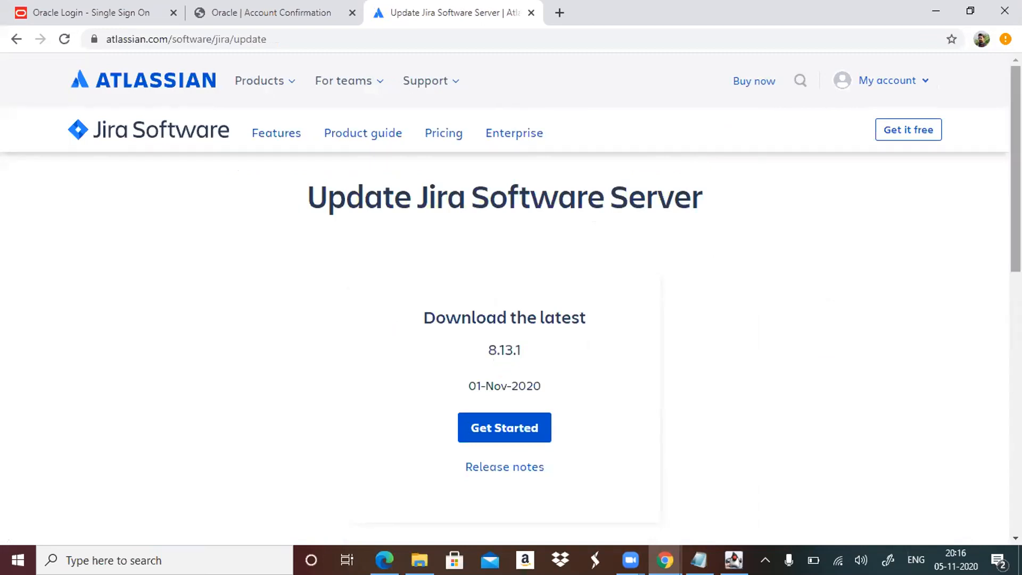
pyautogui.moveTo(1015, 165); pyautogui.dragTo(1015, 179)
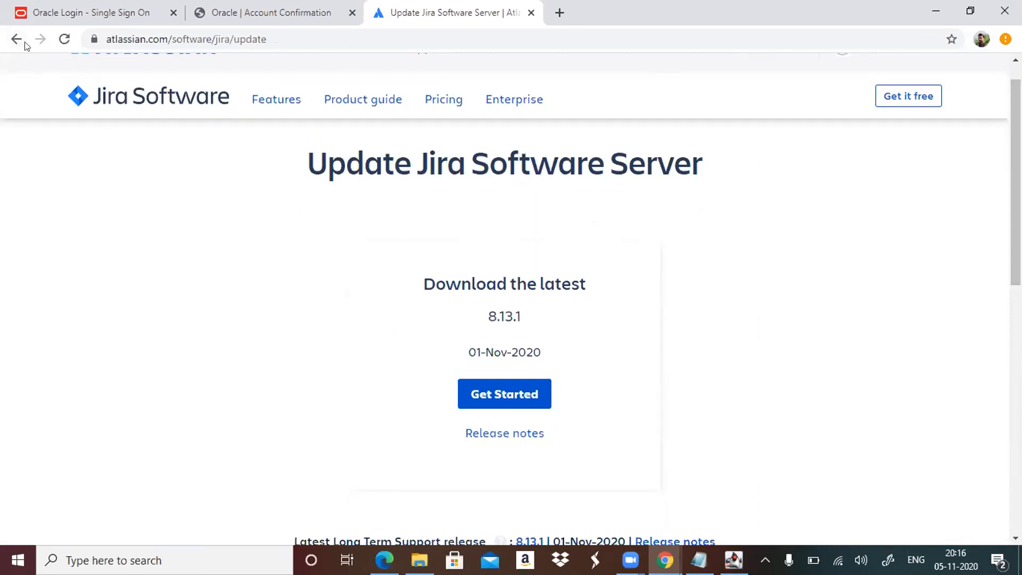
pyautogui.click(525, 394)
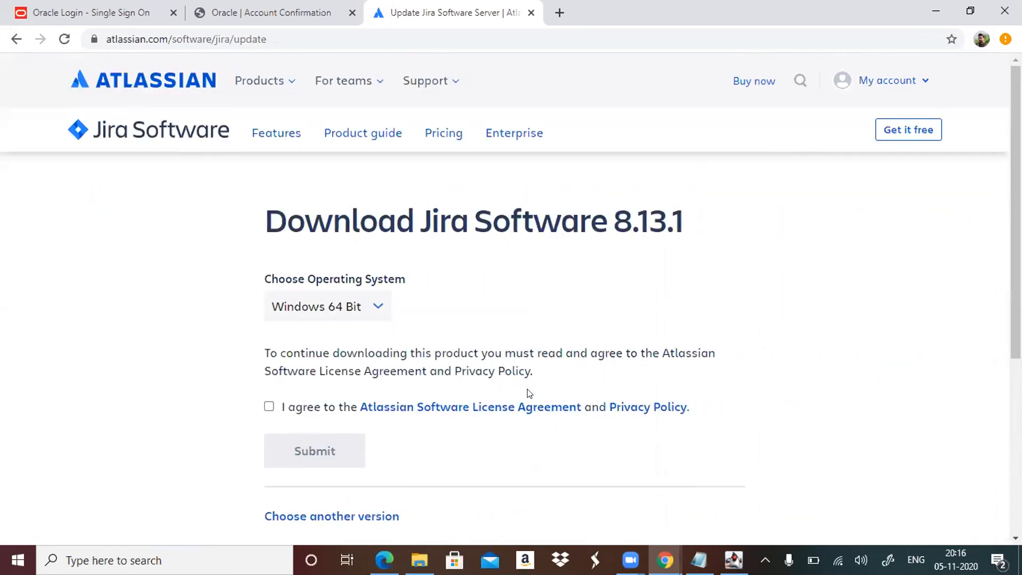
pyautogui.click(269, 406)
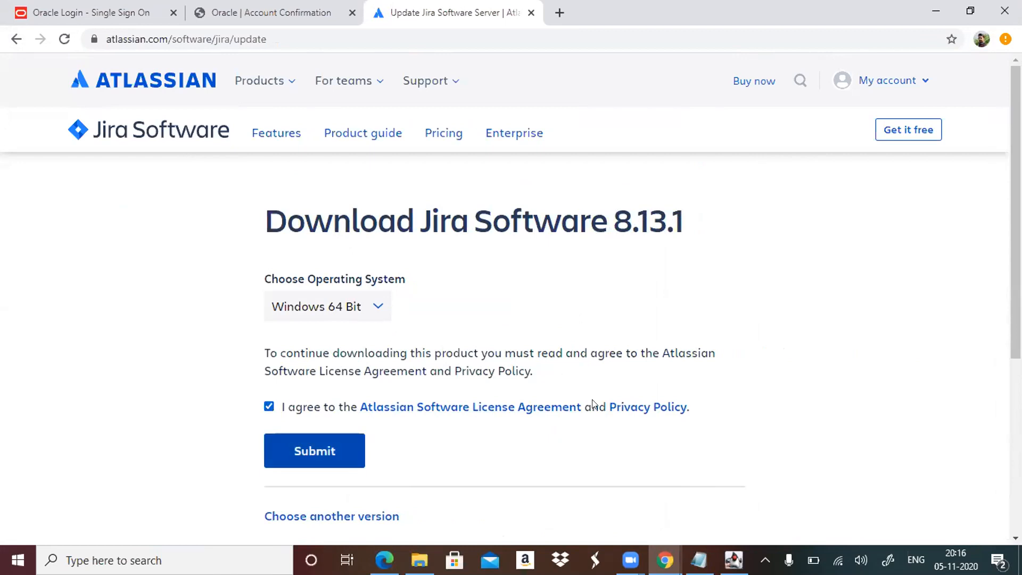
pyautogui.click(368, 517)
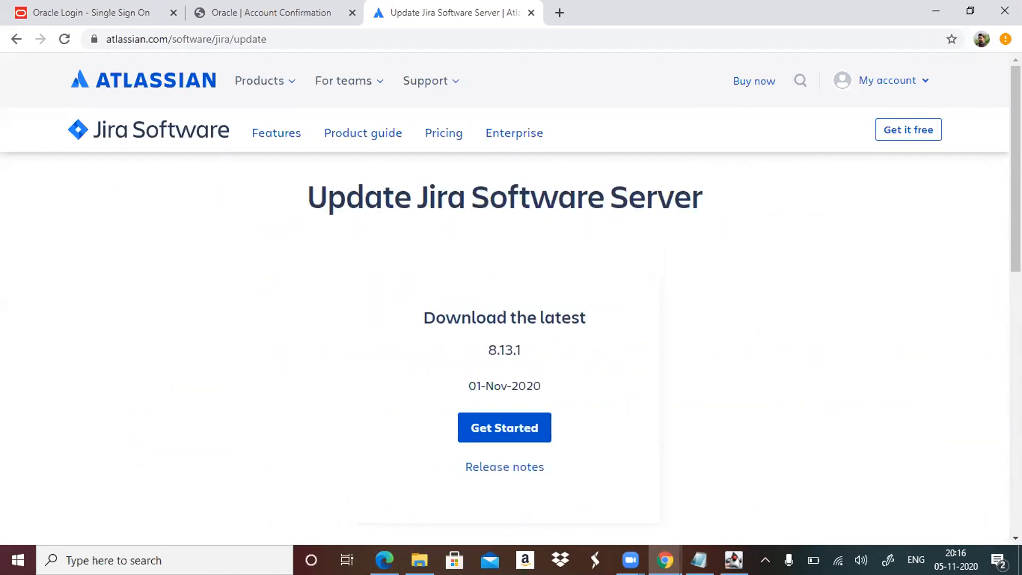
# Expand the 8.0 version details and choose the Jira Software 8.5.1 long term support release for download.
pyautogui.scroll(-3, 504, 298)
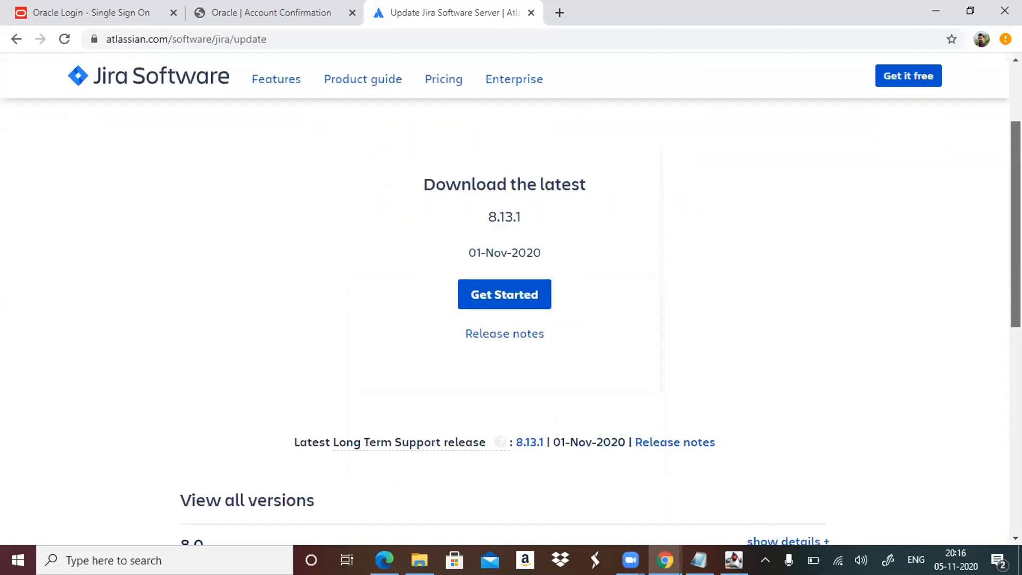
pyautogui.scroll(-2, 505, 298)
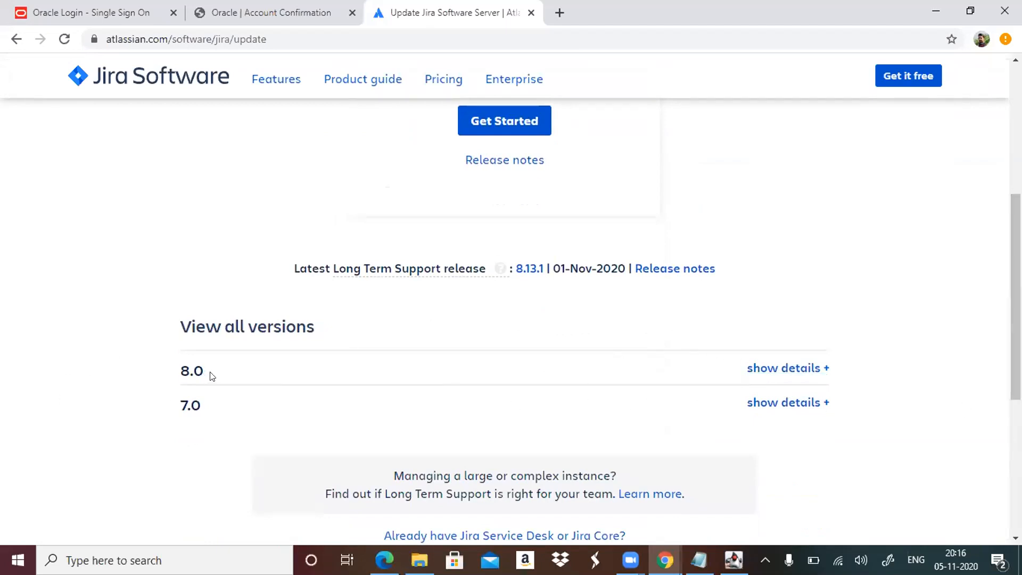
pyautogui.click(782, 369)
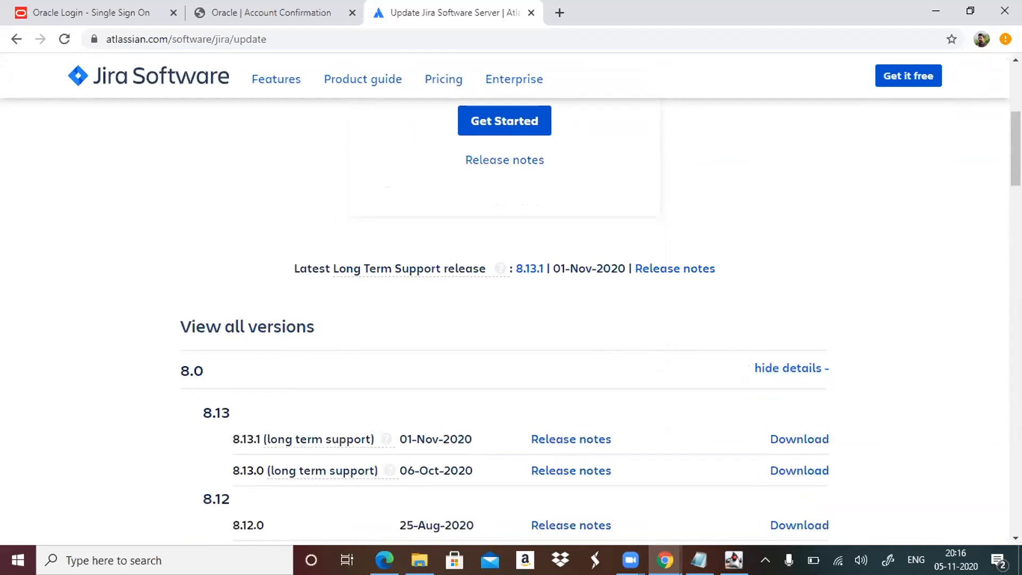
pyautogui.scroll(-5, 511, 320)
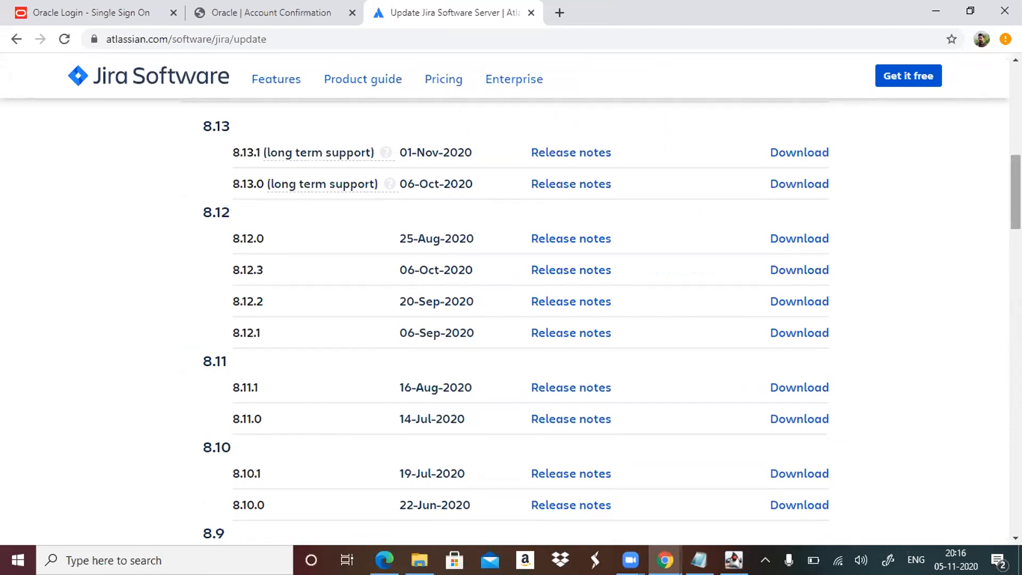
pyautogui.moveTo(1015, 192); pyautogui.dragTo(1015, 305)
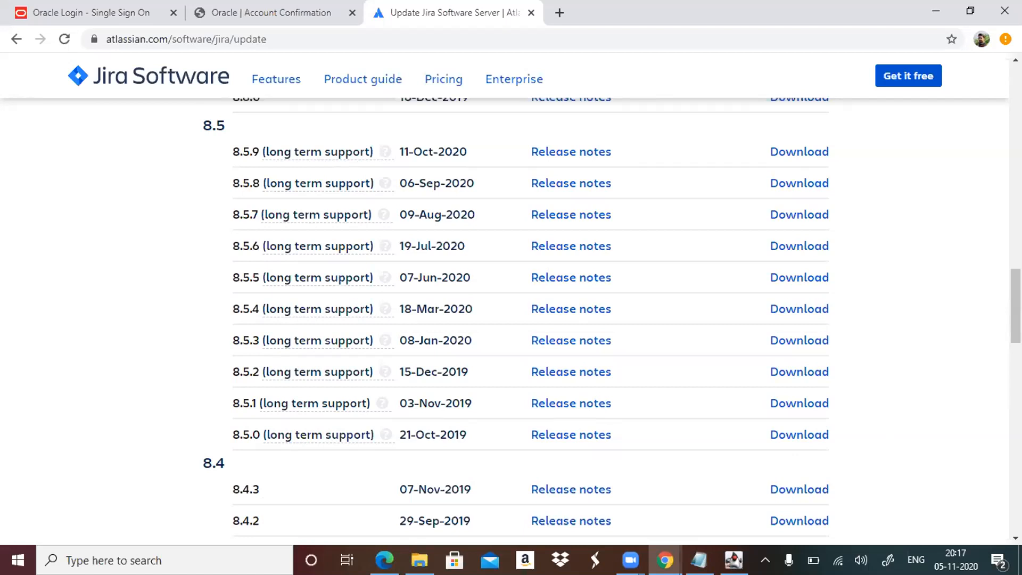
pyautogui.click(813, 404)
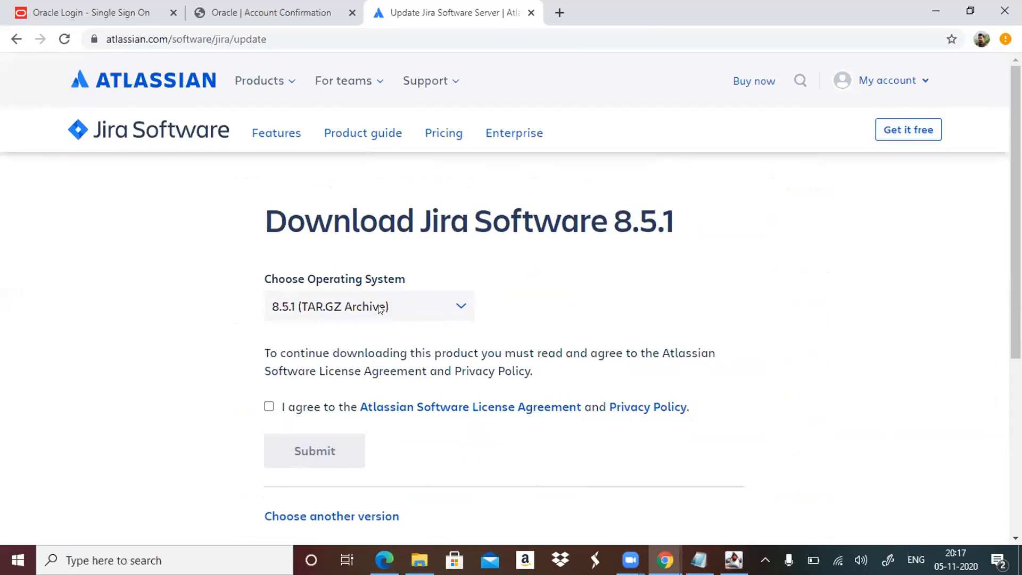
# Select the 8.5.1 Windows 64 Bit Installer, accept the Atlassian license agreement and privacy policy, and start the download.
pyautogui.click(456, 308)
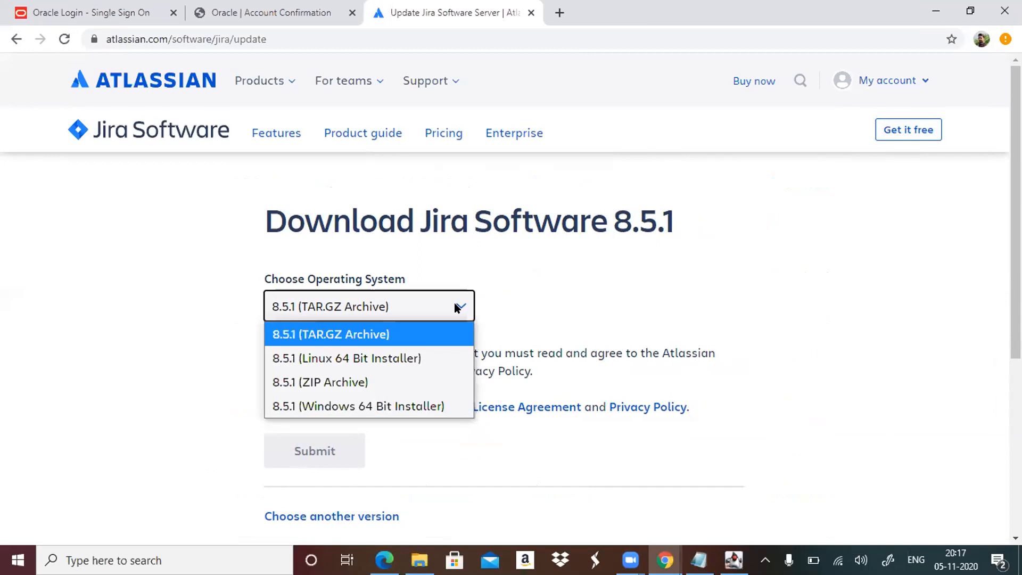
pyautogui.click(399, 404)
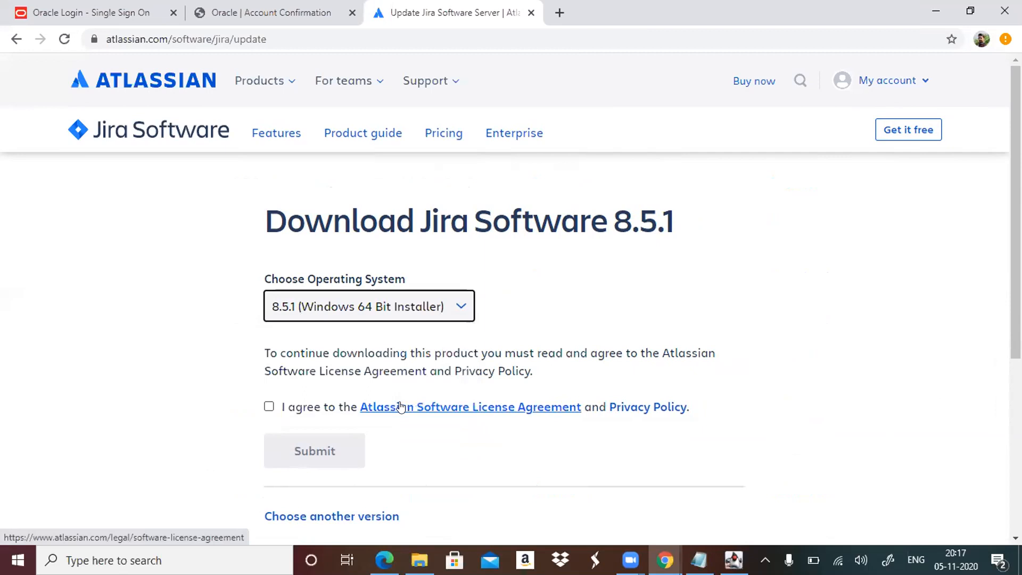
pyautogui.click(269, 408)
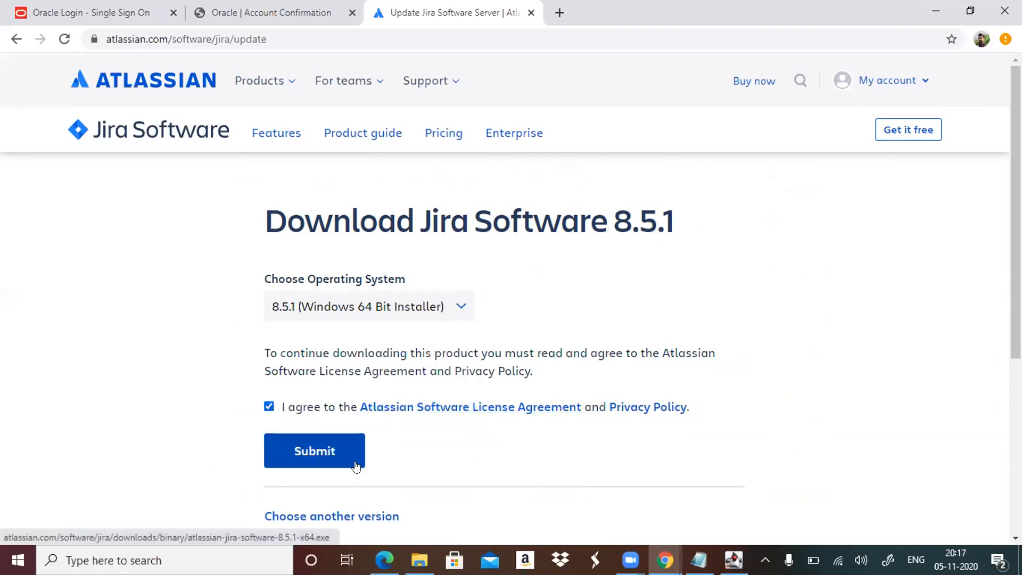
pyautogui.click(356, 464)
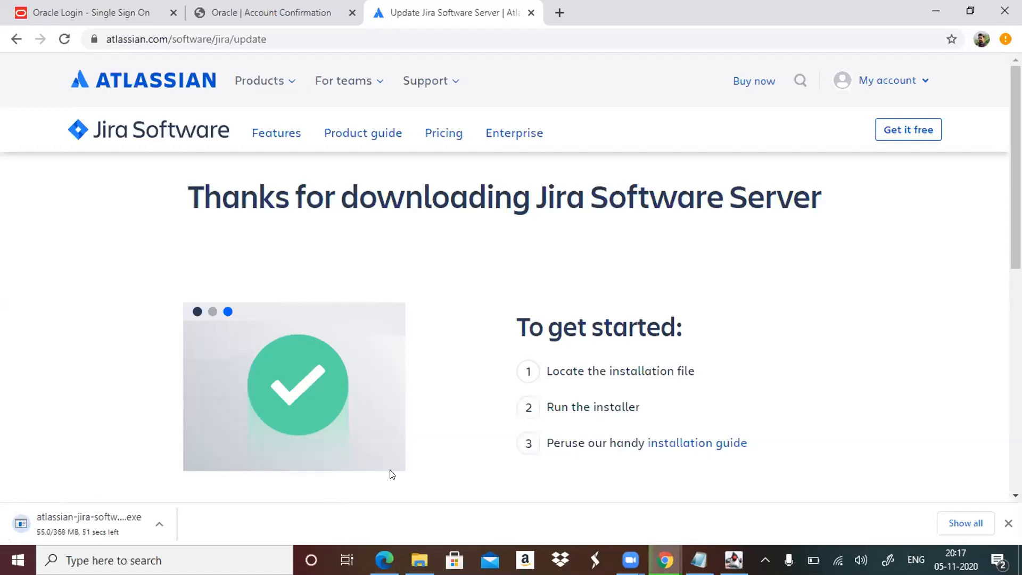
# Return to the Jira setup wizard in Edge and enter Admin as the administrator account's full name.
pyautogui.moveTo(630, 560)
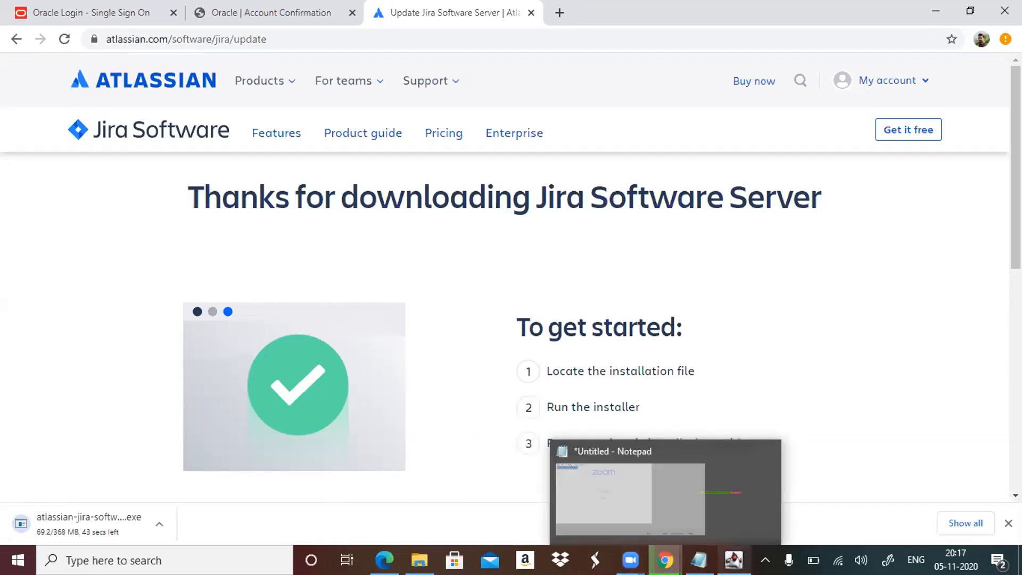
pyautogui.click(383, 560)
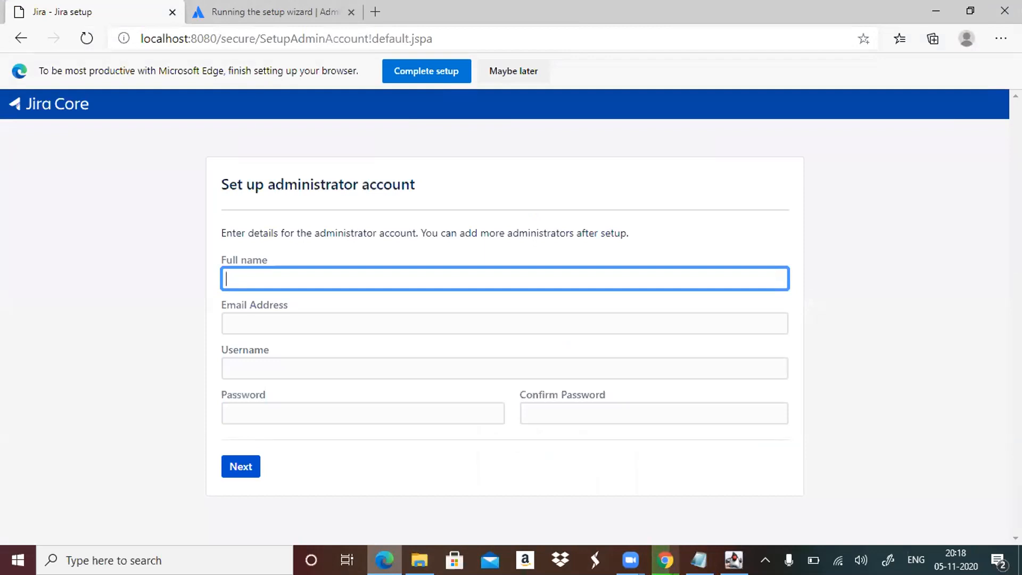
pyautogui.write('ADMIN')
pyautogui.press('BackSpace')
pyautogui.press('BackSpace')
pyautogui.press('BackSpace')
pyautogui.press('BackSpace')
pyautogui.write('dmin')
pyautogui.press('Tab')
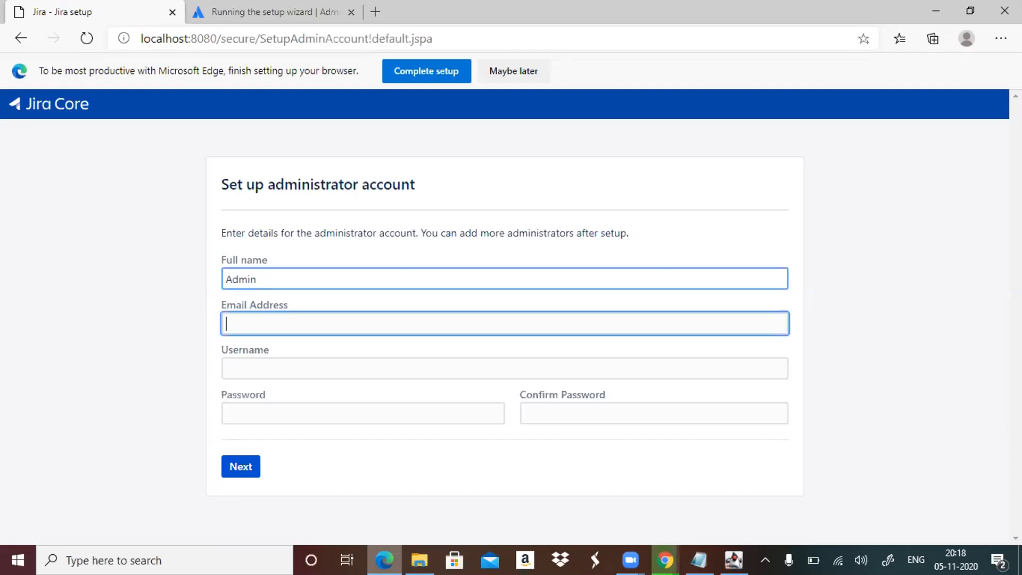
pyautogui.write('nk')
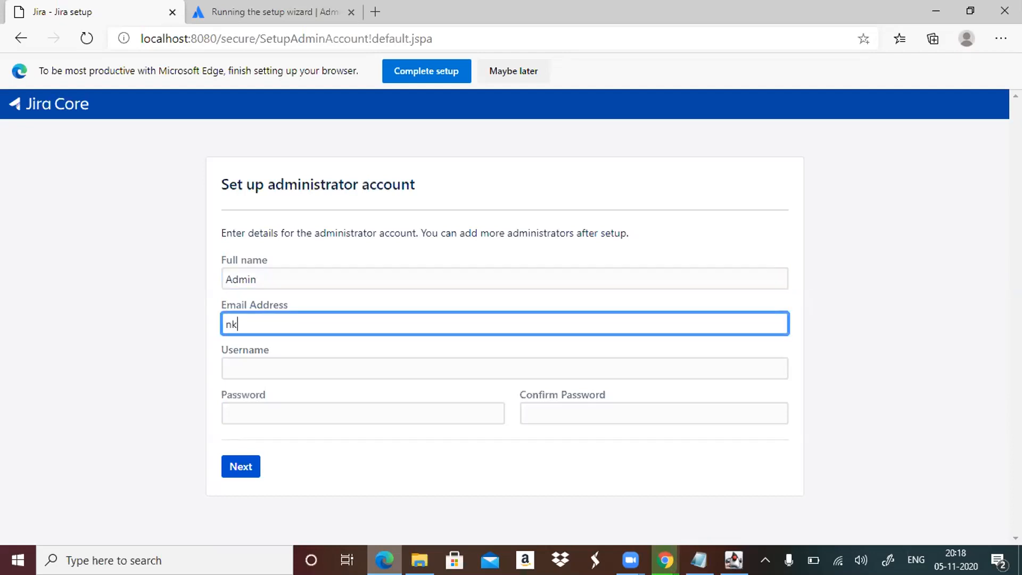
pyautogui.write('sidd')
pyautogui.press('BackSpace')
pyautogui.press('BackSpace')
pyautogui.press('BackSpace')
pyautogui.press('BackSpace')
pyautogui.press('BackSpace')
pyautogui.press('BackSpace')
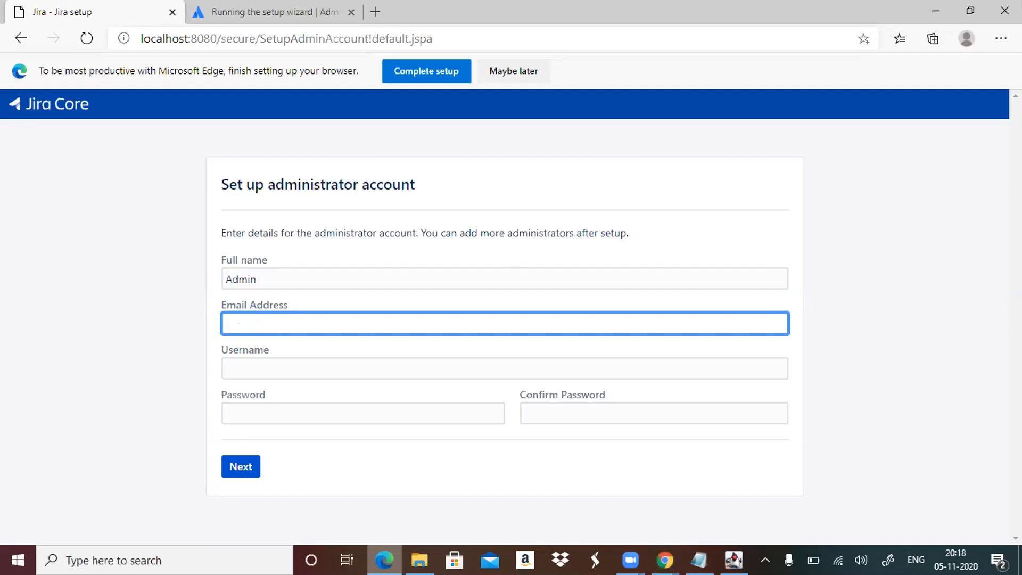
# Fill in the e-mail address of the administrator account.
pyautogui.write('admin')
pyautogui.write('@gmail.com')
pyautogui.press('Left')
pyautogui.press('Left')
pyautogui.press('Left')
pyautogui.press('Left')
pyautogui.press('Left')
pyautogui.press('Left')
pyautogui.press('Left')
pyautogui.write('1')
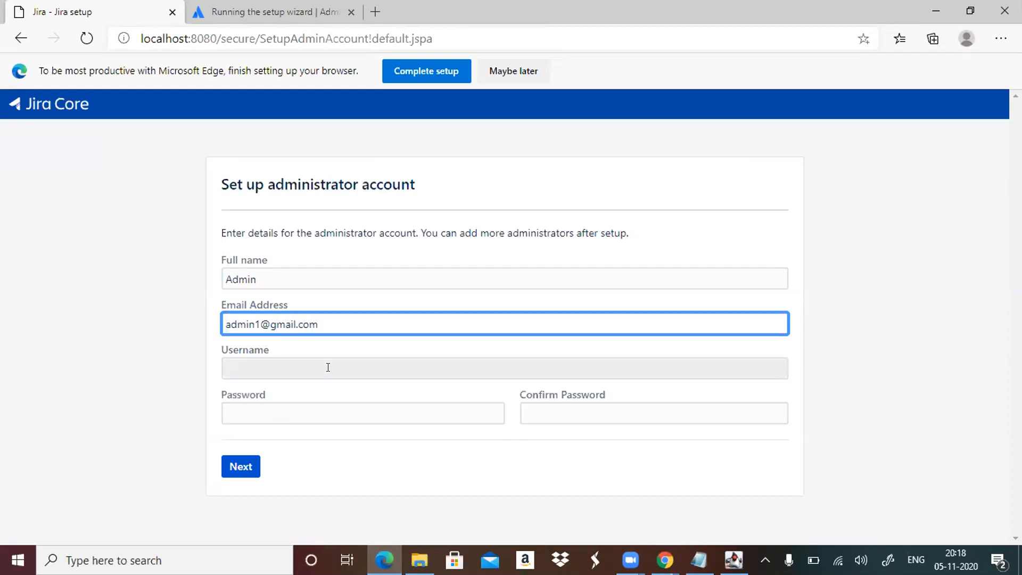
# Set the administrator account's username to admin and remove the digit 1 from its e-mail address.
pyautogui.click(325, 366)
pyautogui.write('admin')
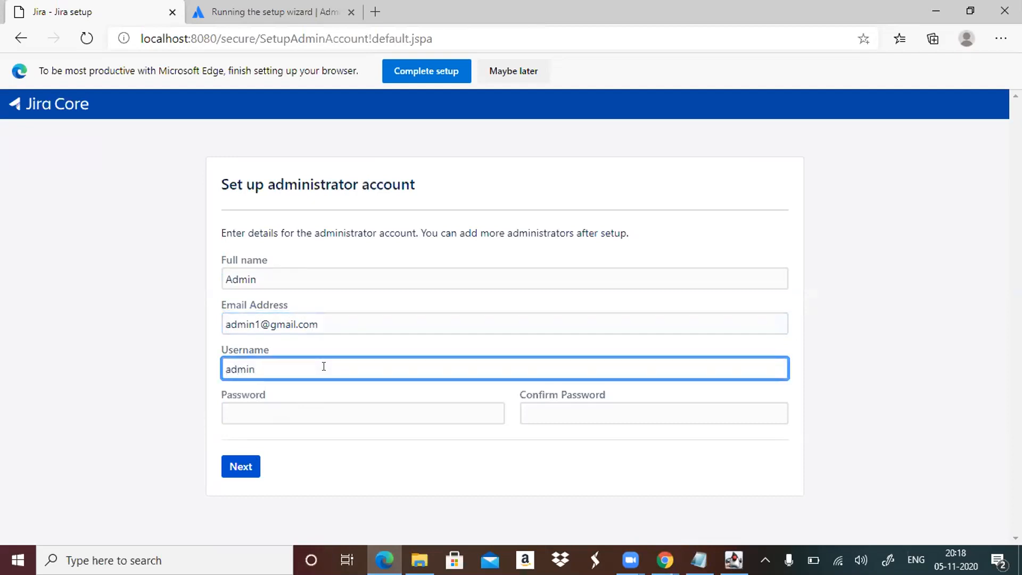
pyautogui.write('1')
pyautogui.click(364, 395)
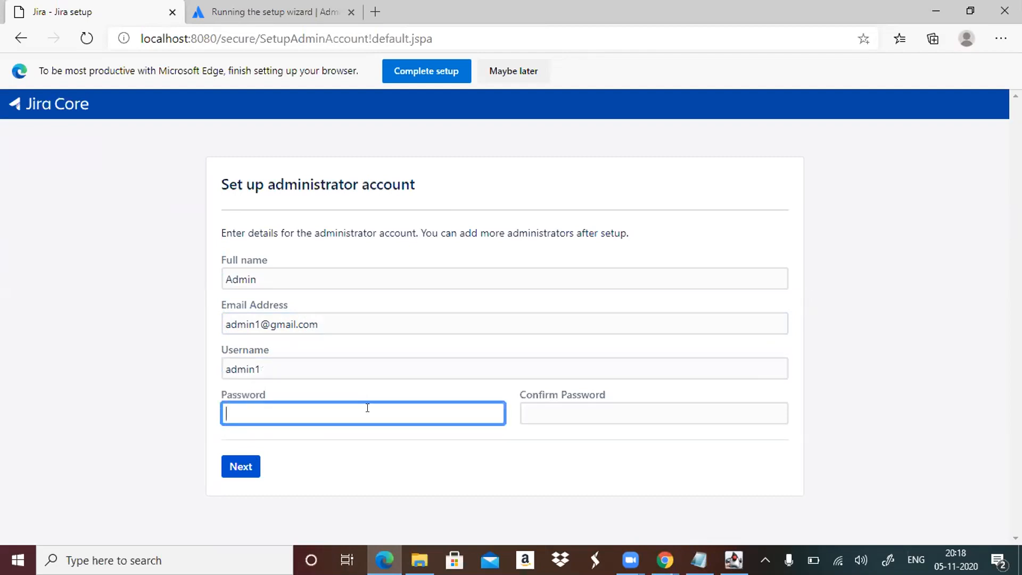
pyautogui.click(332, 369)
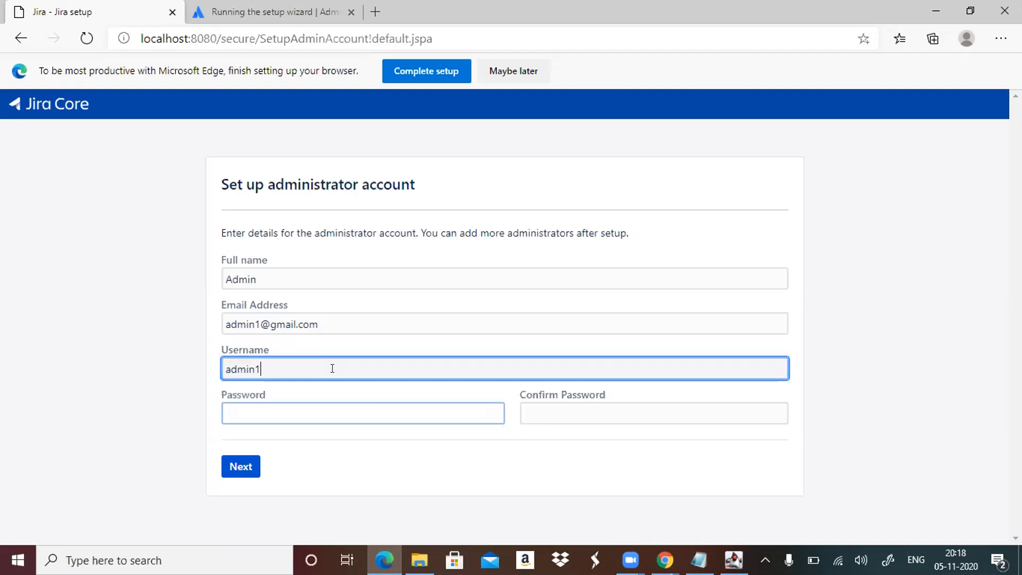
pyautogui.press('BackSpace')
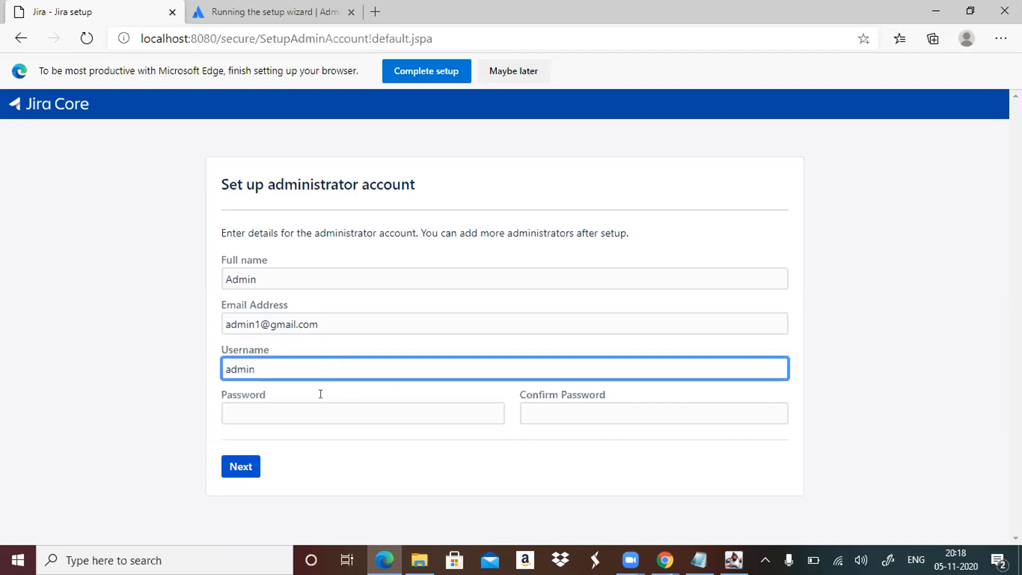
pyautogui.click(257, 323)
pyautogui.press('BackSpace')
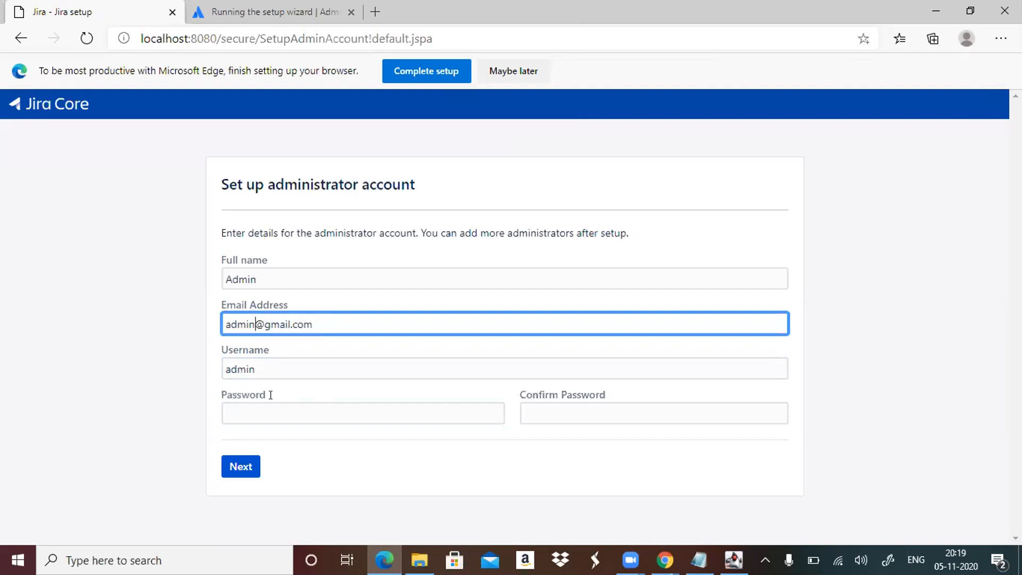
# Enter the administrator account password, repeat it in the confirmation field, and submit the account details.
pyautogui.click(278, 413)
pyautogui.write('•••••')
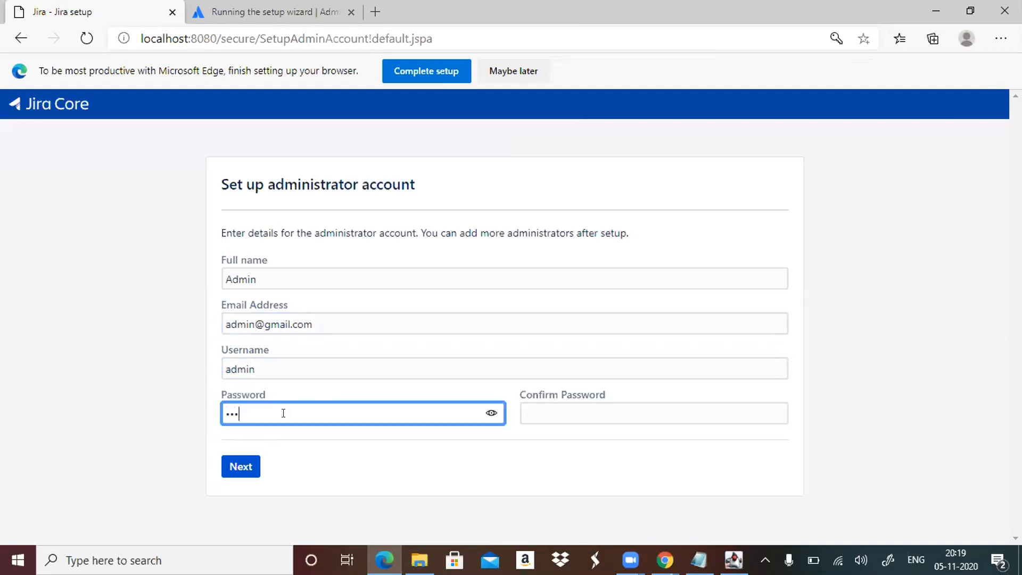
pyautogui.click(565, 406)
pyautogui.write('•')
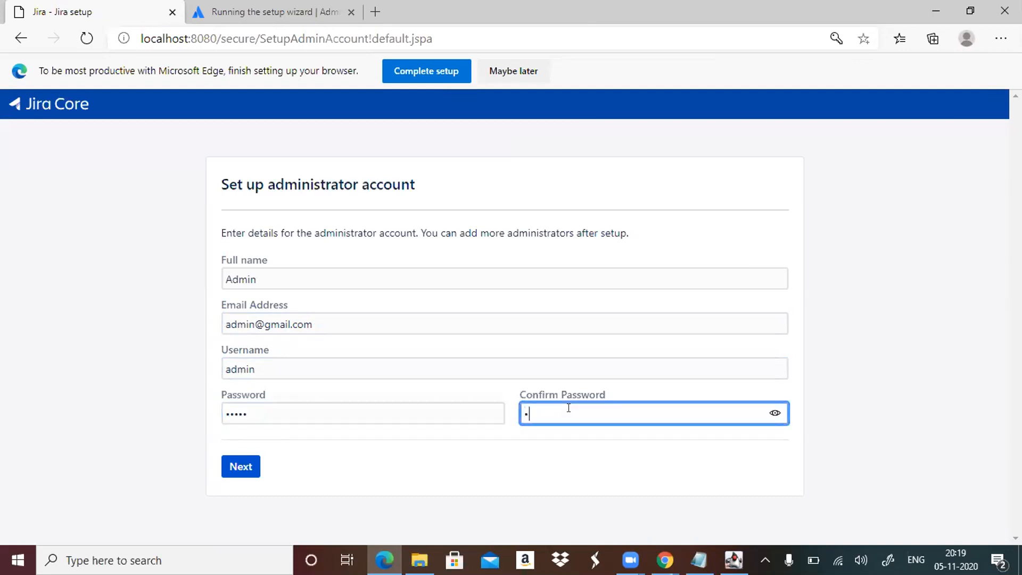
pyautogui.write('••••')
pyautogui.click(243, 467)
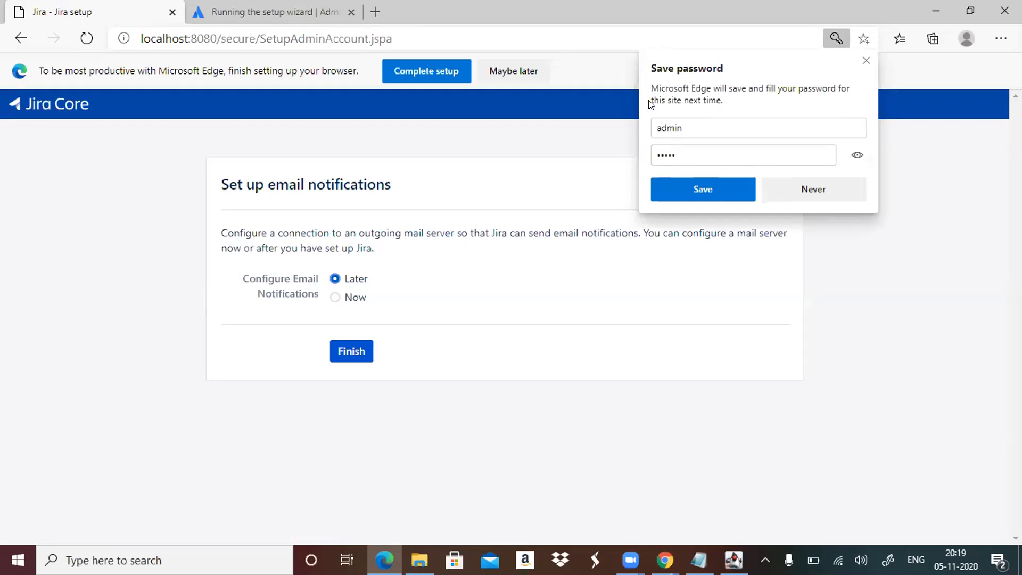
# Save the administrator login in the browser and finish the setup with e-mail notifications set to Later, reloading the welcome page.
pyautogui.click(674, 188)
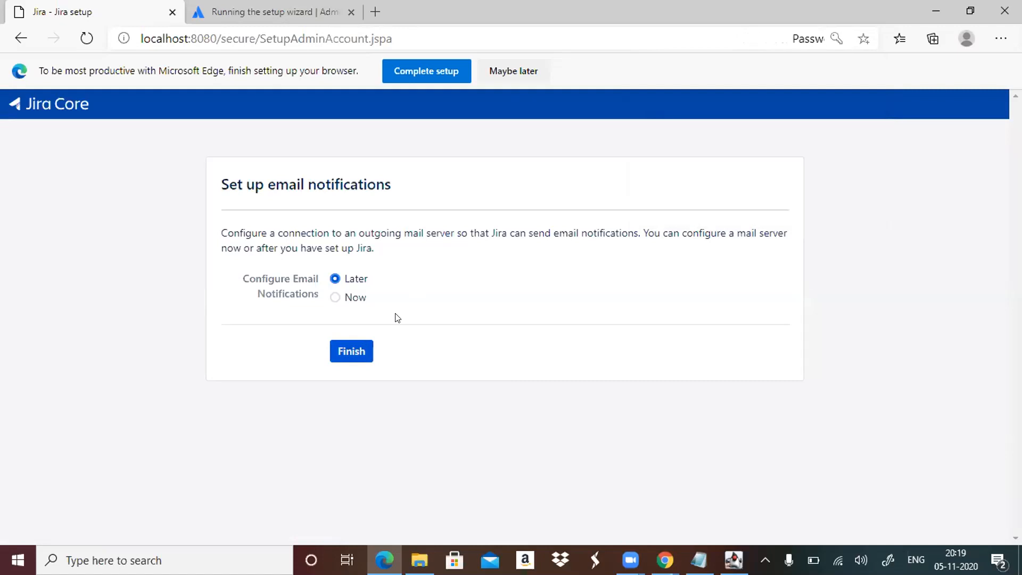
pyautogui.click(356, 356)
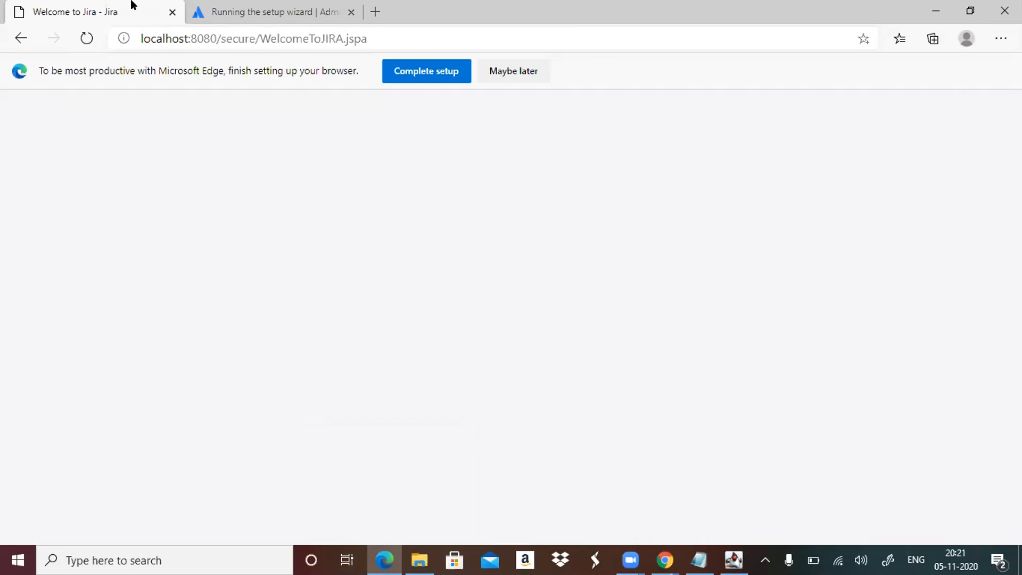
pyautogui.click(86, 38)
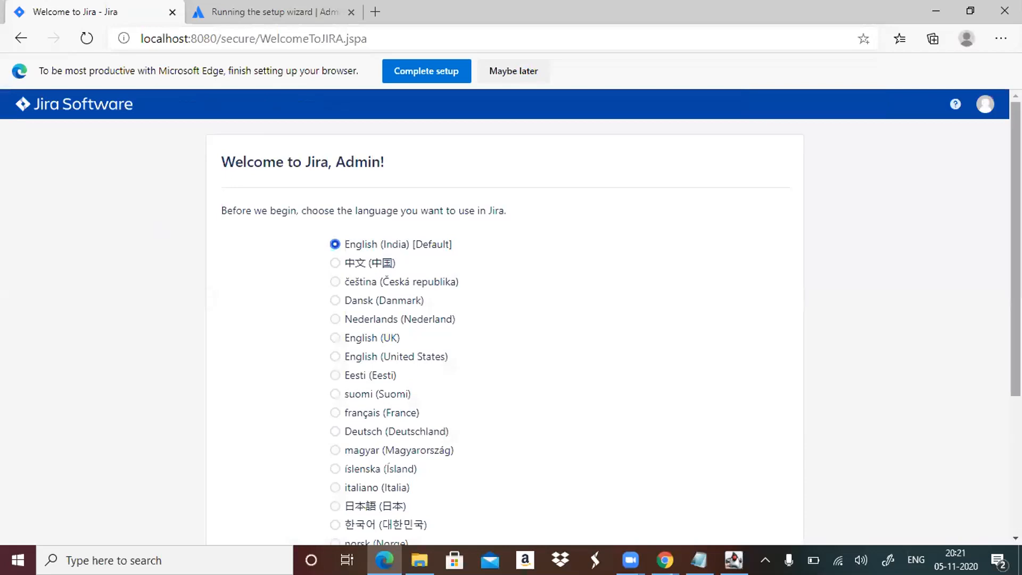
# Accept English (India) as the Jira language and continue past the avatar selection without choosing one.
pyautogui.scroll(-2, 511, 319)
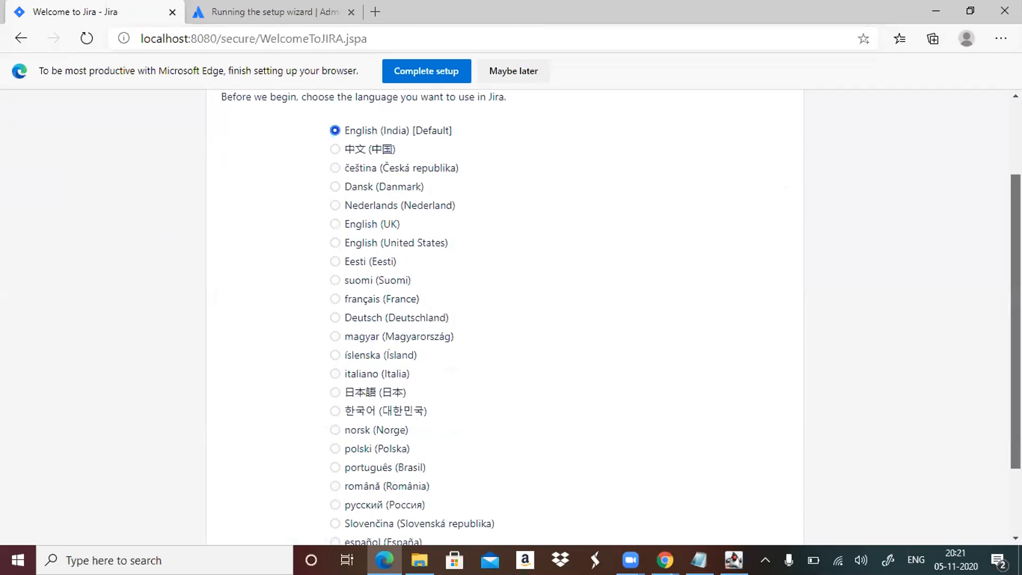
pyautogui.scroll(-2, 511, 319)
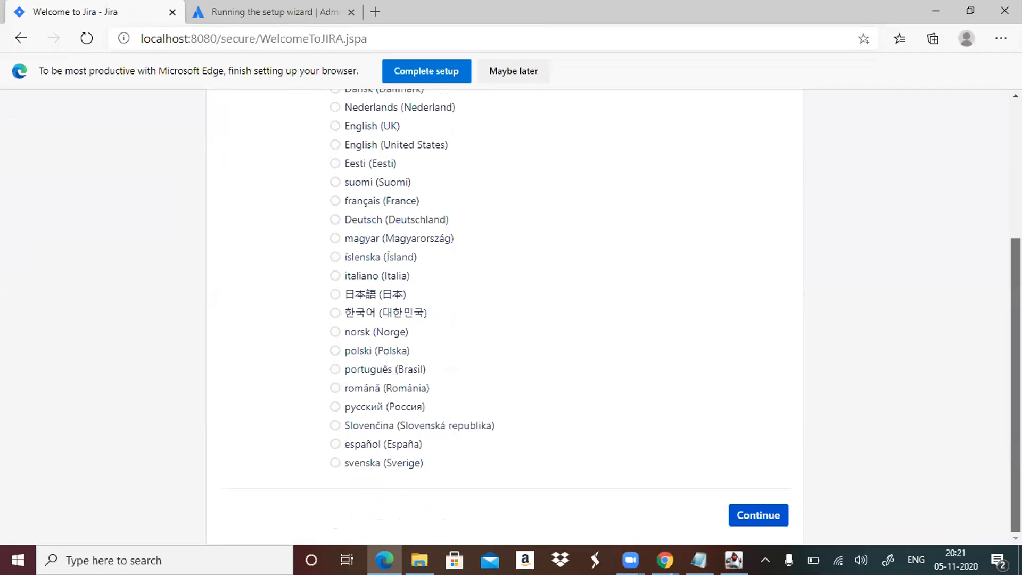
pyautogui.scroll(3, 510, 319)
pyautogui.scroll(-3, 511, 319)
pyautogui.click(752, 520)
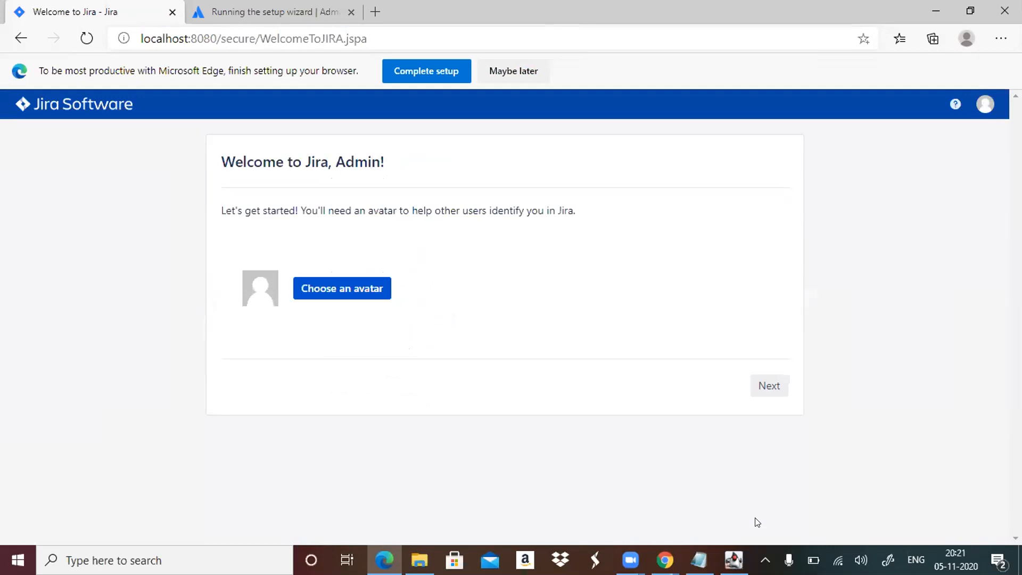
pyautogui.click(762, 384)
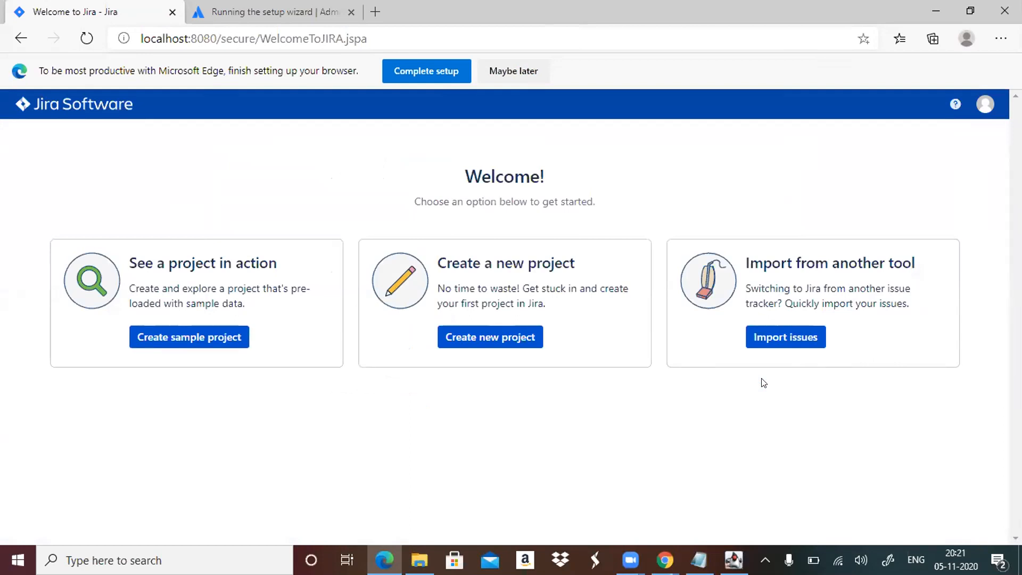
# Start a new project from the Scrum software development template and name it FirstProject.
pyautogui.click(485, 338)
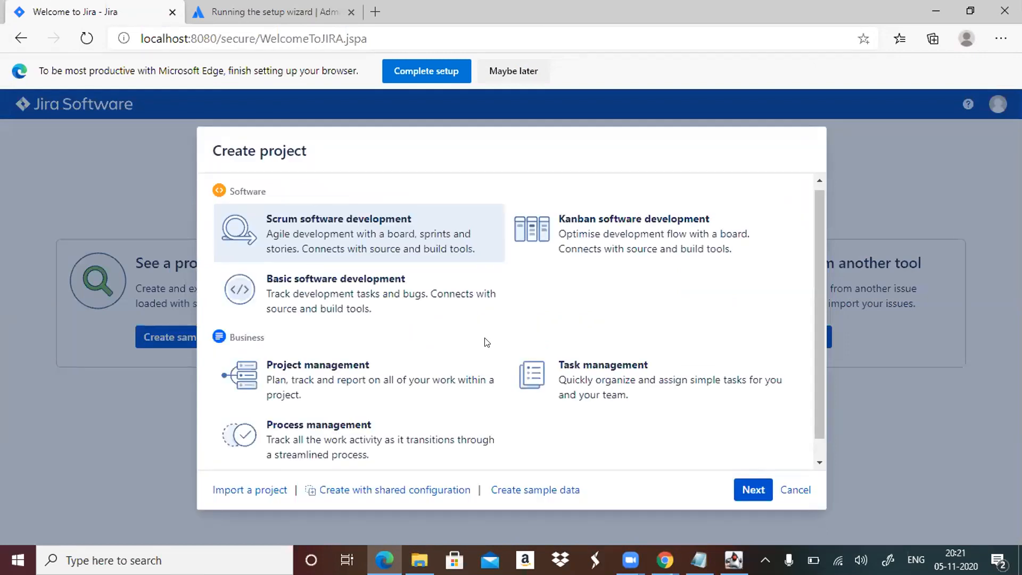
pyautogui.click(744, 493)
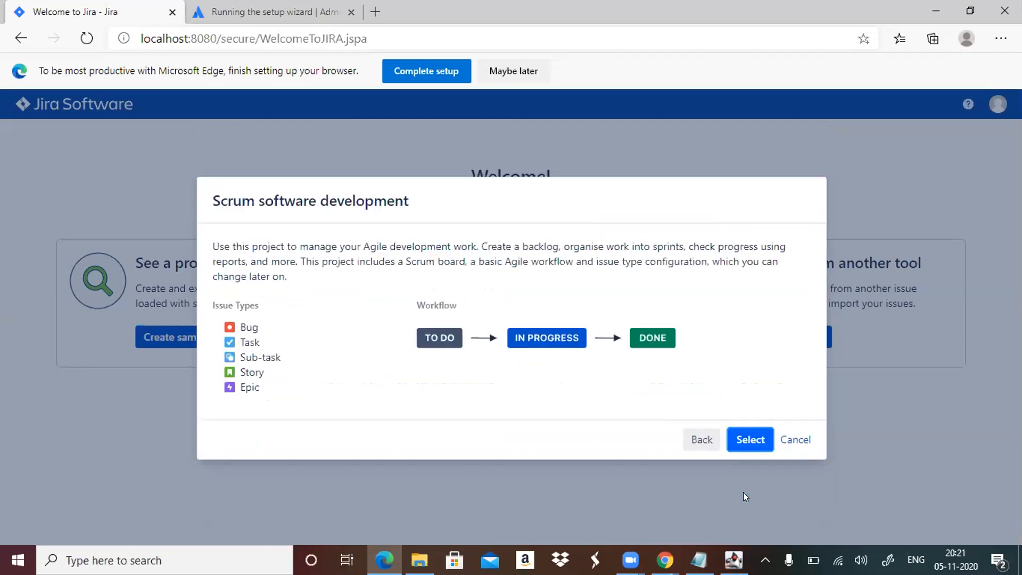
pyautogui.click(748, 440)
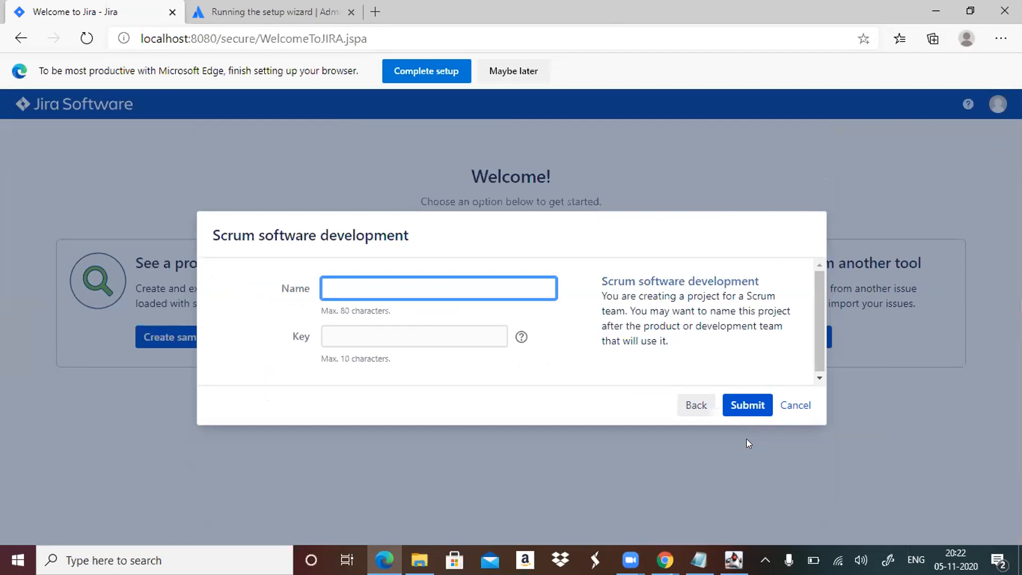
pyautogui.write('FirstProject')
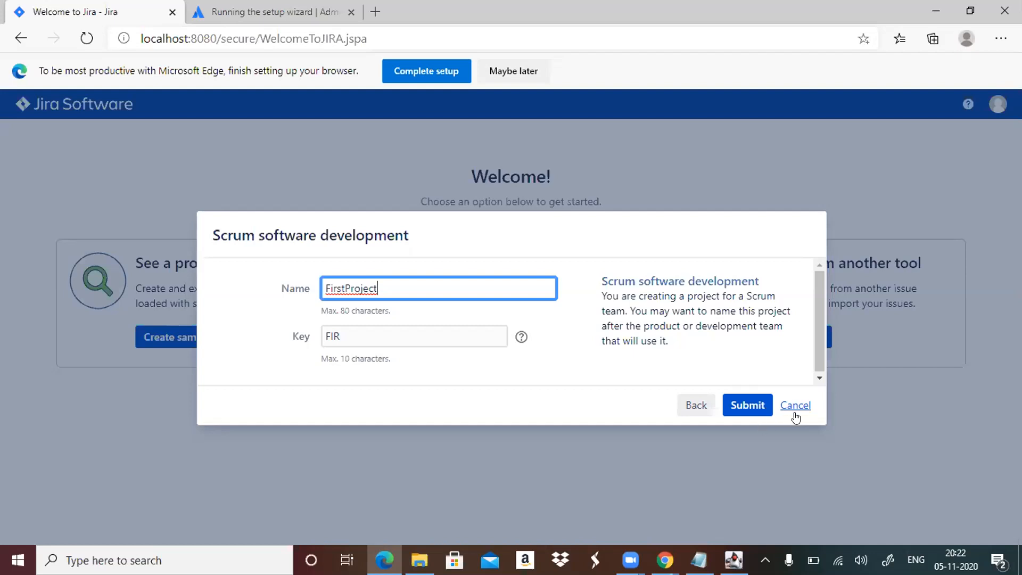
# Replace the project key with HELLO and submit the new Scrum project.
pyautogui.click(407, 340)
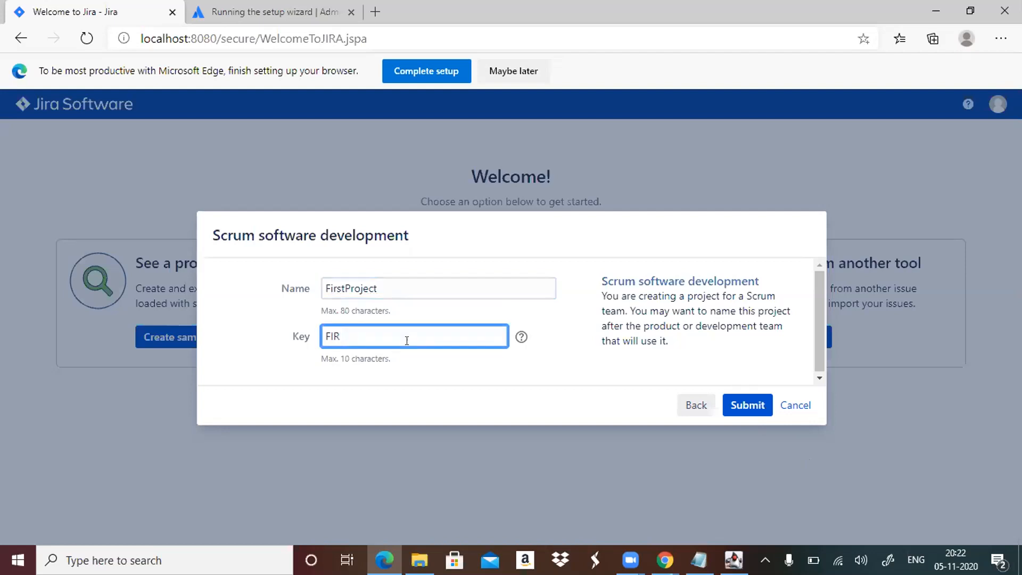
pyautogui.press('BackSpace')
pyautogui.press('BackSpace')
pyautogui.press('BackSpace')
pyautogui.write('HELLO')
pyautogui.click(737, 405)
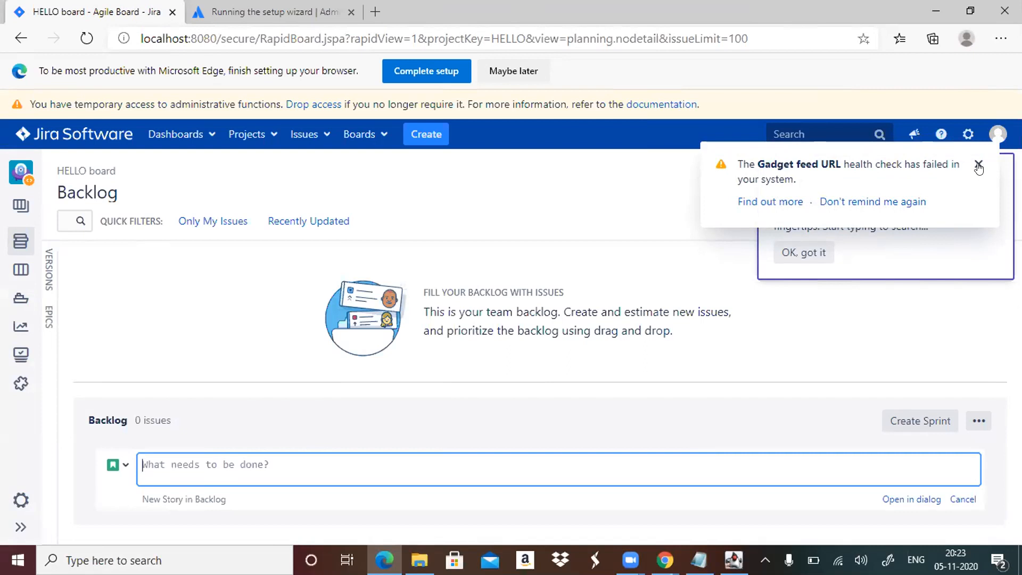
# Dismiss the Gadget feed URL health check notification and the search tip on the backlog page.
pyautogui.click(978, 166)
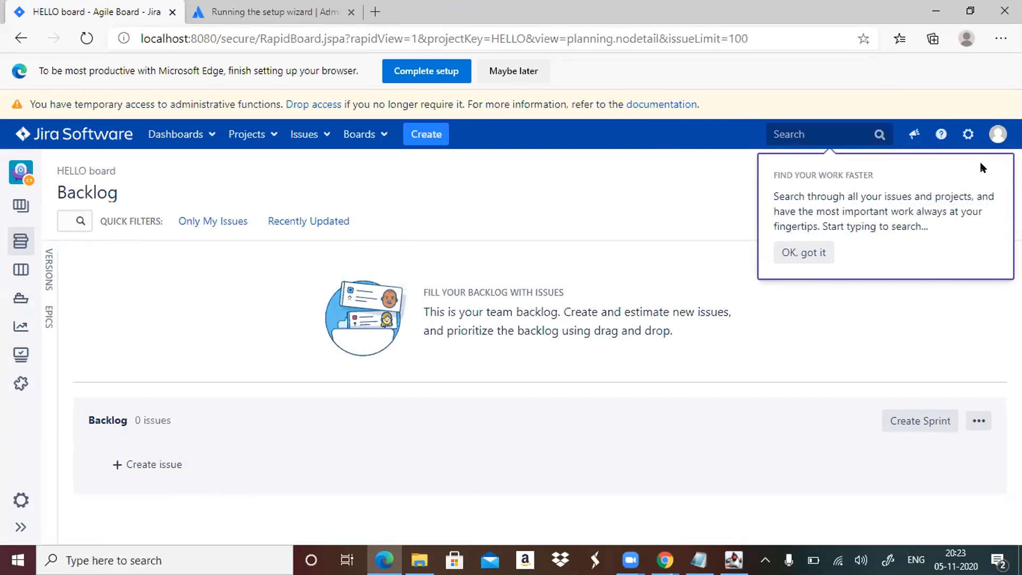
pyautogui.press('Return')
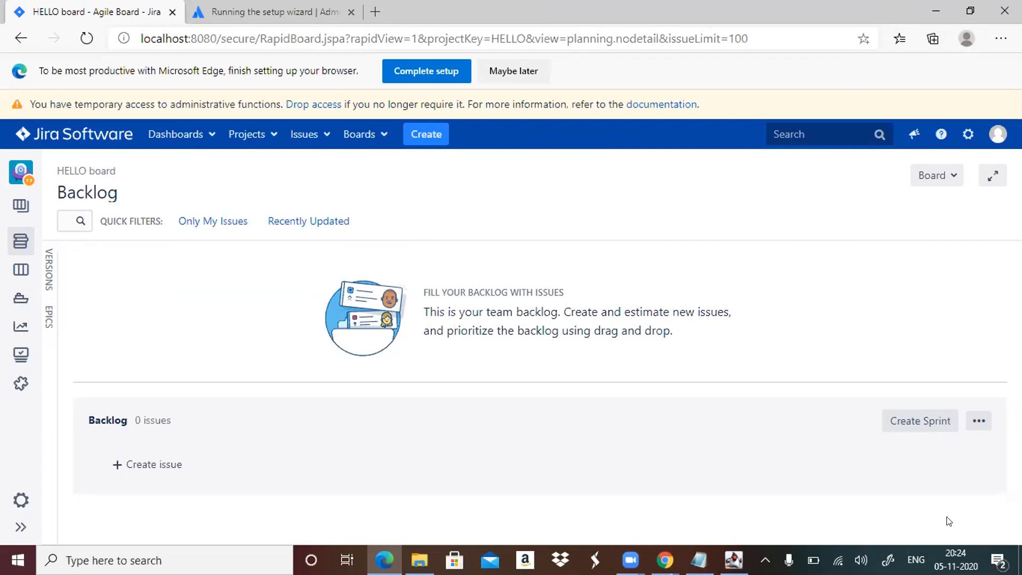
pyautogui.hotkey('alt', 'Tab')
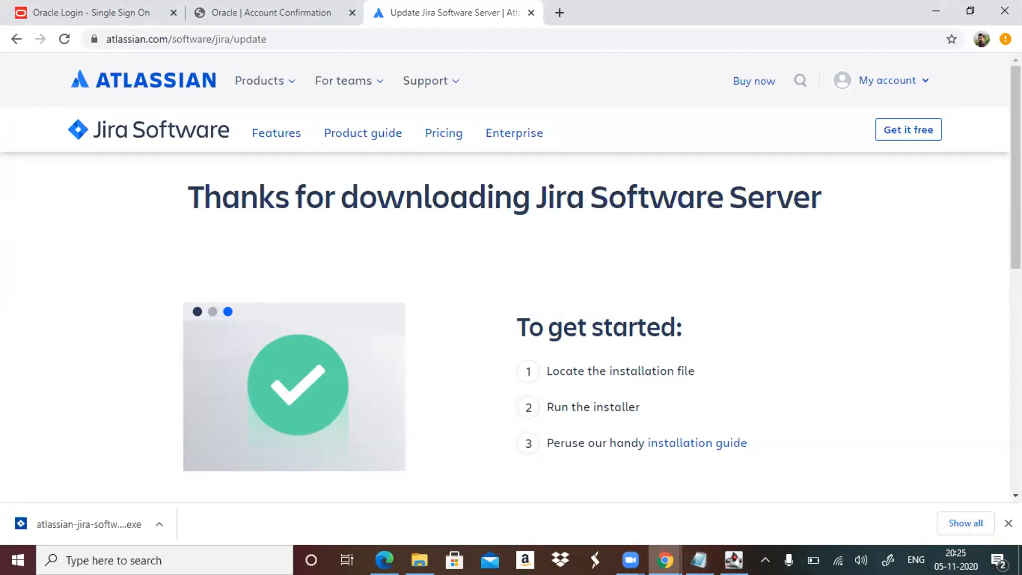
pyautogui.click(630, 560)
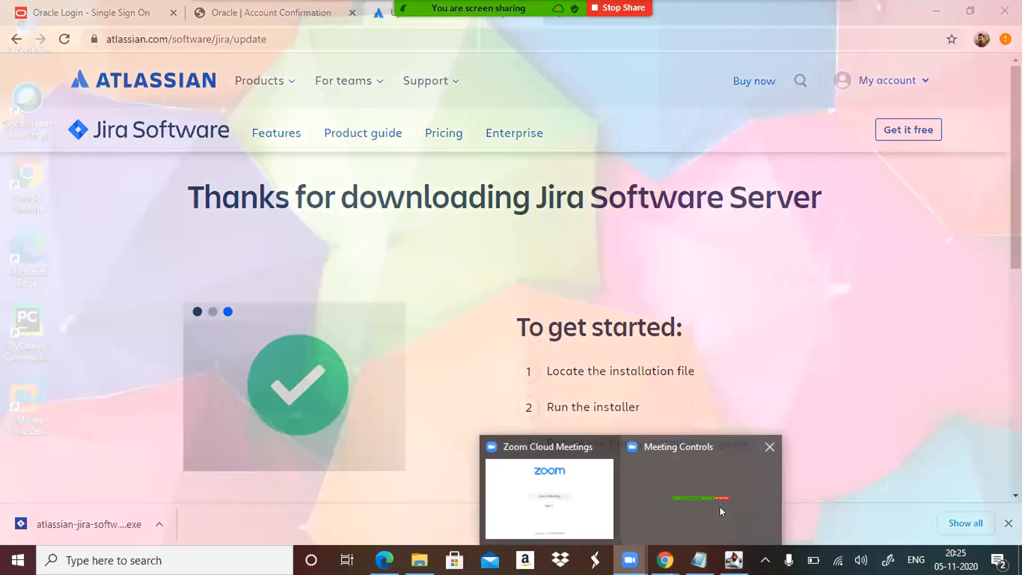
pyautogui.click(719, 506)
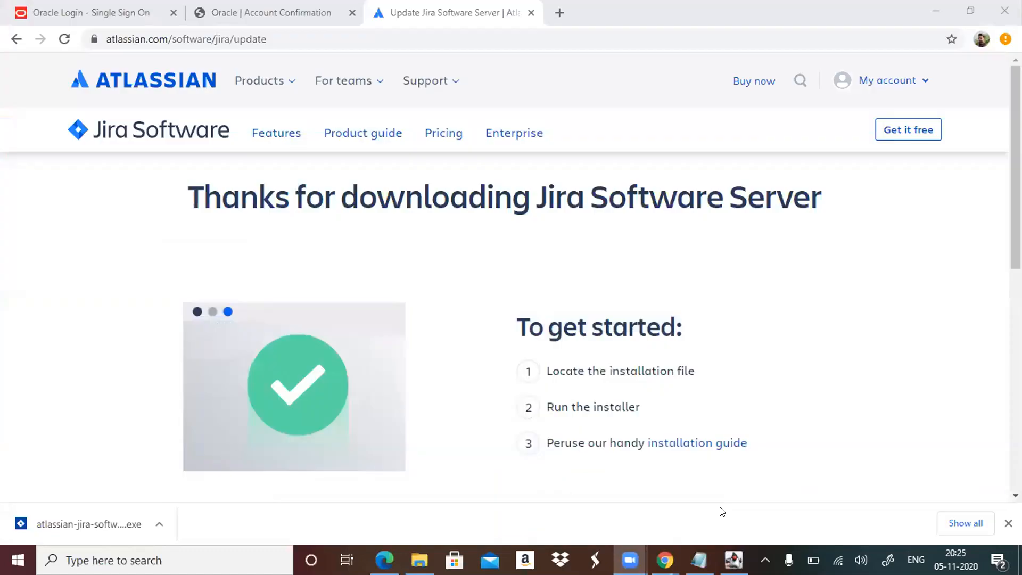
pyautogui.moveTo(630, 559)
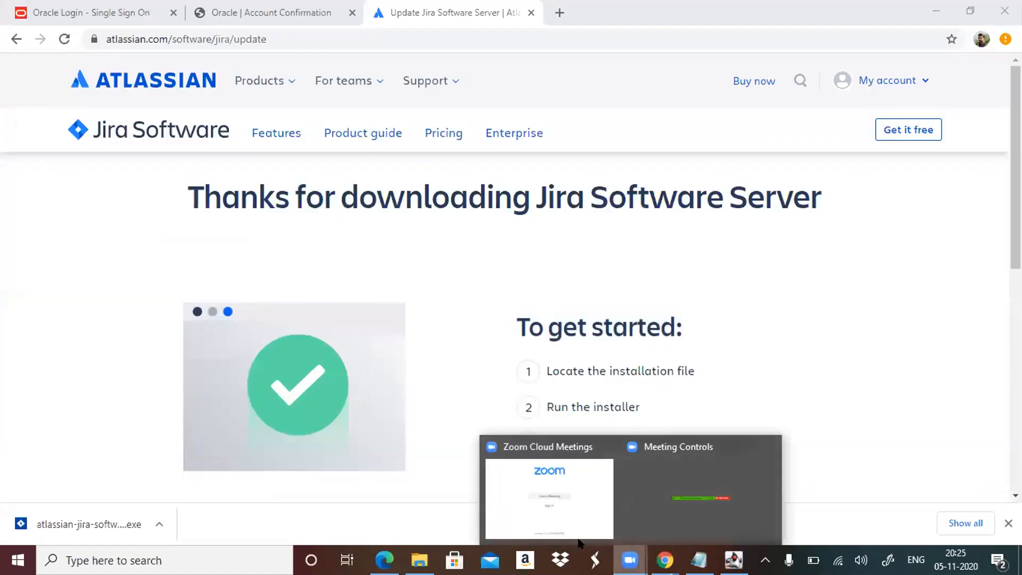